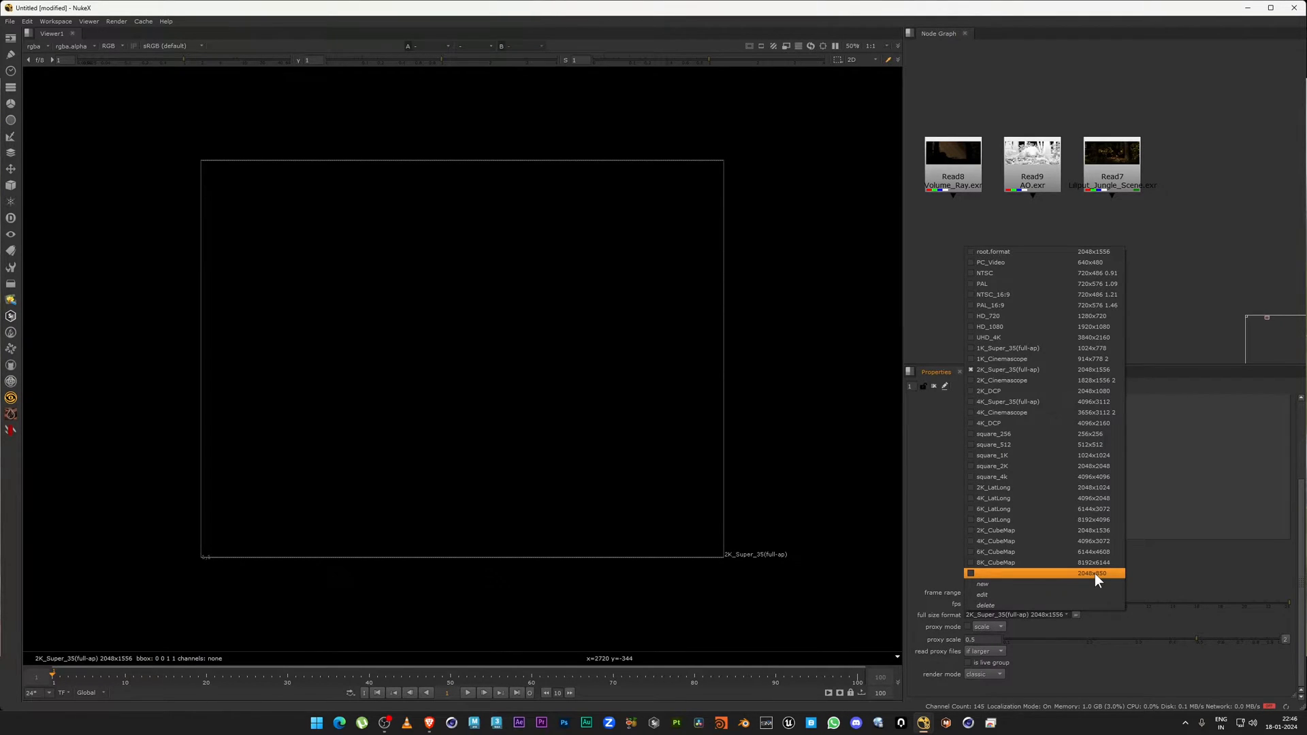
Set the project's full size format to 2048x850.
click(1095, 574)
drag(800, 175, 121, 545)
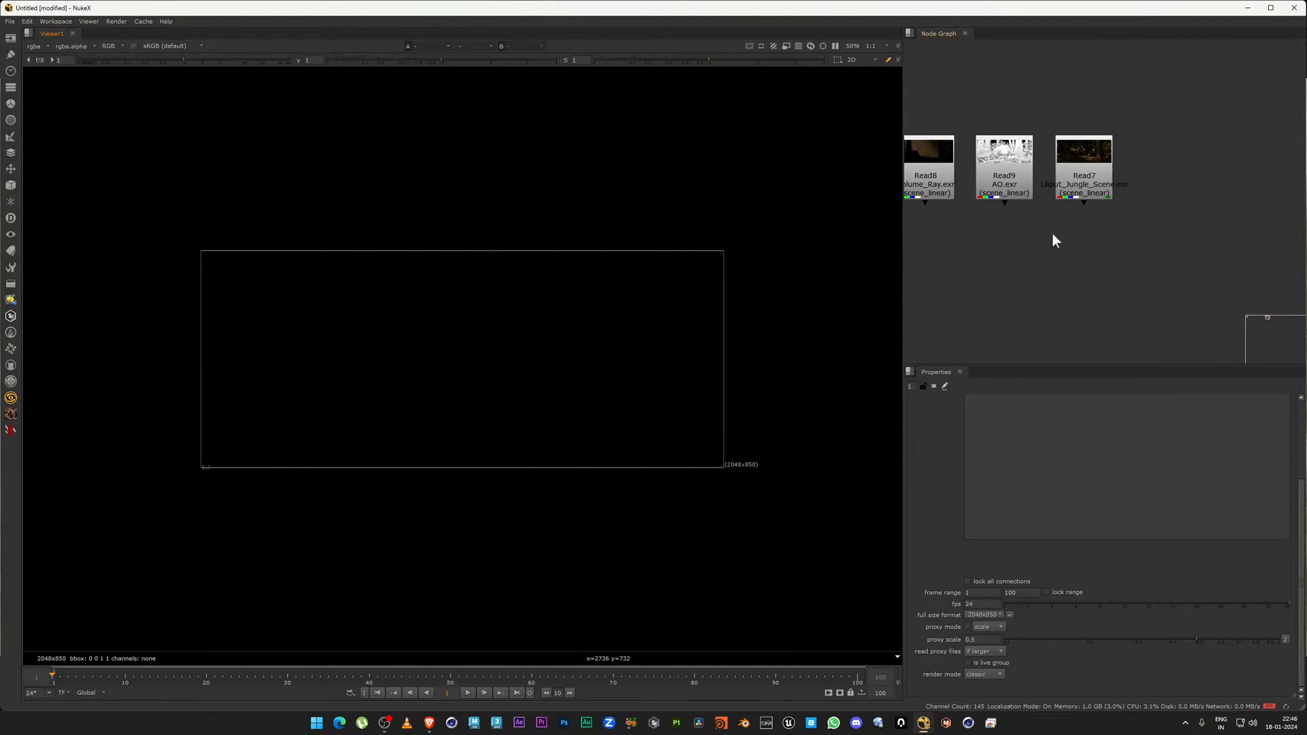
Move the Liliput_Jungle_Scene.exr read node away to the left of the Volume_Ray and AO read nodes.
middle_drag(1049, 234, 1156, 248)
scroll(1182, 227, down, 3)
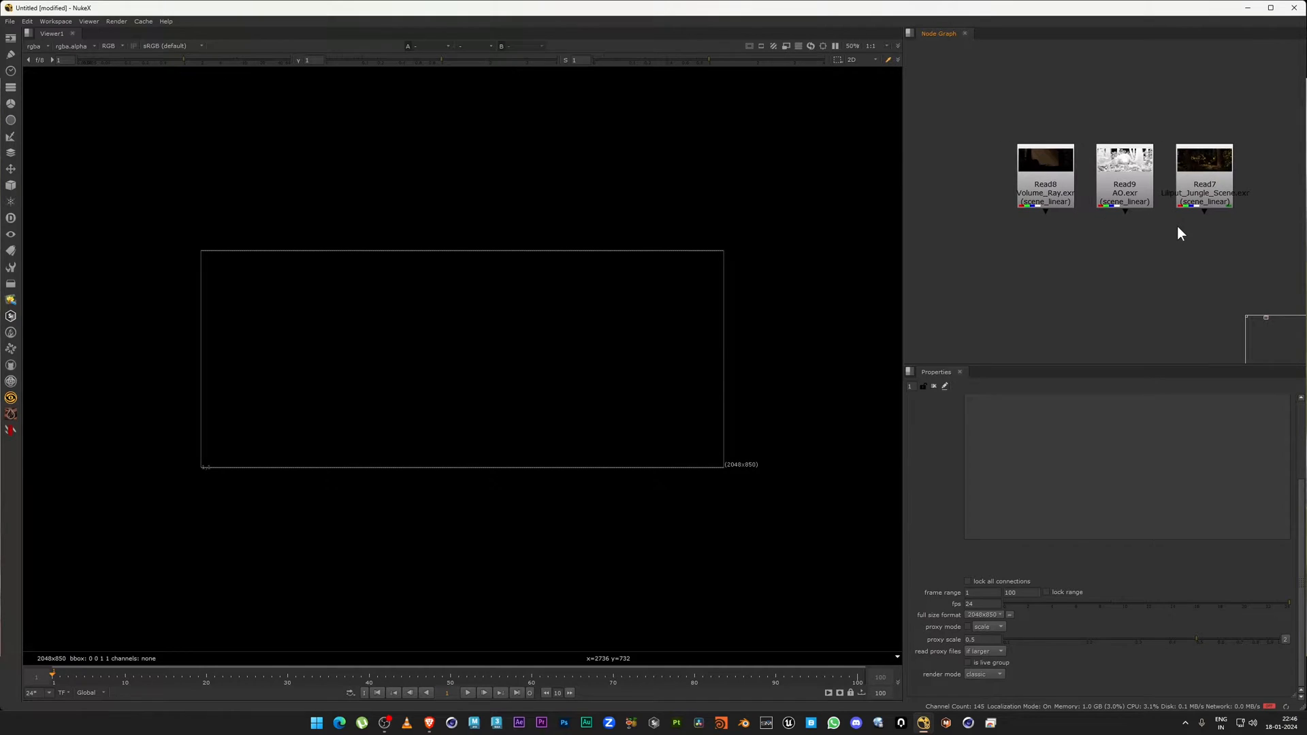
drag(1207, 175, 995, 204)
scroll(999, 222, up, 3)
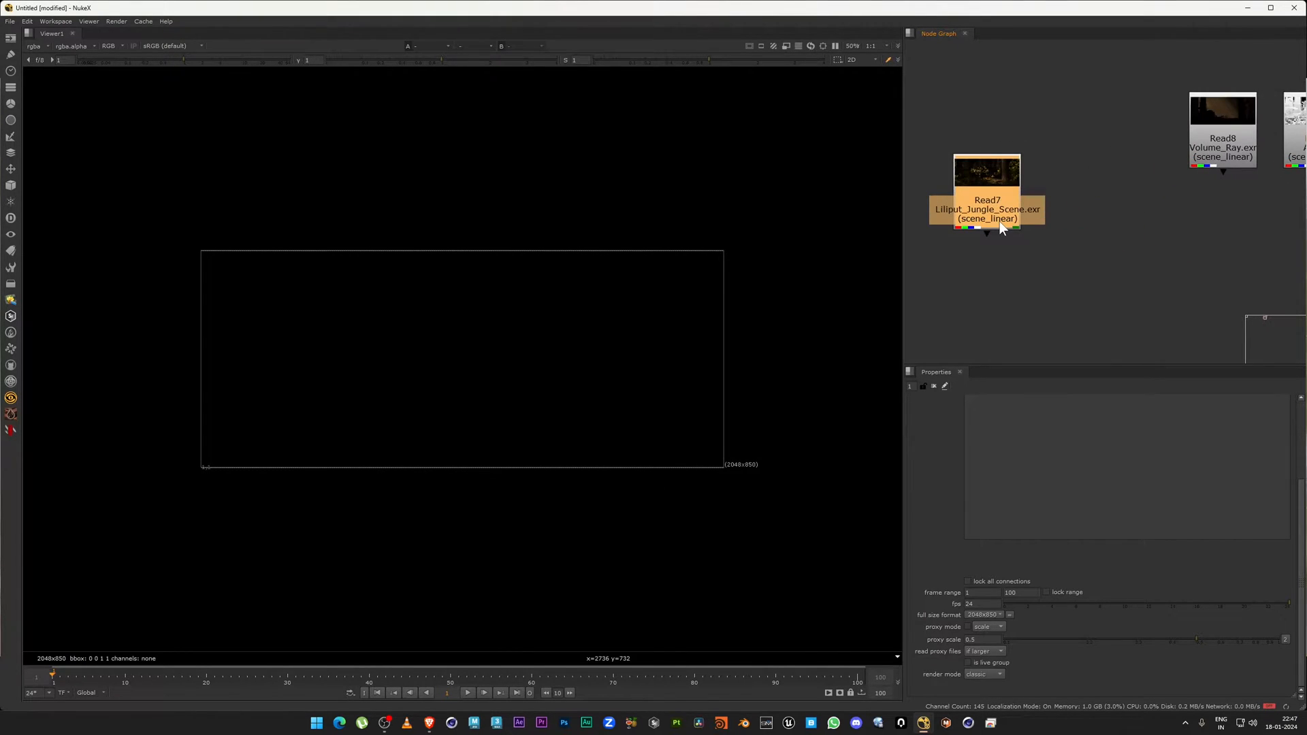
Display the Liliput_Jungle_Scene.exr render in the Viewer and examine it enlarged to full size.
middle_drag(999, 222, 1075, 208)
key(1)
scroll(529, 314, up, 5)
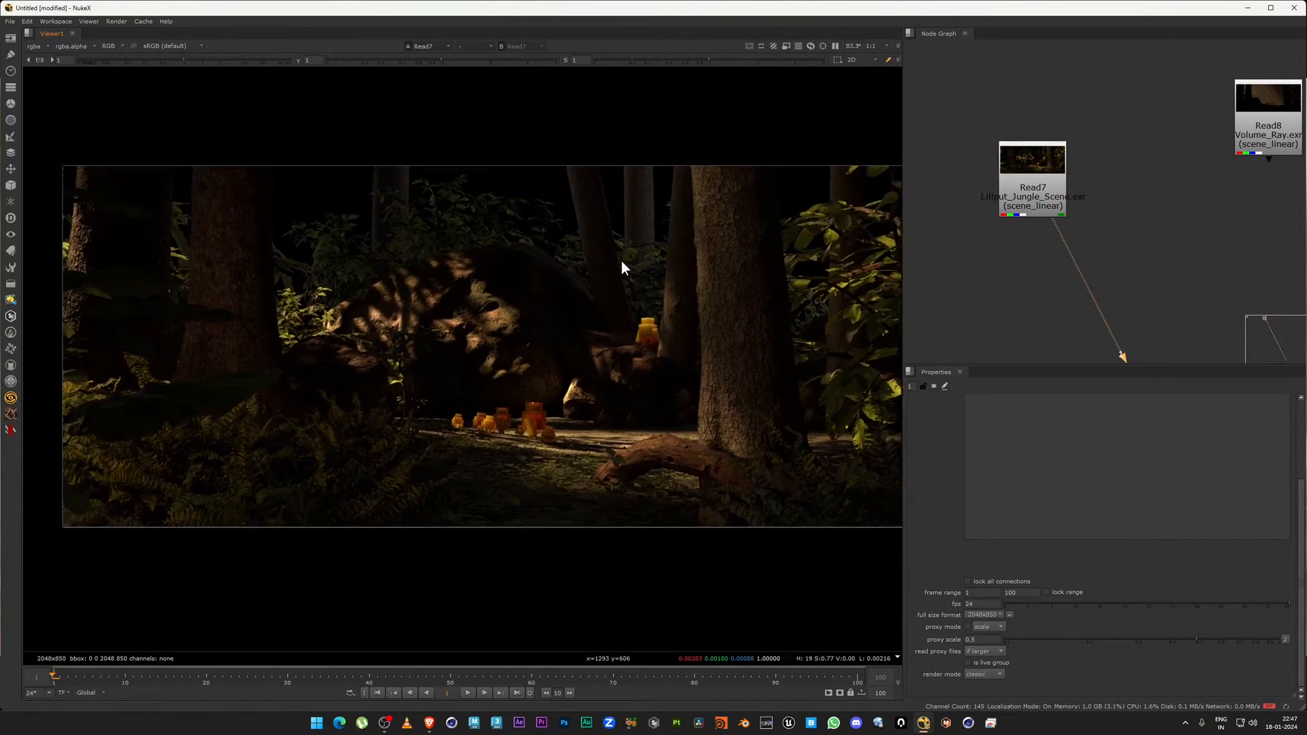
key(space)
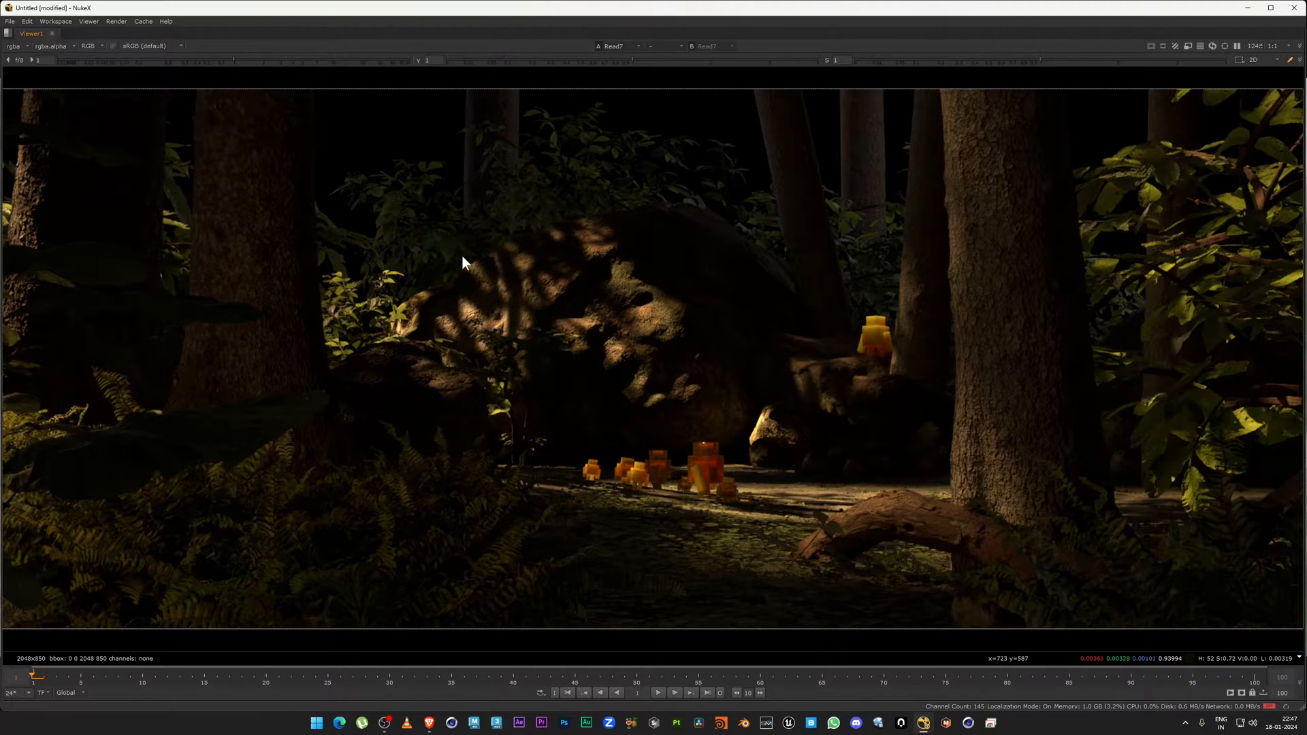
key(space)
Open the properties of the Liliput_Jungle_Scene.exr read node.
click(1048, 183)
drag(970, 73, 1088, 235)
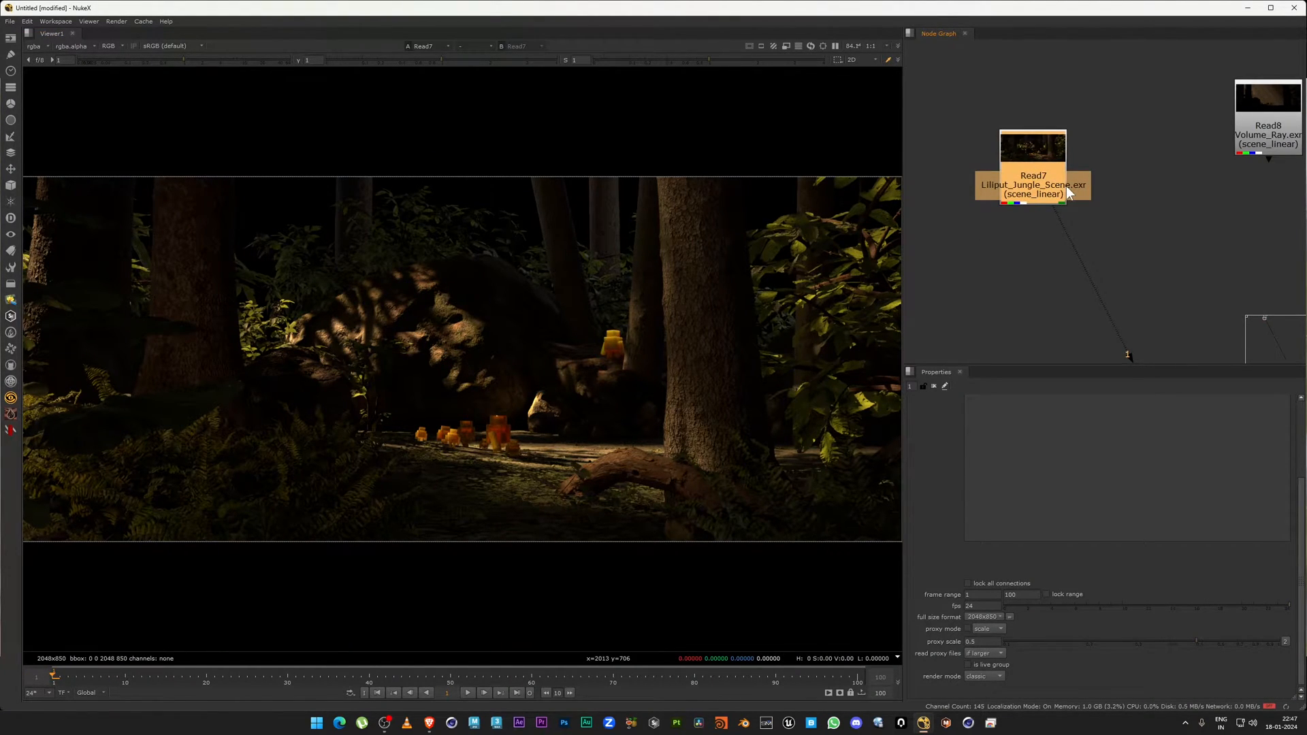
scroll(1069, 186, up, 8)
drag(1197, 164, 1066, 198)
scroll(1193, 151, down, 8)
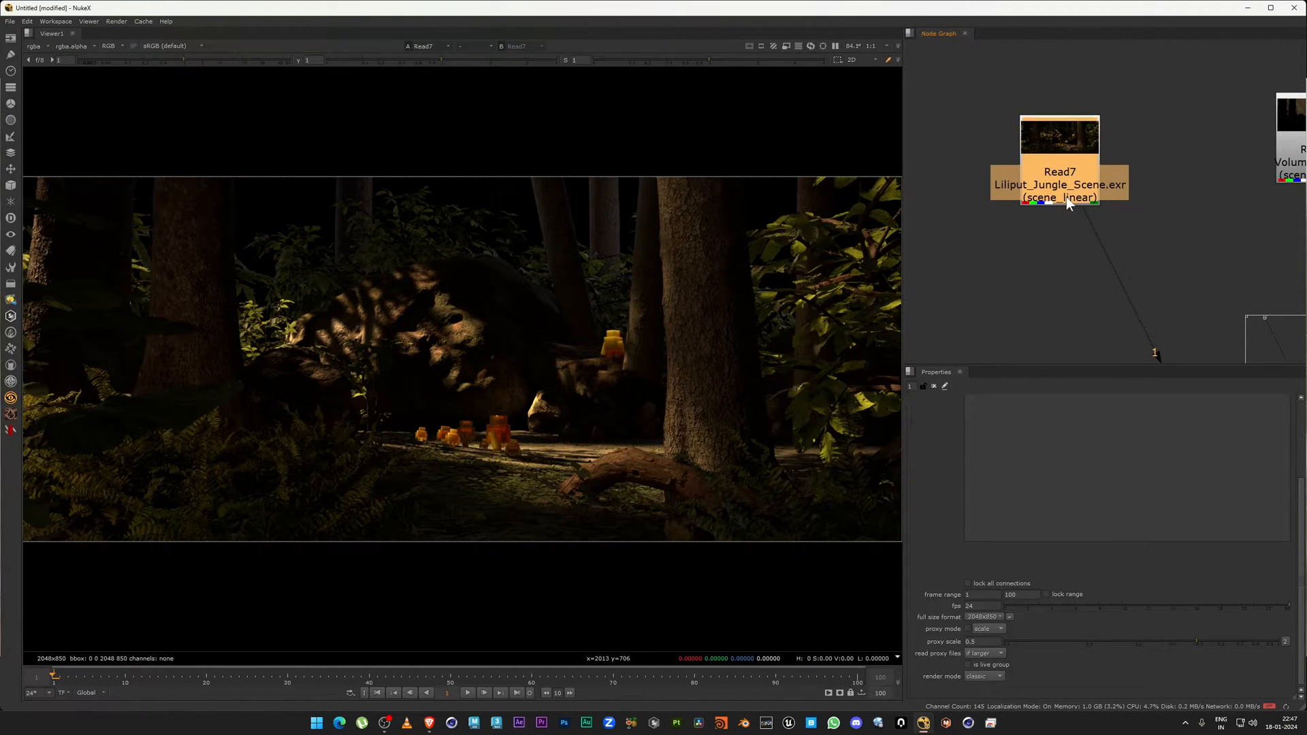
scroll(1066, 197, down, 1)
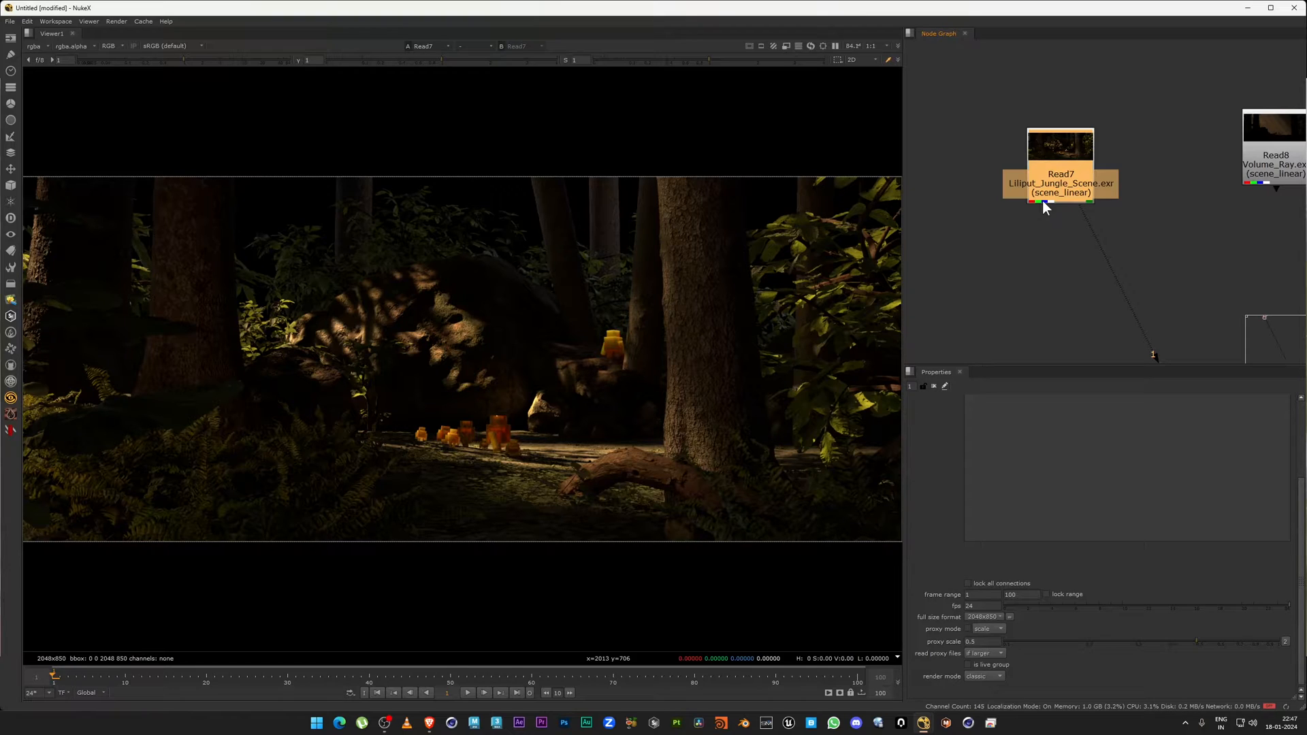
double_click(1066, 181)
scroll(1072, 182, down, 5)
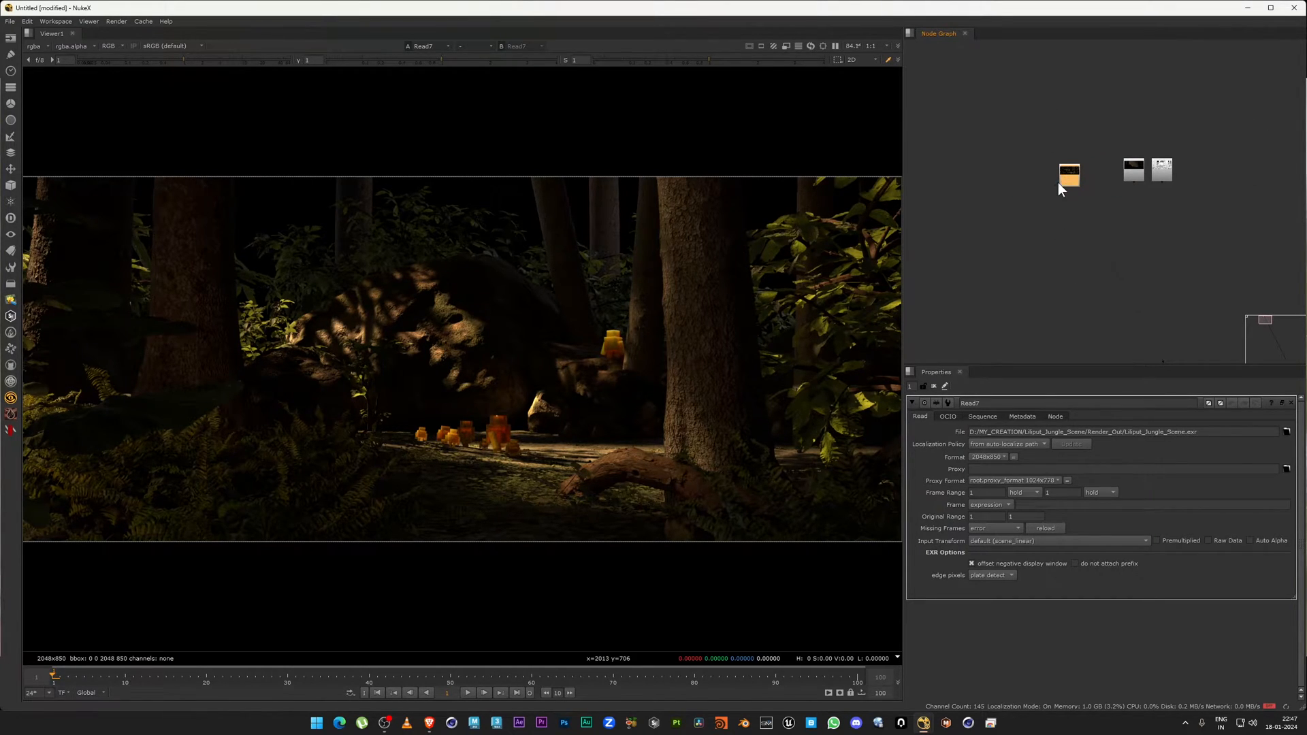
scroll(1059, 191, up, 1)
middle_drag(1088, 198, 1044, 210)
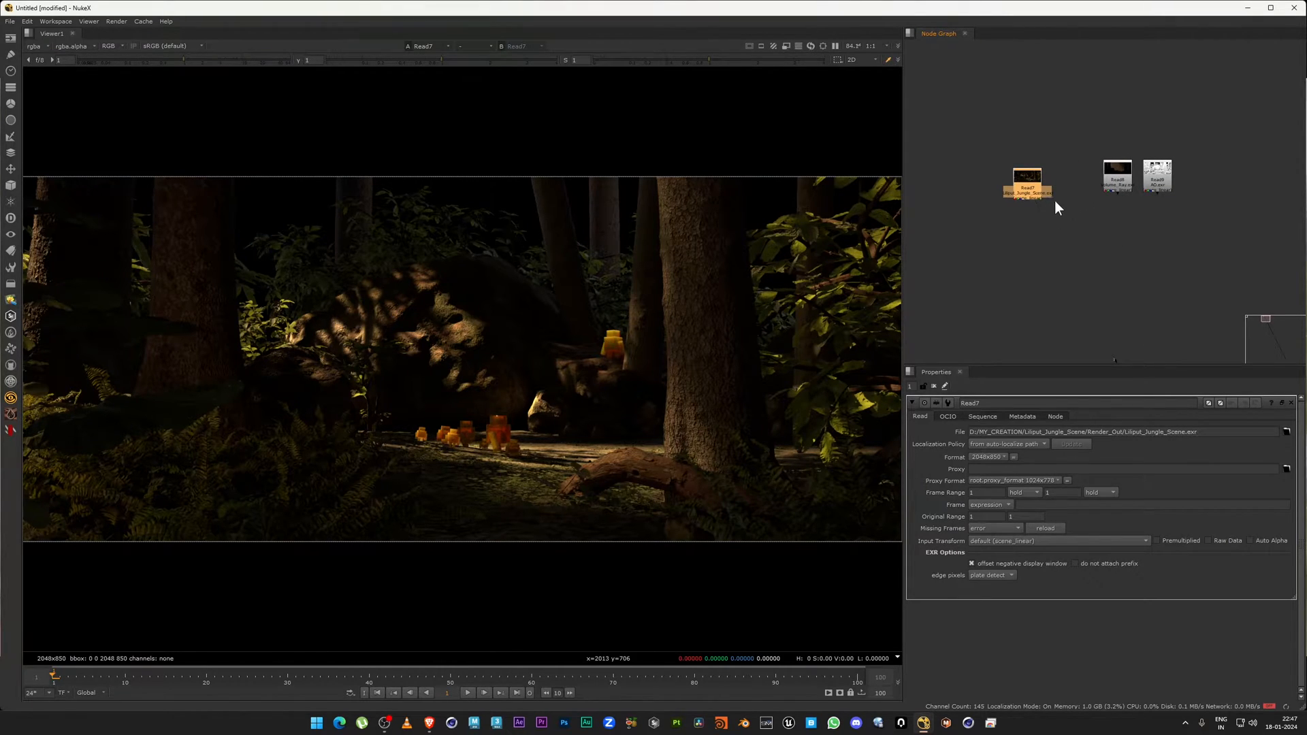
scroll(1024, 221, up, 2)
drag(948, 109, 1022, 296)
middle_drag(1034, 290, 1122, 275)
scroll(1110, 210, up, 4)
scroll(1110, 211, down, 5)
click(1069, 173)
middle_drag(1068, 173, 1010, 194)
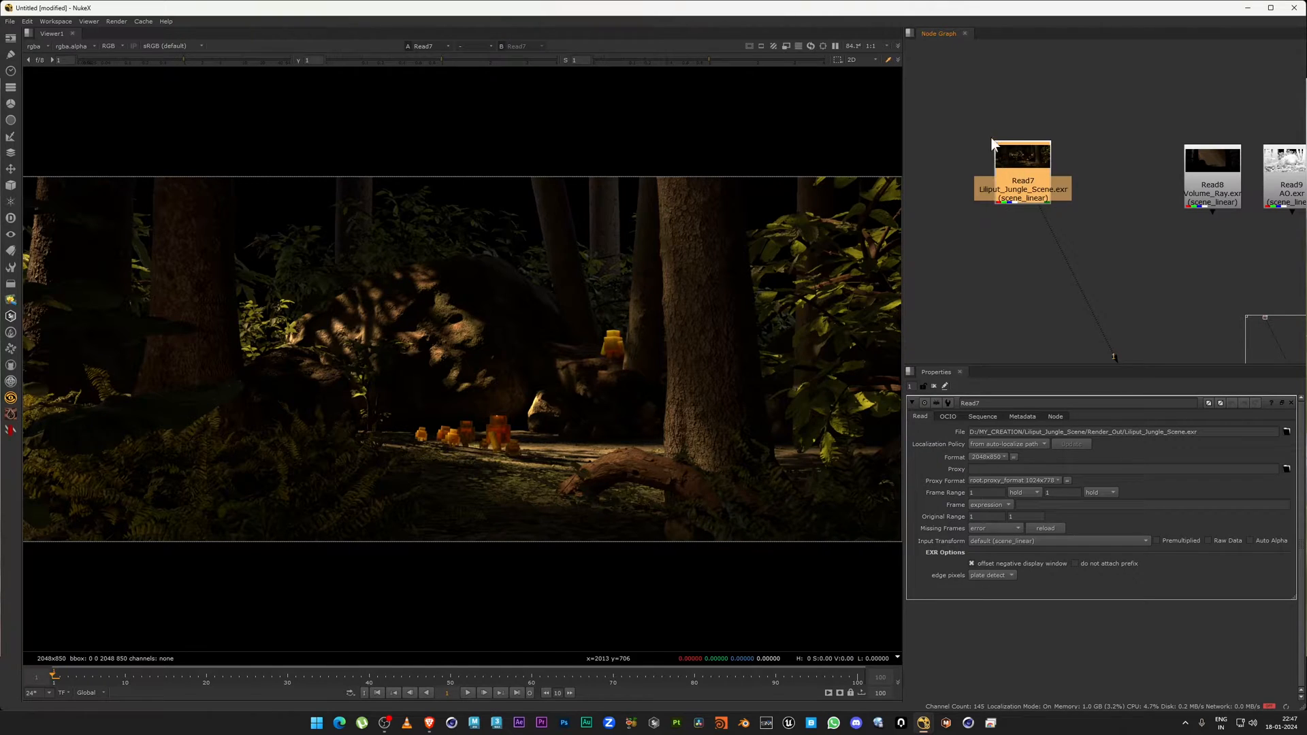
Move the Volume_Ray.exr read node closer to the Liliput_Jungle_Scene node, leaving a gap before the AO node.
scroll(1097, 204, down, 4)
drag(1088, 197, 1049, 195)
middle_drag(1044, 201, 1053, 200)
click(1015, 136)
drag(252, 205, 772, 614)
Display the AO.exr pass in the Viewer, enlarged and fitted to the frame.
click(1140, 182)
key(1)
click(1225, 259)
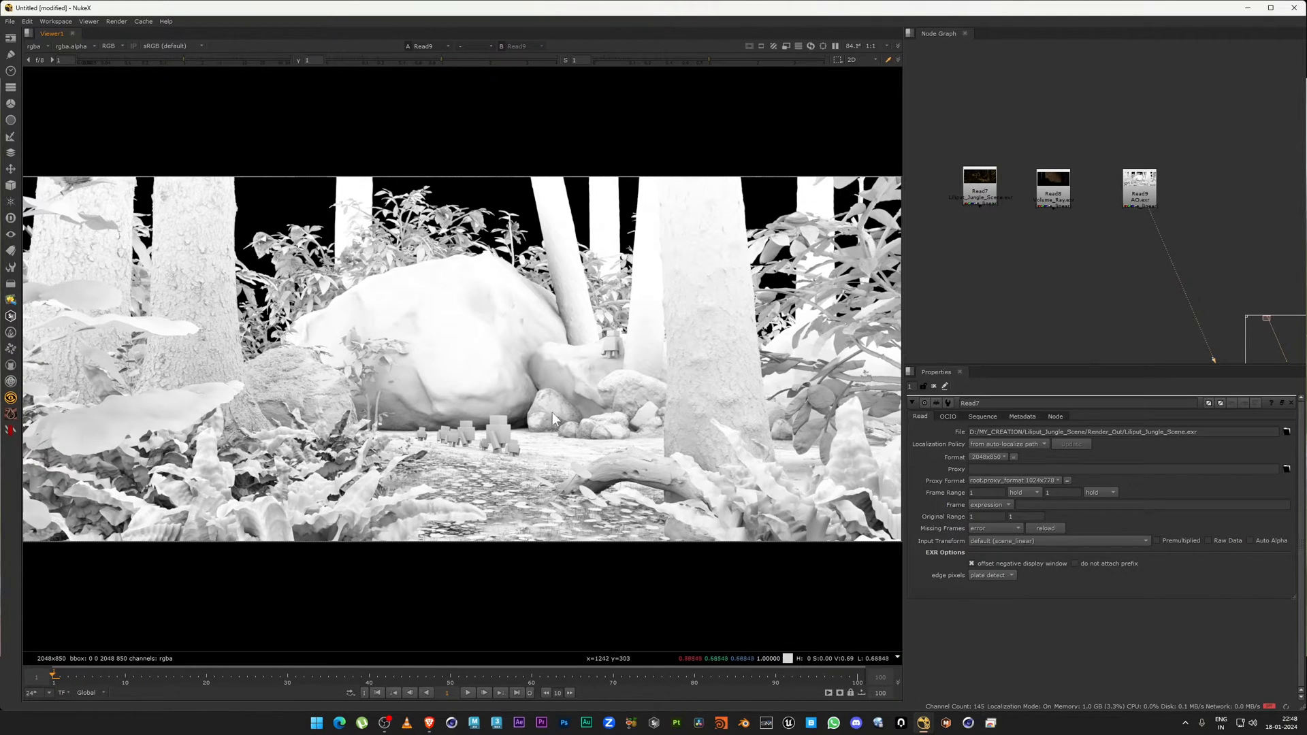
key(space)
middle_drag(559, 394, 723, 383)
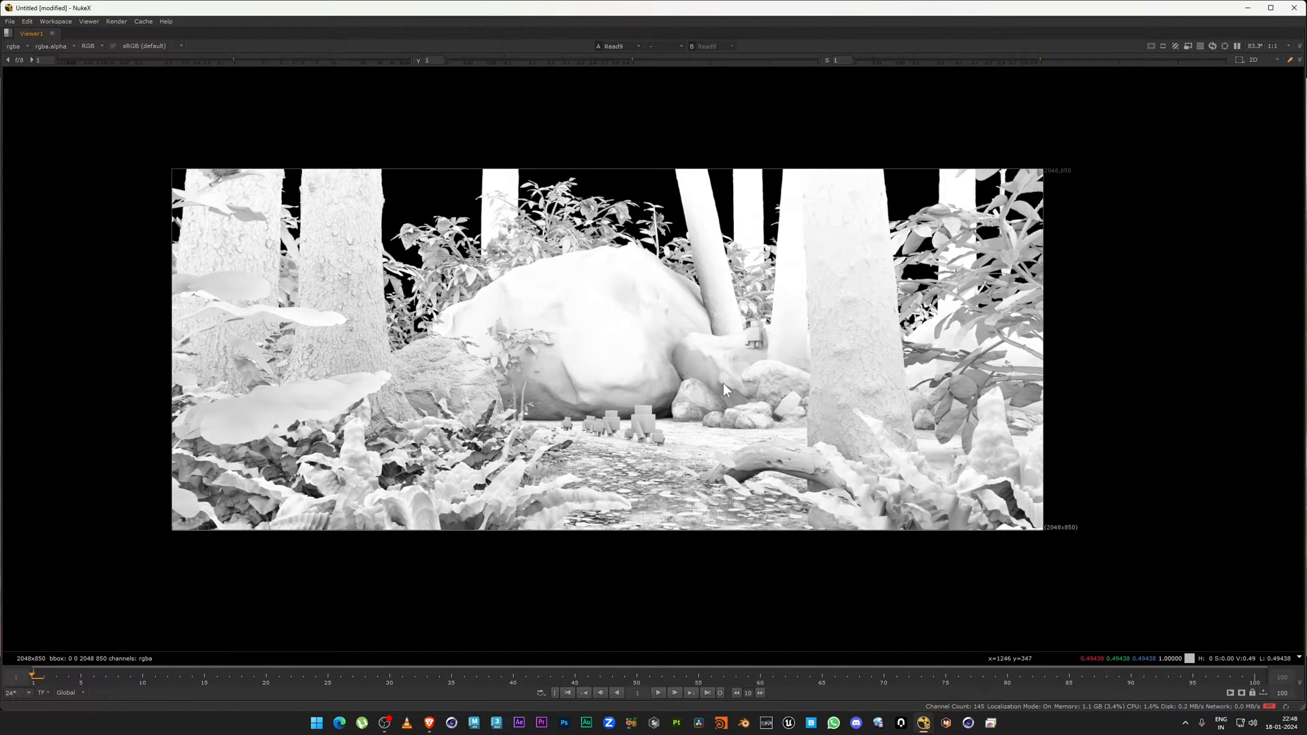
key(f)
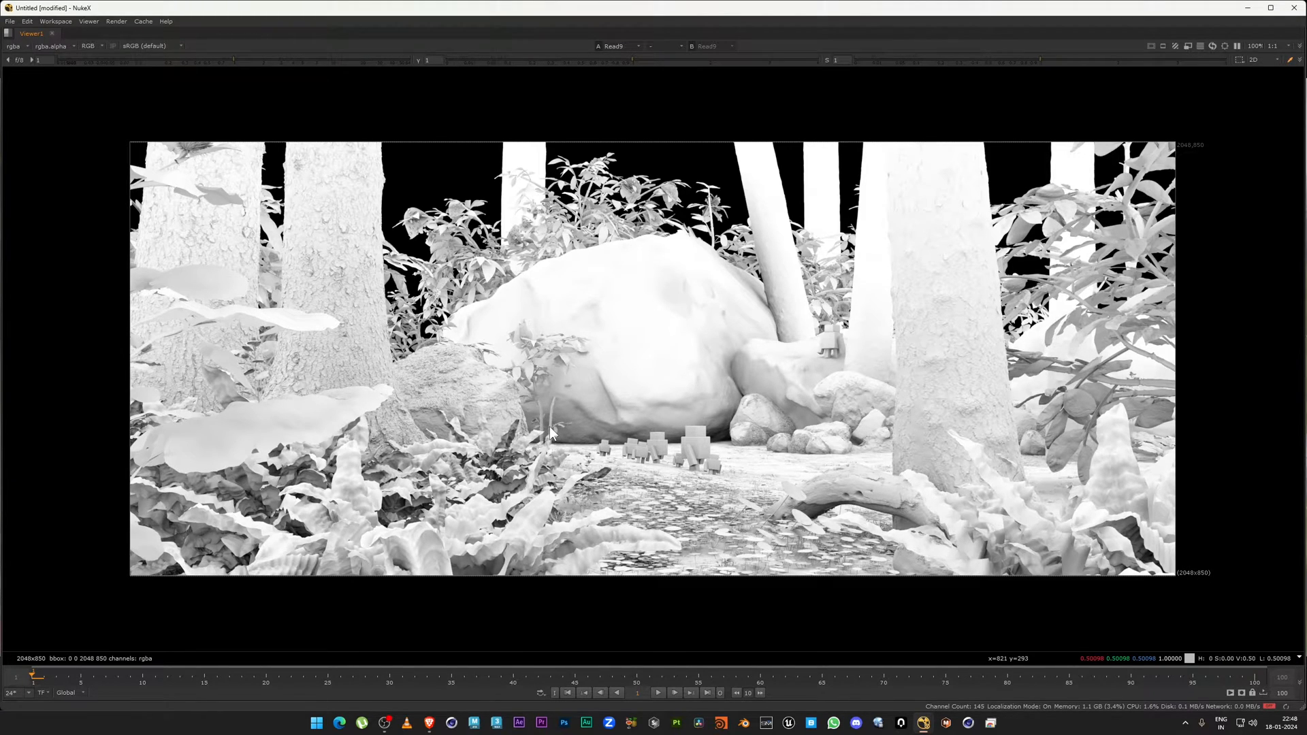
Examine the contact shading on the fallen log and around the large boulder in the AO pass.
scroll(708, 463, up, 6)
scroll(708, 463, up, 4)
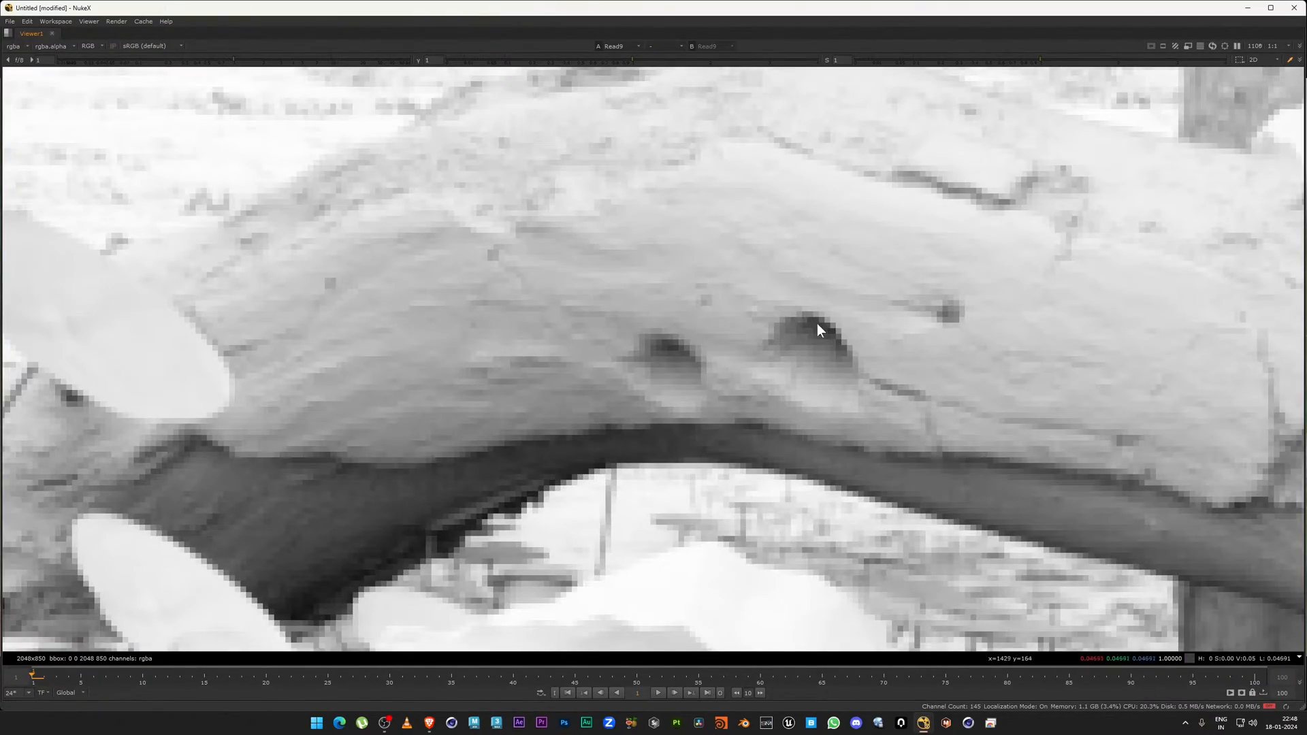
key(f)
scroll(361, 381, up, 3)
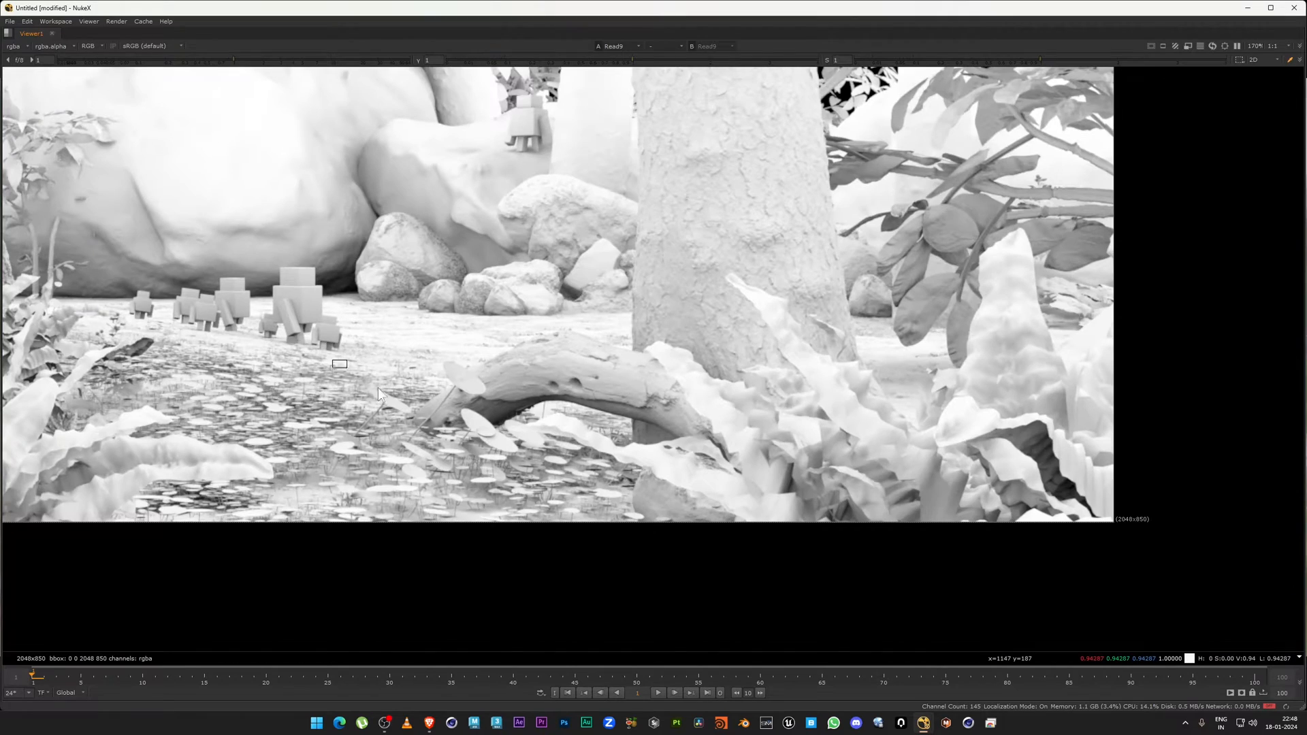
scroll(602, 422, down, 4)
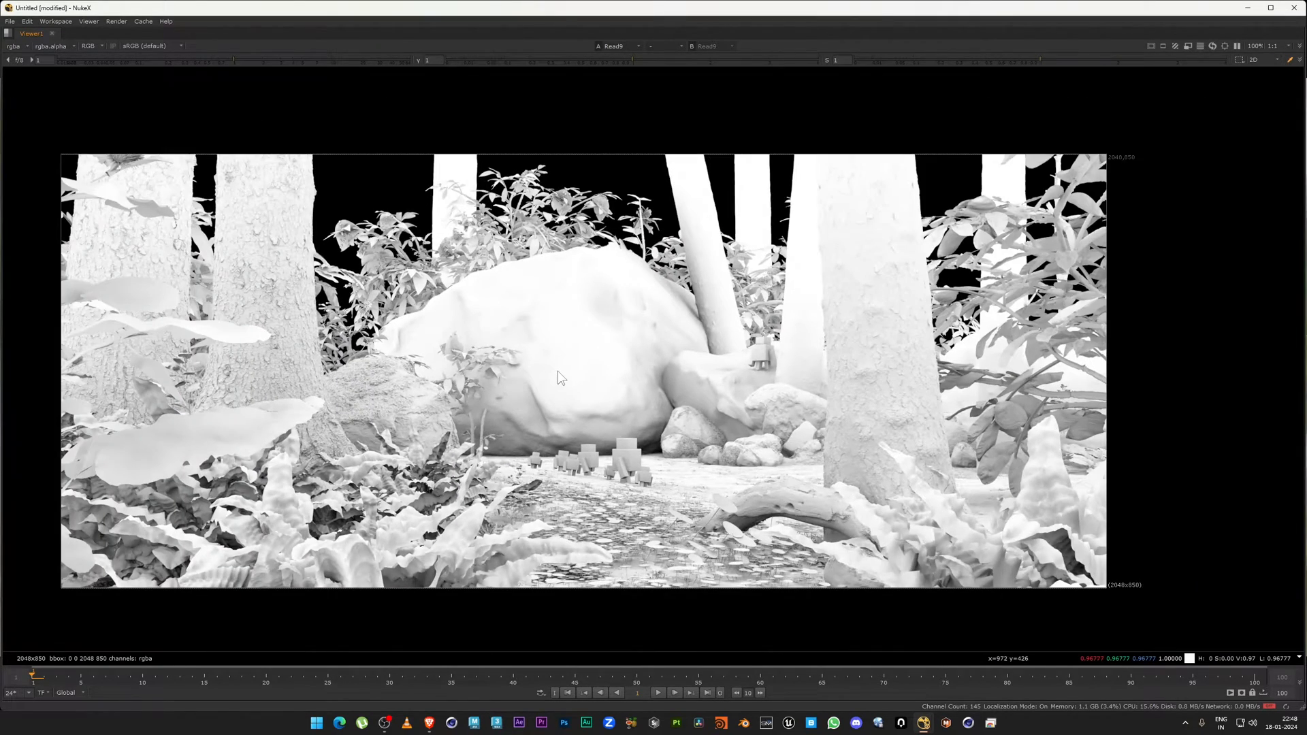
scroll(429, 468, up, 1)
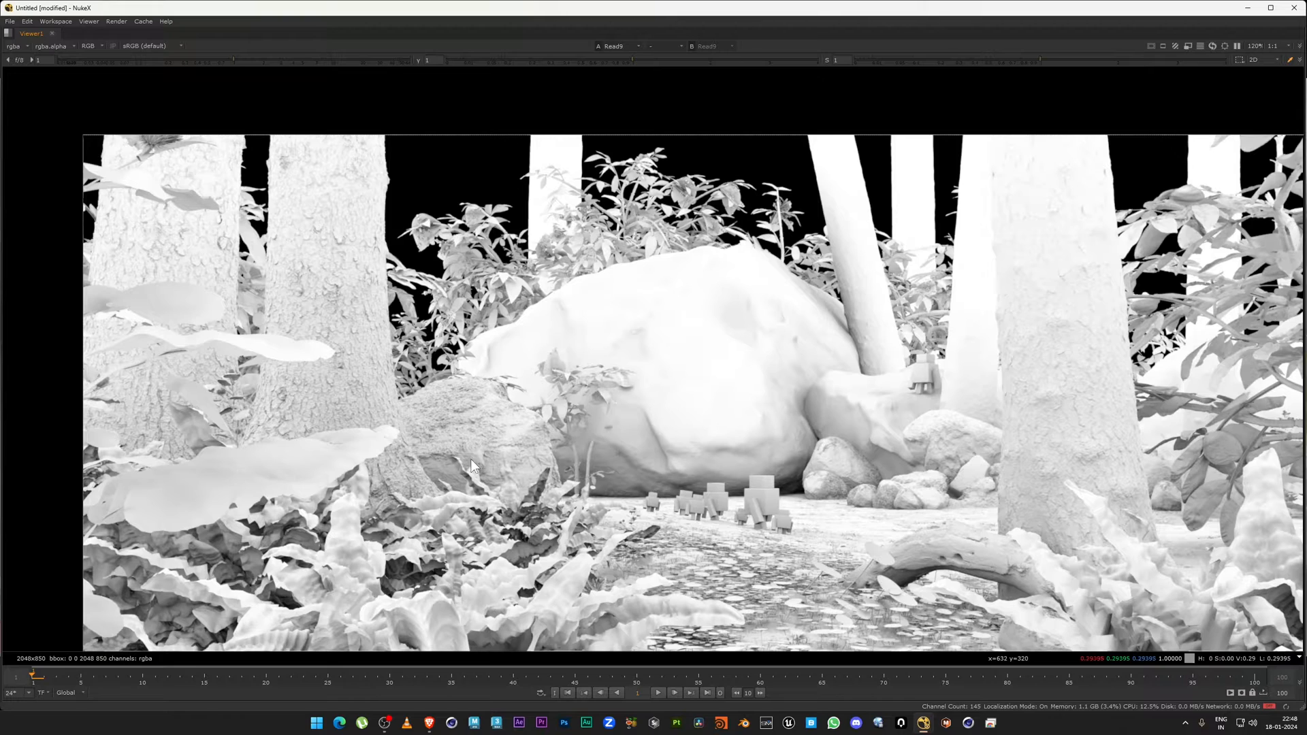
scroll(351, 321, up, 1)
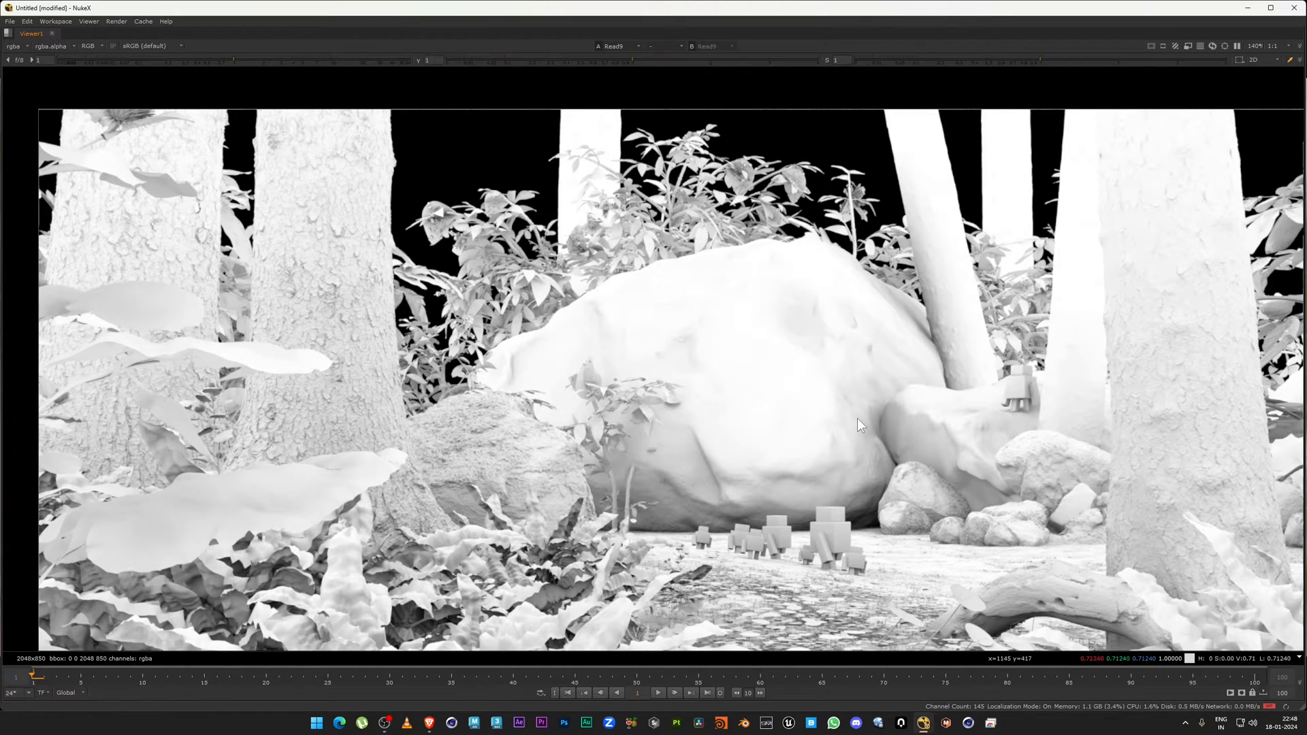
scroll(938, 345, up, 8)
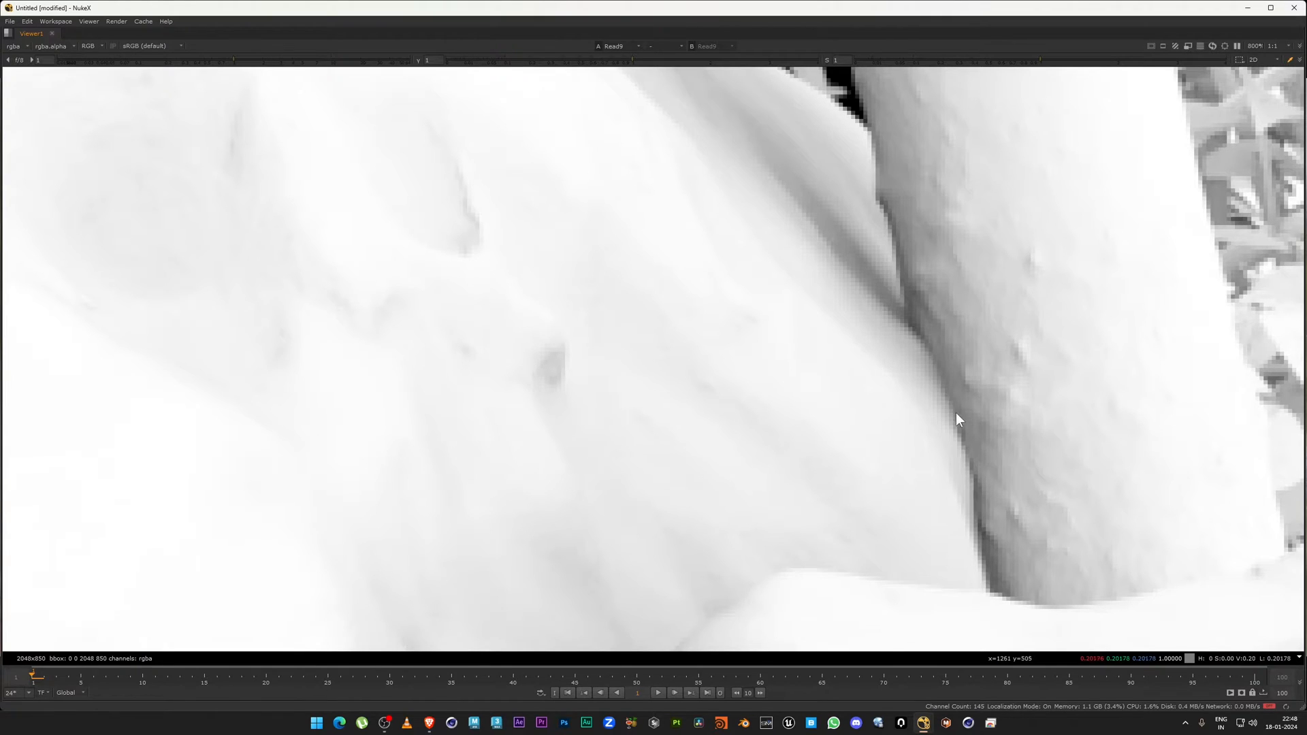
ctrl+shift+drag(956, 406, 969, 537)
scroll(970, 537, down, 4)
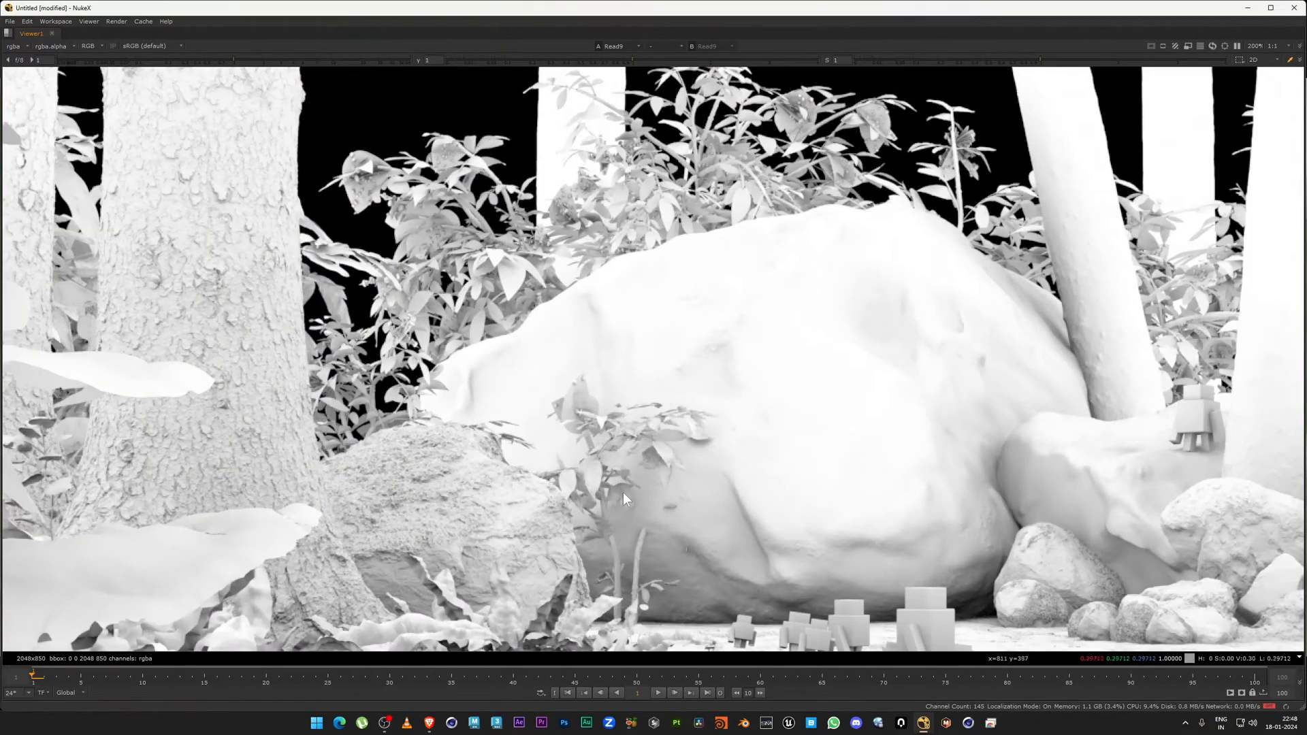
scroll(423, 542, down, 2)
middle_drag(423, 542, 777, 422)
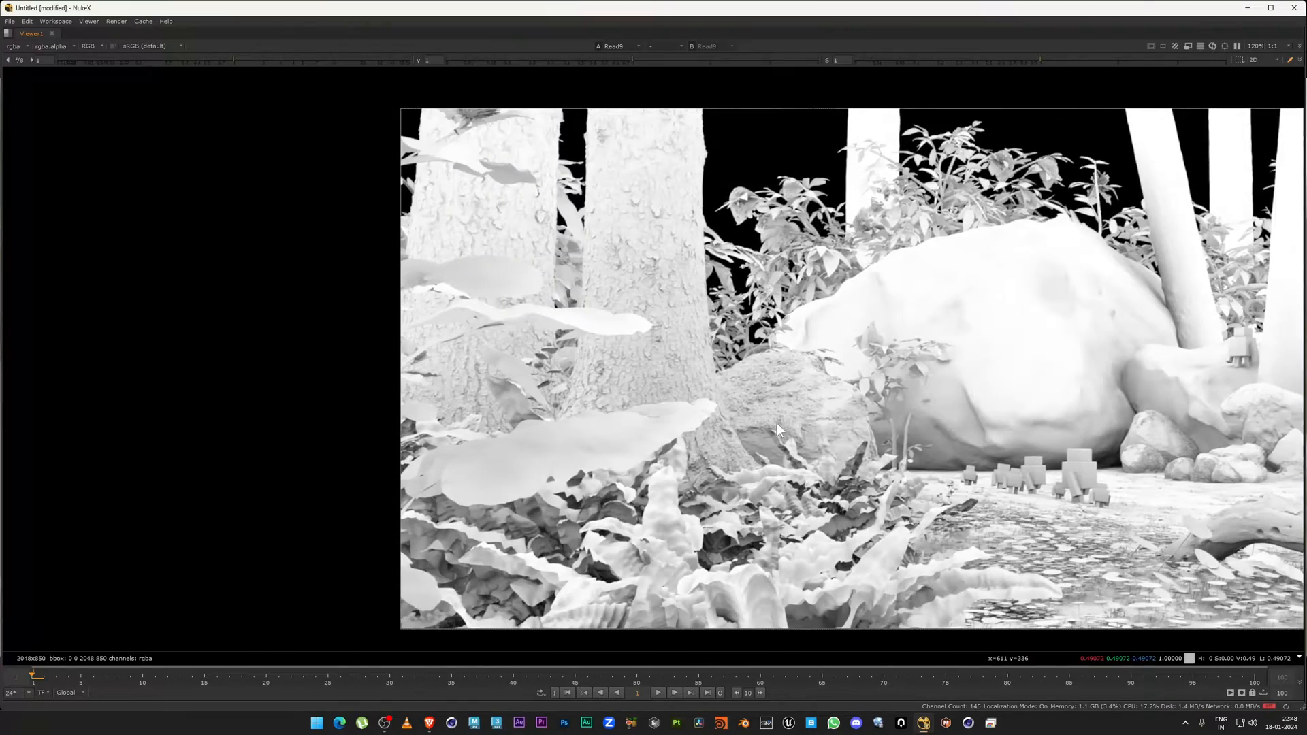
Examine the bark crevices and overlapping leaves on the two foreground tree trunks in the AO pass.
scroll(538, 325, up, 4)
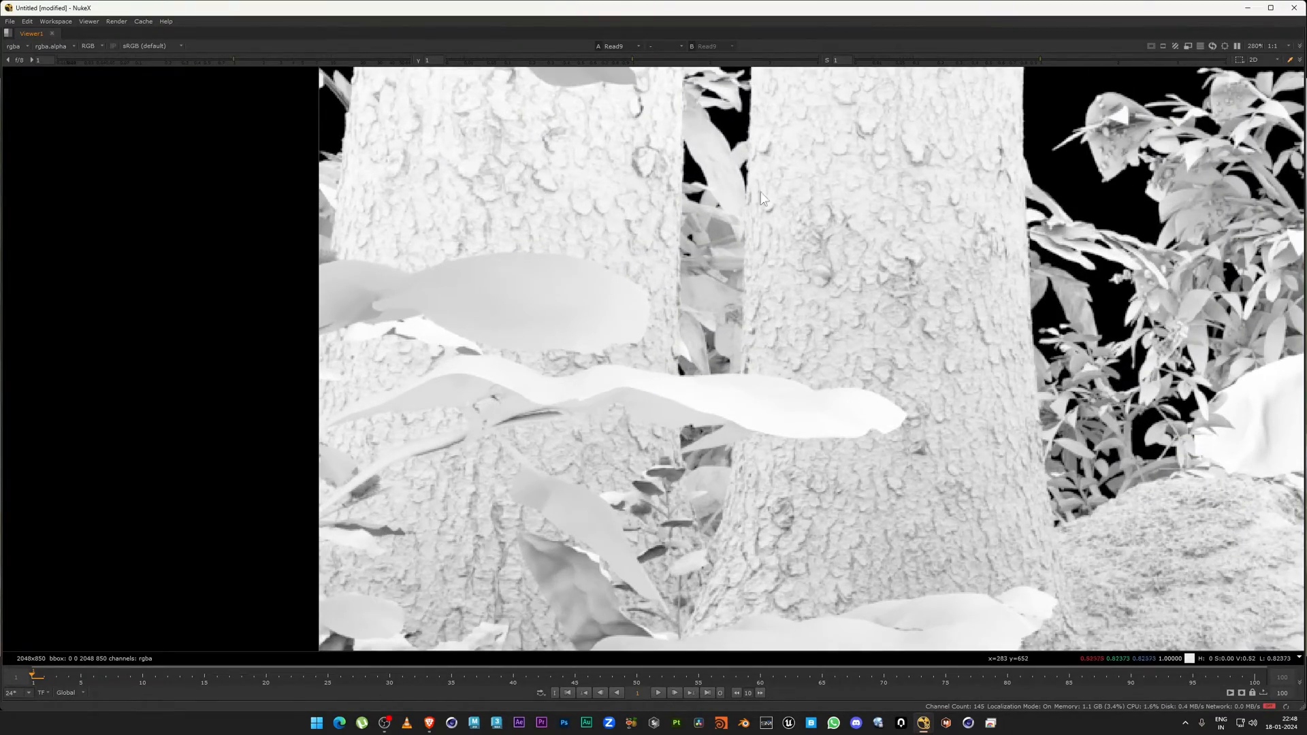
scroll(788, 344, up, 2)
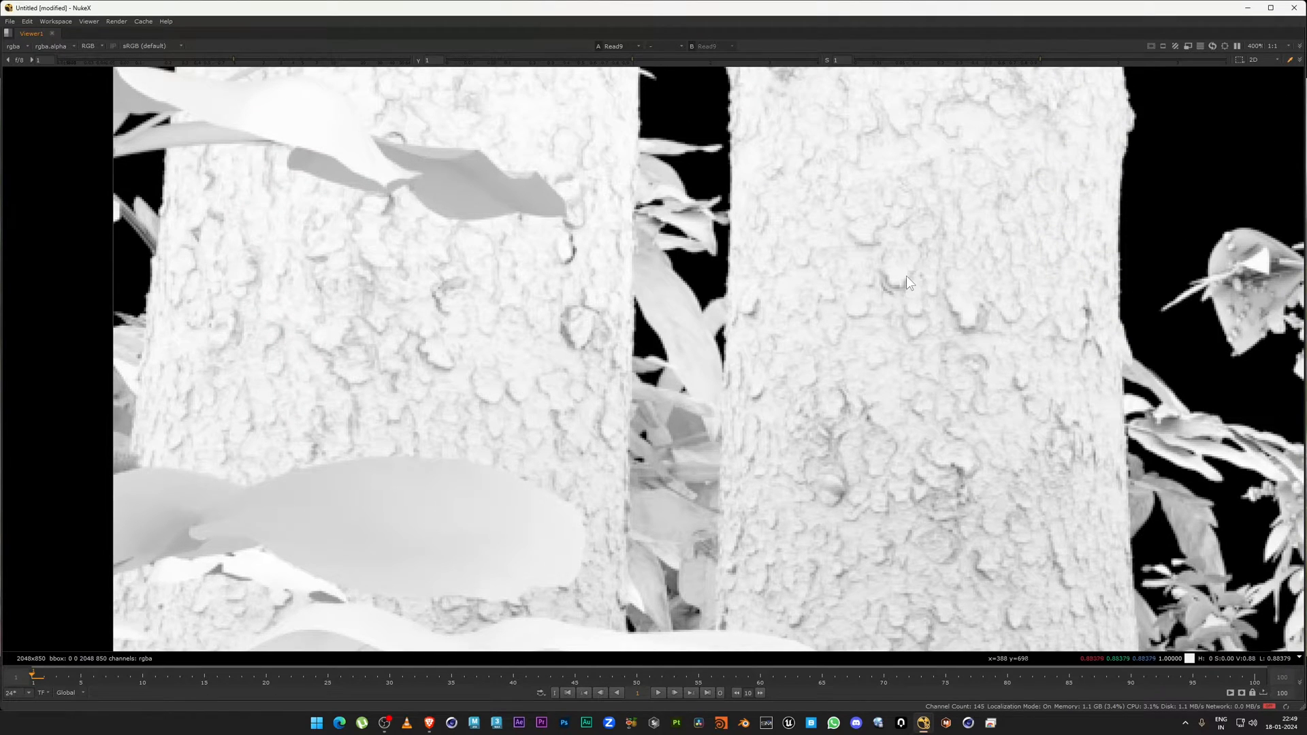
middle_drag(481, 251, 553, 326)
scroll(632, 385, up, 1)
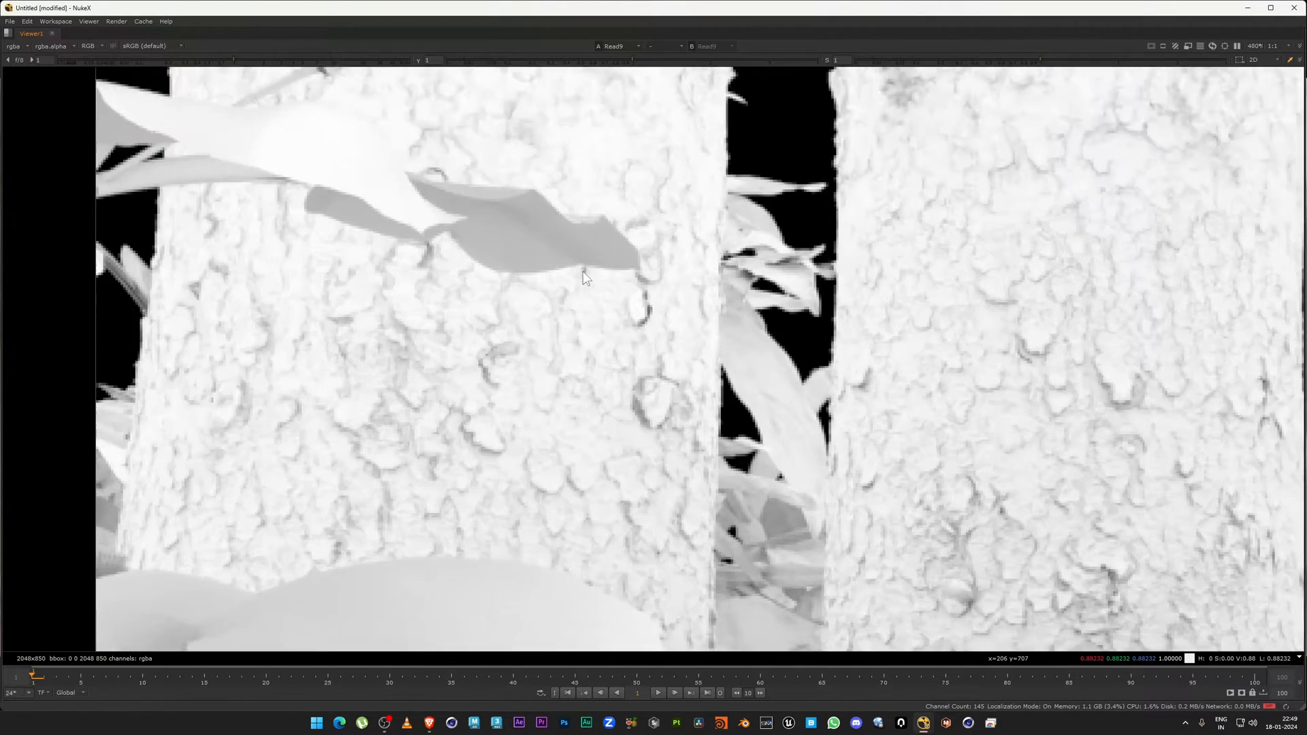
middle_drag(632, 386, 590, 254)
scroll(590, 253, down, 3)
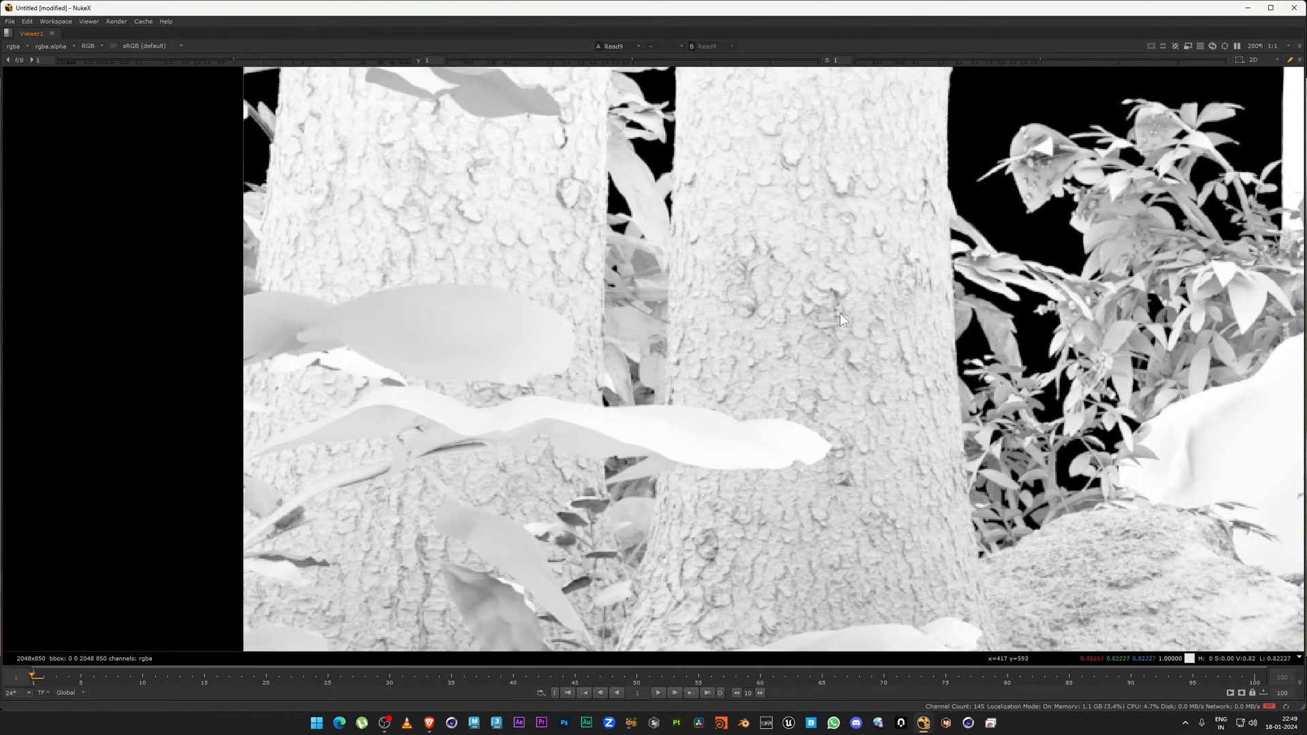
middle_drag(833, 387, 591, 339)
scroll(602, 235, up, 2)
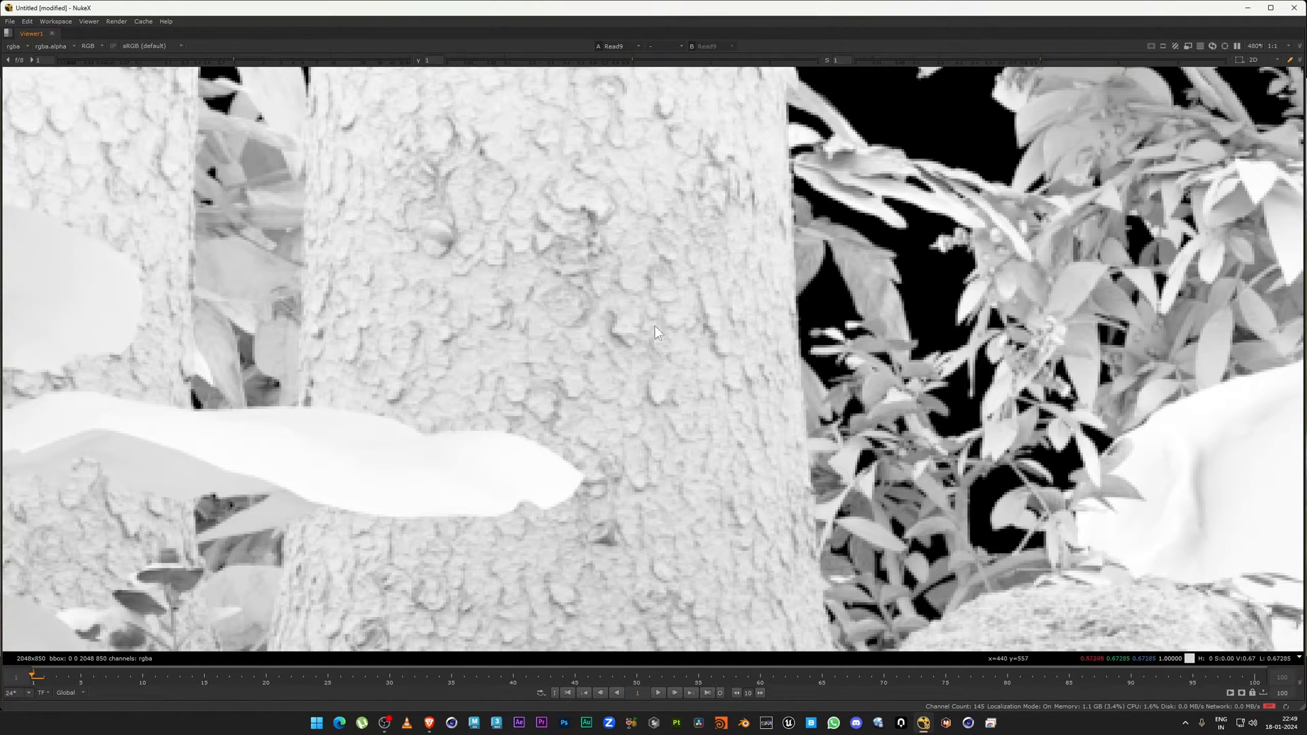
scroll(647, 326, up, 2)
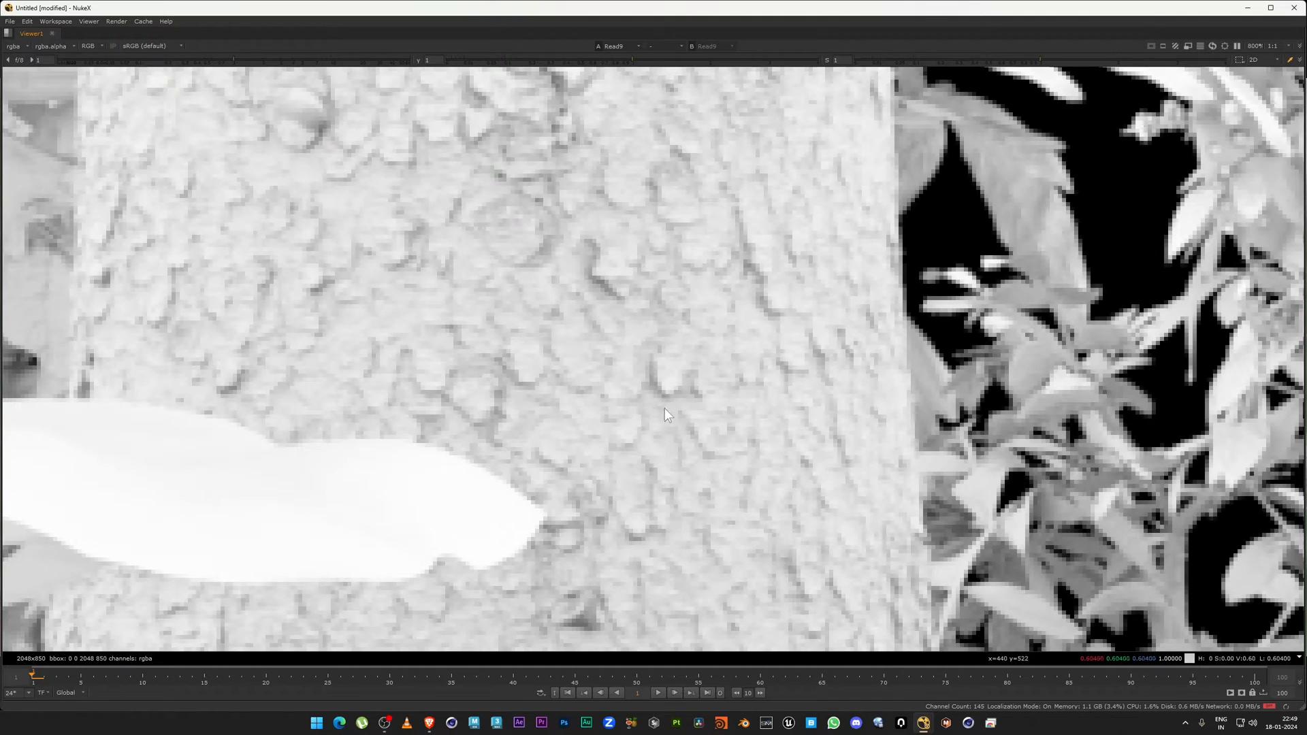
scroll(656, 395, down, 3)
scroll(660, 377, up, 4)
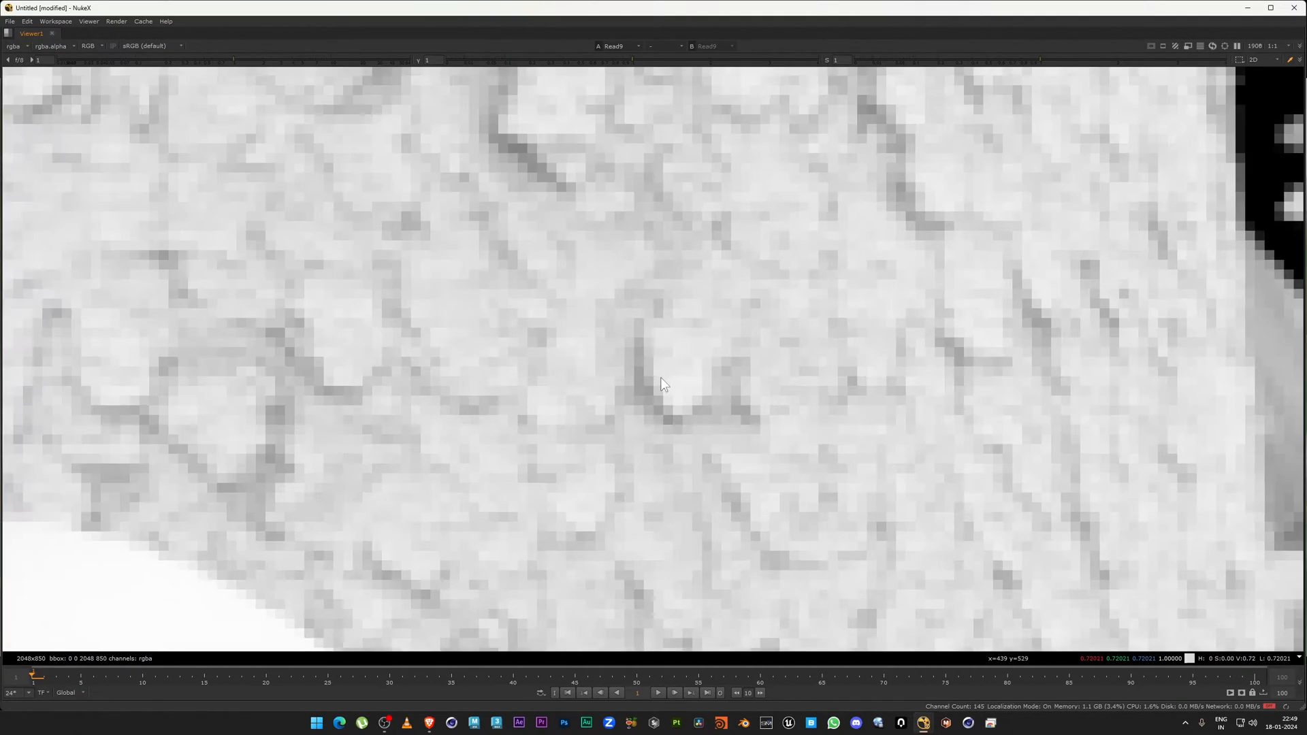
scroll(660, 370, down, 4)
scroll(663, 392, down, 3)
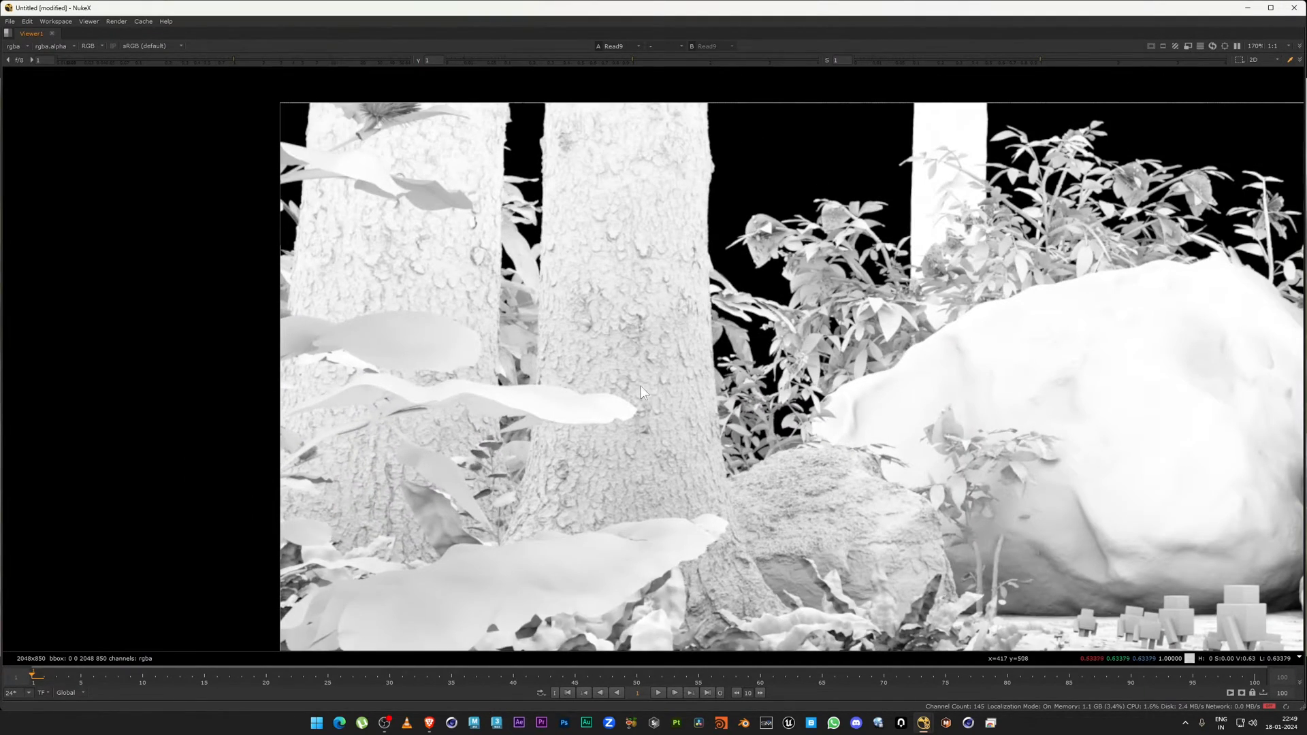
Inspect the dark underside of the fallen log up close, finishing with the whole AO image fitted in view.
scroll(746, 454, down, 1)
scroll(576, 361, down, 1)
scroll(885, 422, up, 5)
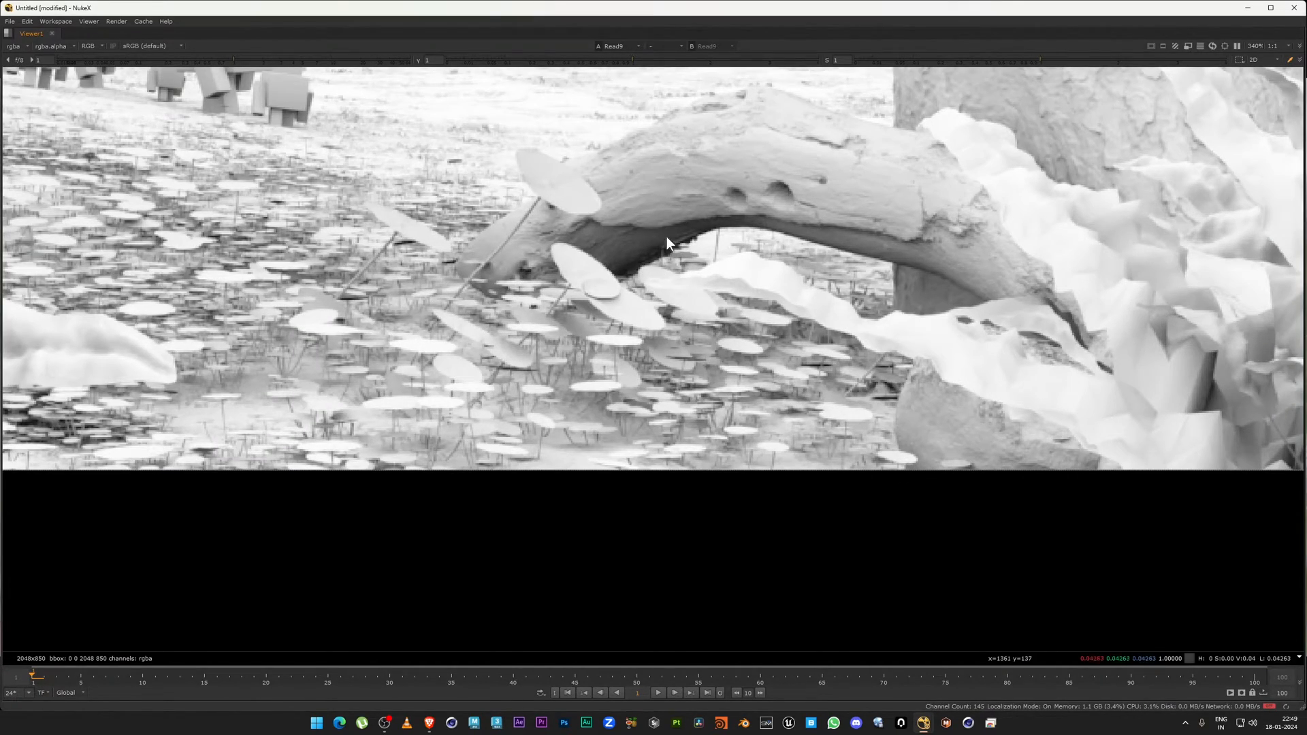
scroll(591, 346, down, 6)
middle_drag(574, 333, 614, 422)
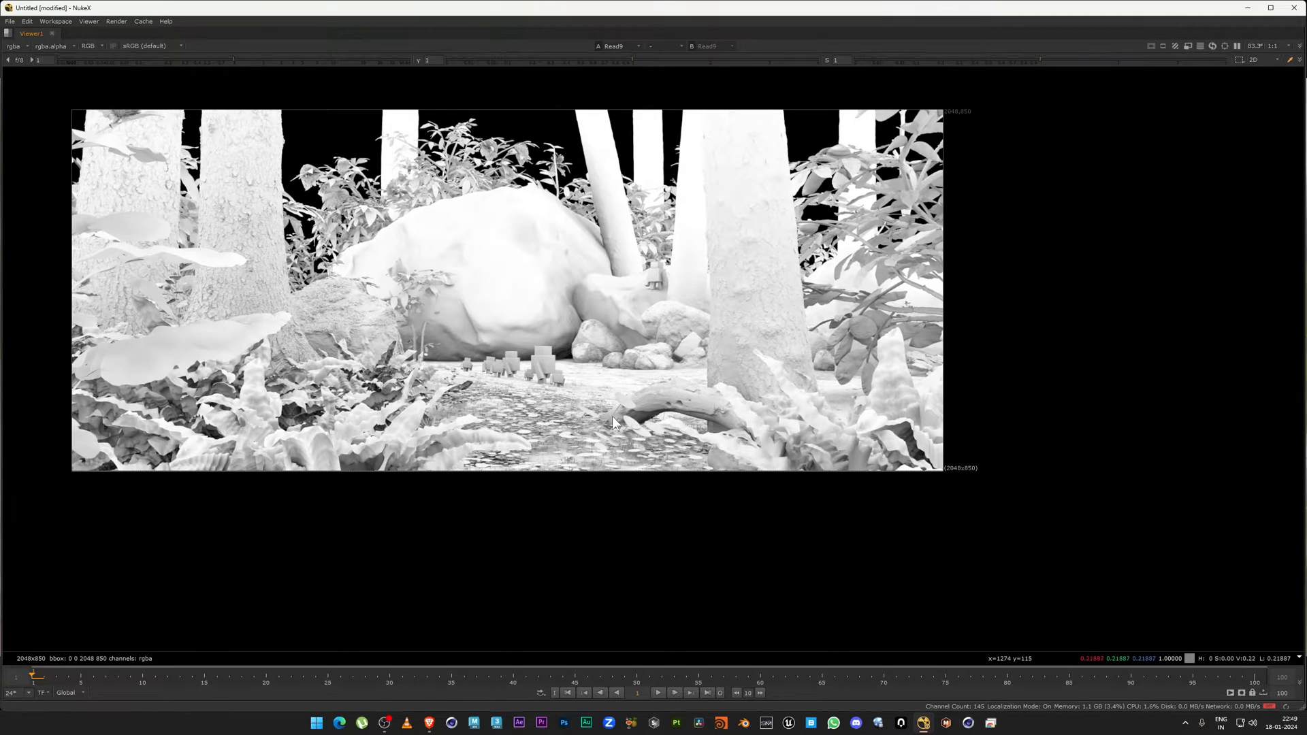
middle_drag(584, 322, 631, 393)
key(f)
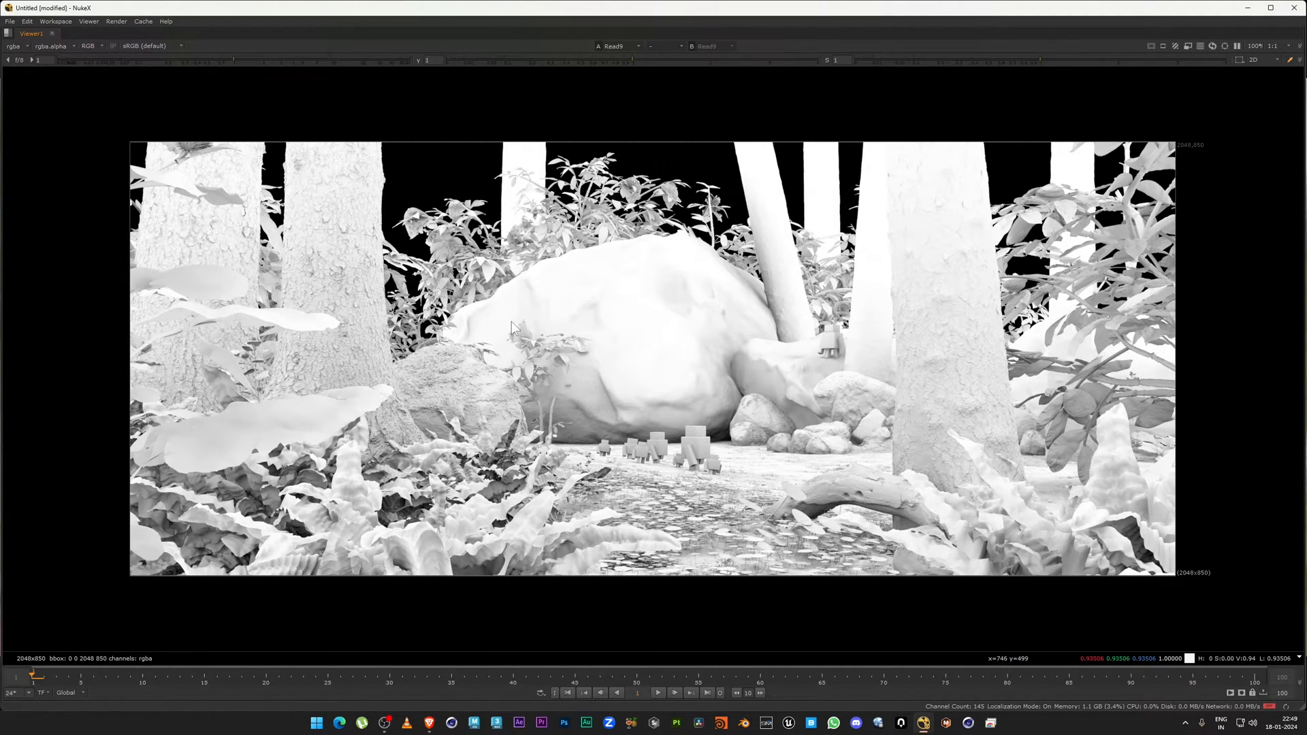
Nudge the Volume_Ray.exr read node toward the AO node and display its volume ray pass in the Viewer.
key(space)
key(minus)
drag(867, 187, 24, 591)
scroll(1103, 238, up, 3)
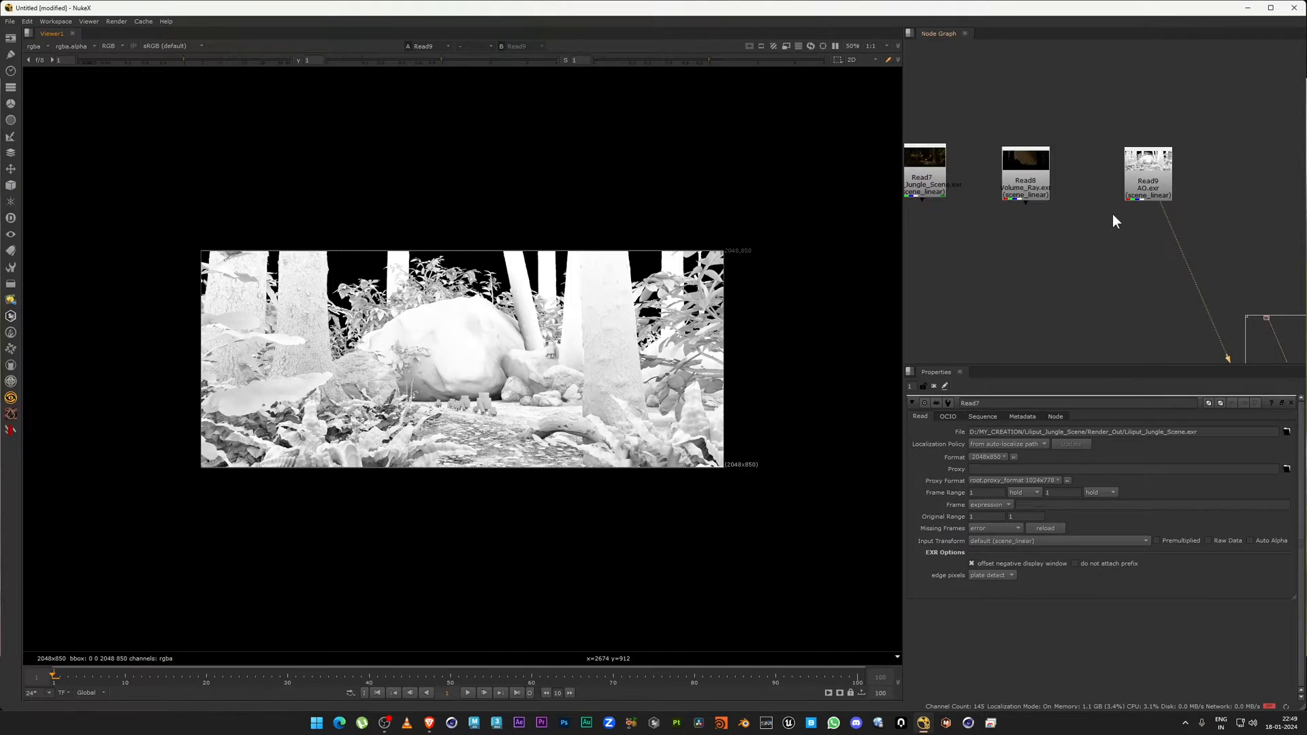
middle_drag(1114, 218, 1186, 224)
click(1101, 181)
drag(1136, 180, 1118, 180)
scroll(1136, 192, up, 2)
middle_drag(1137, 191, 1096, 188)
key(1)
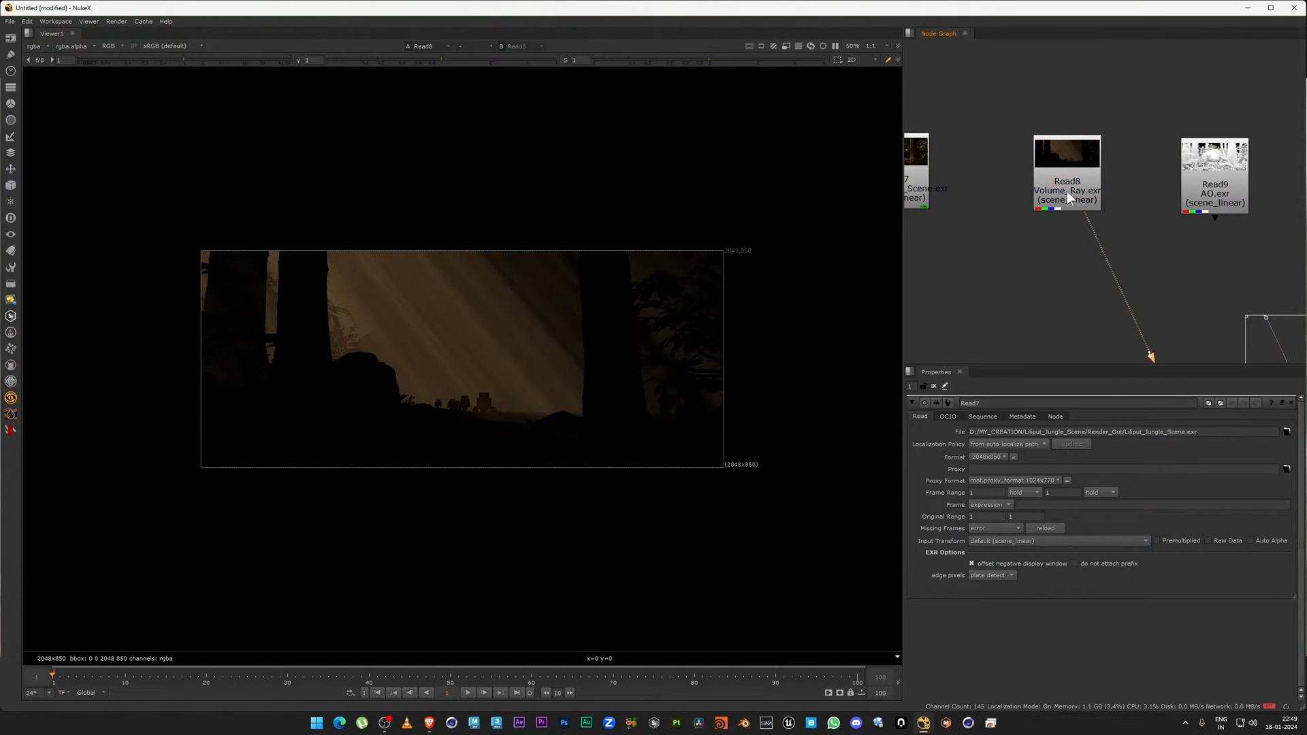
Nudge the Volume_Ray.exr read node level with the AO read node while reviewing the volume ray pass.
drag(780, 206, 24, 599)
scroll(202, 276, up, 1)
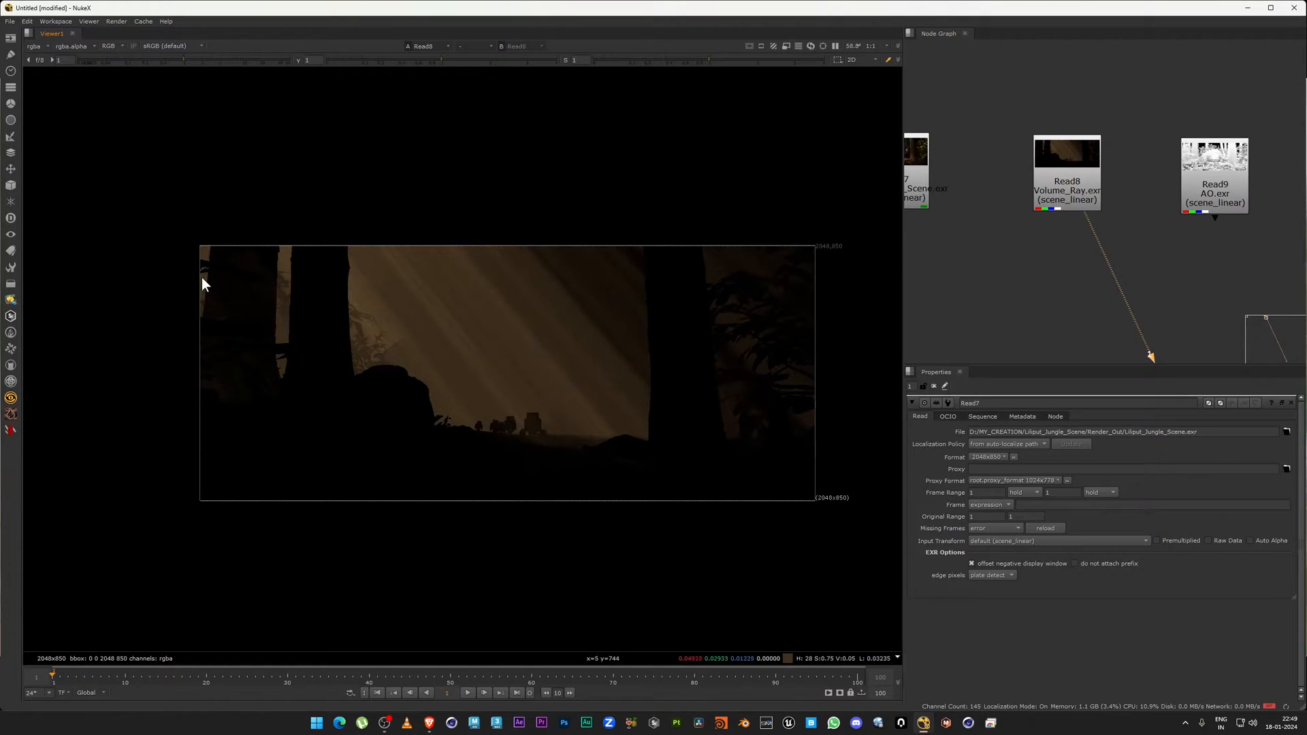
middle_drag(543, 323, 493, 315)
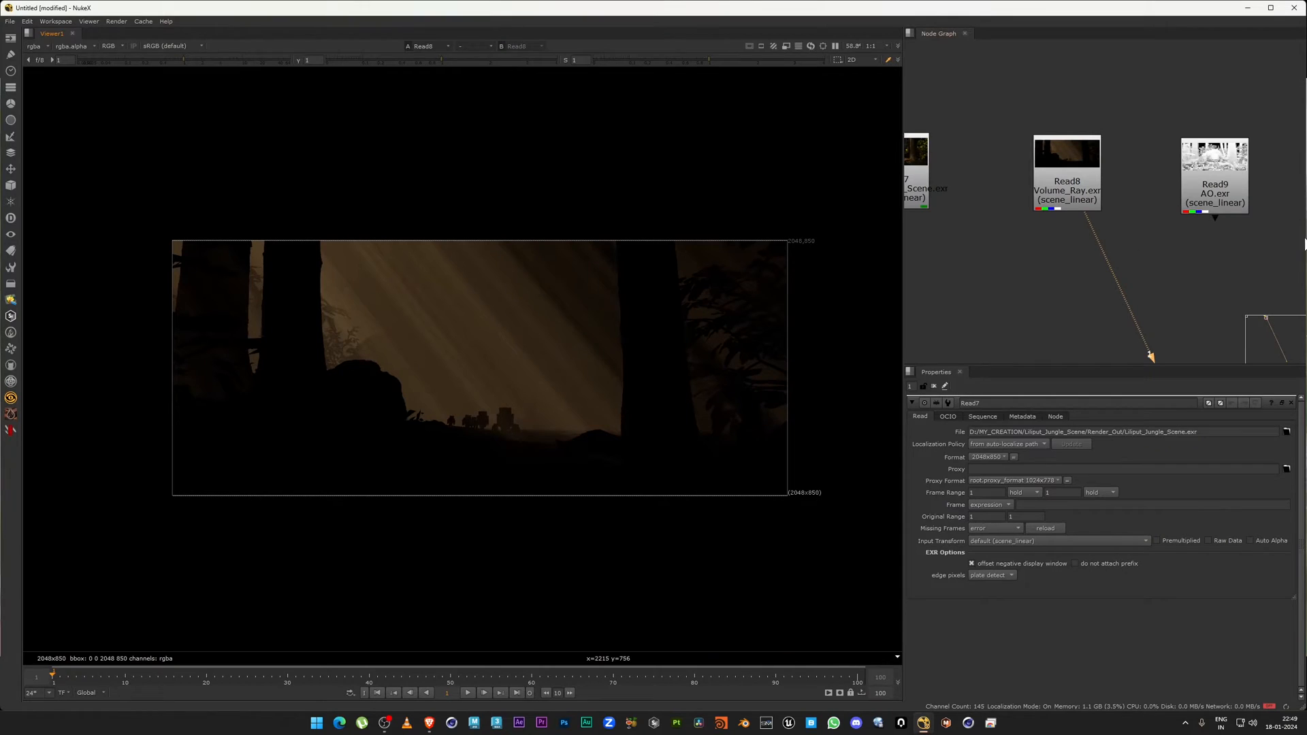
drag(1062, 204, 1054, 202)
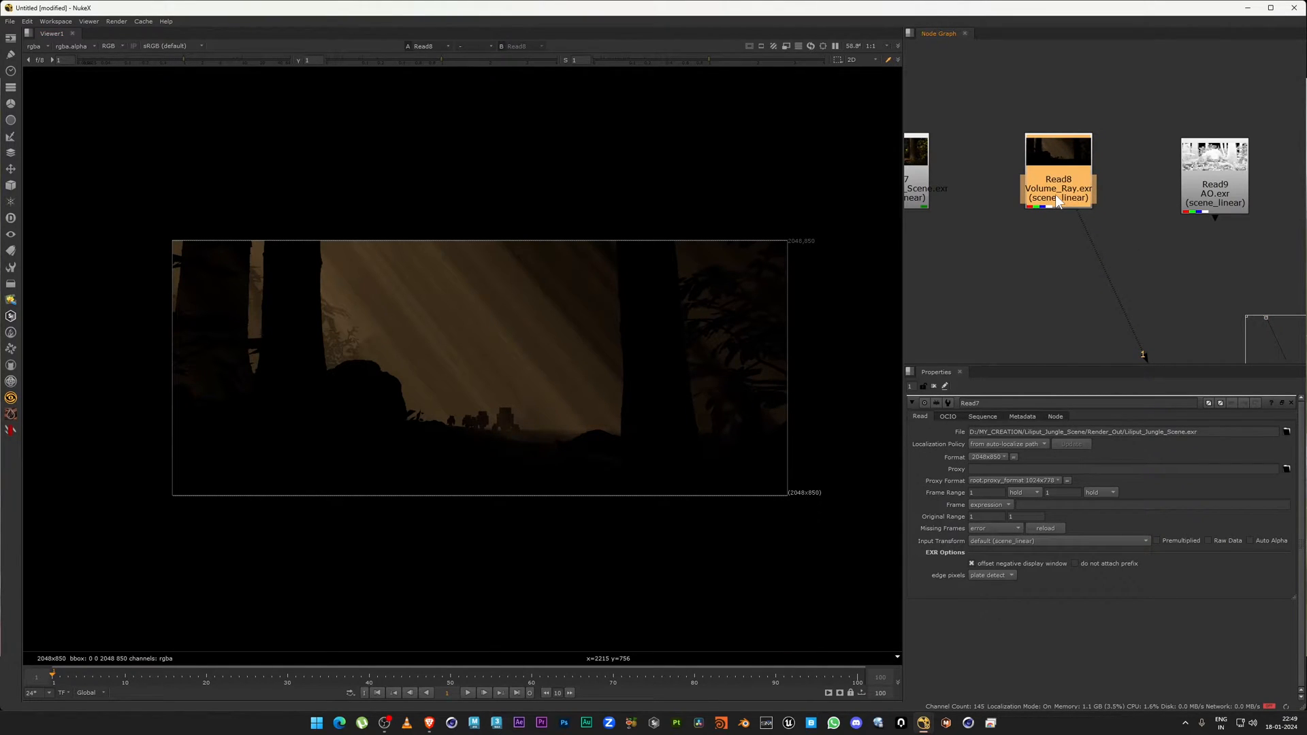
drag(860, 208, 111, 535)
drag(97, 553, 828, 204)
mouse_move(1068, 181)
mouse_down()
mouse_move(1101, 225)
mouse_move(1072, 191)
mouse_up()
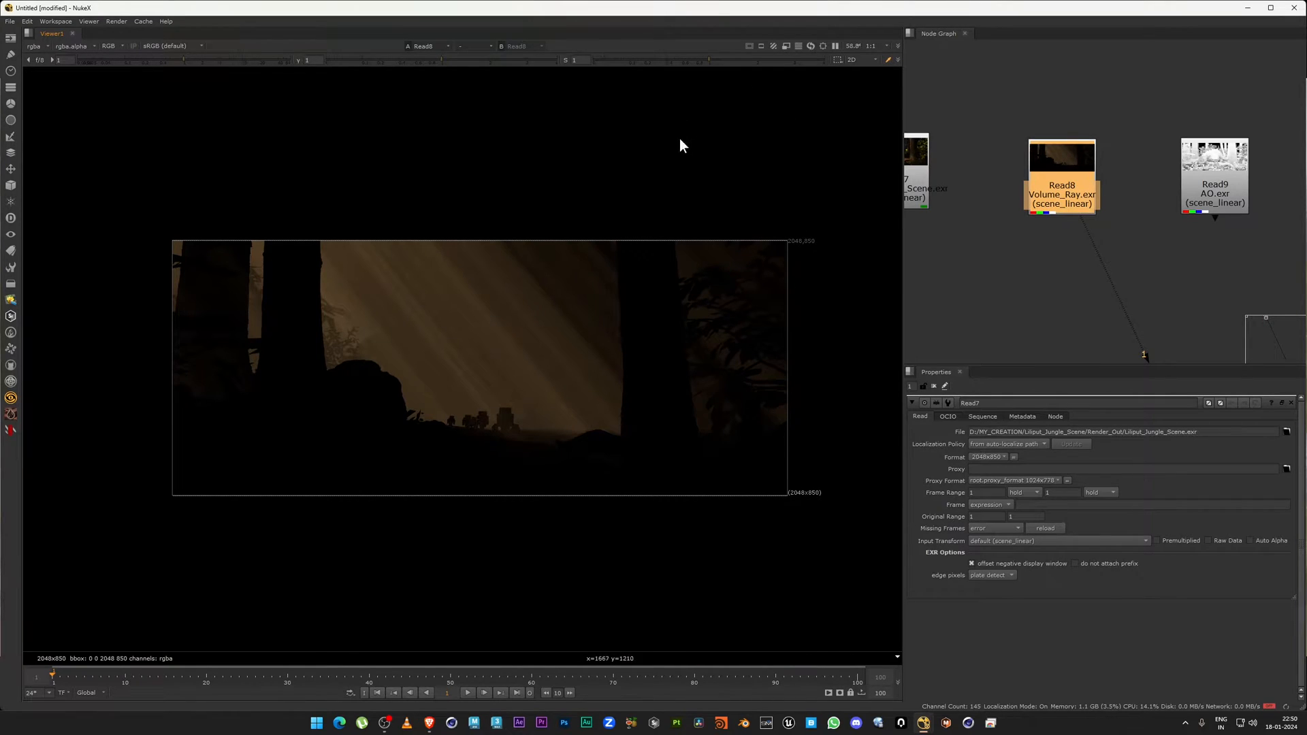
Examine the light shafts between the tree trunks in the volume ray pass and check its alpha channel.
scroll(725, 304, up, 1)
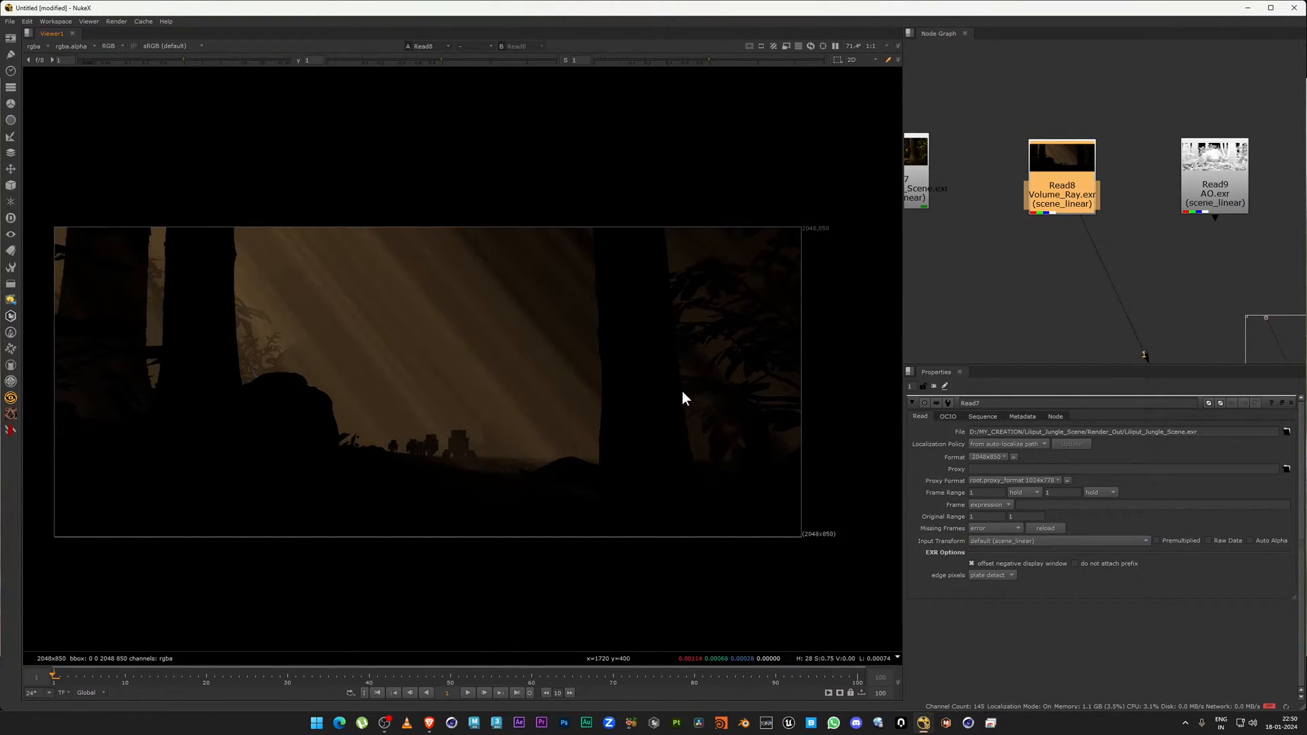
middle_drag(544, 440, 557, 424)
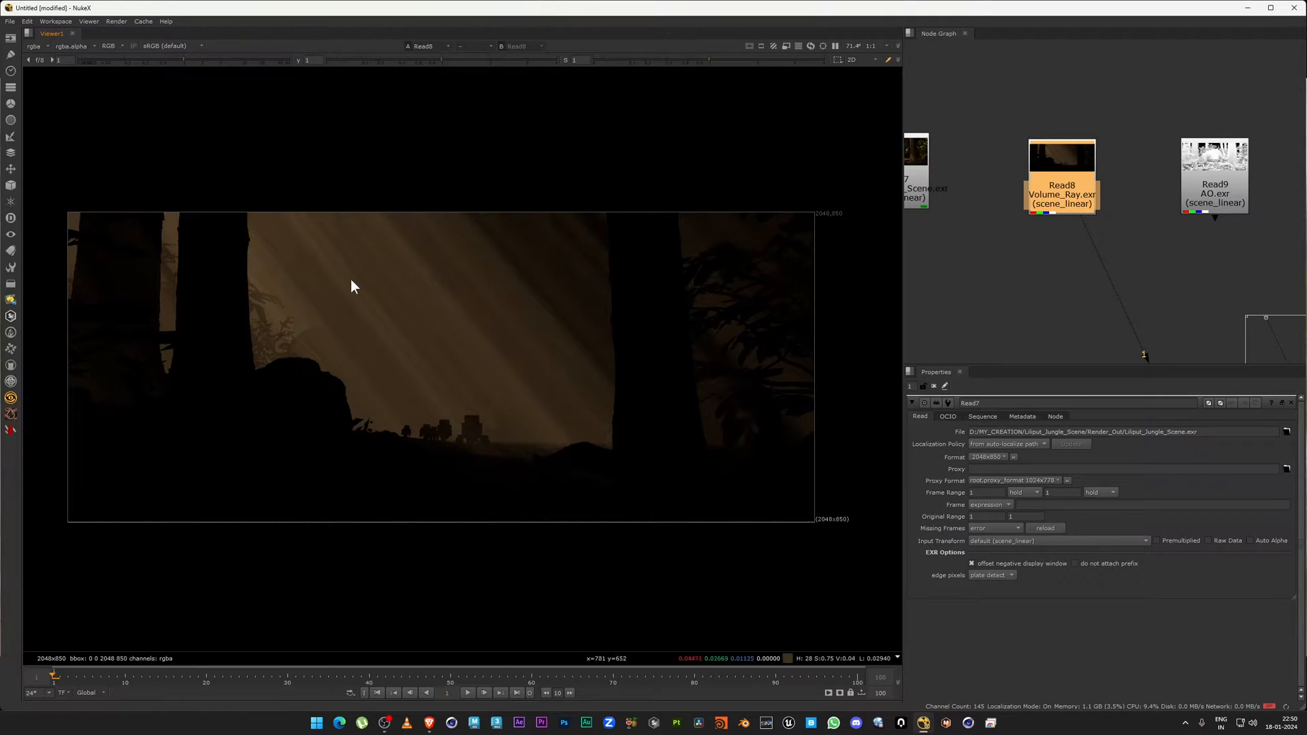
scroll(522, 521, down, 2)
middle_drag(528, 505, 542, 449)
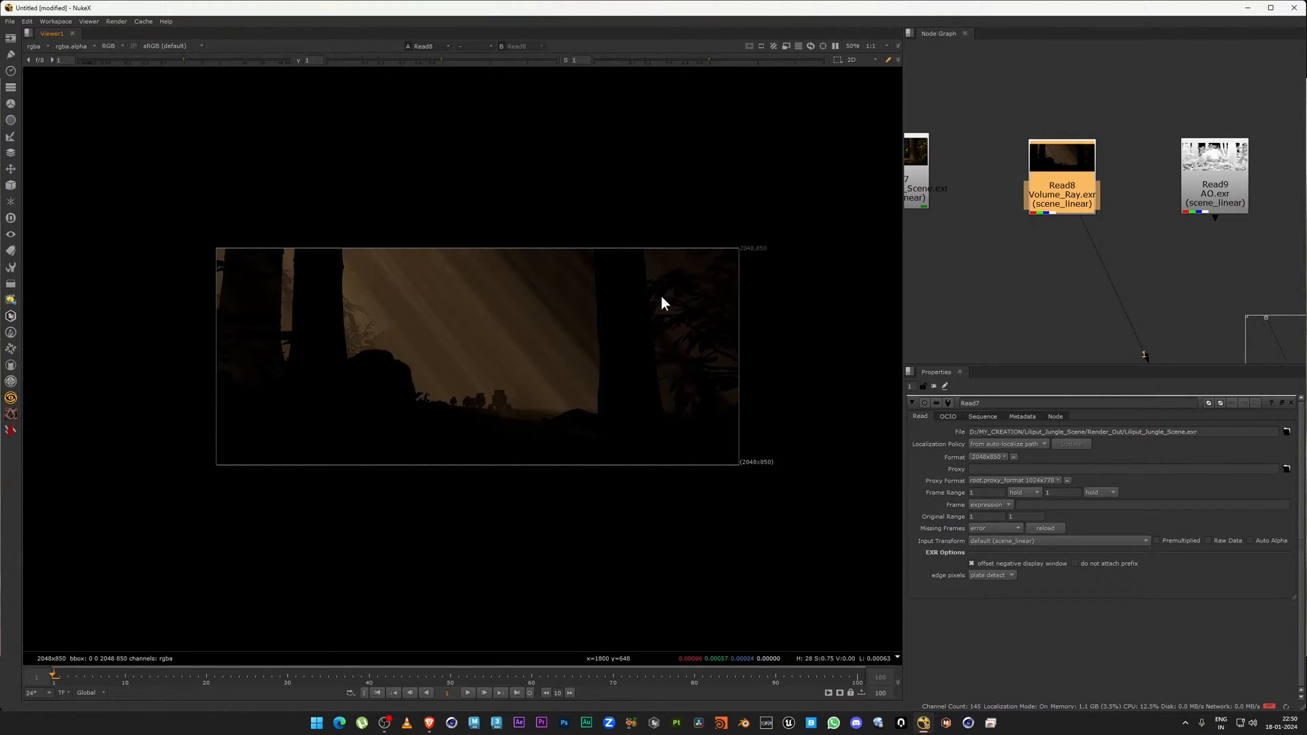
middle_drag(1121, 259, 1306, 243)
key(a)
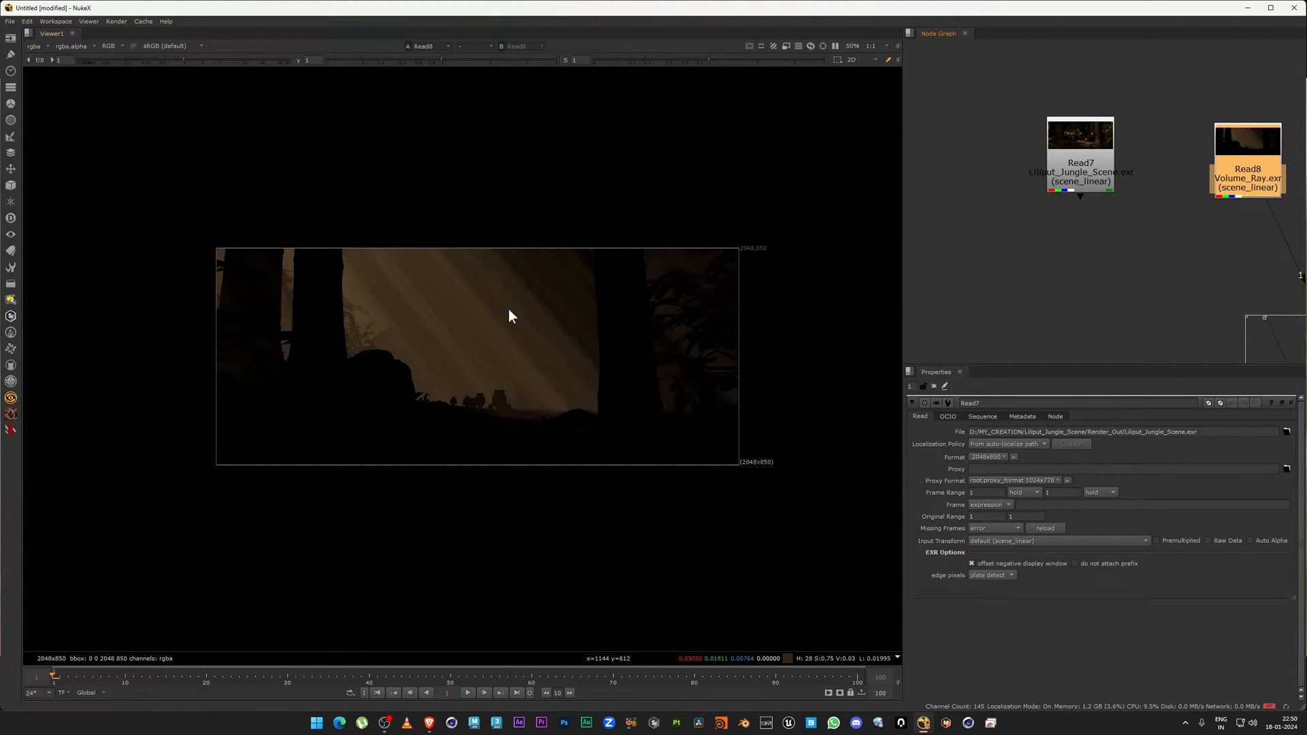
key(a)
Select the Volume_Ray.exr and AO.exr read nodes together and move them farther from the Liliput_Jungle_Scene.exr node.
middle_drag(1264, 218, 1203, 222)
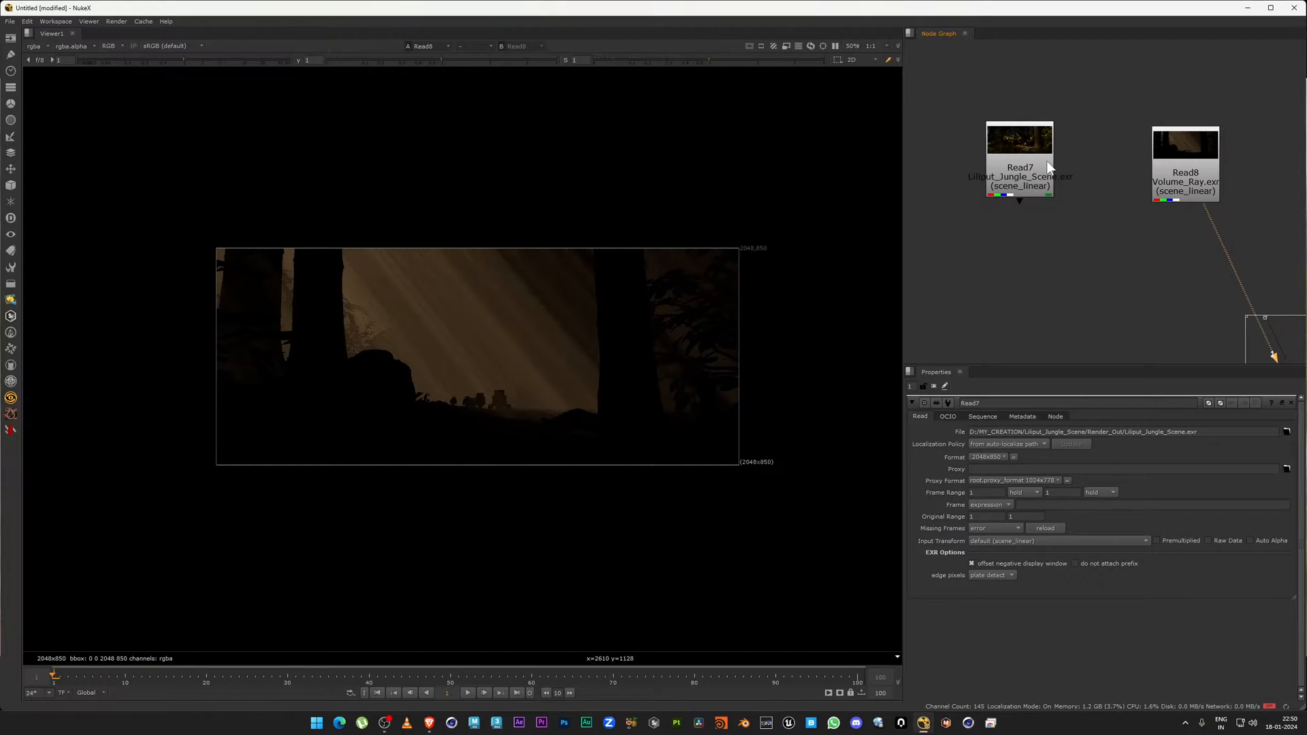
scroll(1039, 165, down, 2)
drag(1001, 89, 1286, 248)
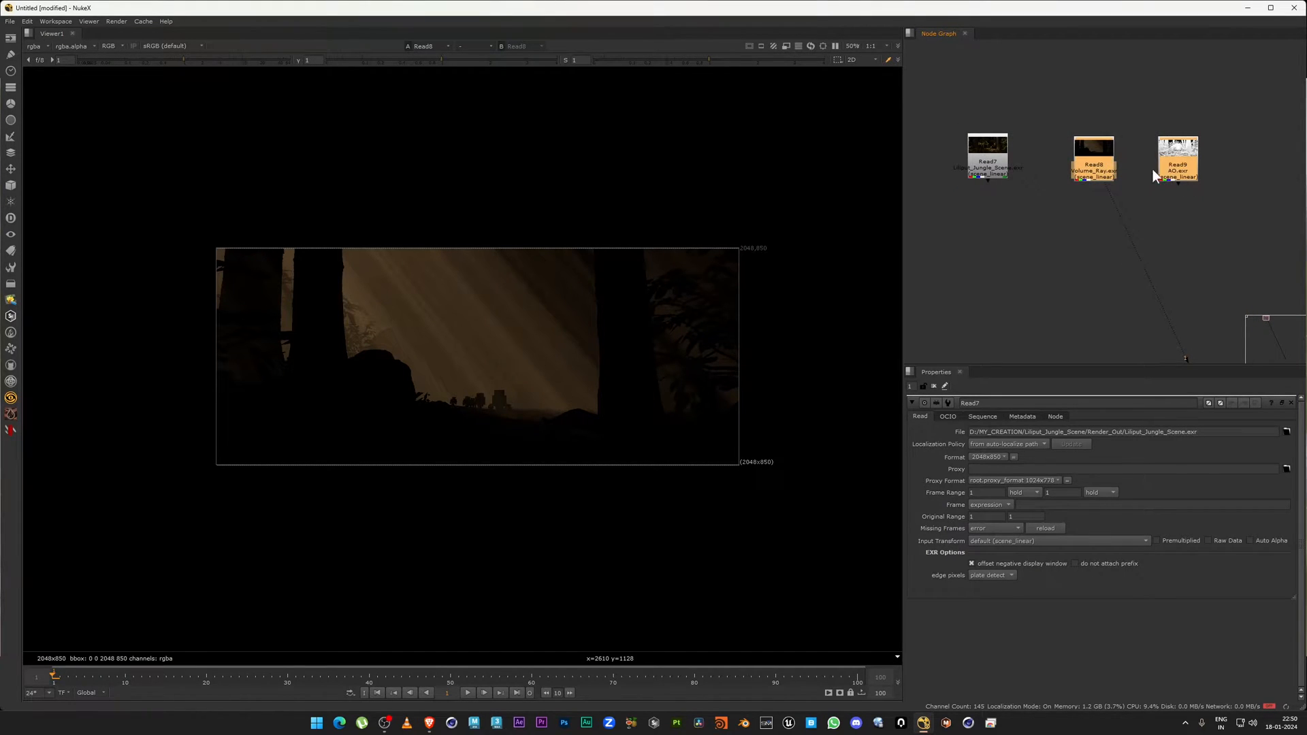
drag(1097, 163, 1206, 168)
Display the Liliput_Jungle_Scene.exr beauty render in the Viewer, with its read node isolated in the node graph.
middle_drag(1055, 88, 1134, 95)
drag(1140, 86, 924, 314)
key(1)
click(1073, 206)
scroll(1073, 205, up, 2)
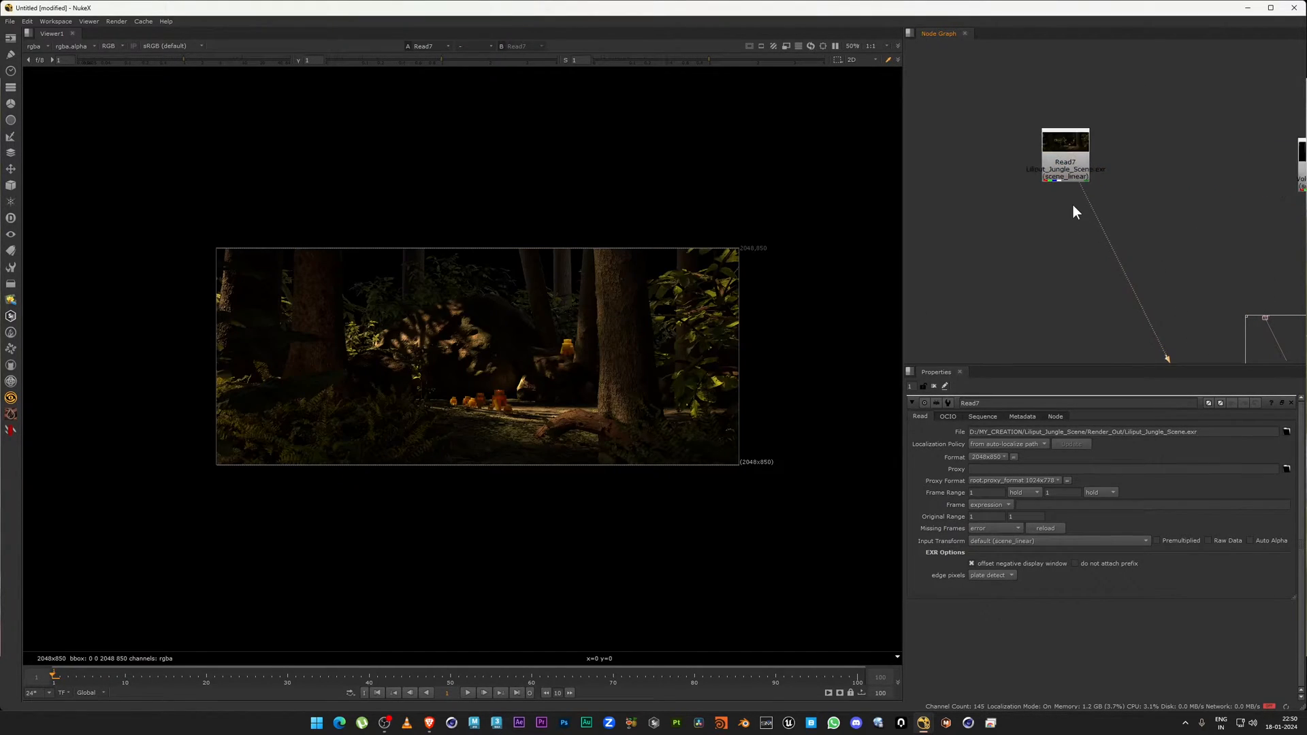
middle_drag(1073, 206, 1015, 267)
click(1015, 222)
drag(921, 178, 1081, 345)
middle_drag(1081, 346, 1186, 280)
scroll(1188, 265, down, 2)
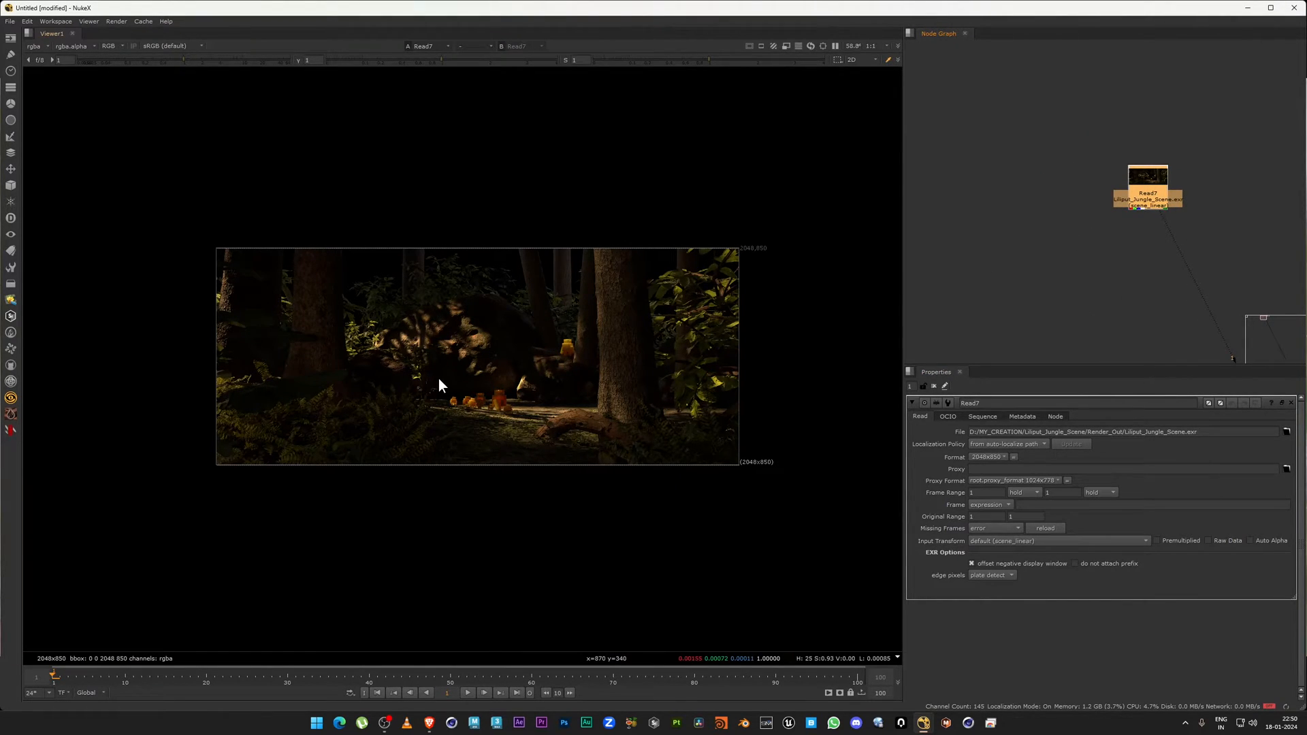
scroll(438, 378, up, 3)
click(1079, 265)
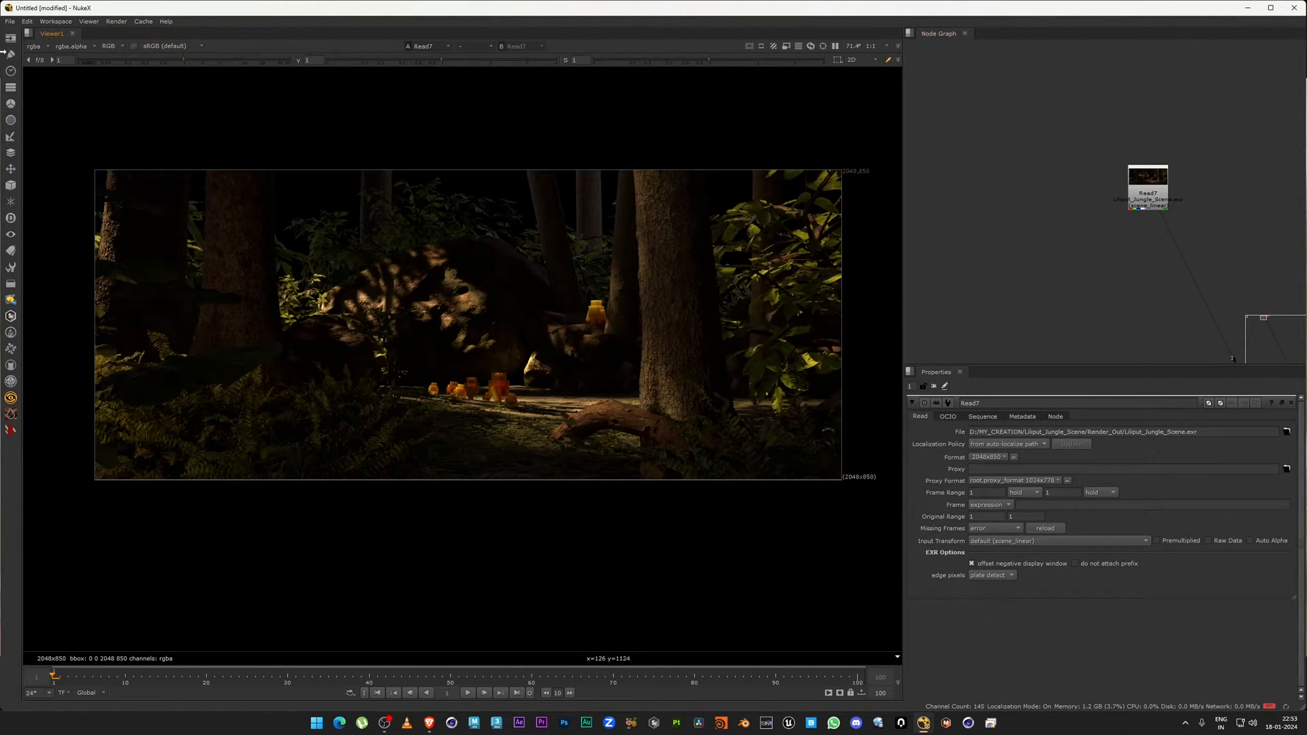
Switch the Viewer from rgba to the A layer of the beauty render.
middle_click(128, 128)
scroll(208, 197, up, 3)
middle_drag(200, 159, 99, 74)
click(32, 46)
click(31, 47)
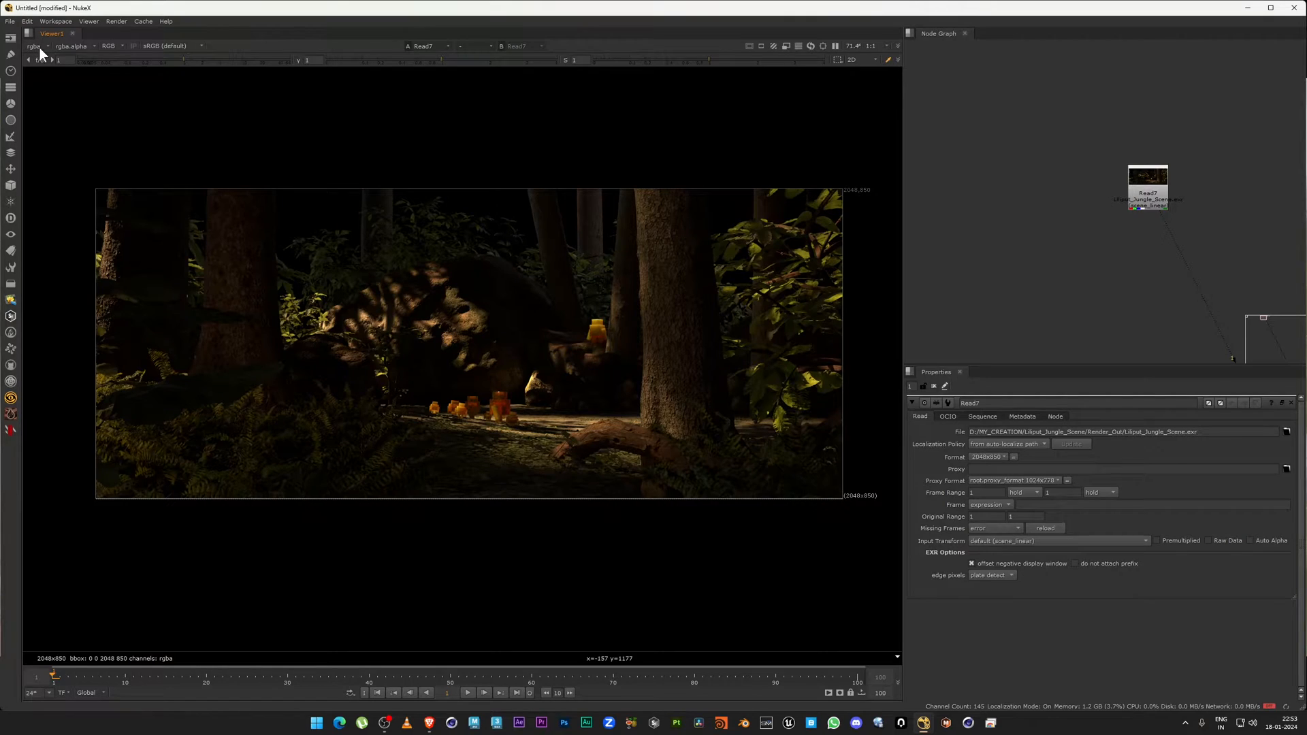
click(39, 48)
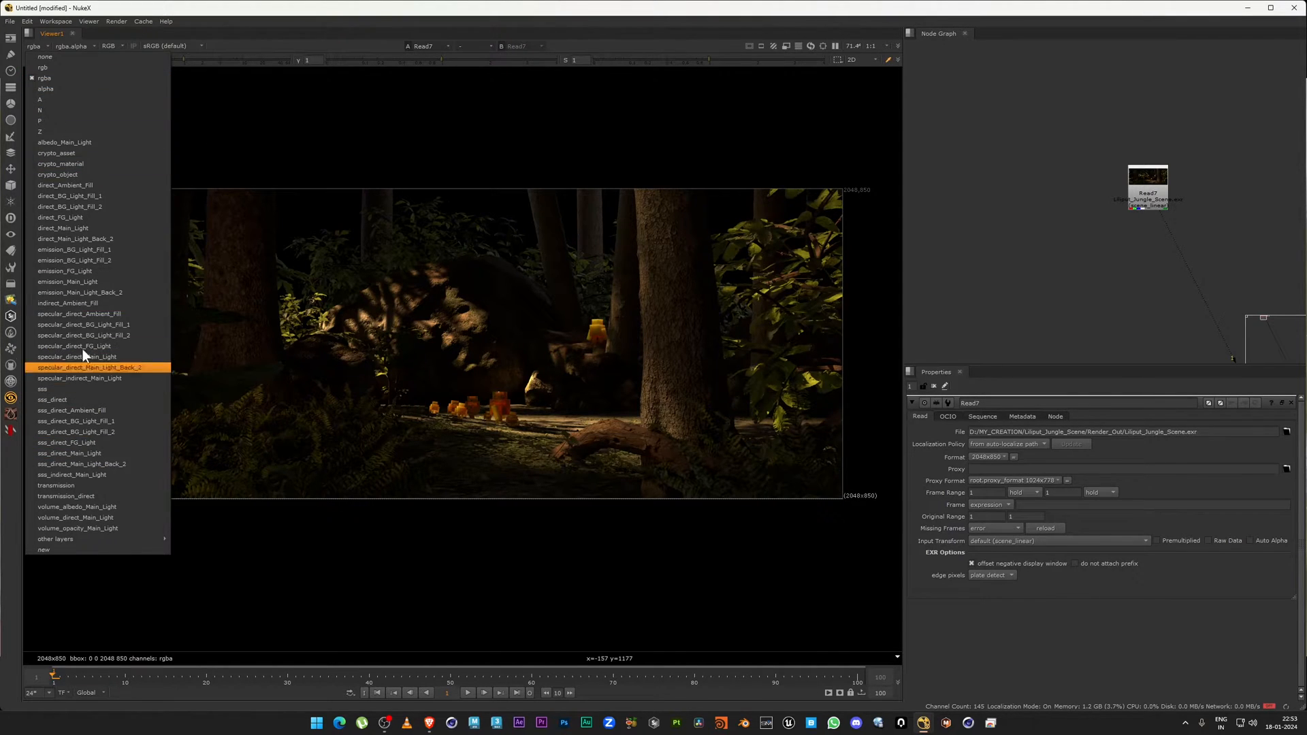
click(54, 99)
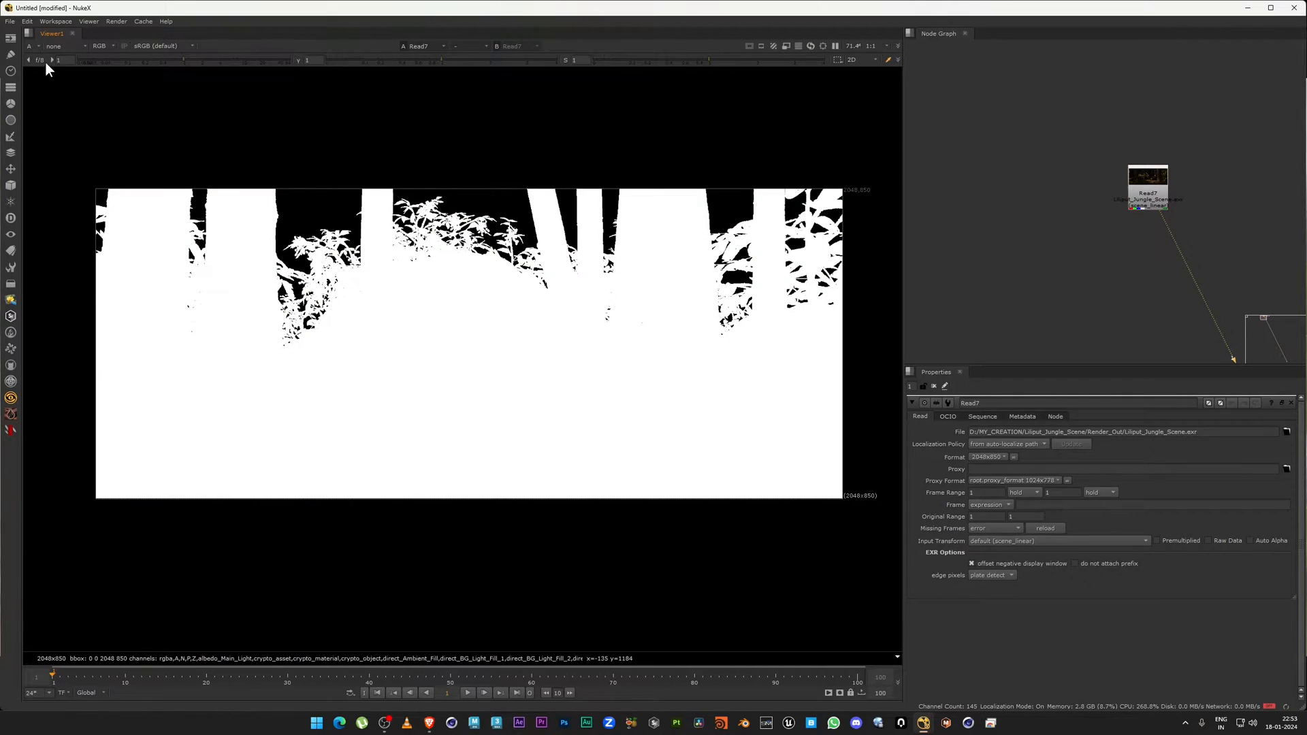
View the N, P and Z layers of the beauty render one after another.
click(32, 48)
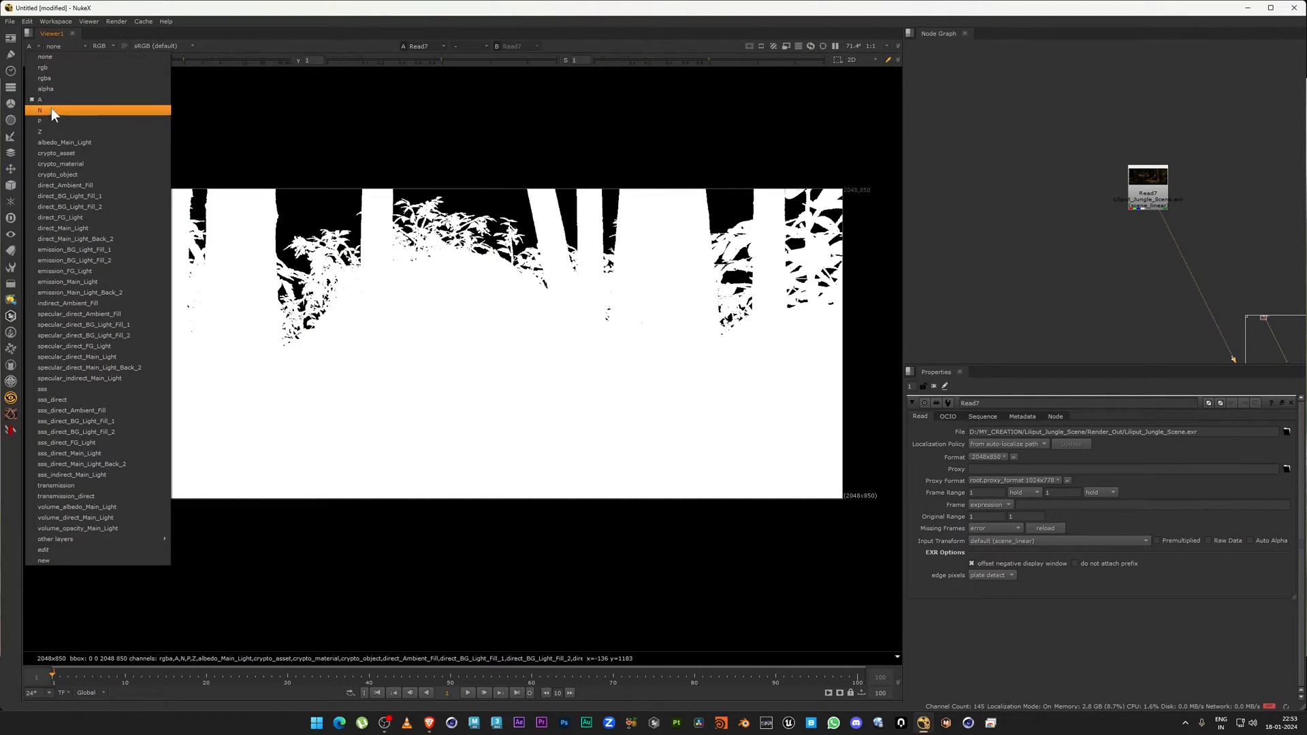
click(62, 105)
click(32, 45)
click(35, 121)
click(35, 44)
click(41, 132)
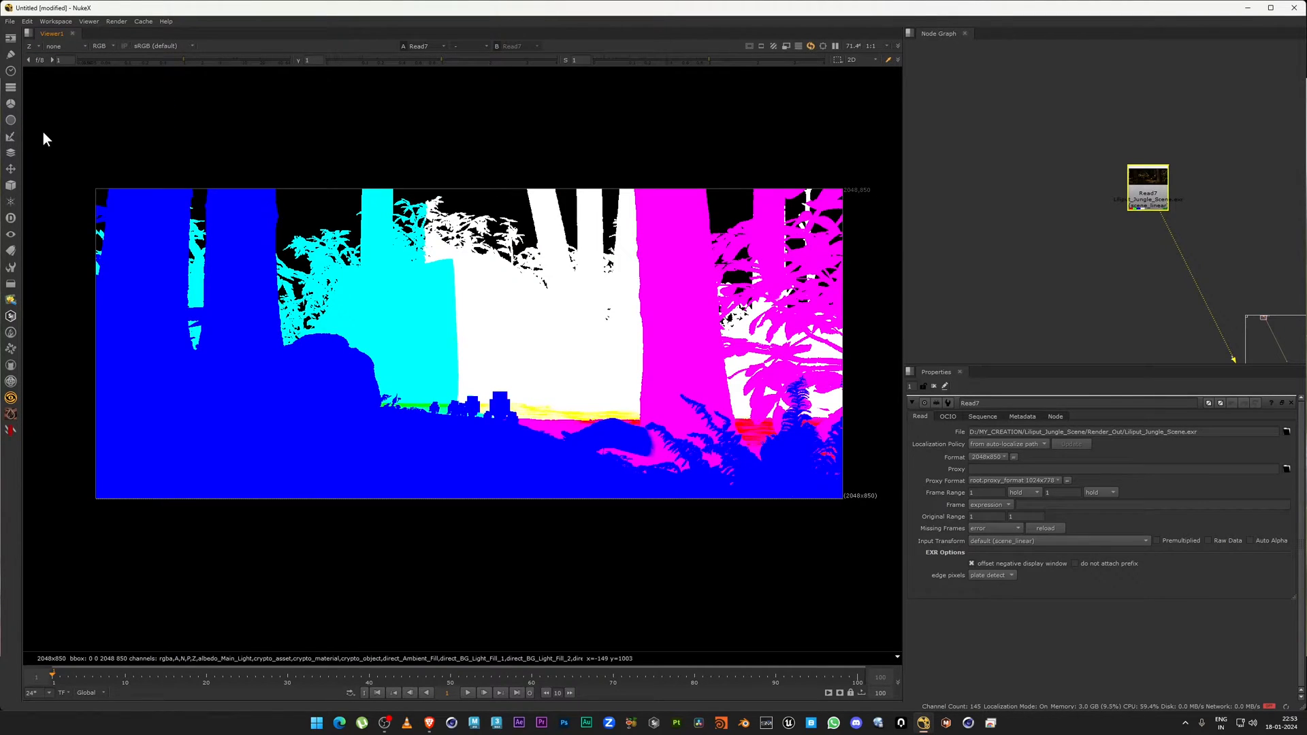
Preview the Z depth layer at a reduced viewer gain, then reset the gain and return to the rgba layer.
drag(112, 59, 73, 61)
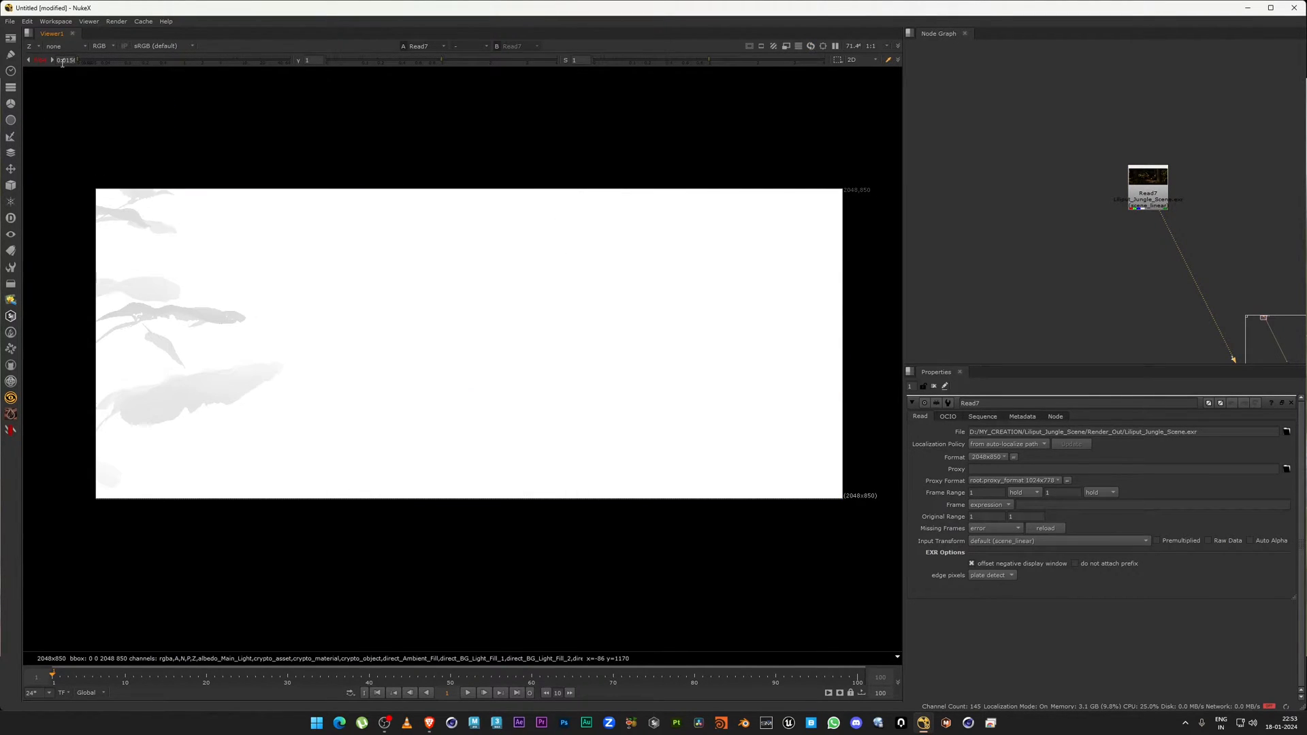
ctrl+click(96, 59)
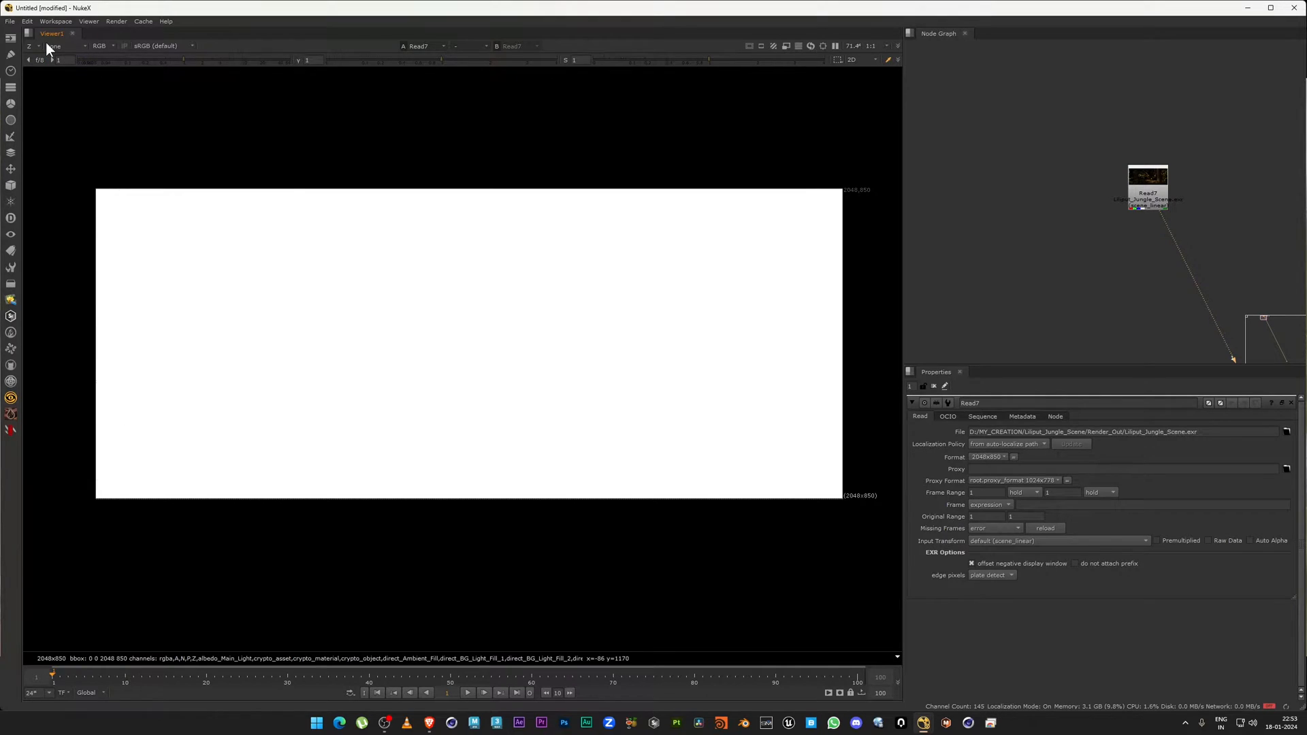
click(37, 45)
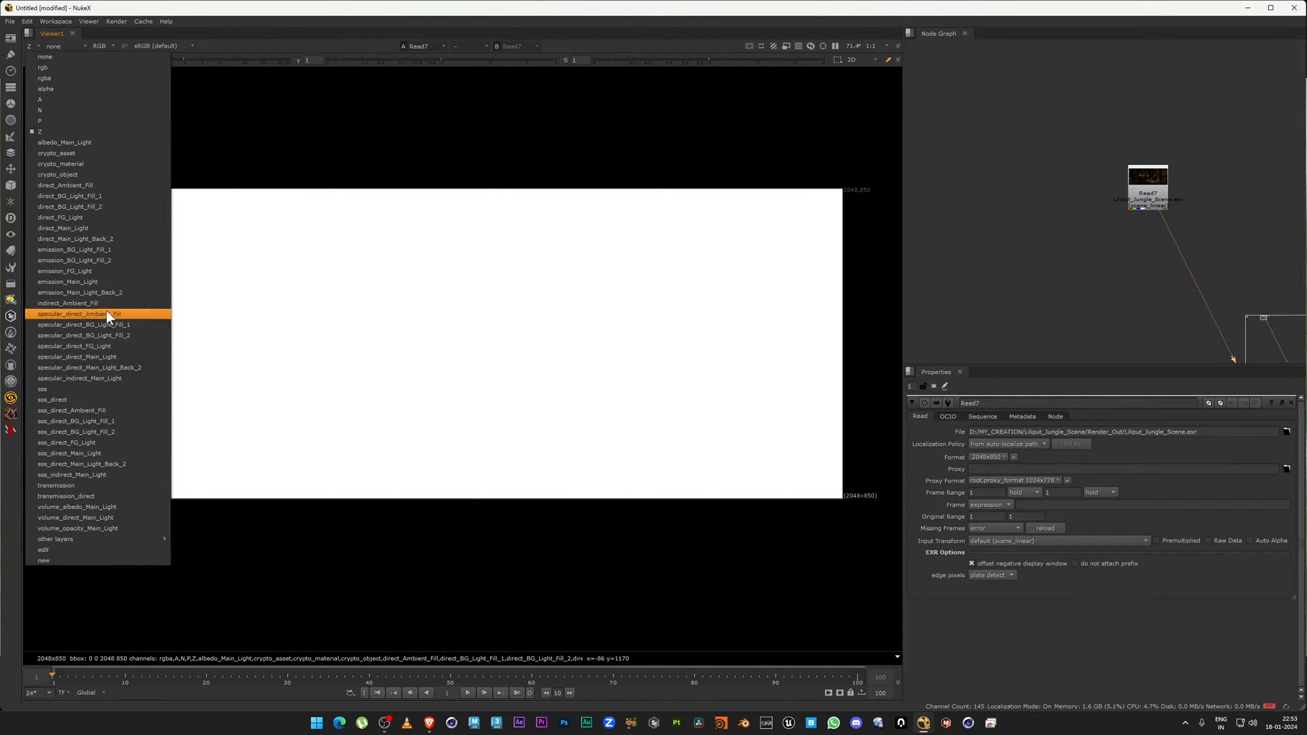
click(64, 78)
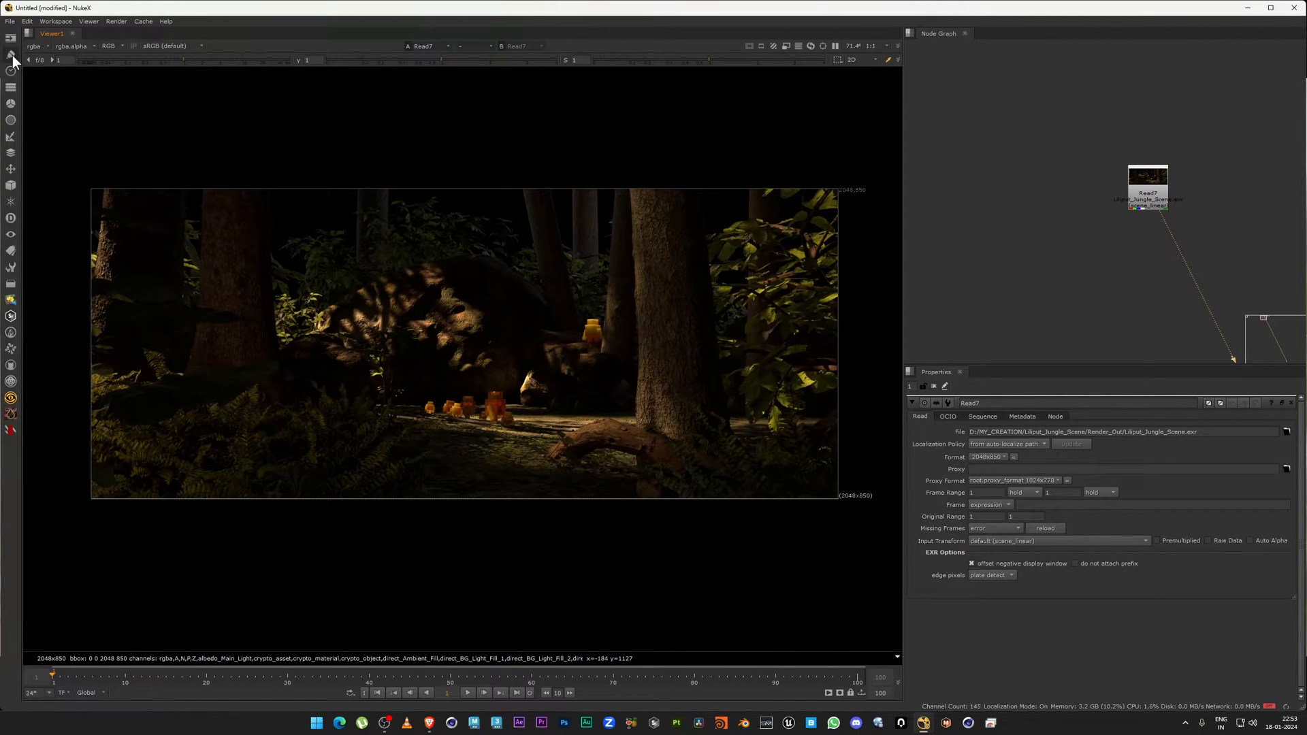
Review the list of light, specular, sss and volume layers contained in the beauty render, keeping rgba displayed.
click(35, 46)
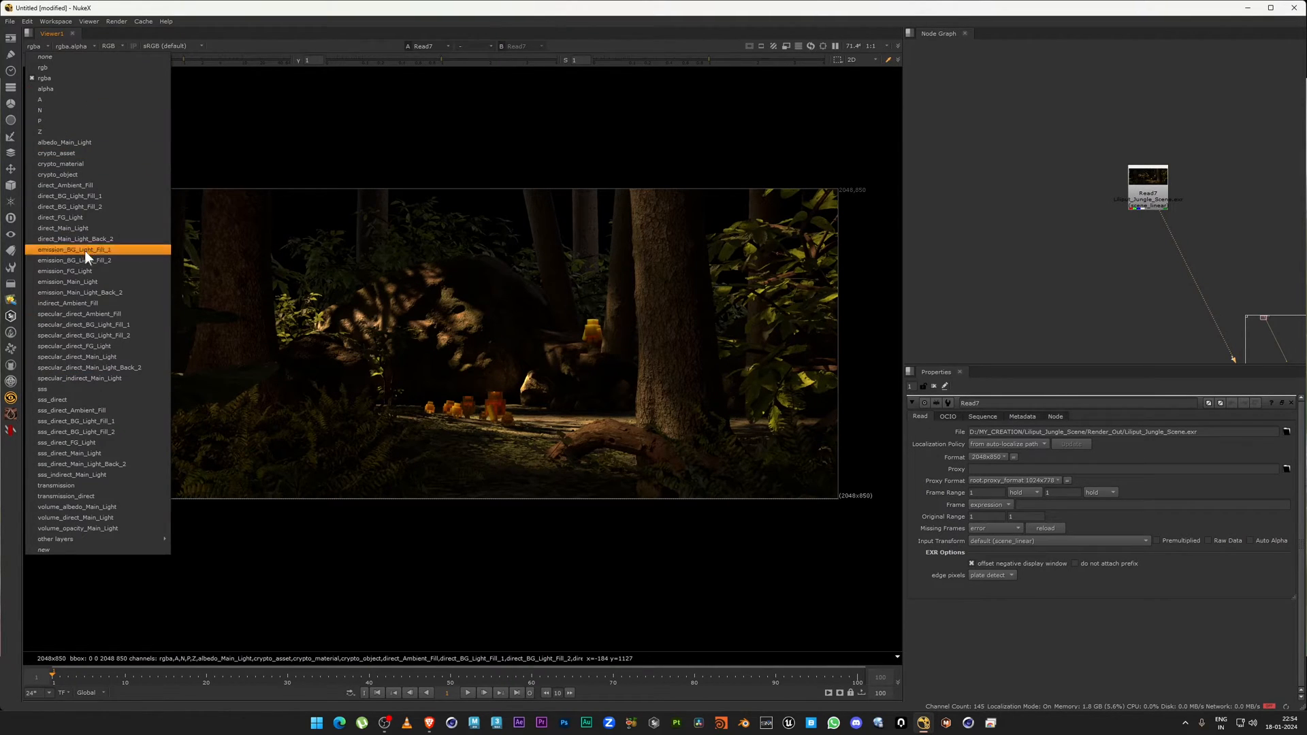
click(528, 357)
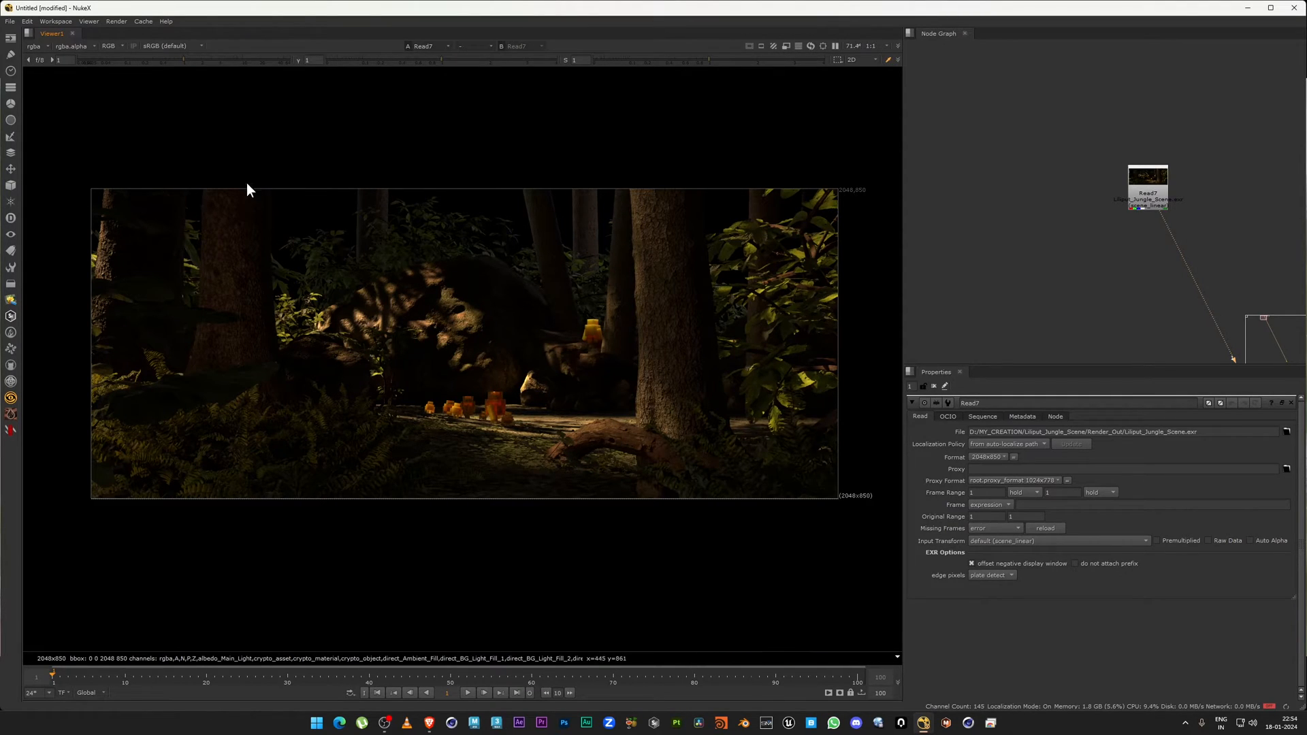
drag(64, 134, 198, 300)
click(49, 48)
click(455, 334)
Add a LayerContactSheet node below the Liliput_Jungle_Scene.exr read node.
mouse_move(1118, 245)
middle_down()
mouse_move(1084, 259)
mouse_move(1108, 242)
middle_up()
scroll(1089, 257, up, 1)
key(Tab)
text(layer)
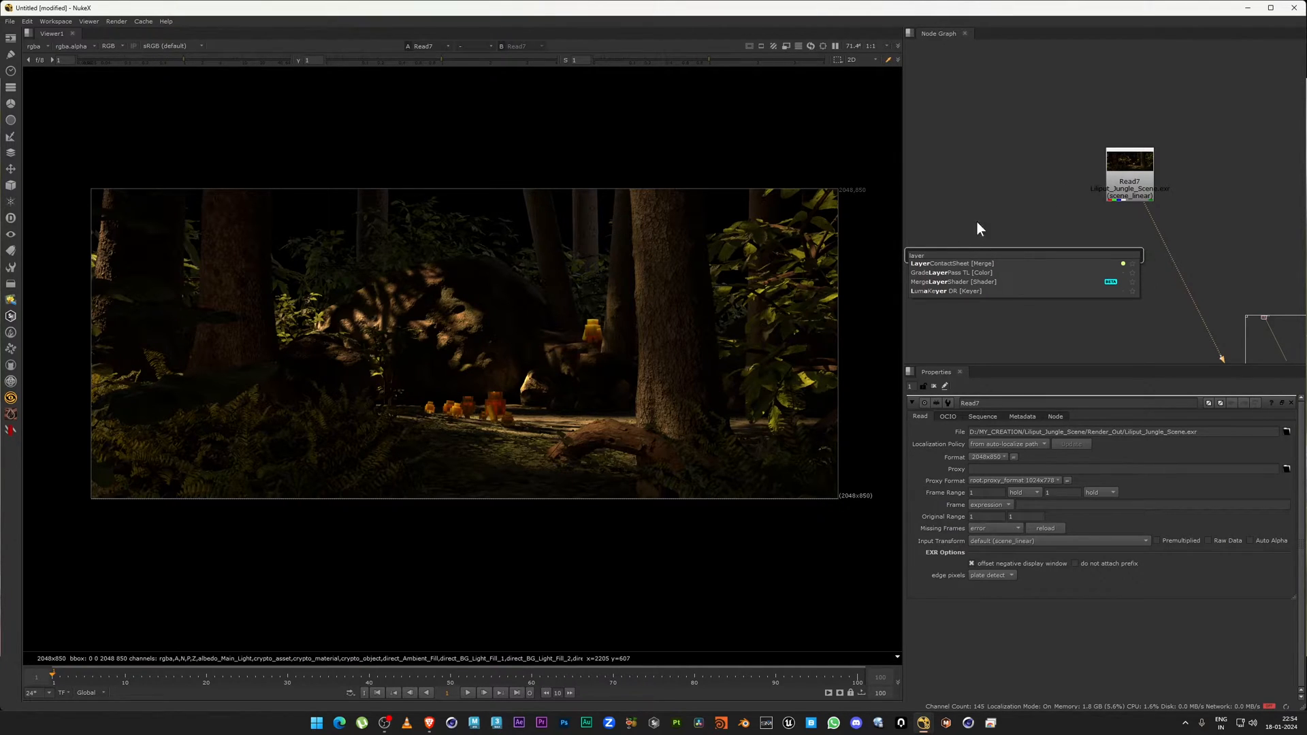
key(Return)
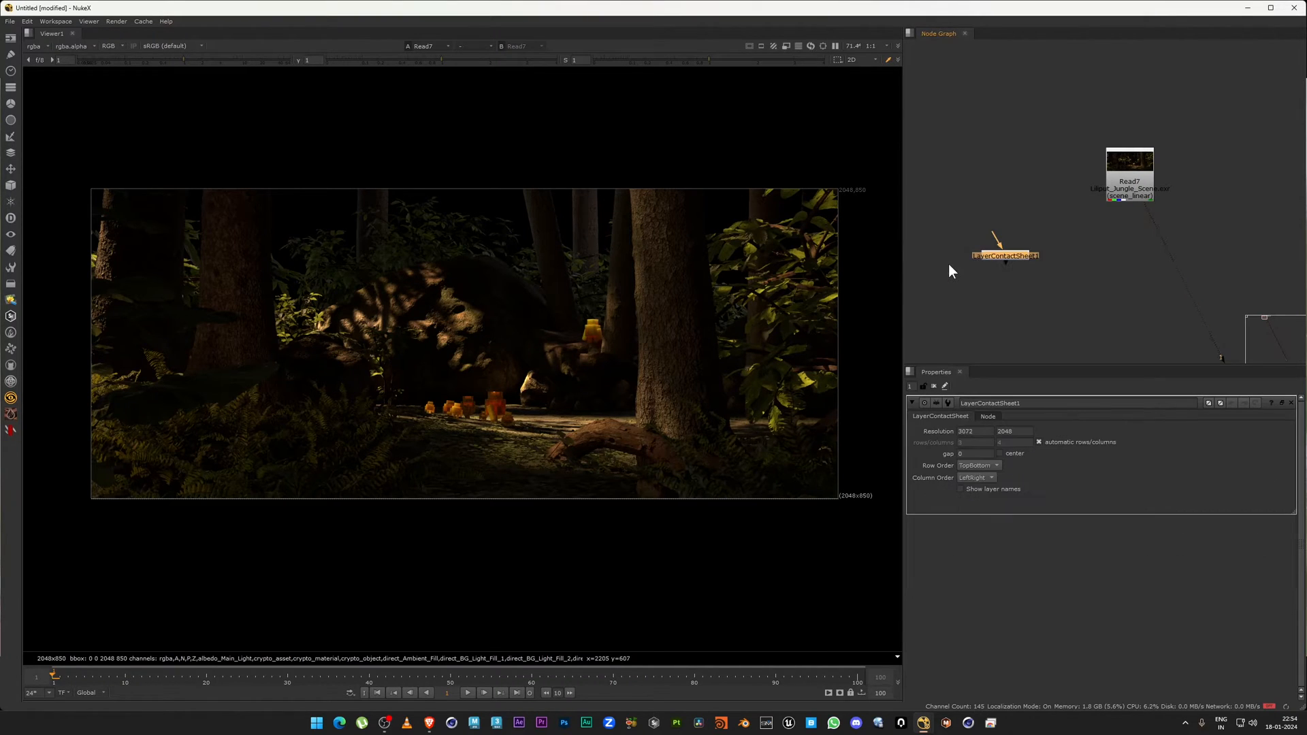
Display the LayerContactSheet fed by the Liliput_Jungle_Scene.exr read node, with the two nodes aligned vertically.
drag(987, 208, 1106, 195)
drag(1015, 256, 1114, 257)
key(1)
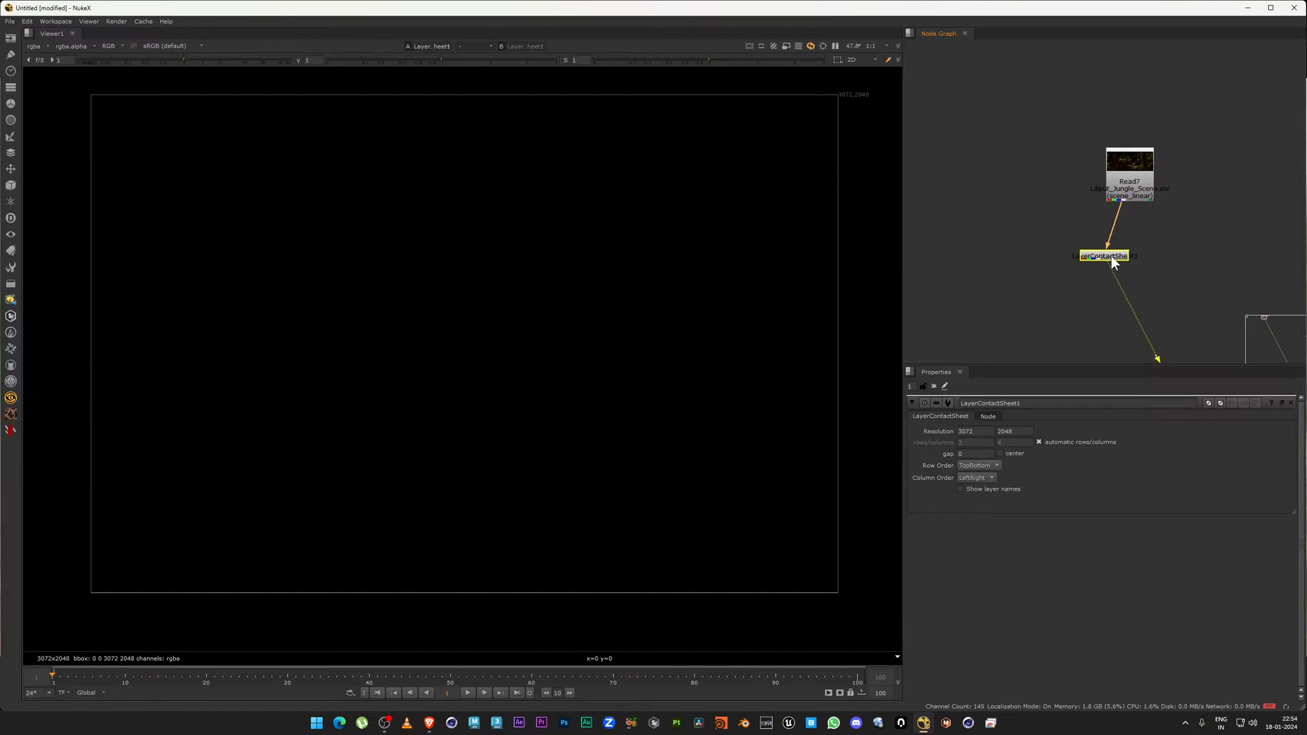
drag(56, 83, 858, 620)
drag(1055, 141, 1237, 243)
drag(1153, 188, 1118, 185)
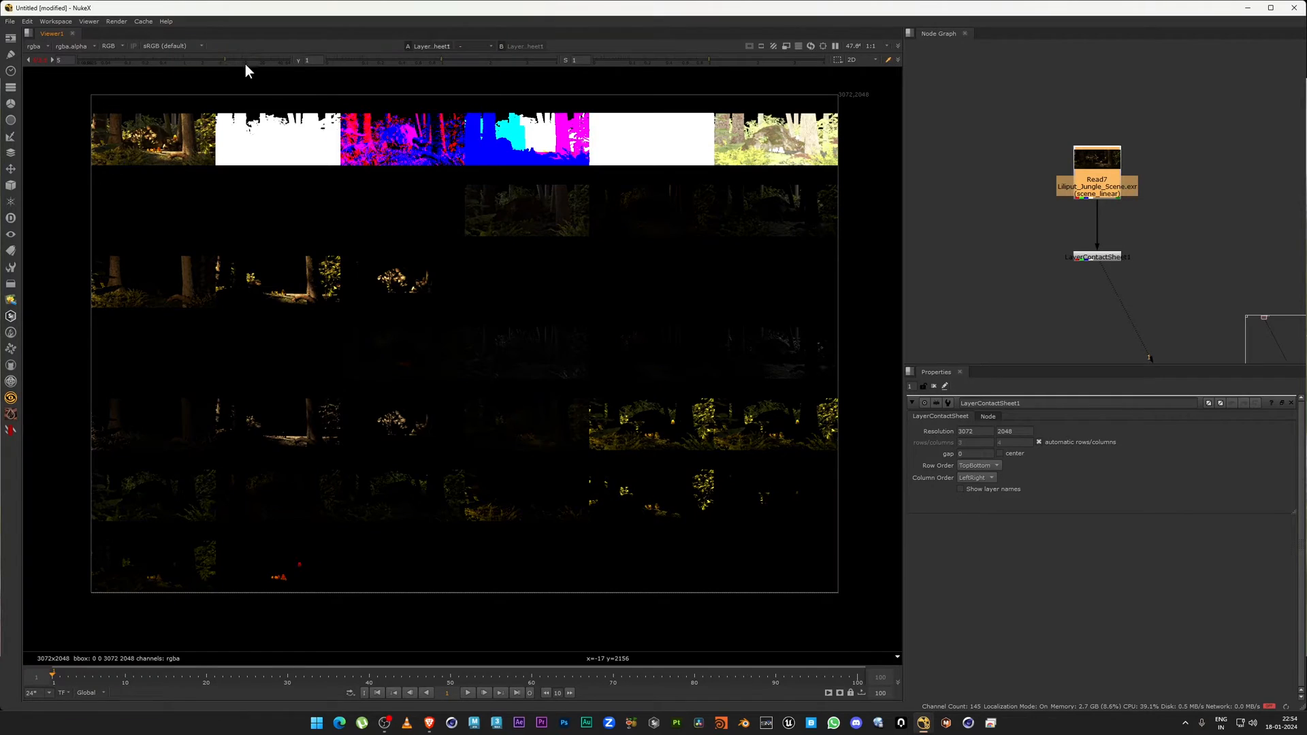
Raise the viewer gamma to 2.36 and turn on layer names for the contact sheet.
drag(402, 58, 503, 60)
middle_drag(614, 450, 626, 439)
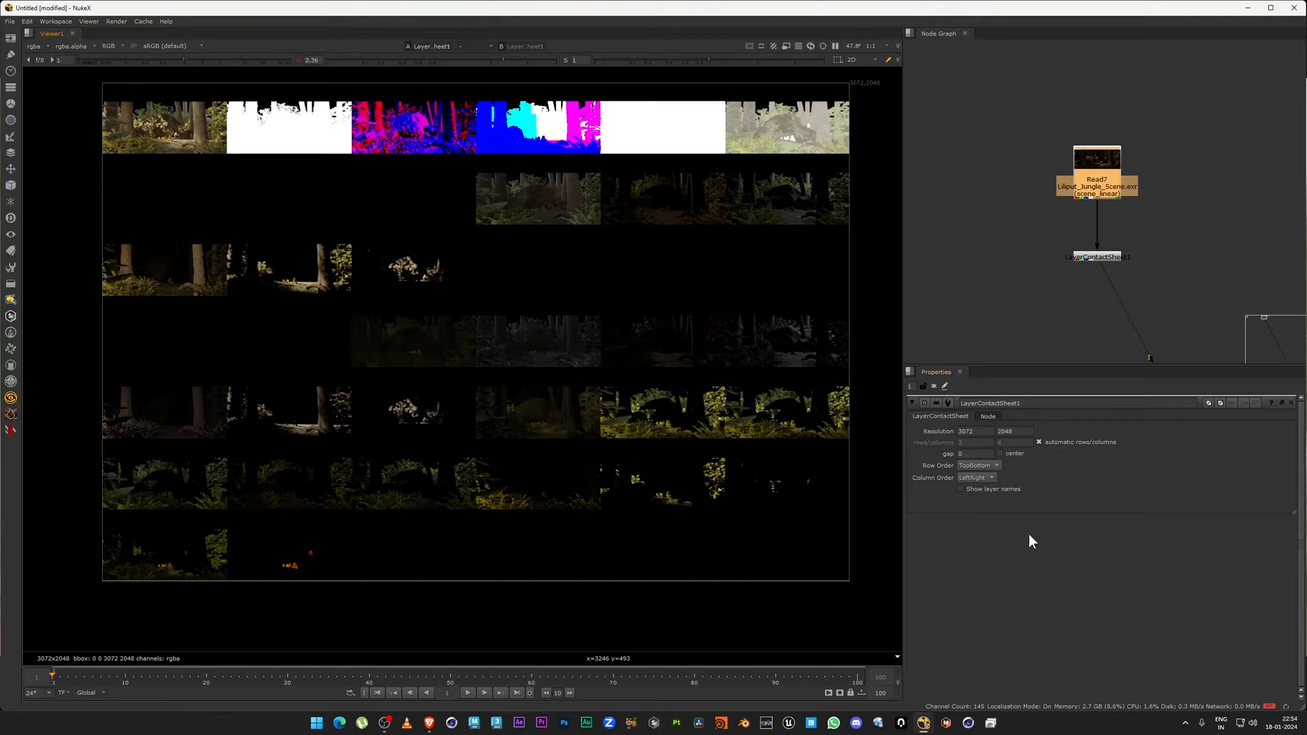
click(986, 491)
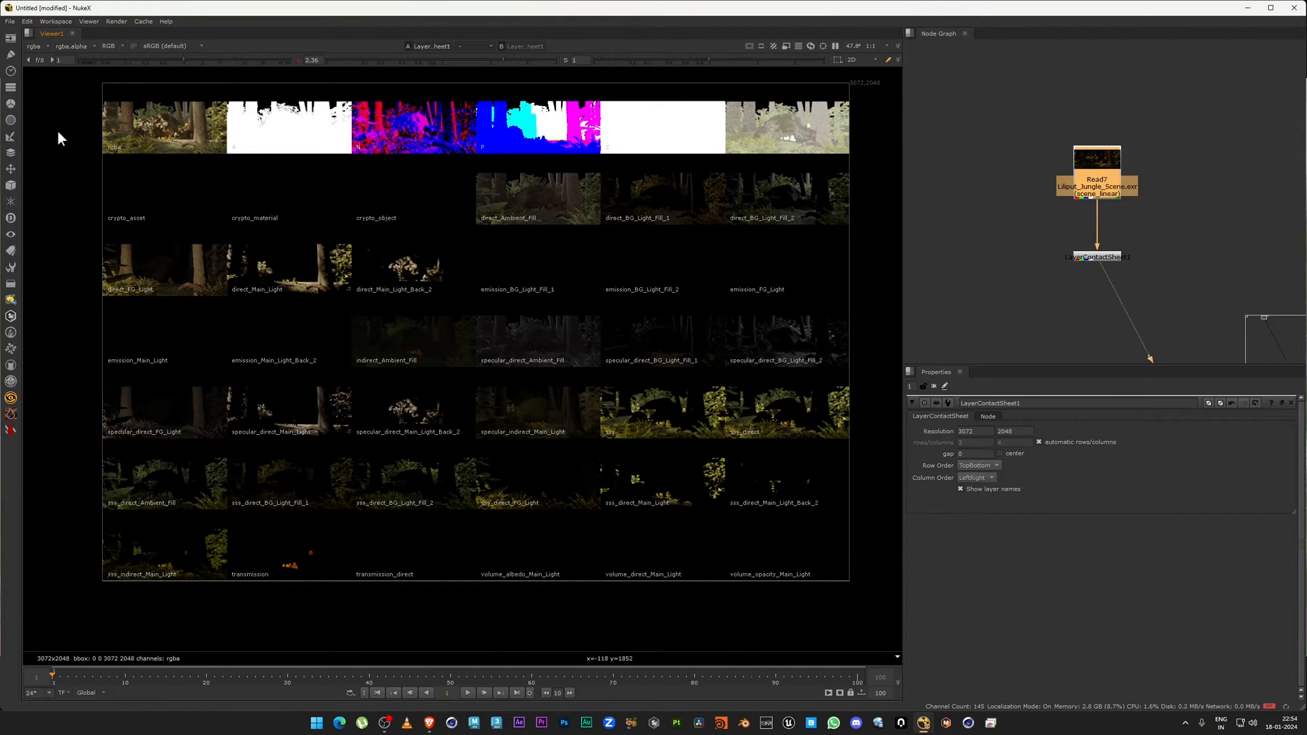
Examine the rgba and A tiles and their labels up close in the contact sheet's first row.
scroll(112, 129, up, 7)
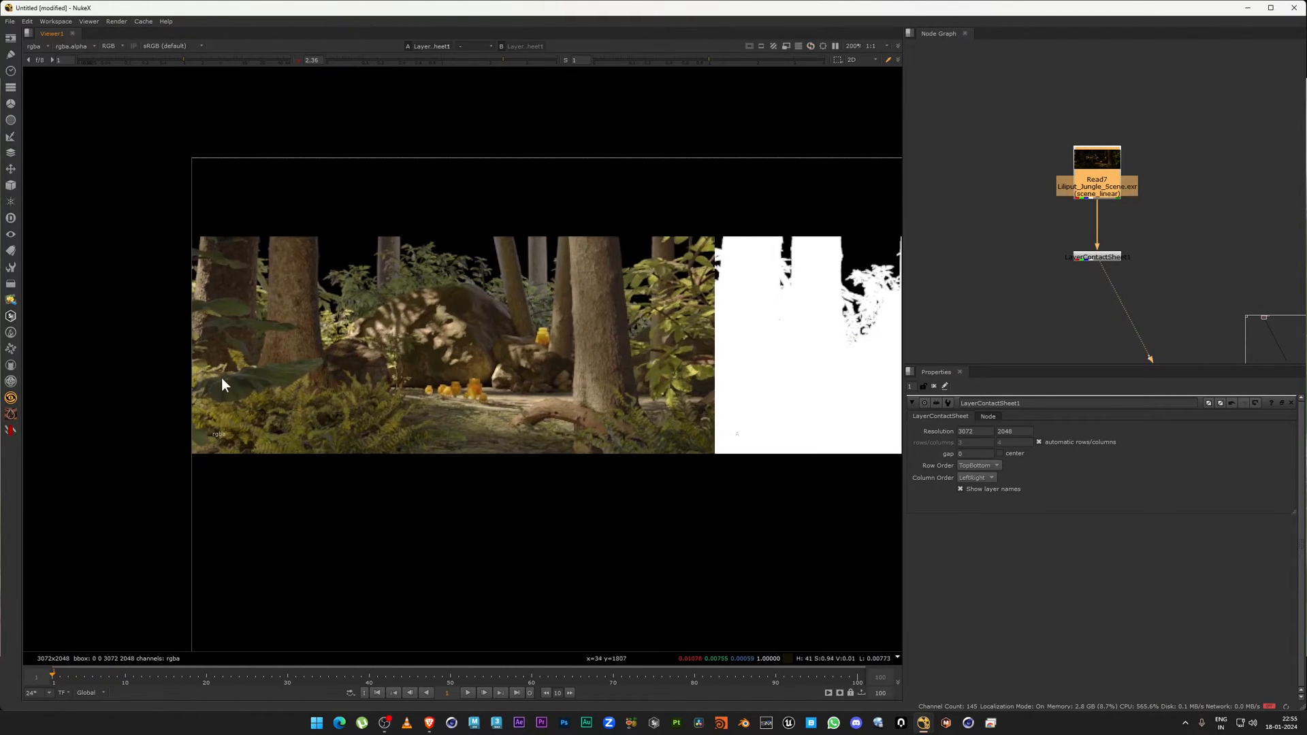
drag(194, 200, 618, 465)
scroll(639, 469, down, 3)
middle_drag(705, 443, 353, 407)
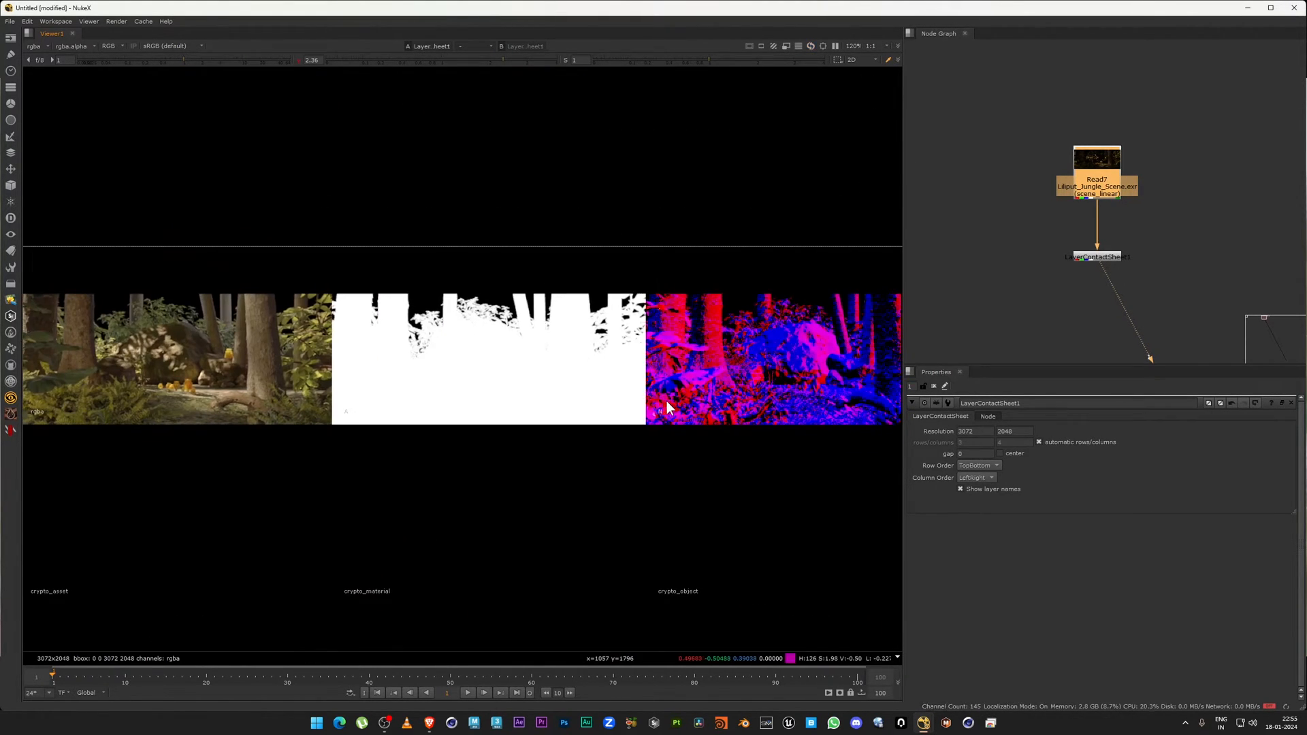
scroll(357, 409, up, 6)
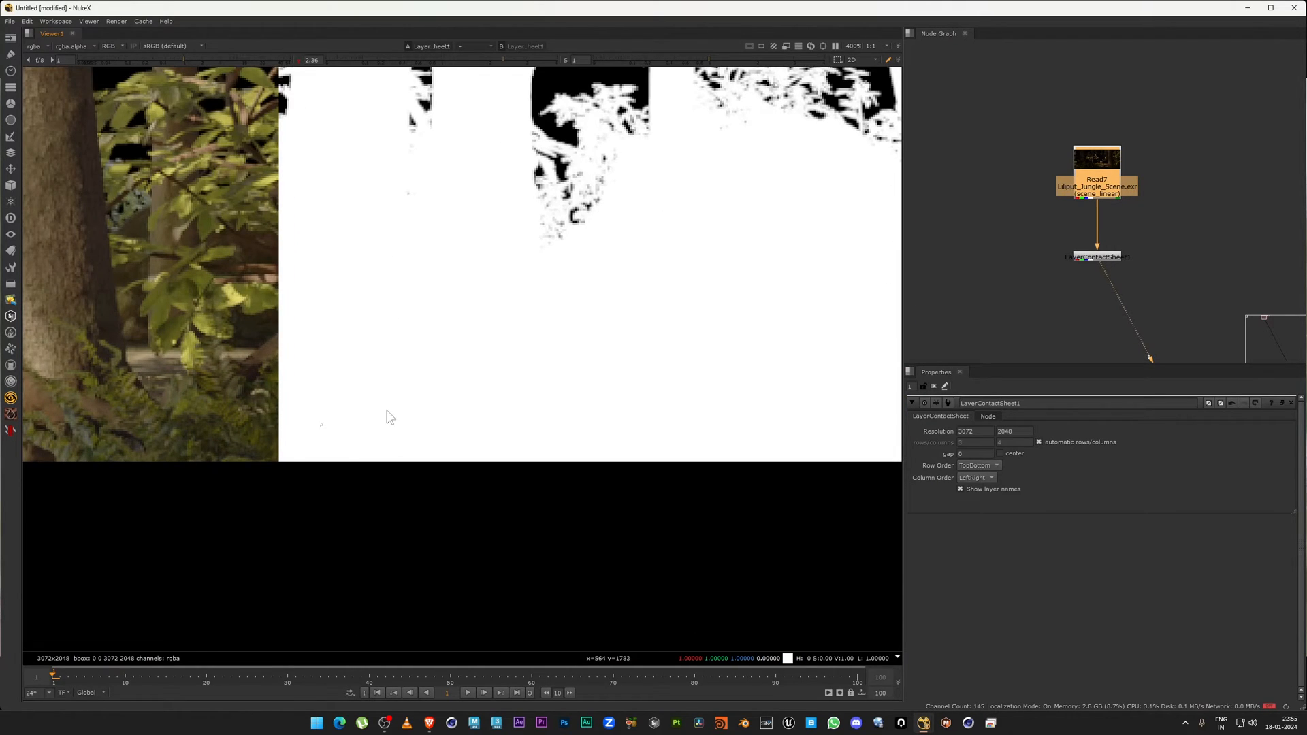
scroll(385, 418, down, 7)
Examine the N, P, Z and albedo_Main_Light tiles along the contact sheet's first row.
scroll(452, 357, up, 1)
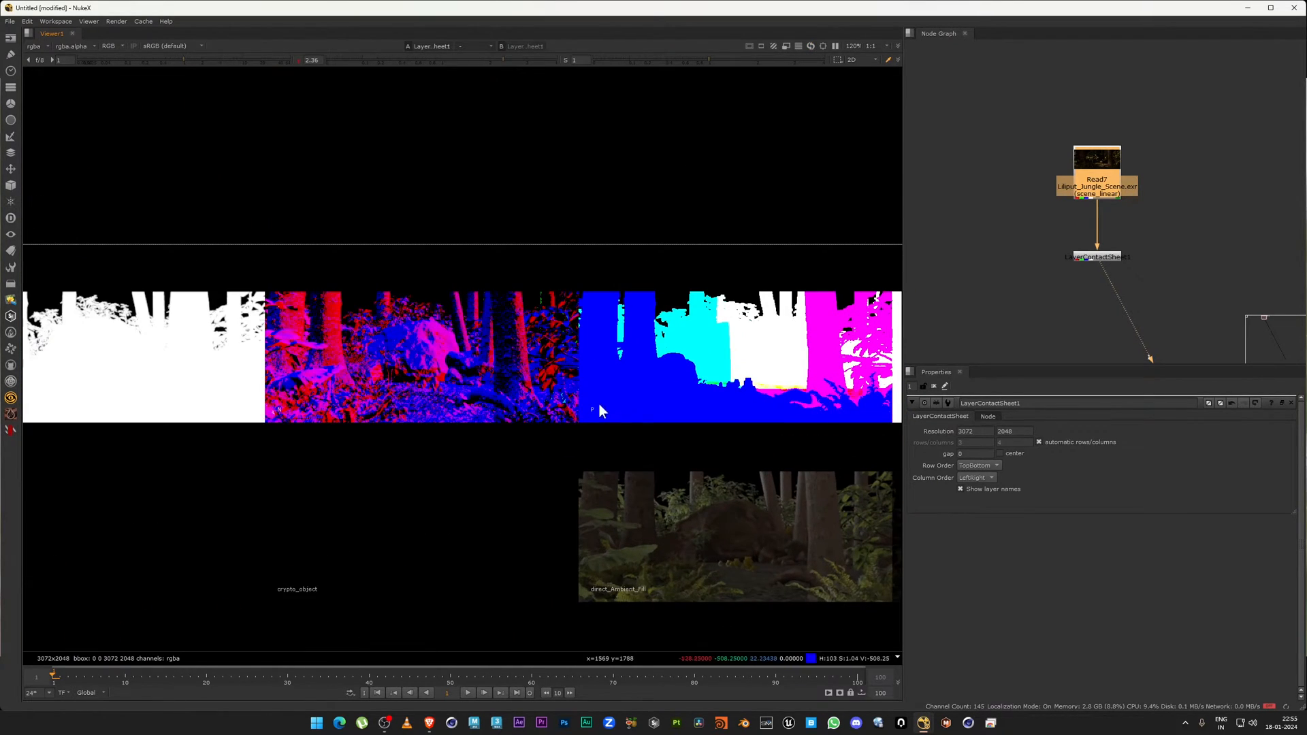
middle_drag(630, 324, 397, 275)
middle_drag(875, 278, 406, 297)
middle_drag(721, 295, 672, 298)
scroll(501, 365, up, 7)
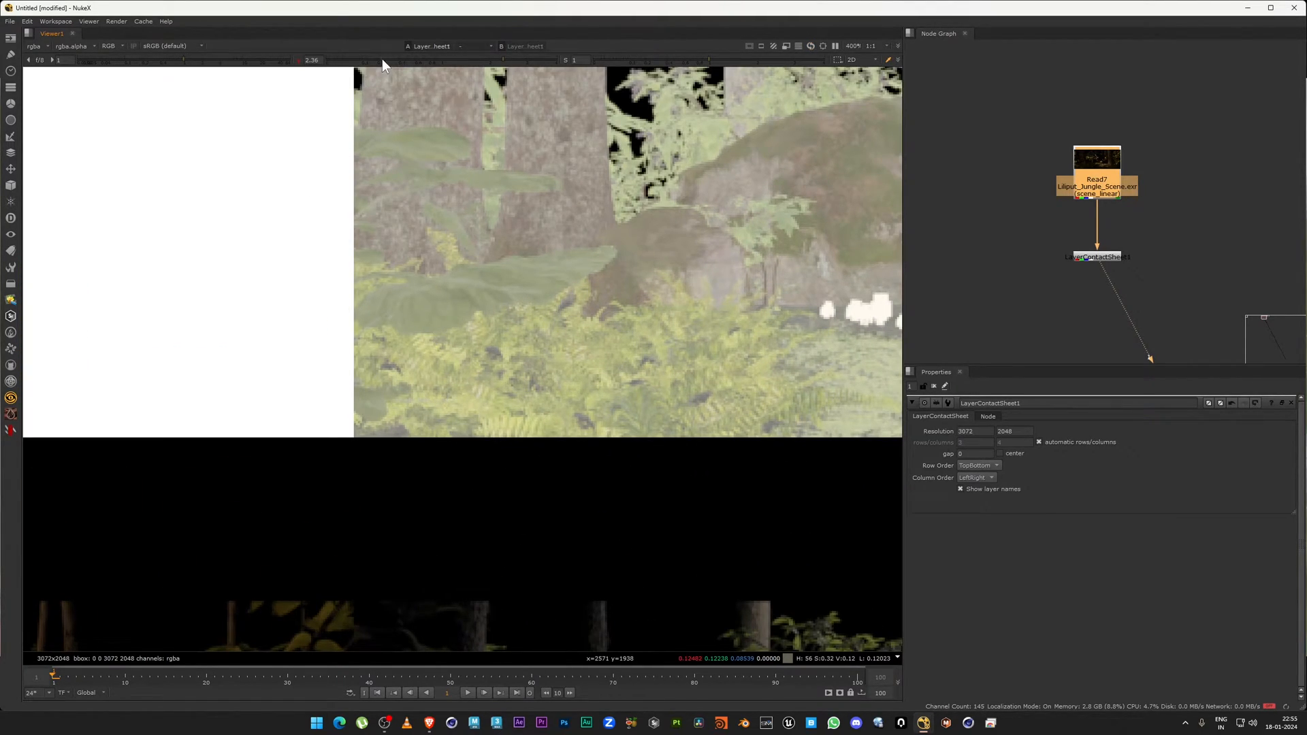
Lower the viewer gamma to 0.2 and examine the albedo_Main_Light tile and its label.
drag(382, 58, 378, 58)
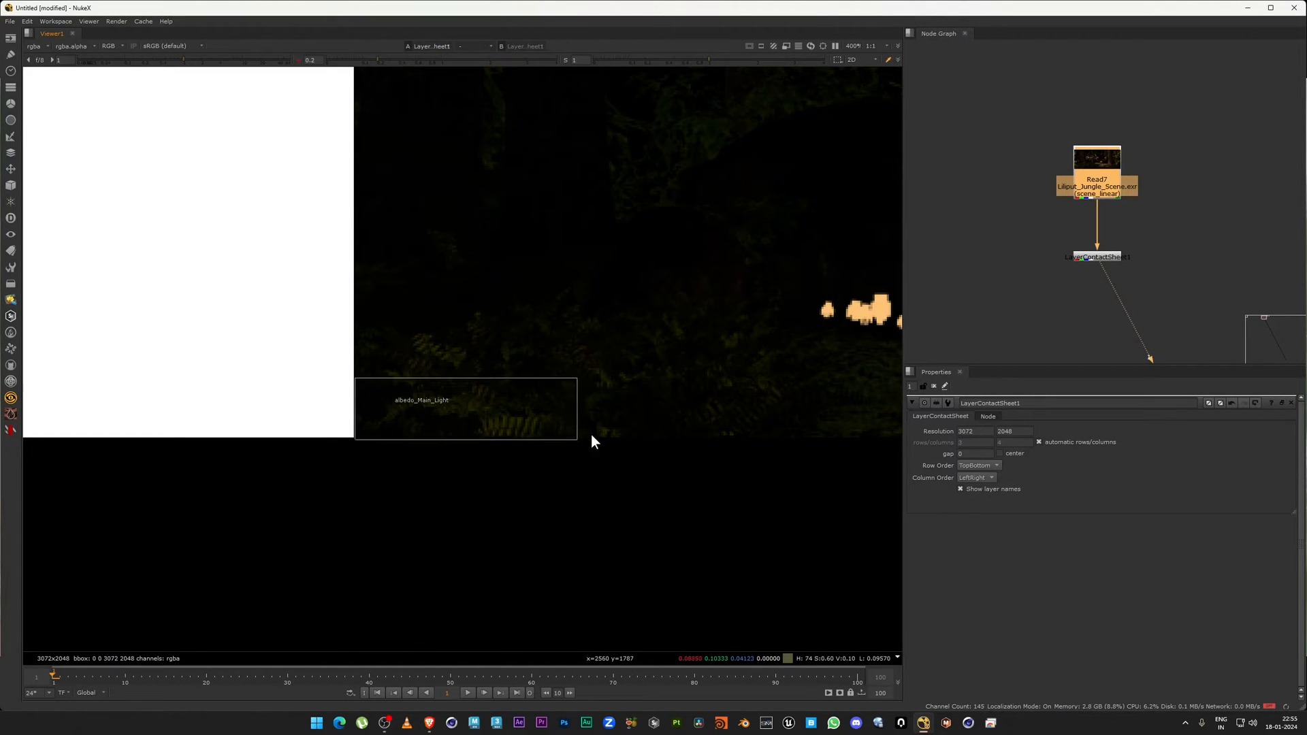
middle_drag(638, 367, 508, 373)
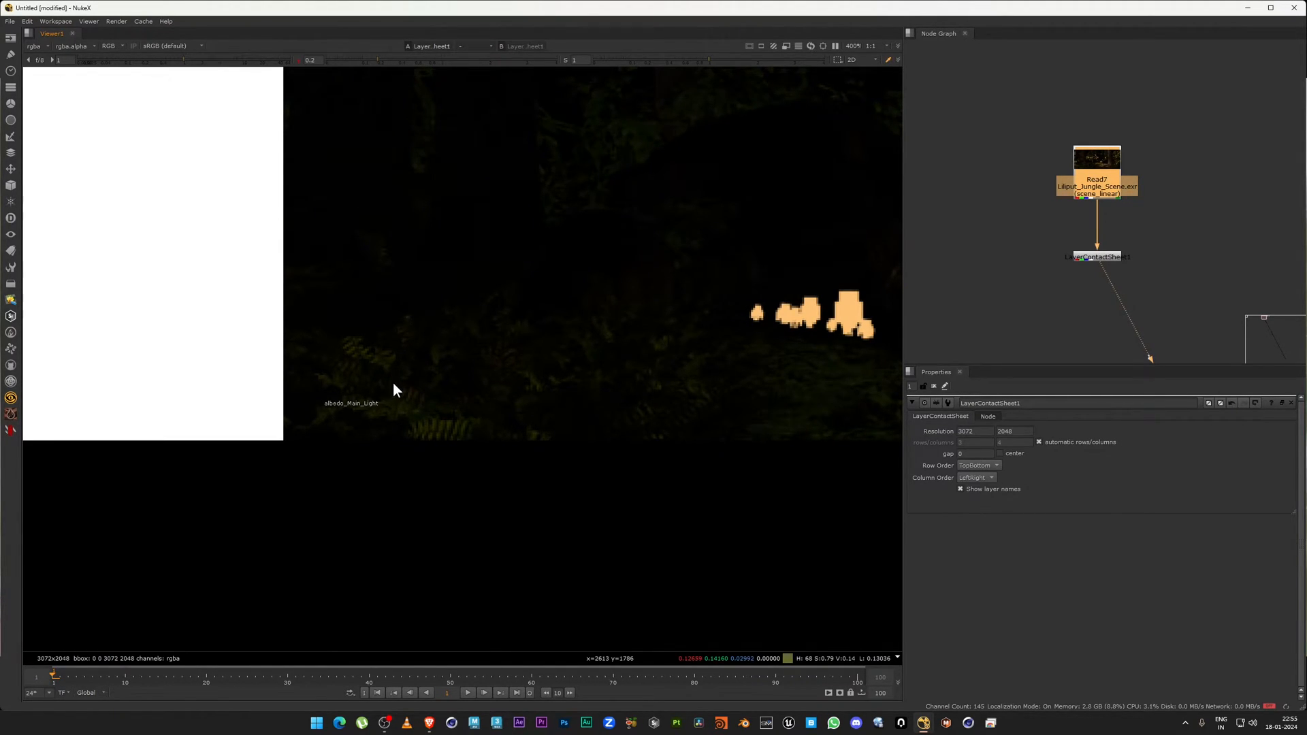
drag(349, 397, 325, 405)
drag(391, 380, 351, 409)
Brighten the full contact sheet by setting the viewer gain to 2.3 and gamma to 1.98, with saturation at 1.
click(422, 62)
drag(422, 63, 470, 60)
scroll(473, 268, down, 6)
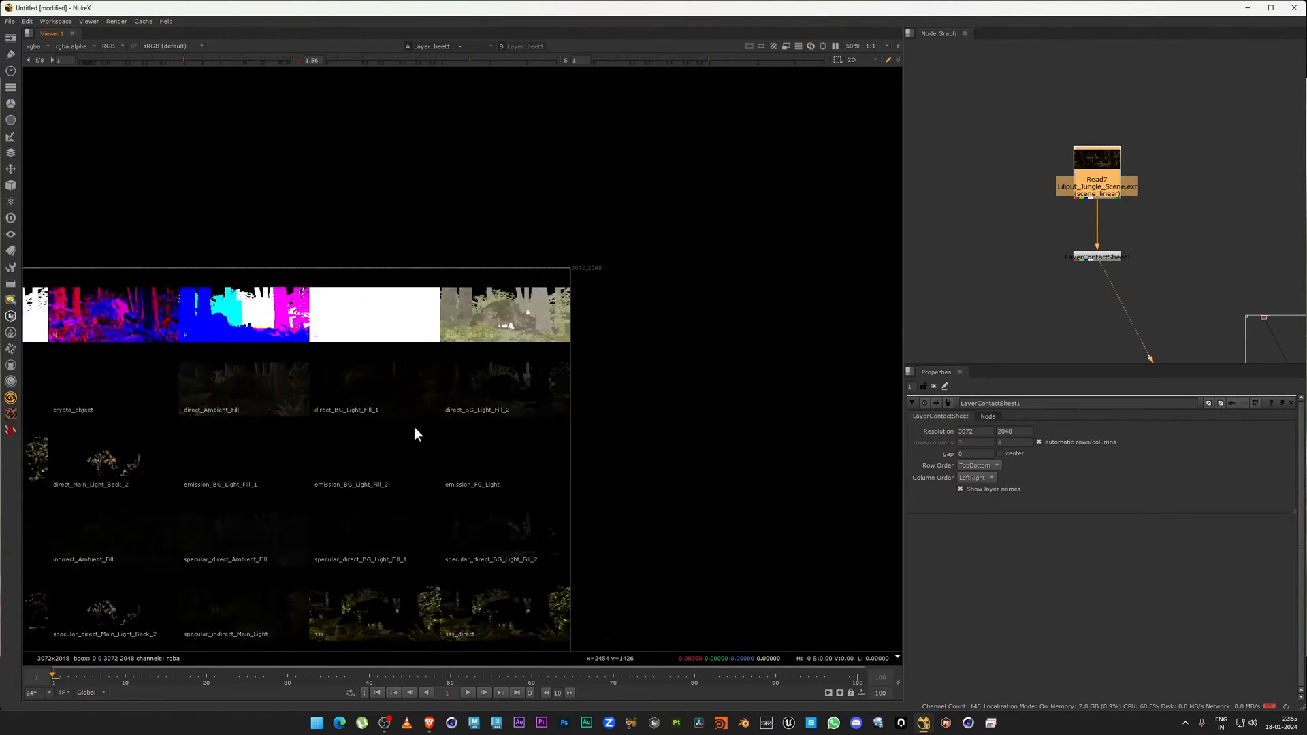
middle_drag(413, 427, 589, 339)
mouse_move(709, 60)
mouse_down()
mouse_move(750, 58)
mouse_move(706, 58)
mouse_up()
middle_drag(250, 318, 577, 220)
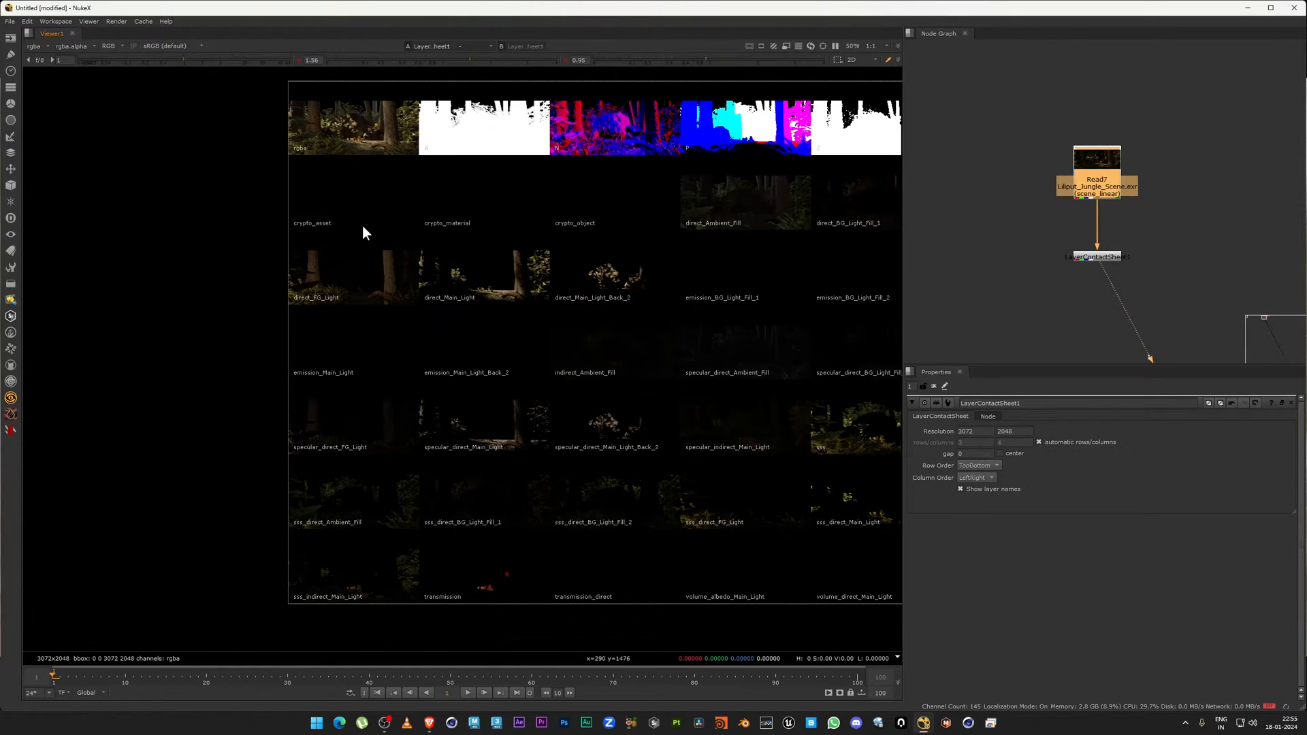
middle_drag(362, 227, 325, 286)
drag(194, 61, 204, 60)
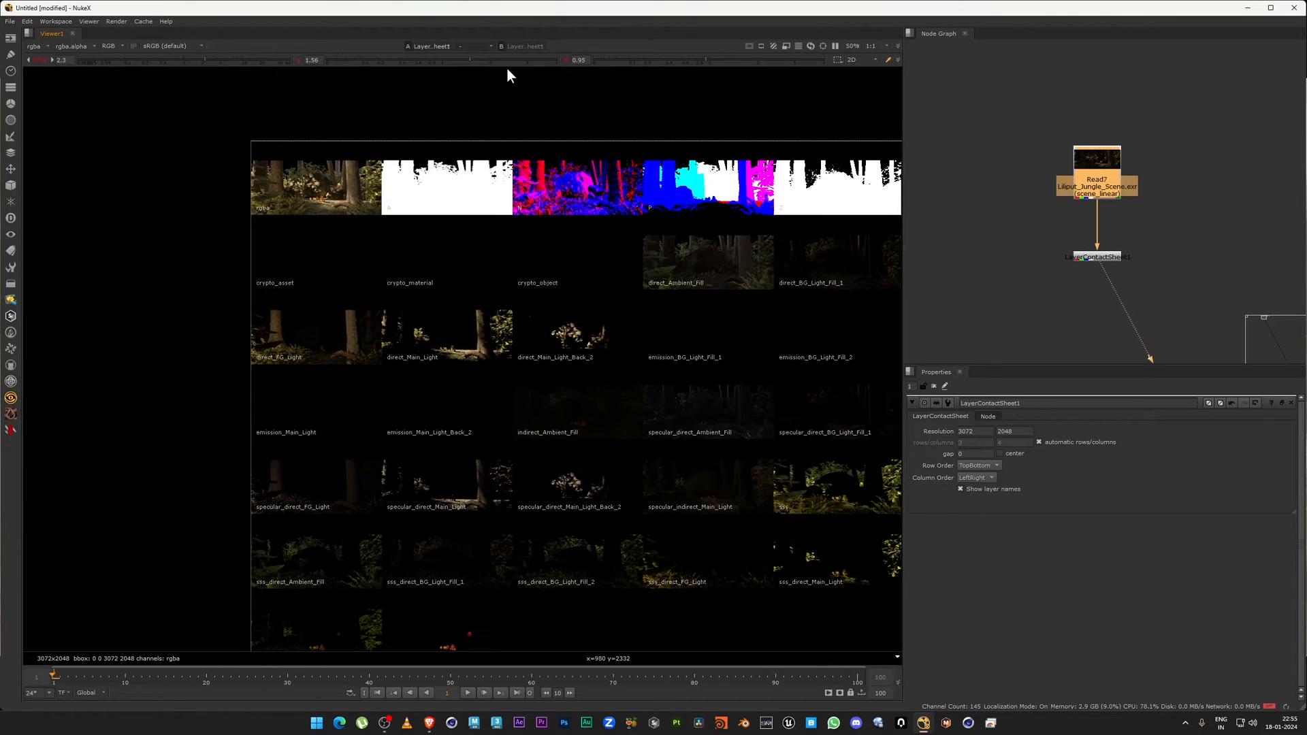
ctrl+click(655, 60)
drag(440, 58, 488, 59)
middle_drag(393, 318, 237, 296)
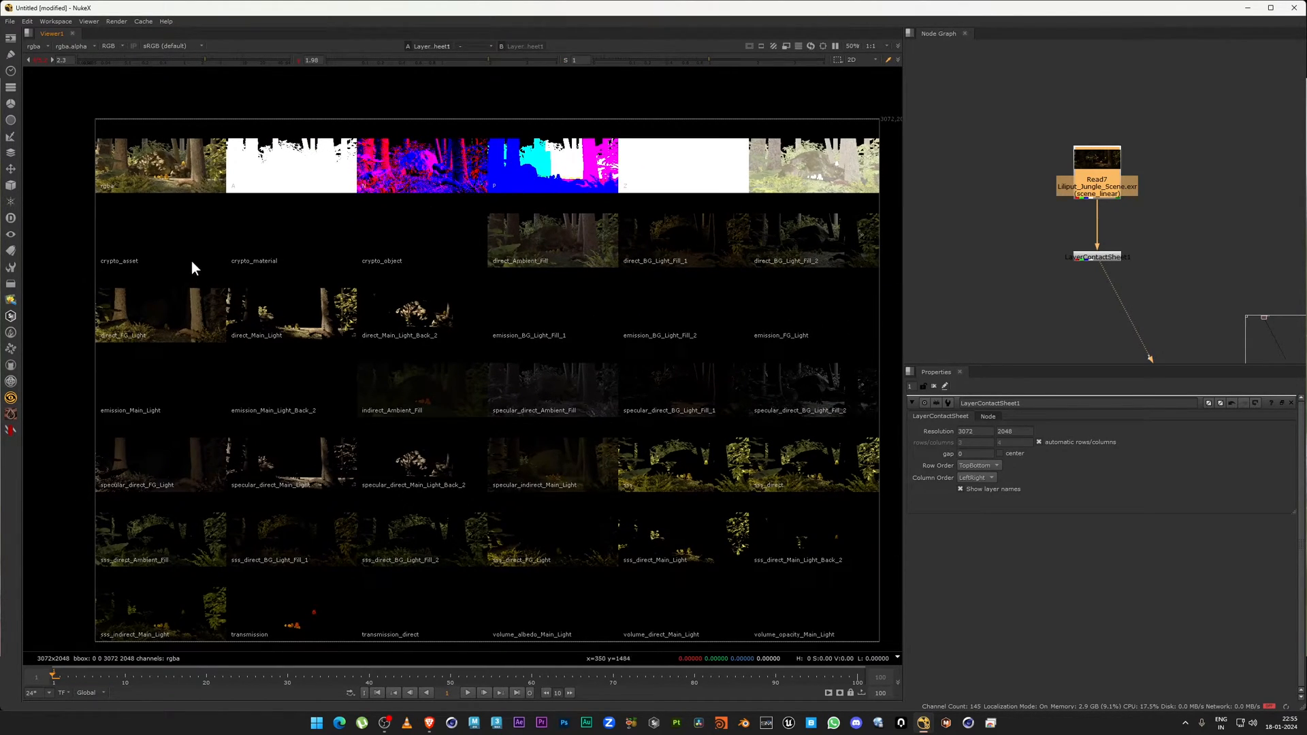
Try a desaturated view of the contact sheet at saturation 0.285, and reset the viewer saturation to its default.
double_click(93, 13)
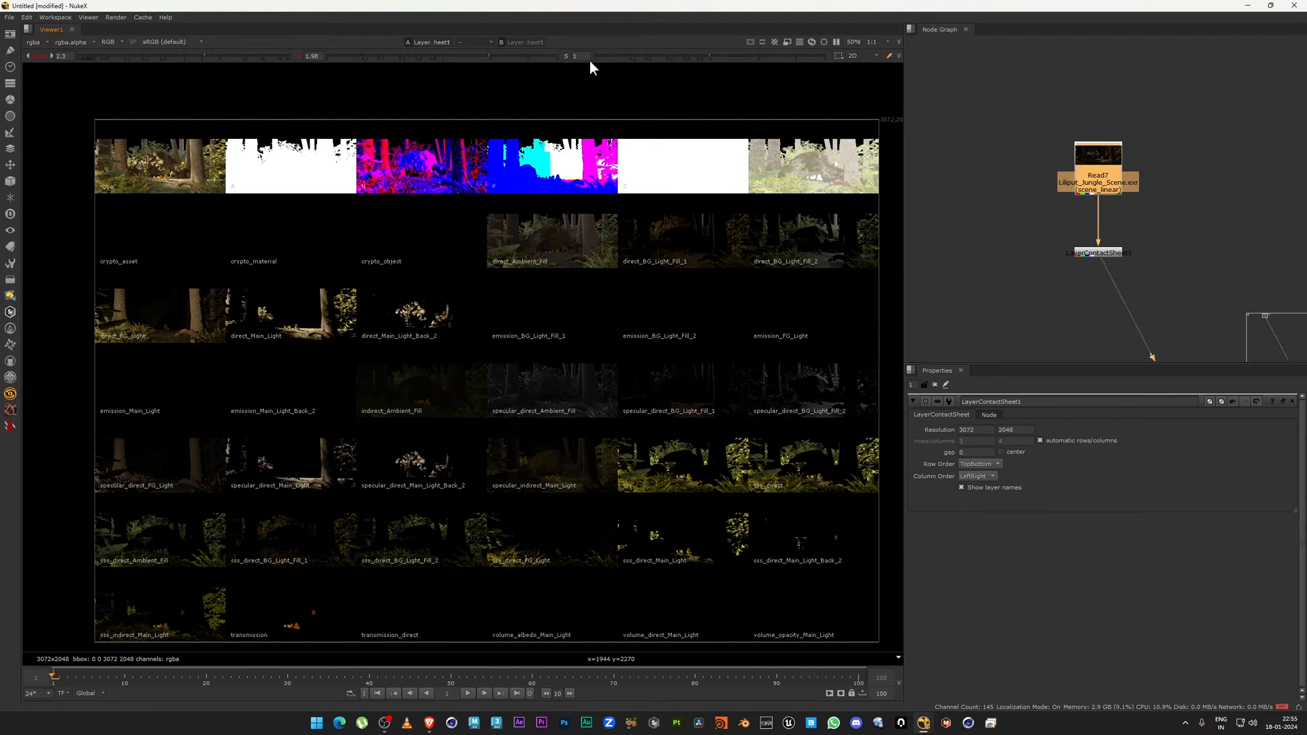
drag(723, 58, 659, 59)
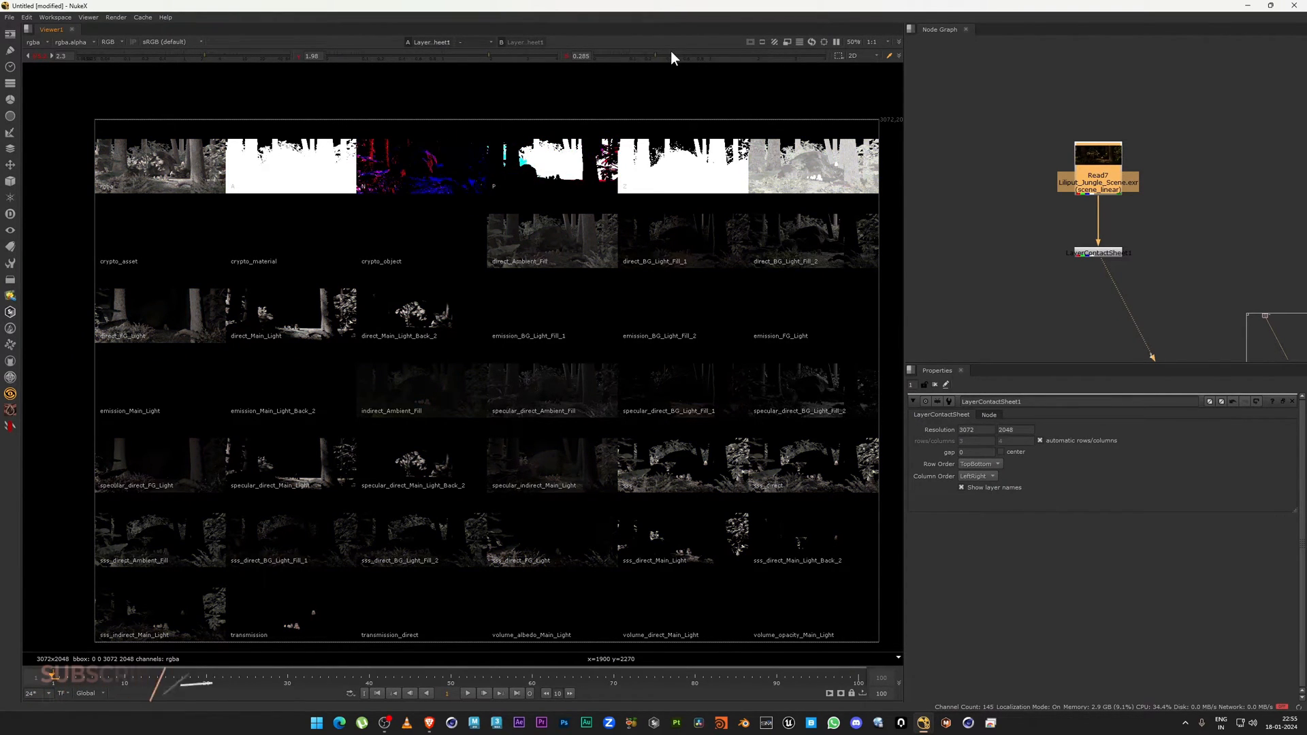
ctrl+click(687, 55)
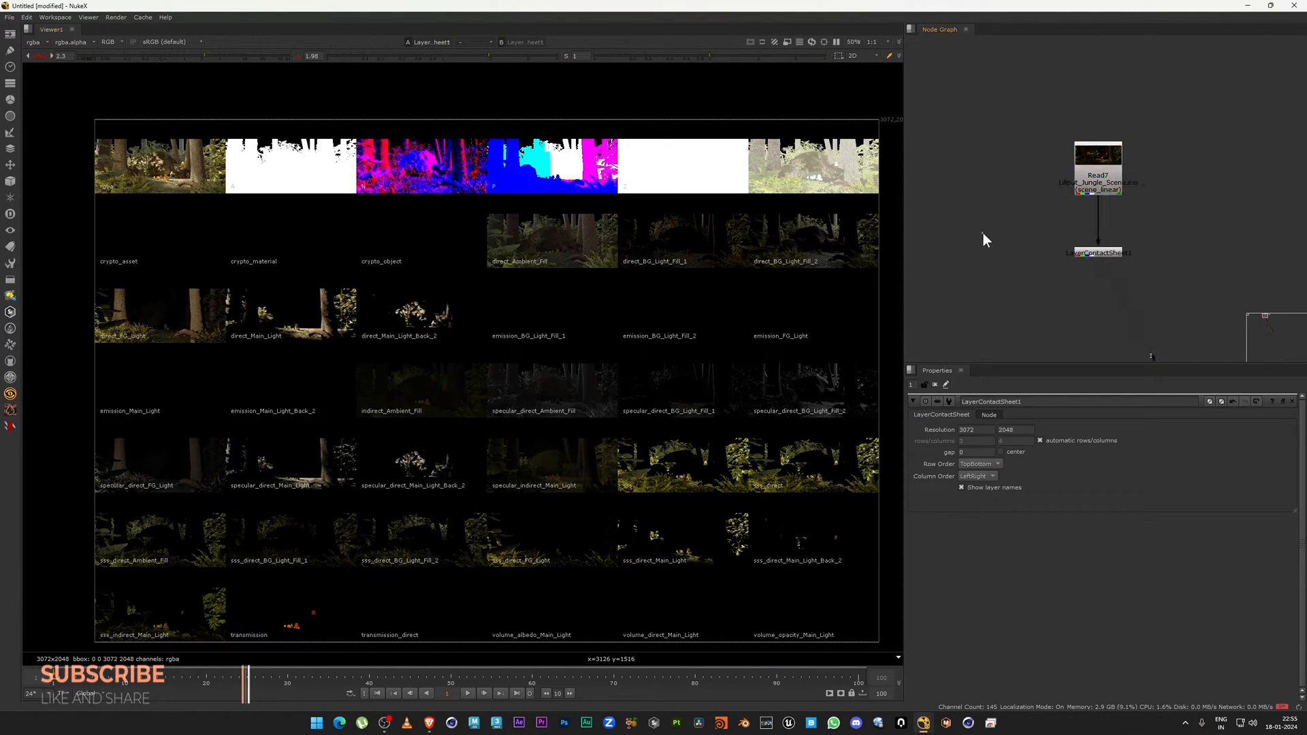
Examine the crypto_asset, crypto_material and crypto_object tiles in the contact sheet's second row.
middle_drag(1117, 333, 1055, 116)
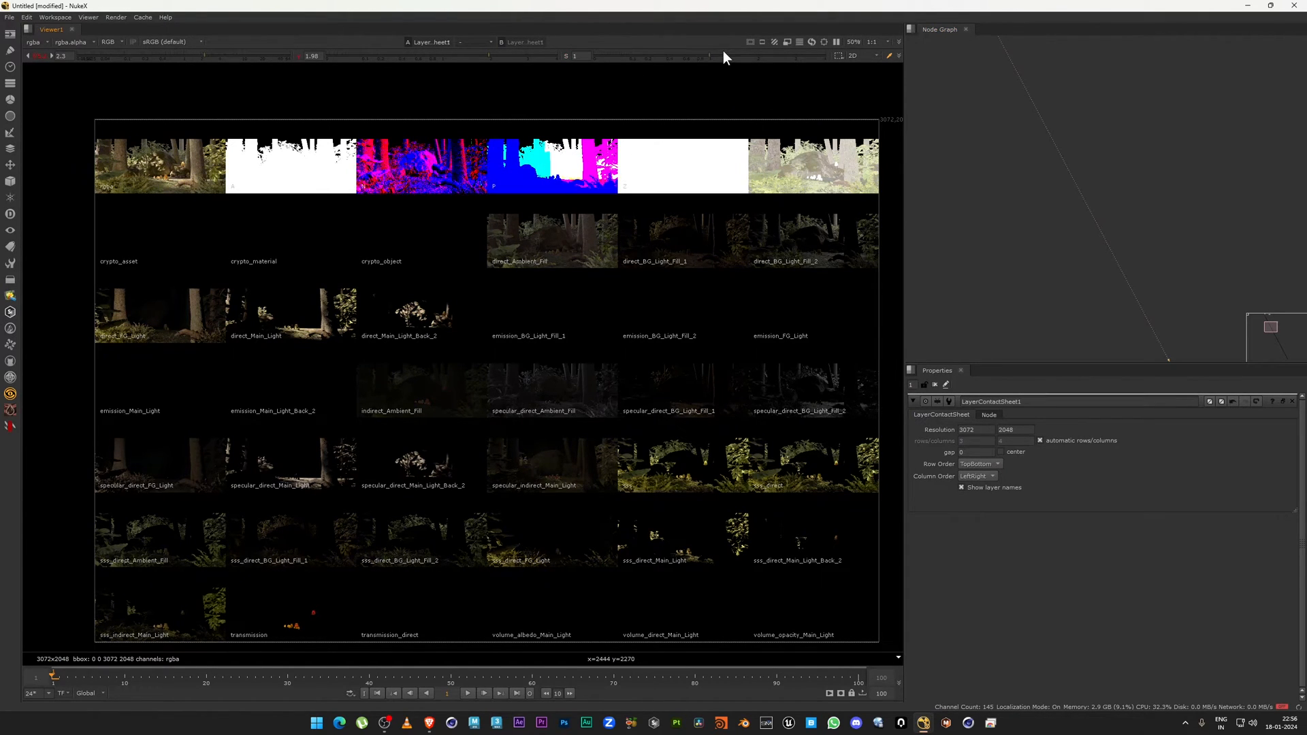
middle_drag(103, 222, 116, 143)
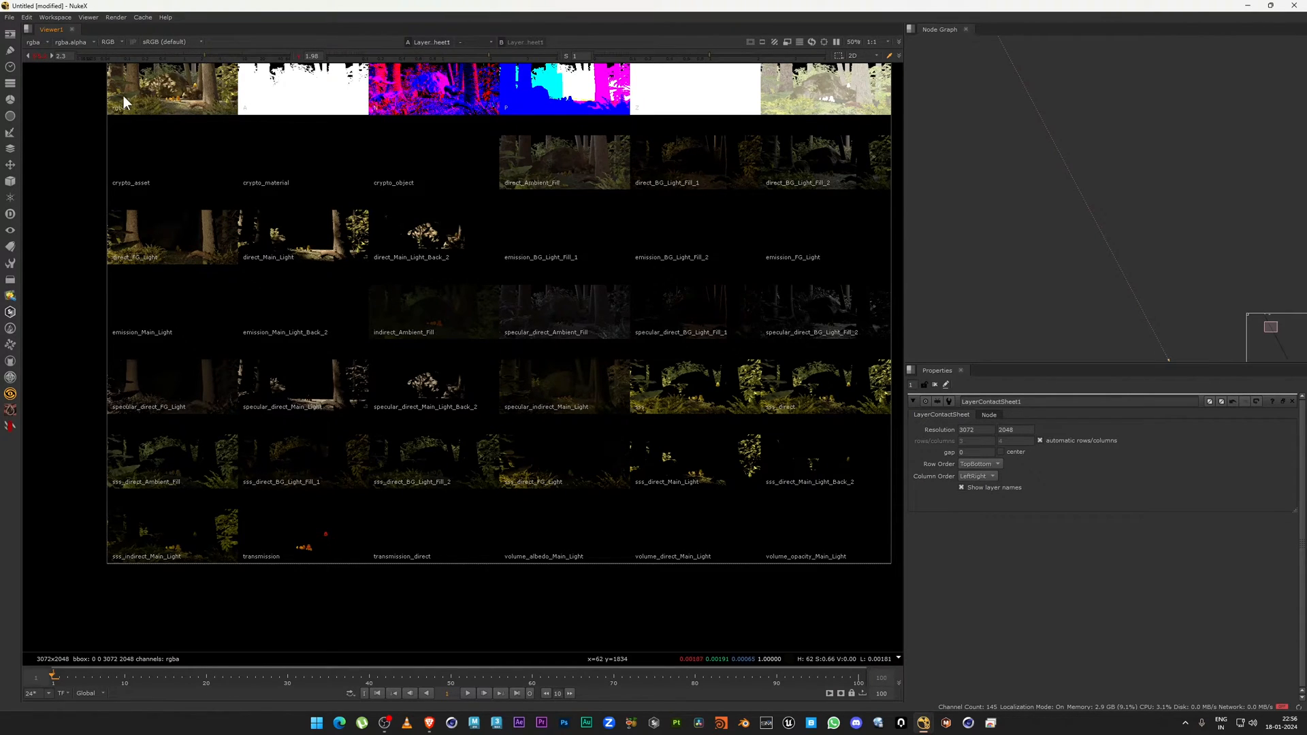
scroll(103, 143, up, 3)
scroll(84, 215, up, 1)
drag(125, 136, 347, 228)
scroll(412, 248, down, 3)
mouse_move(399, 262)
middle_down()
mouse_move(300, 288)
mouse_move(270, 281)
middle_up()
scroll(379, 233, down, 3)
middle_drag(532, 214, 496, 214)
drag(496, 214, 191, 232)
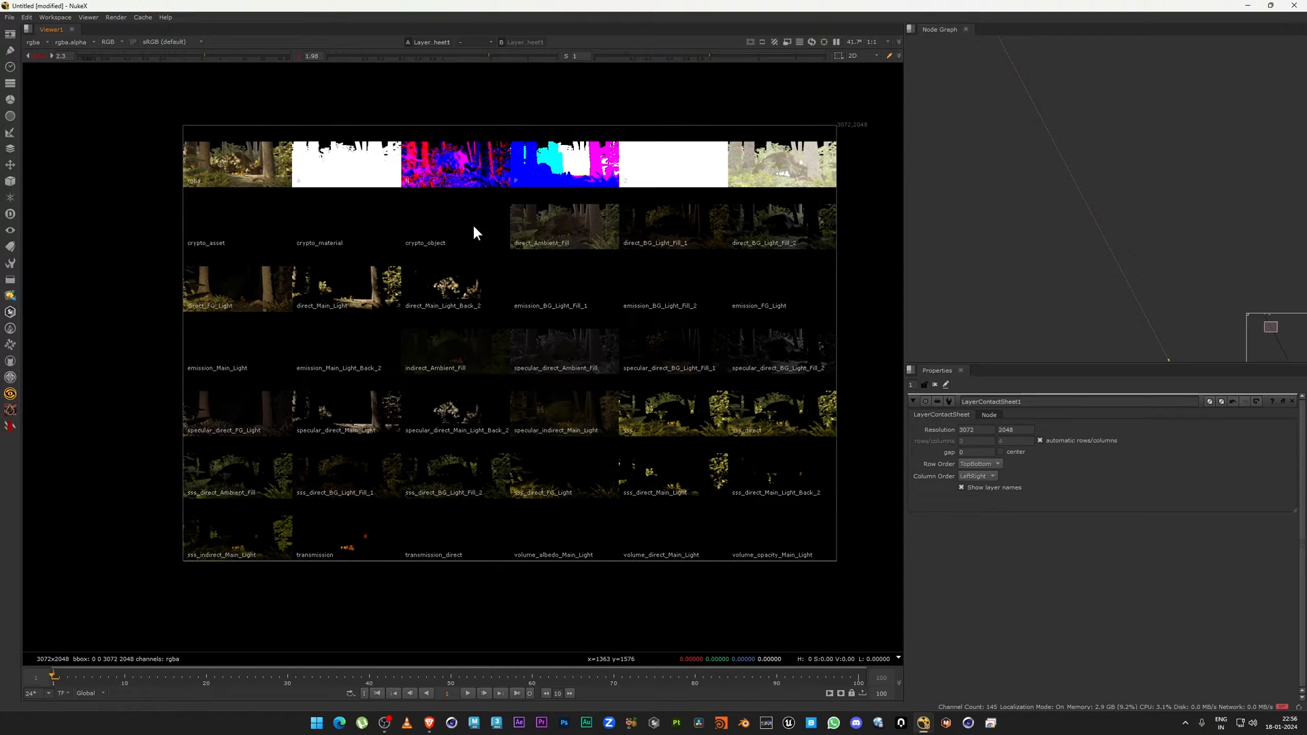
Examine the direct_Ambient_Fill, direct_BG_Light_Fill_1 and direct_BG_Light_Fill_2 tiles in the second row.
middle_drag(472, 226, 369, 219)
scroll(369, 219, up, 3)
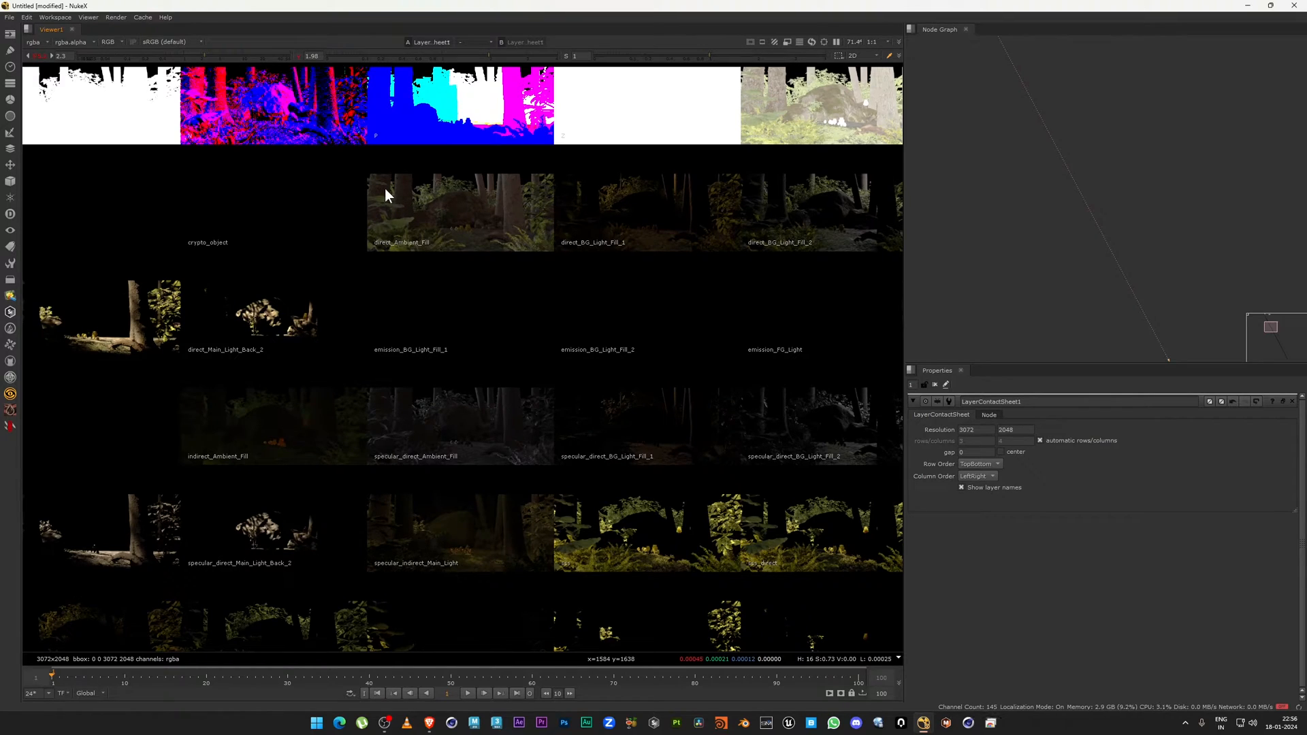
scroll(476, 223, down, 1)
drag(532, 208, 740, 265)
scroll(745, 240, down, 1)
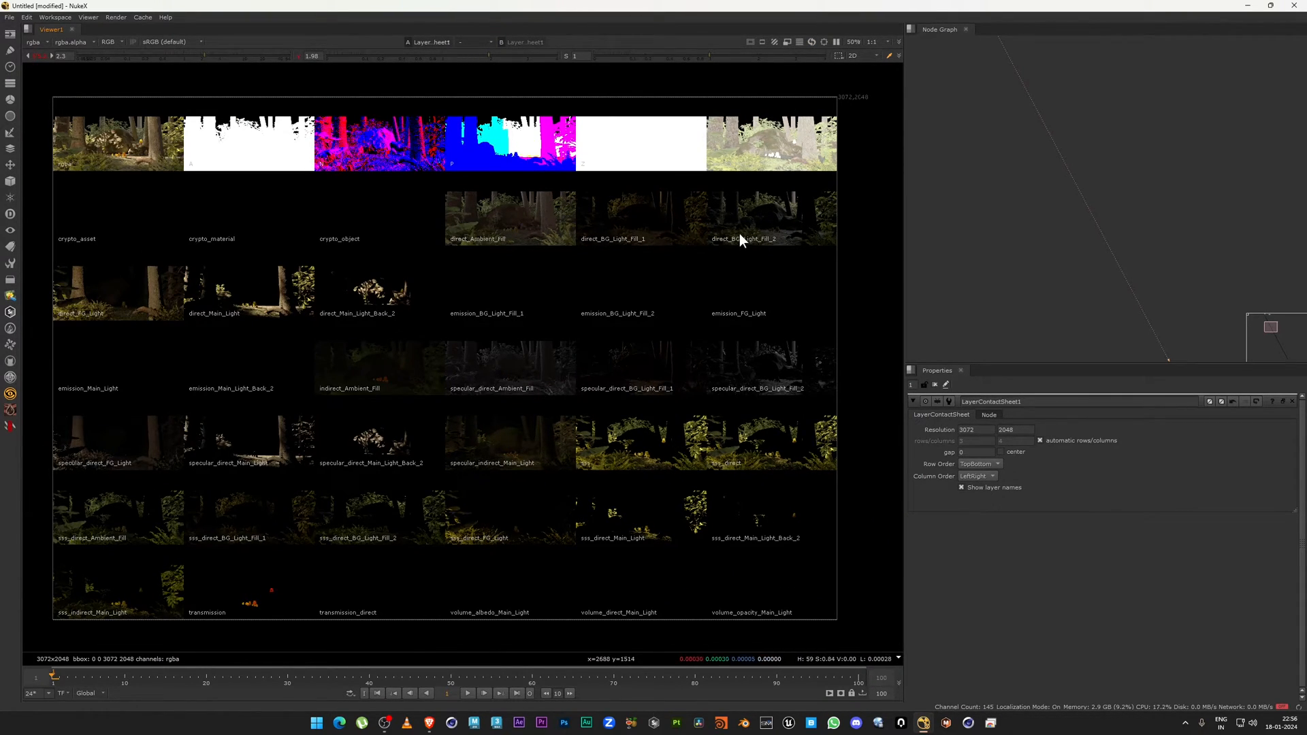
drag(576, 210, 664, 236)
Look over the direct, emission and specular light tiles in the contact sheet's third to fifth rows.
middle_drag(404, 255, 590, 217)
scroll(590, 216, down, 1)
drag(220, 233, 654, 376)
middle_drag(660, 388, 585, 357)
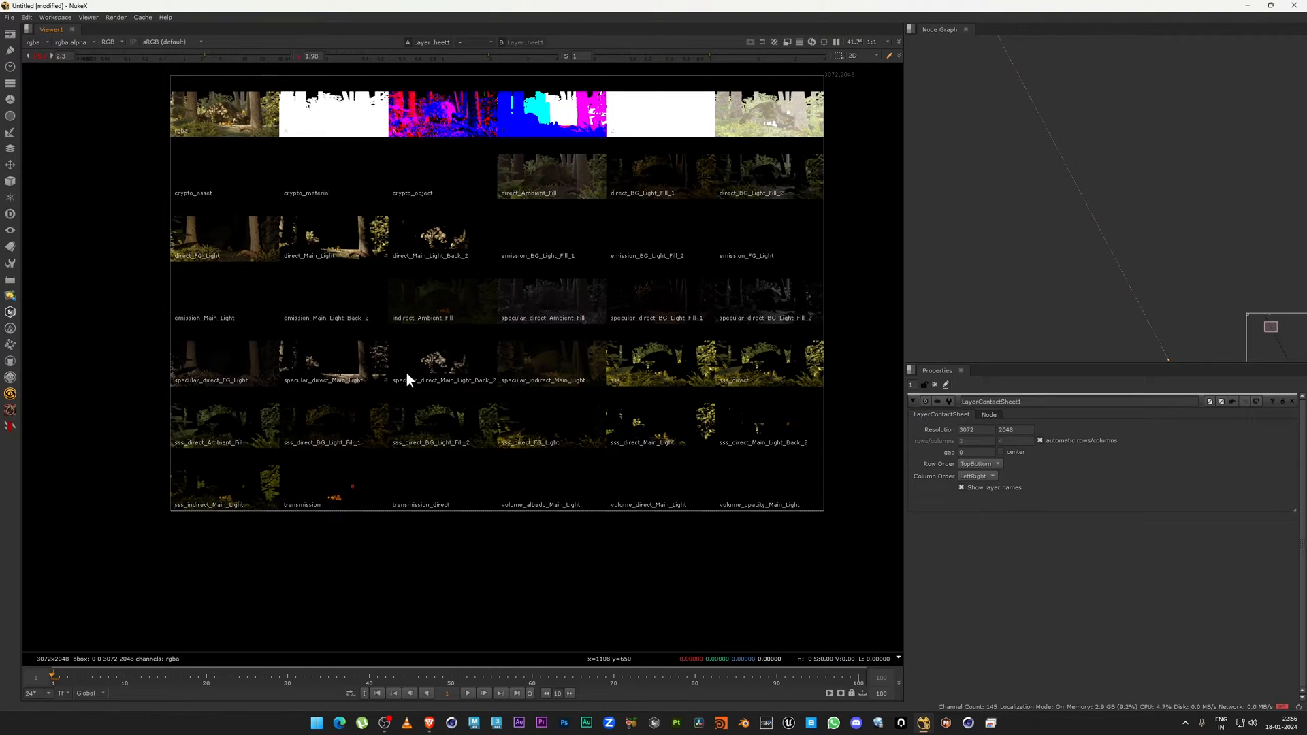
middle_drag(373, 431, 357, 431)
middle_drag(584, 512, 534, 513)
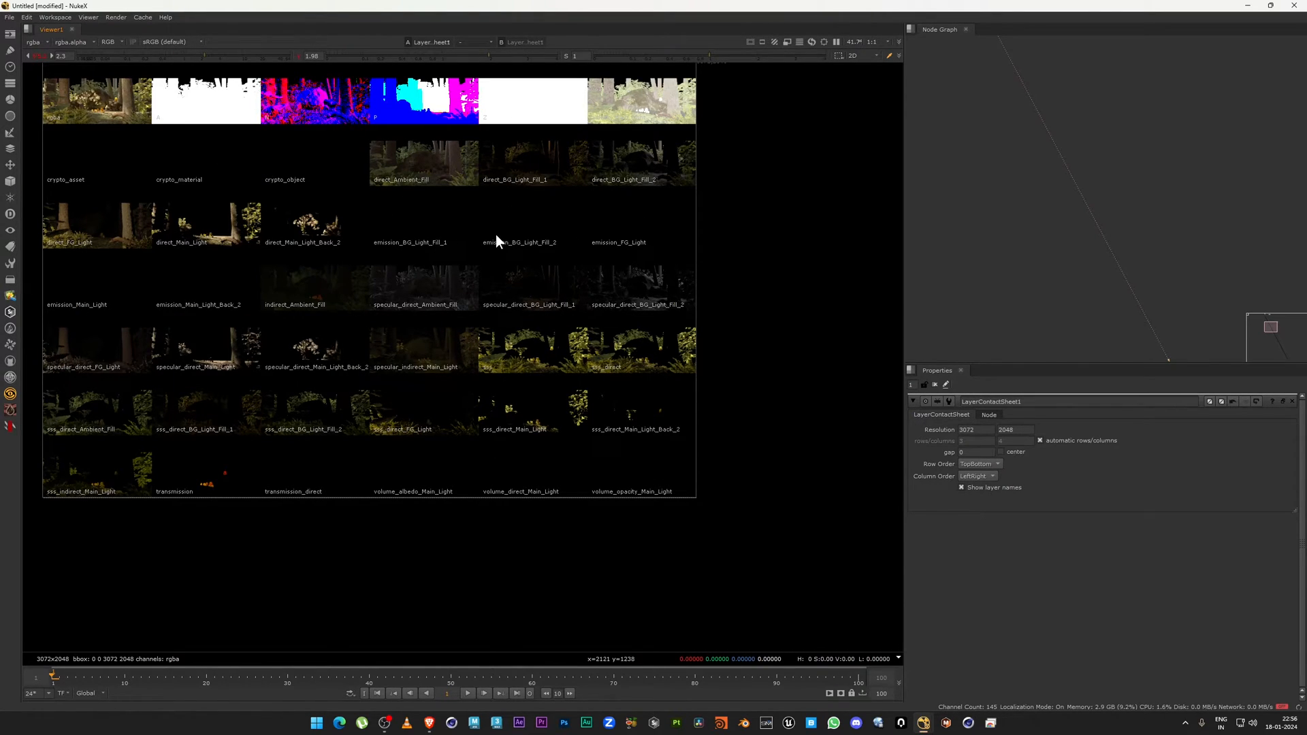
middle_drag(553, 490, 583, 443)
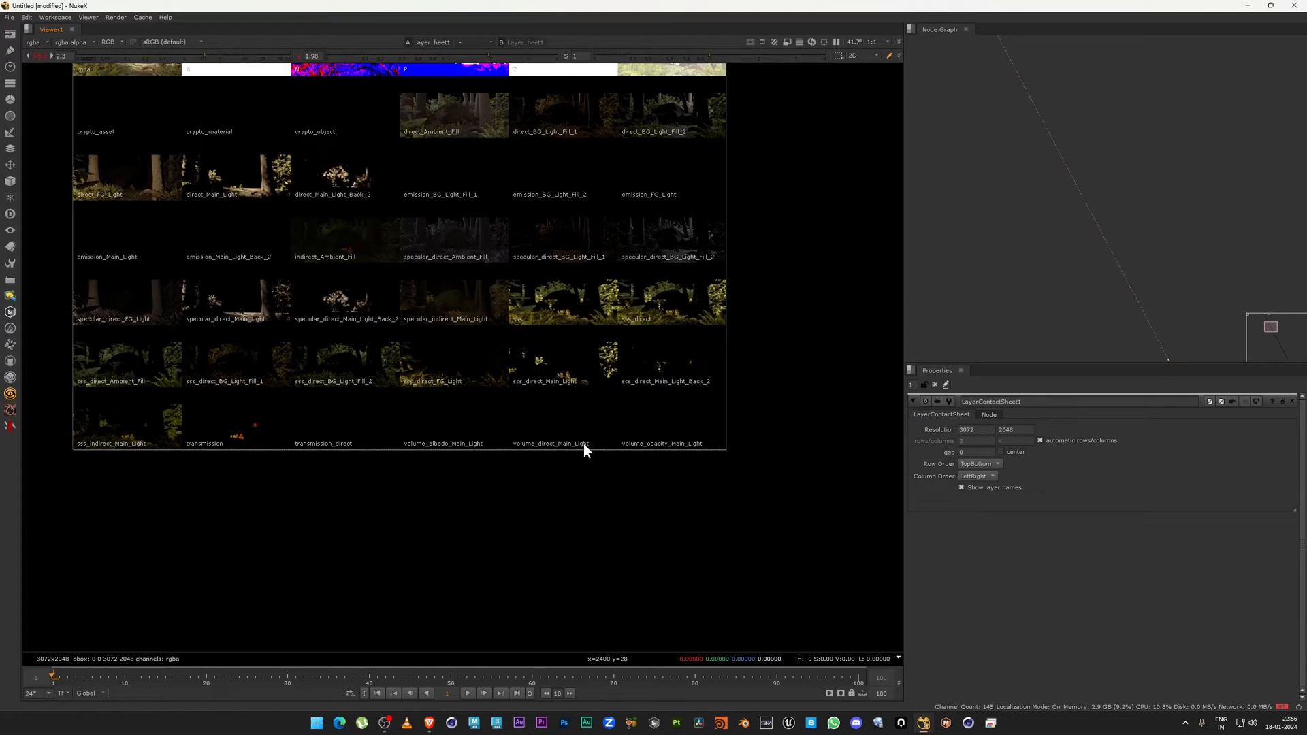
Inspect the transmission_direct tile in the last row and the emission_Main_Light tiles in the fourth row.
scroll(477, 454, up, 1)
middle_drag(451, 463, 473, 461)
scroll(357, 436, up, 1)
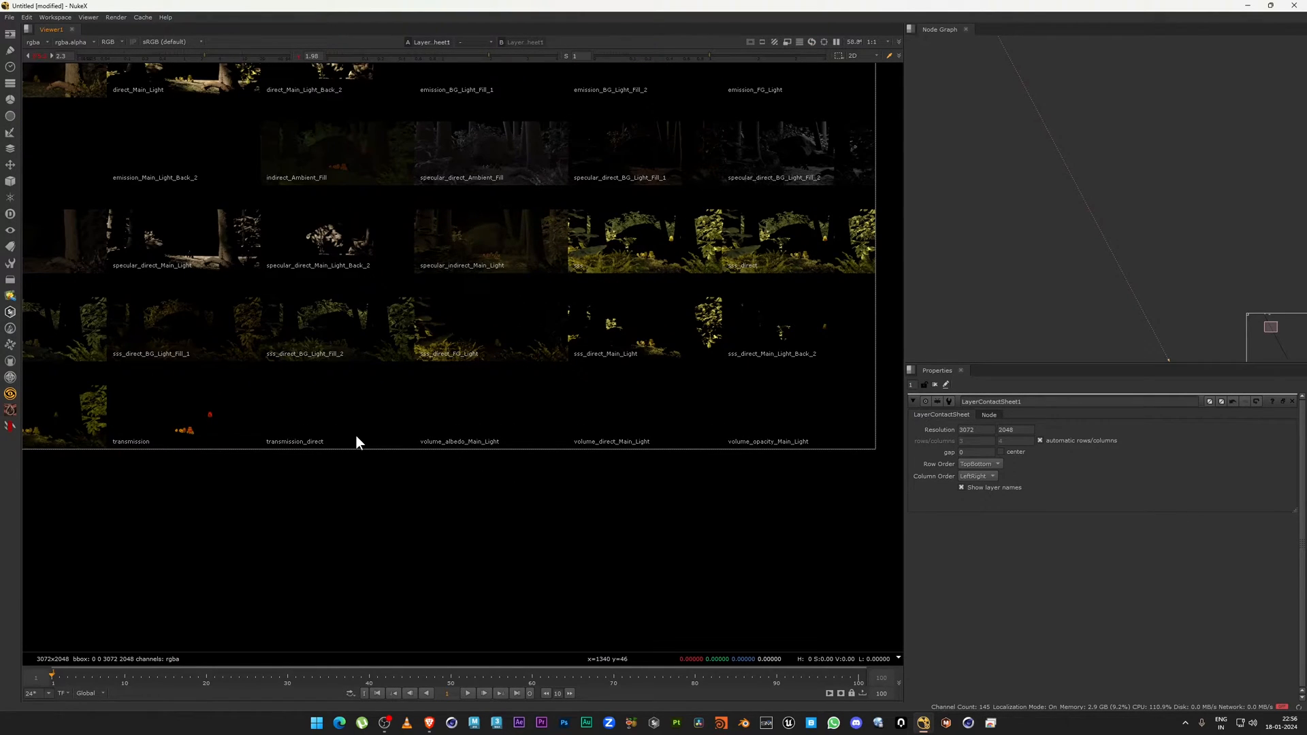
scroll(276, 435, up, 4)
scroll(323, 434, down, 5)
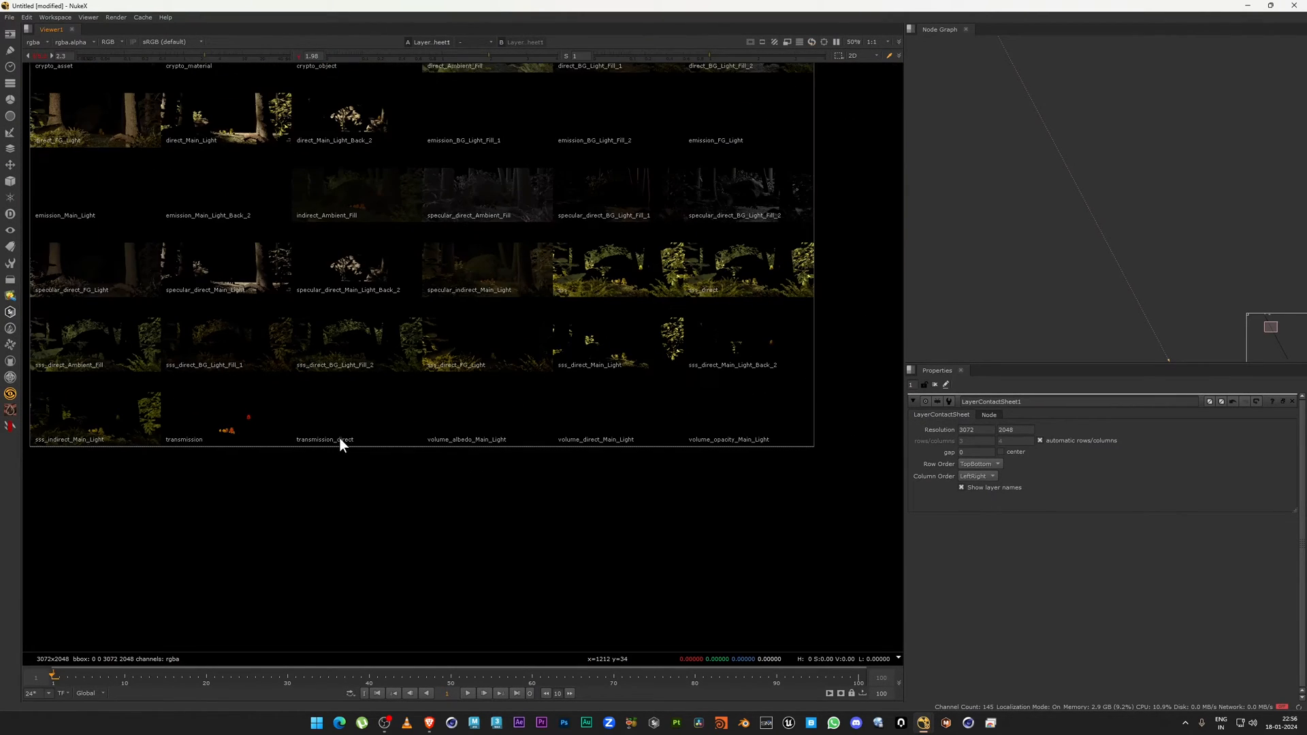
middle_drag(514, 415, 636, 500)
scroll(284, 284, up, 3)
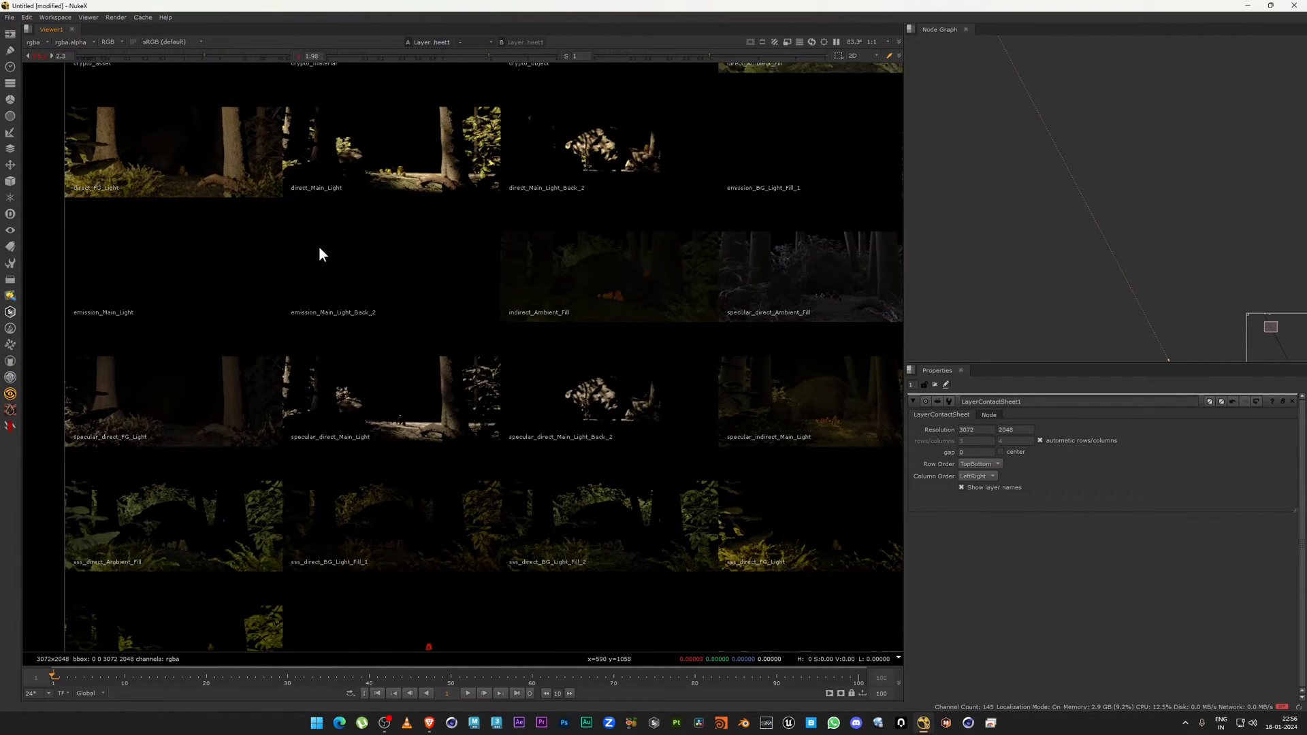
scroll(352, 284, down, 3)
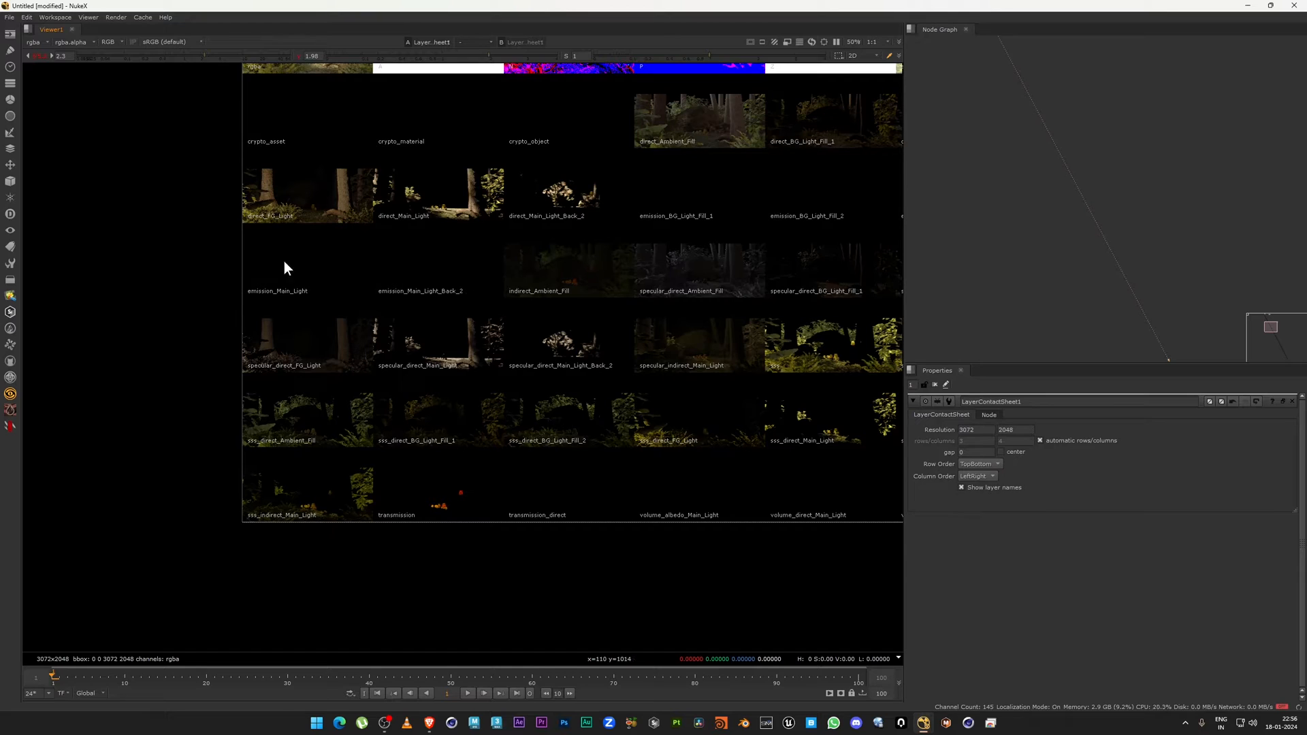
Examine the volume_albedo, volume_direct and volume_opacity Main_Light tiles up close at the end of the last row.
middle_drag(379, 349, 210, 364)
middle_drag(610, 476, 472, 399)
scroll(472, 399, up, 3)
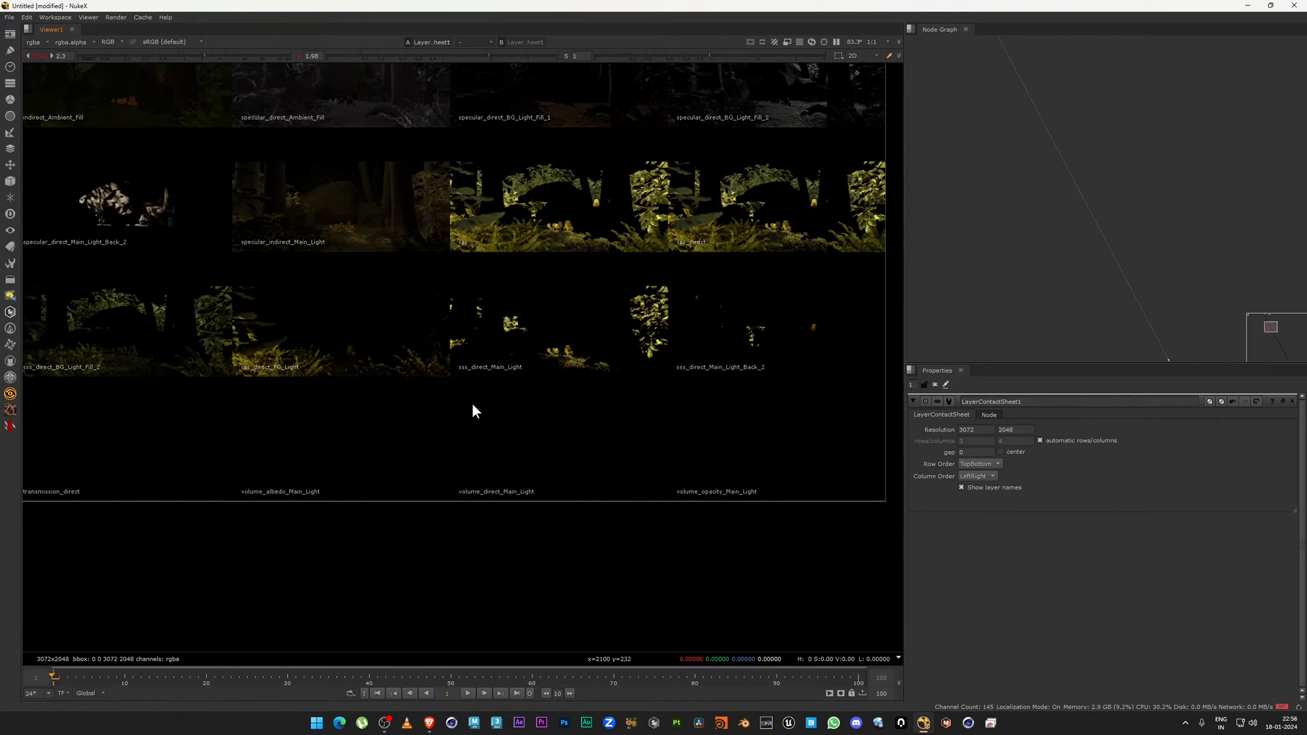
drag(684, 427, 781, 469)
middle_drag(292, 427, 363, 392)
drag(354, 403, 775, 476)
scroll(364, 408, down, 2)
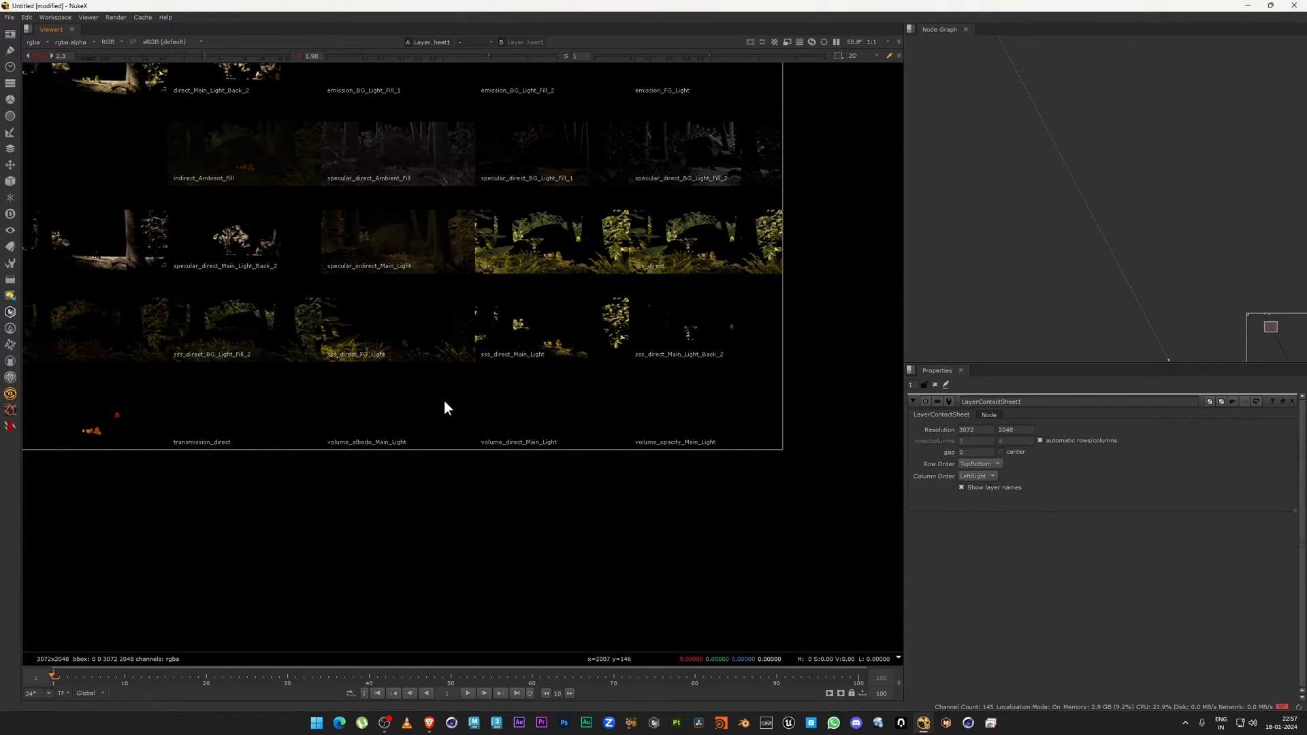
drag(355, 404, 695, 439)
scroll(695, 439, down, 2)
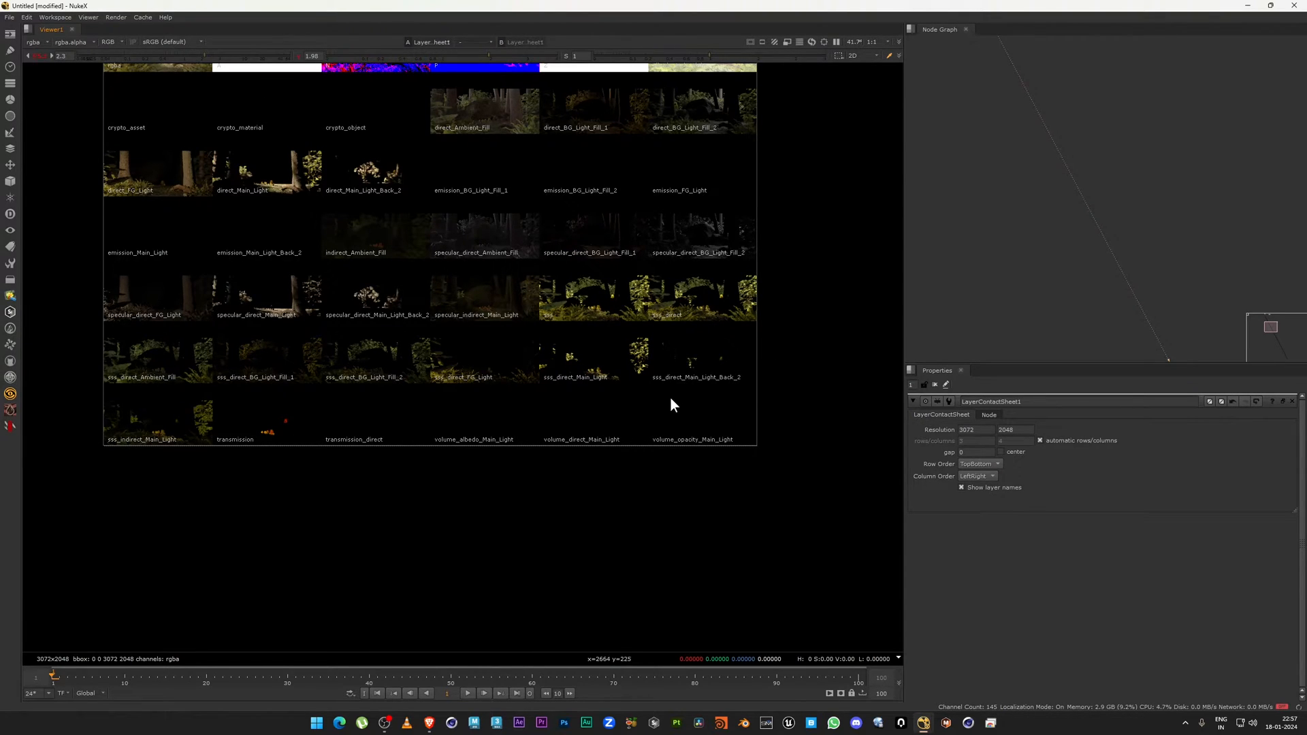
Compare the run of tiles from transmission_direct to volume_opacity_Main_Light with the rest of the contact sheet.
middle_drag(670, 399, 657, 454)
drag(618, 445, 426, 500)
middle_drag(450, 473, 477, 490)
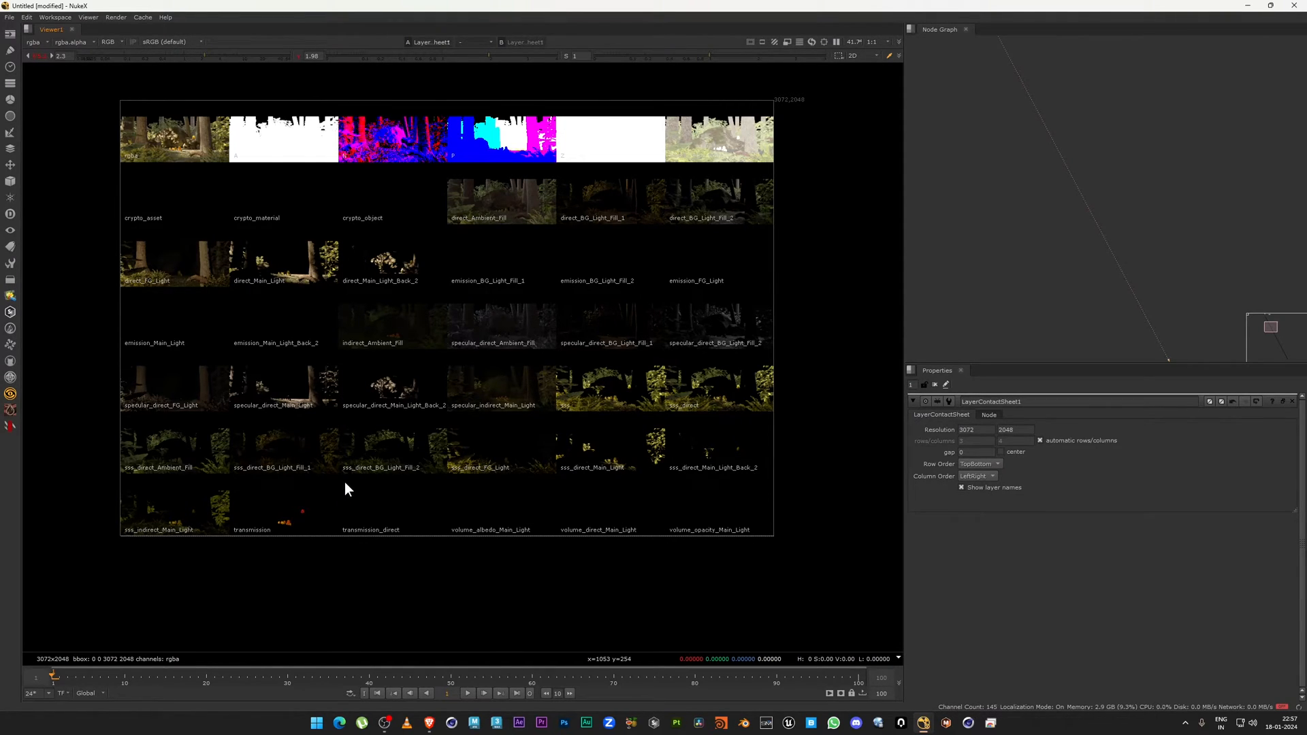
drag(355, 497, 680, 529)
drag(329, 480, 711, 523)
key(f)
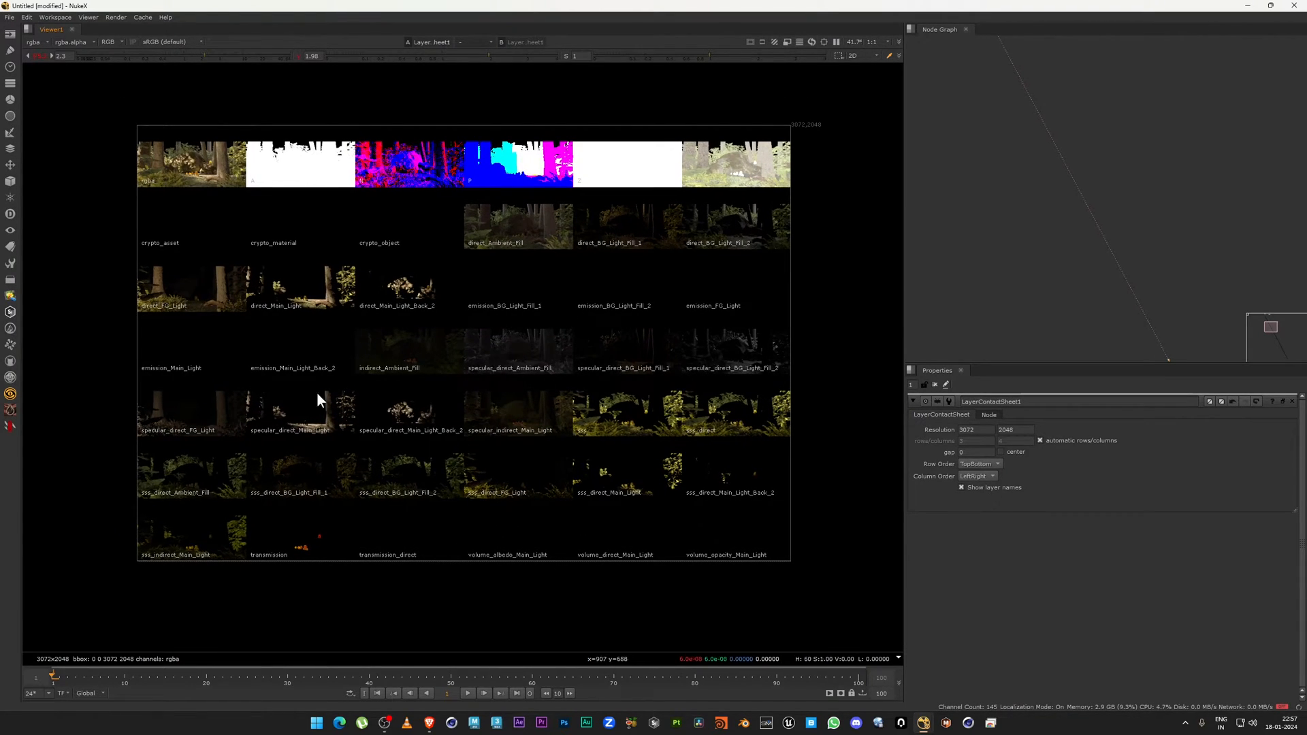
Review the three crypto tiles again and look over the whole contact sheet in full.
middle_drag(166, 234, 166, 252)
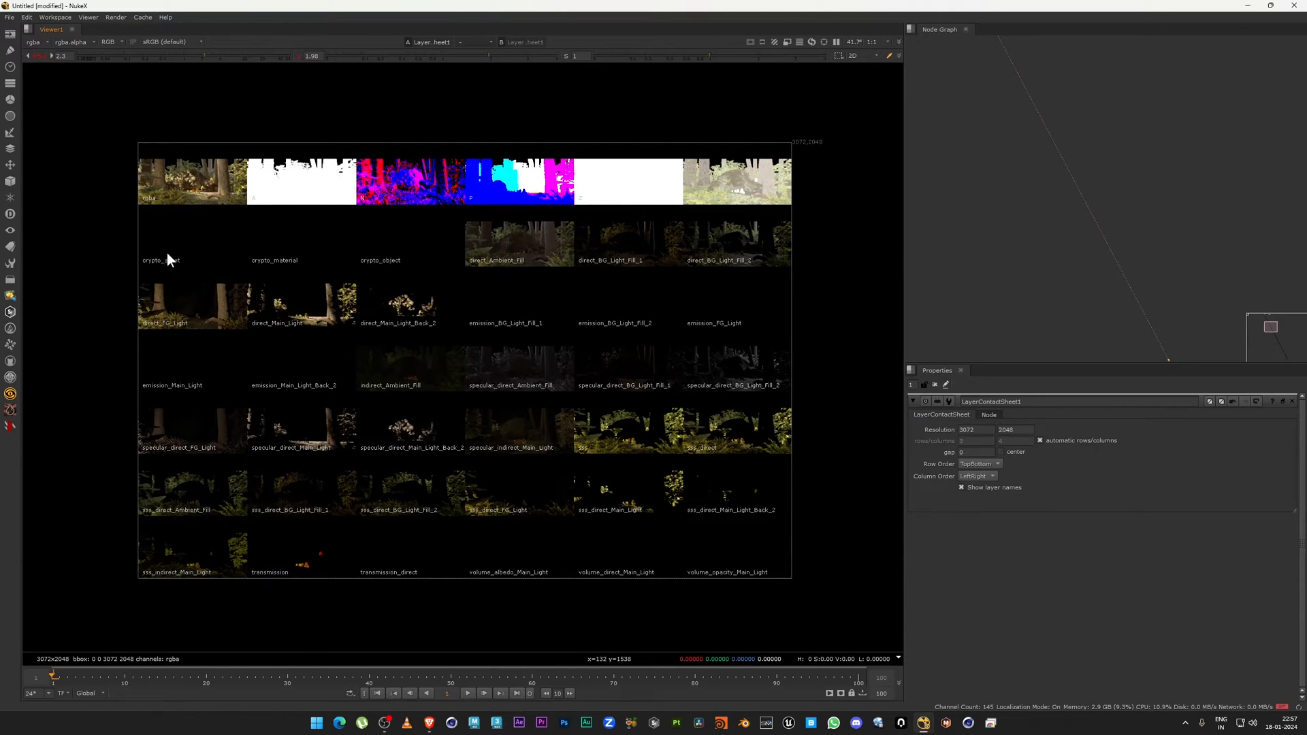
drag(130, 219, 447, 263)
scroll(203, 291, down, 2)
middle_drag(336, 349, 323, 299)
drag(659, 132, 68, 464)
middle_drag(164, 456, 210, 476)
scroll(1085, 291, down, 2)
scroll(1088, 283, up, 5)
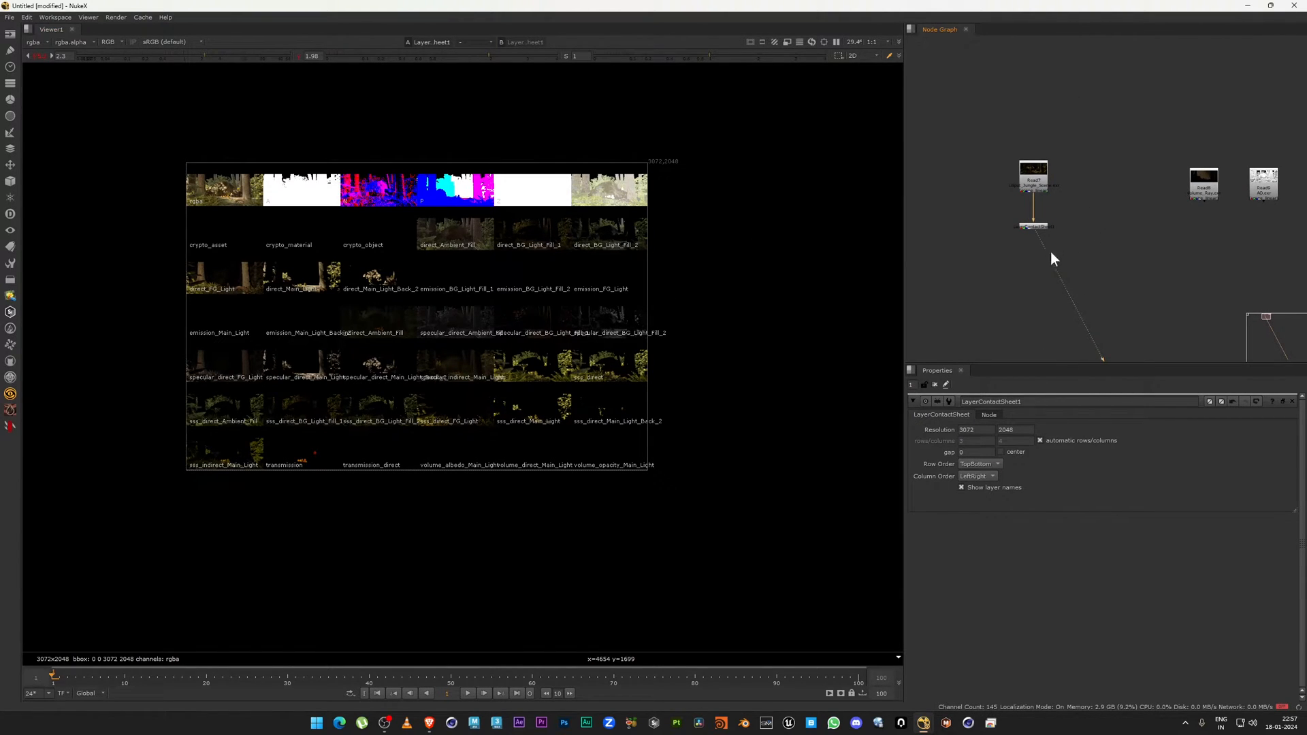
scroll(665, 330, up, 2)
middle_drag(281, 226, 467, 268)
scroll(1008, 236, up, 1)
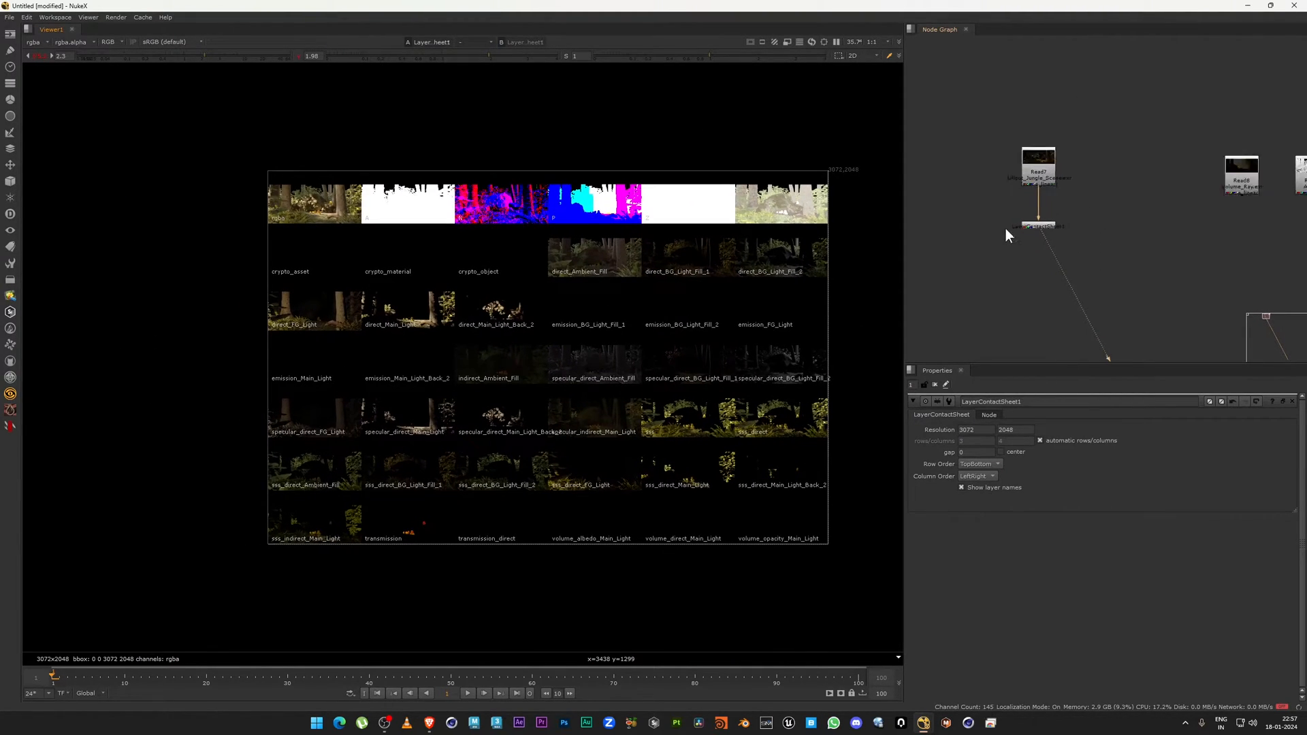
Detach the LayerContactSheet from Read7, move it below the Read8 node, and display Read7 directly in the viewer.
scroll(1145, 163, down, 2)
middle_drag(1146, 164, 994, 223)
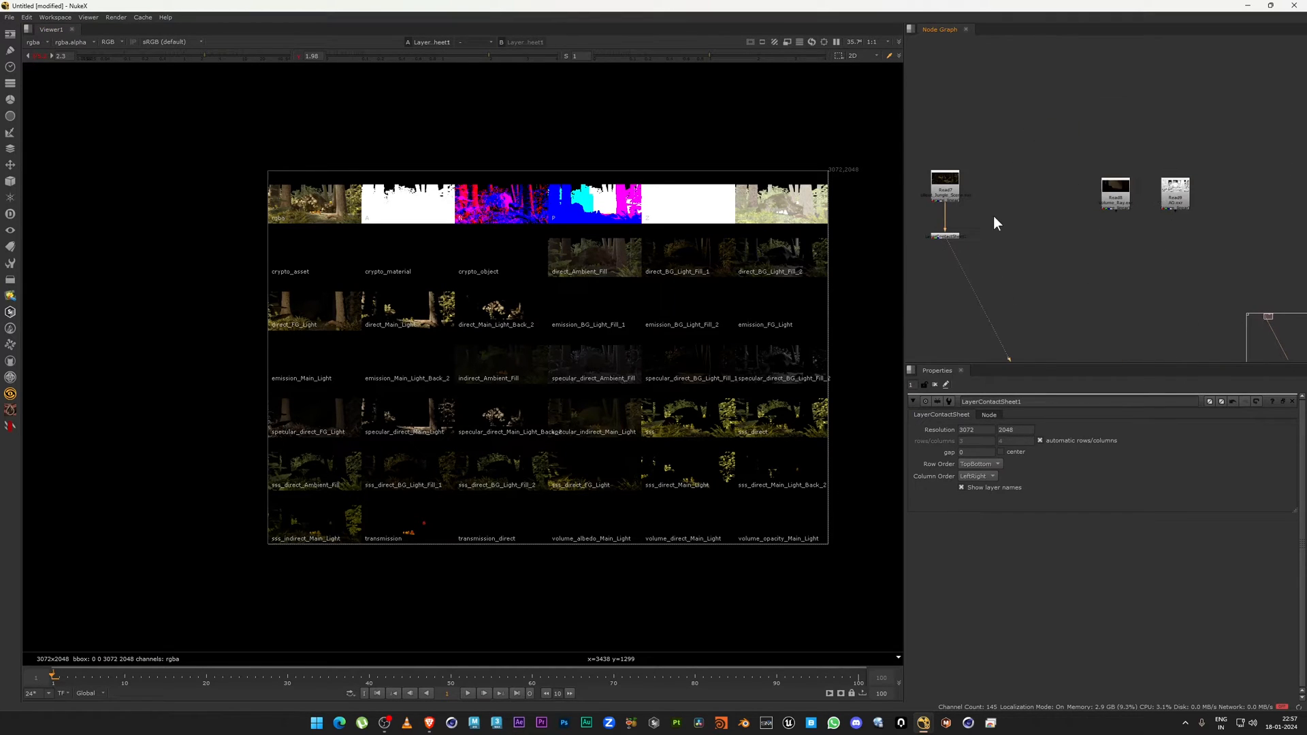
drag(957, 237, 1124, 253)
middle_drag(1057, 233, 1260, 243)
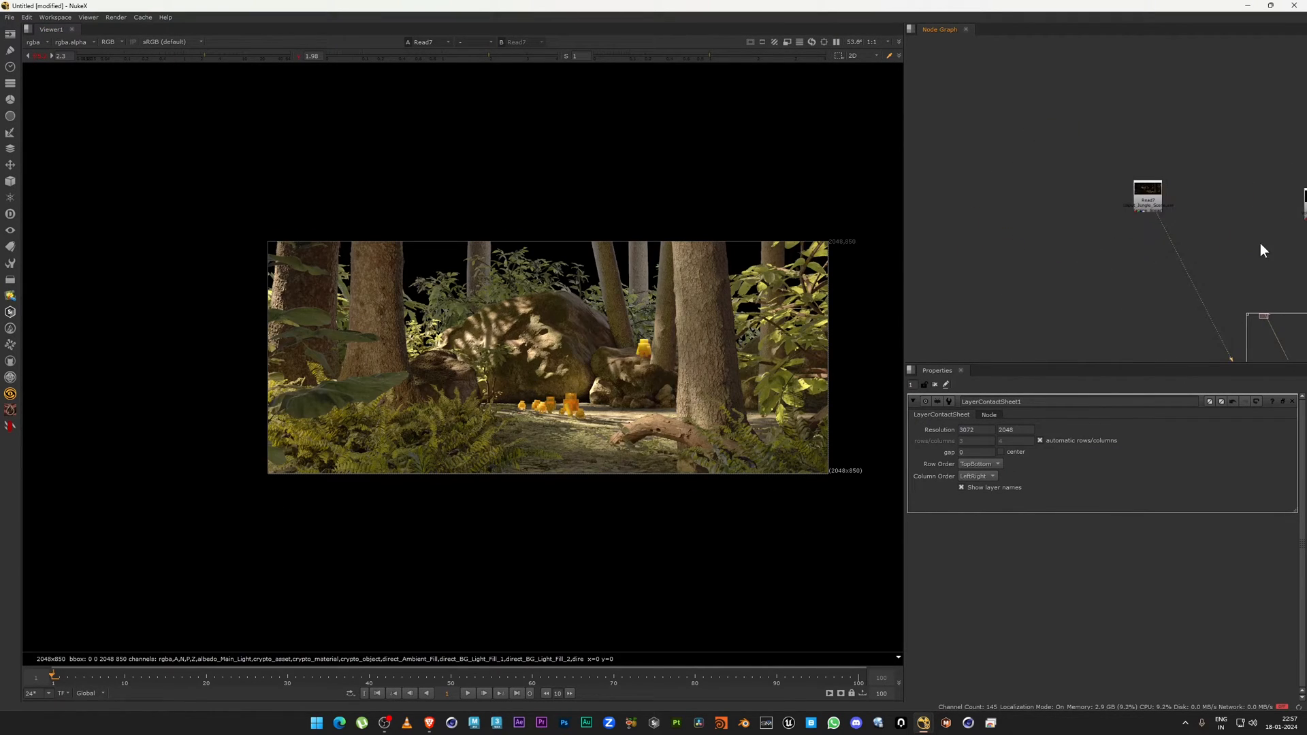
Open the properties of Read7 and reset the viewer gamma and gain to 1.
double_click(1128, 206)
click(499, 55)
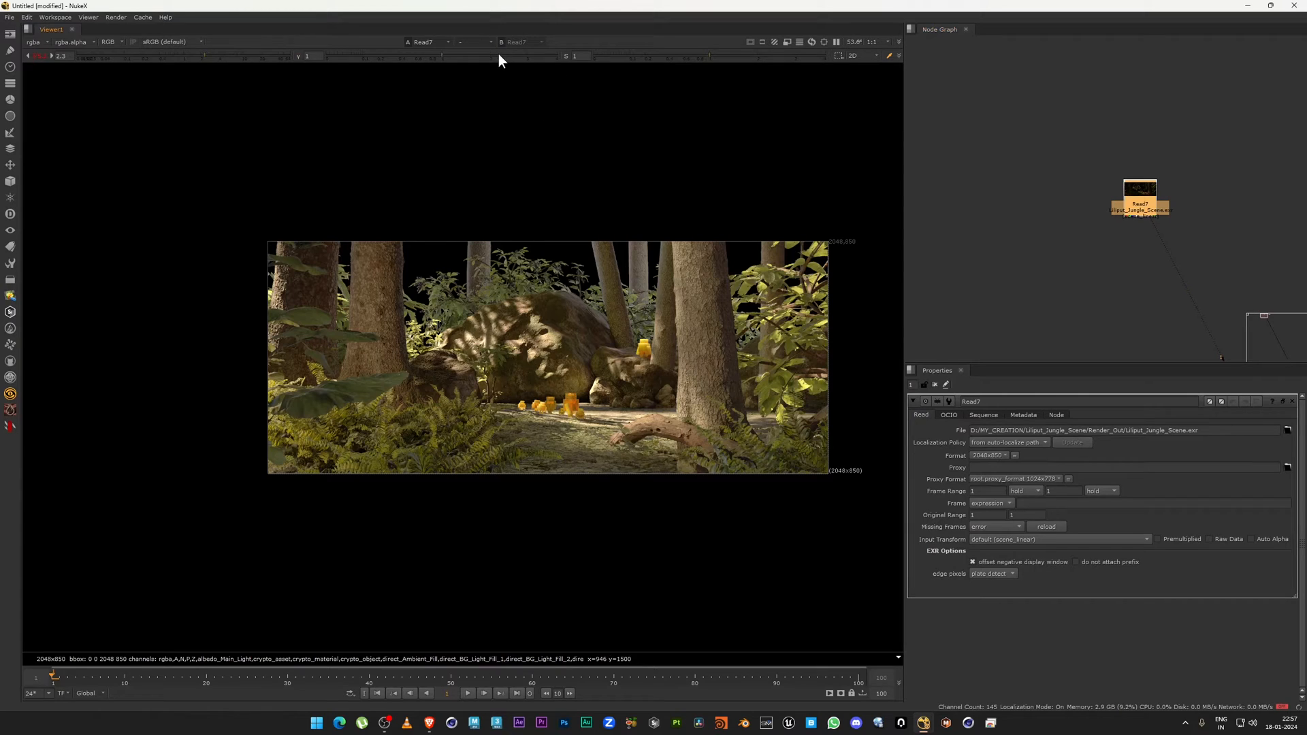
ctrl+click(232, 53)
Widen the node graph and properties area by narrowing the viewer pane.
middle_drag(1105, 261, 1143, 180)
scroll(1142, 197, down, 2)
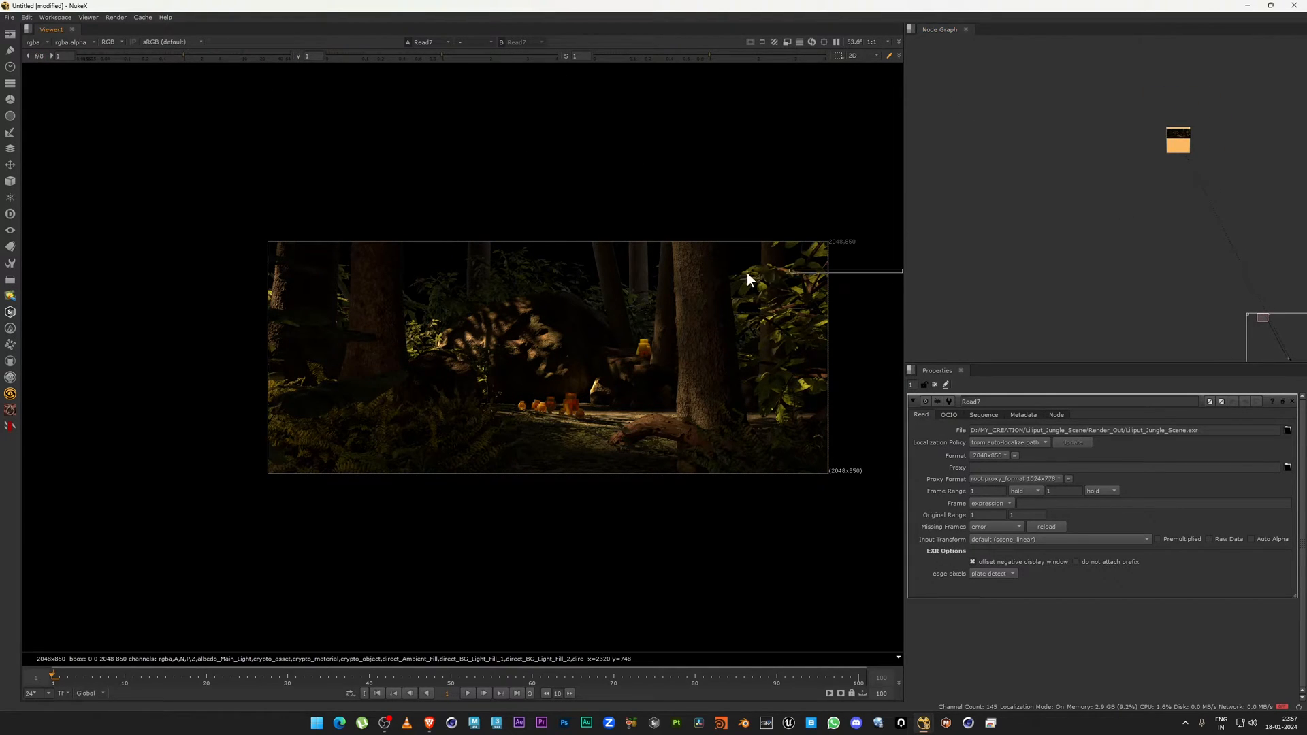
middle_drag(897, 287, 751, 276)
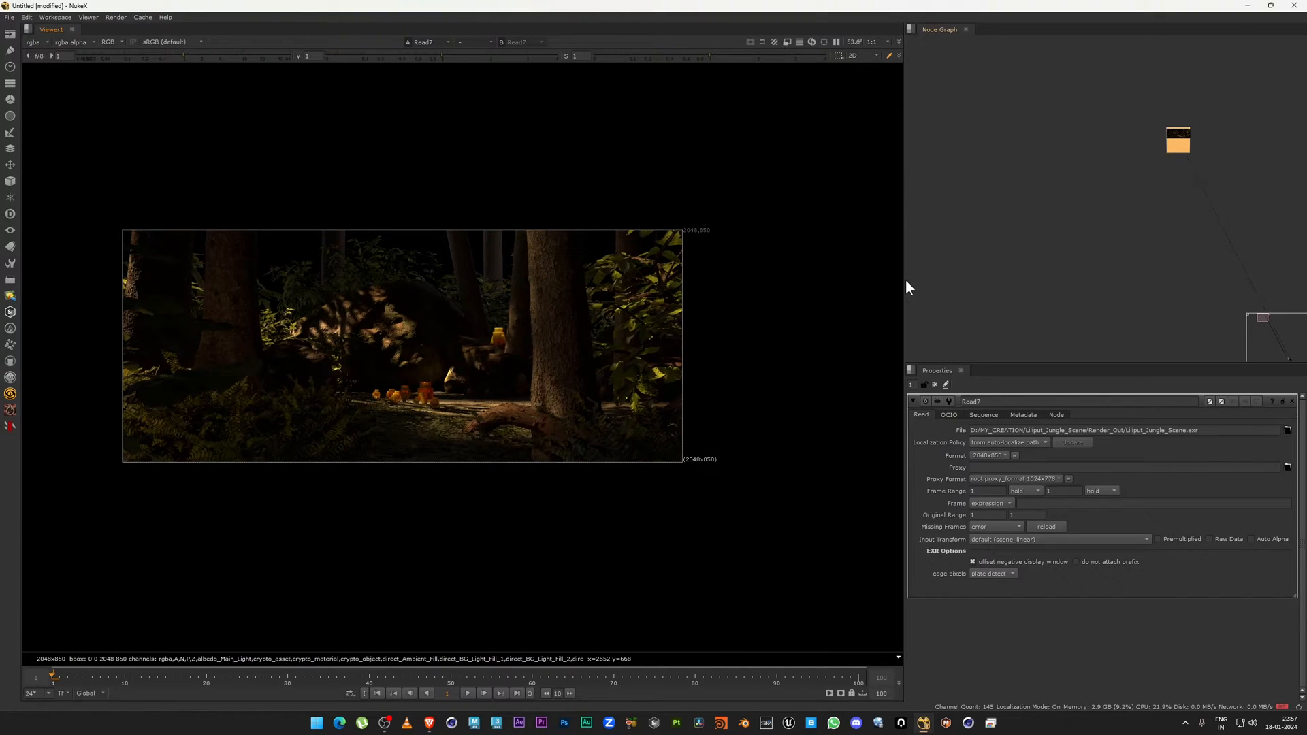
drag(902, 277, 788, 277)
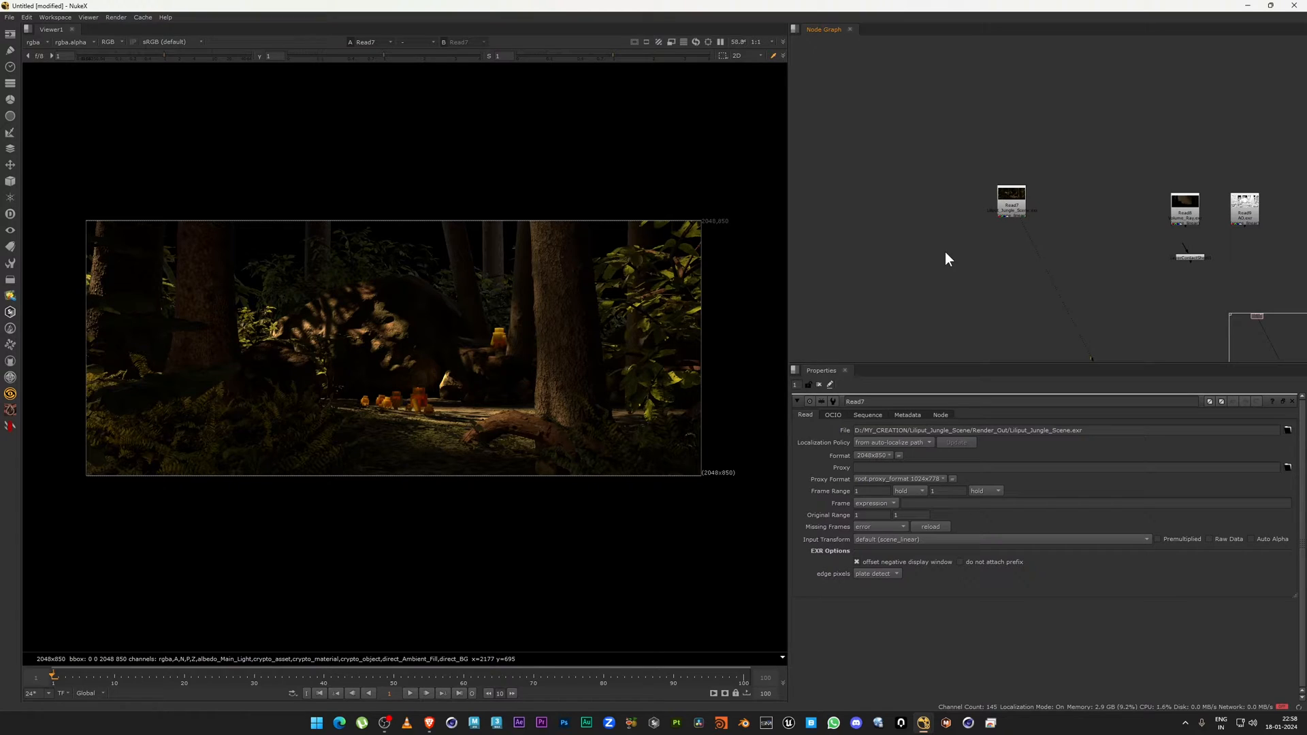
Add a Shuffle node to the node graph and connect its input to Read7, placing it below that node.
key(Tab)
text(sh)
key(Return)
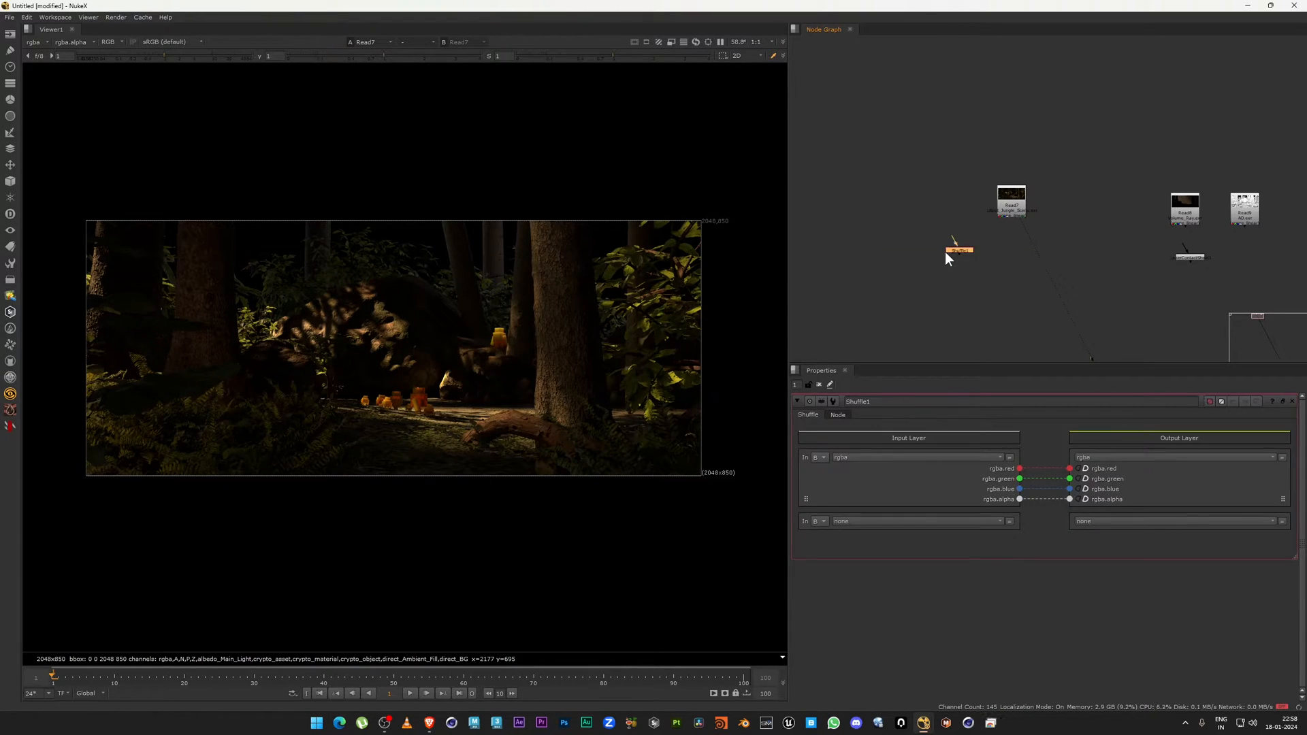
scroll(955, 245, up, 2)
drag(995, 203, 1035, 187)
drag(1032, 191, 963, 177)
click(959, 260)
drag(959, 251, 934, 295)
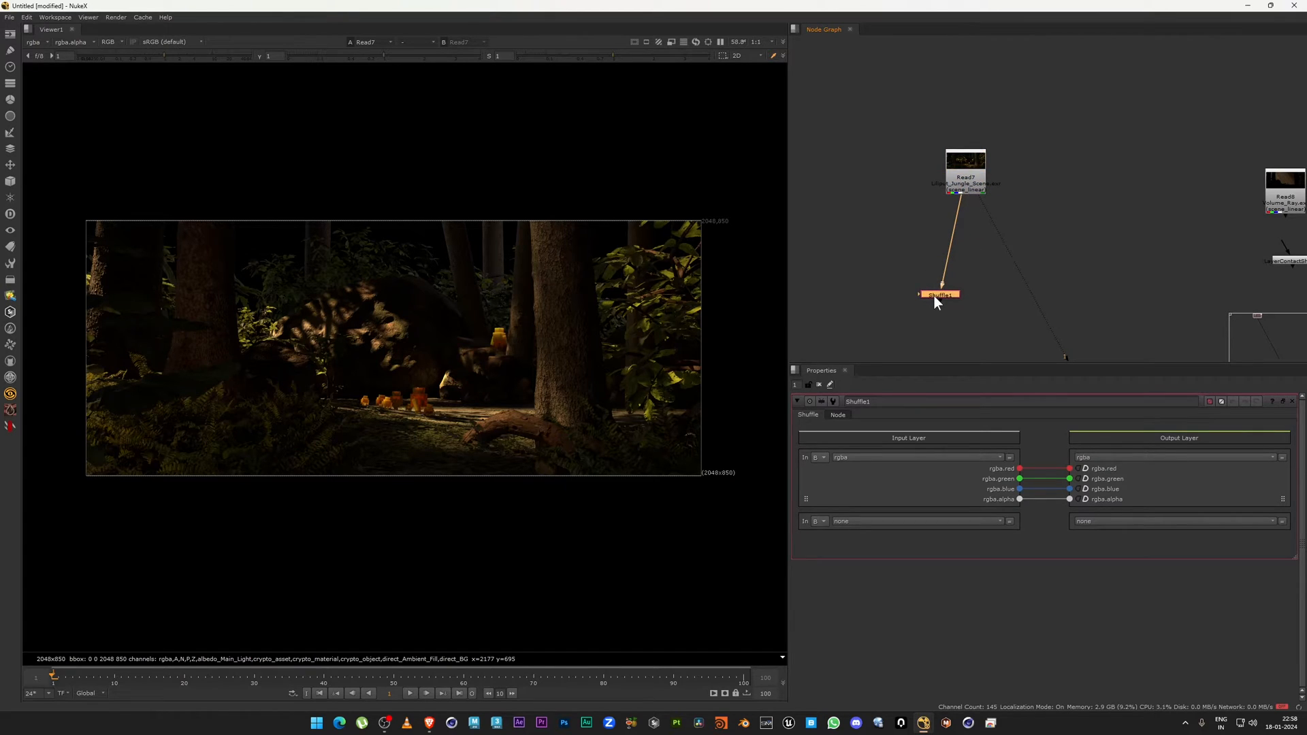
Display the Shuffle1 node in the viewer and move it closer beneath Read7.
click(28, 43)
click(426, 311)
middle_drag(954, 304, 954, 298)
key(1)
drag(938, 288, 945, 256)
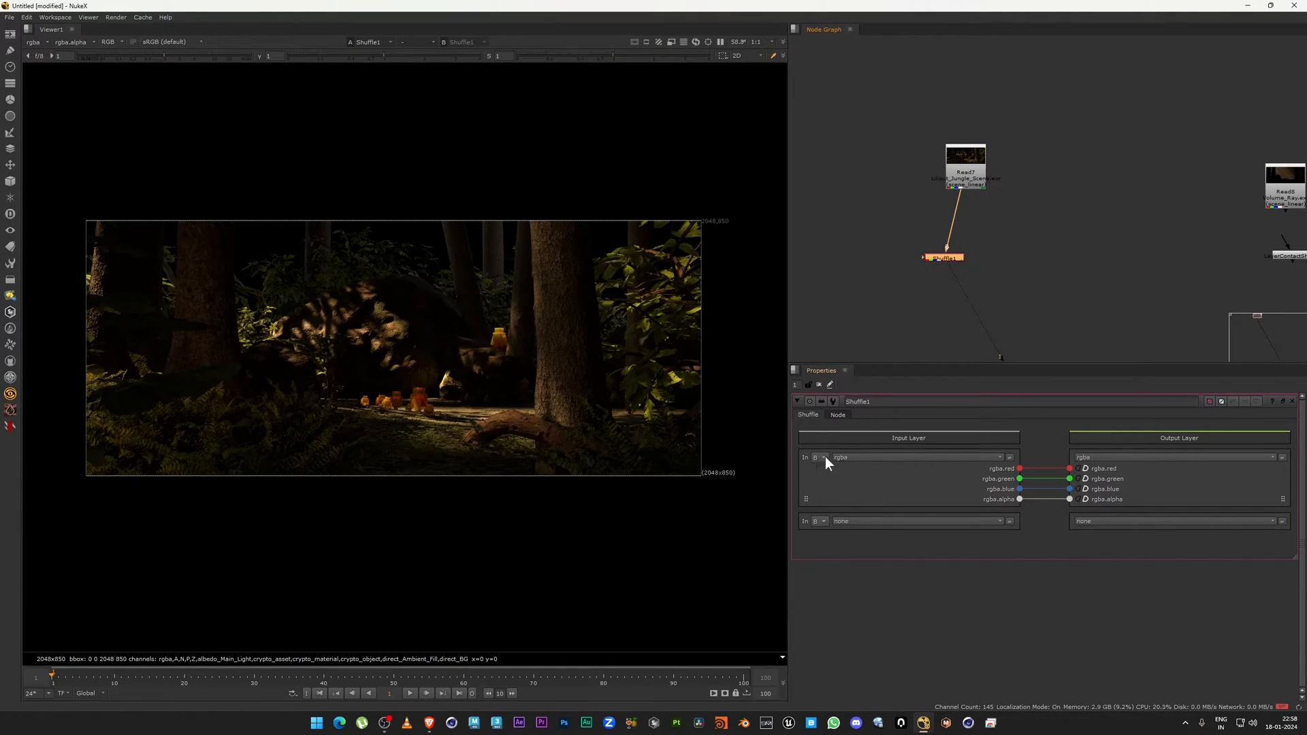
Preview the A layer through Shuffle1 and switch its input layer to N.
click(844, 460)
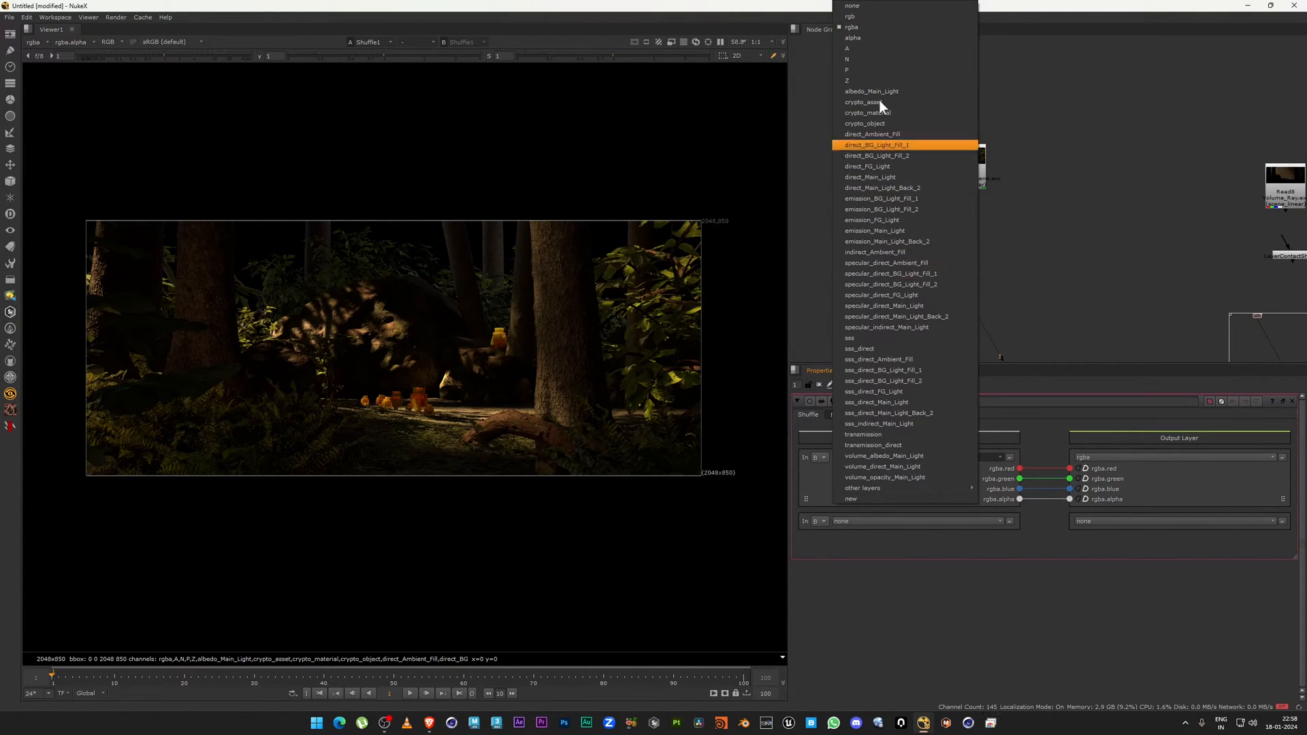
click(846, 49)
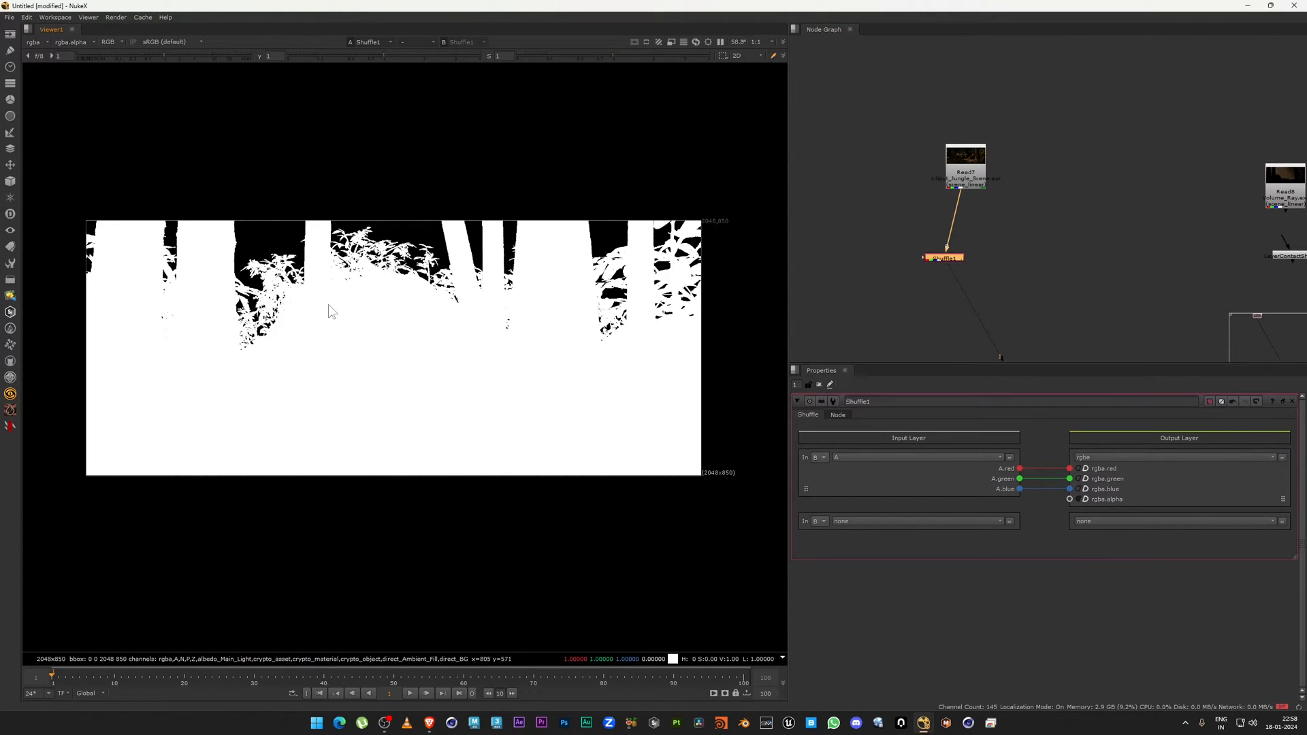
click(844, 457)
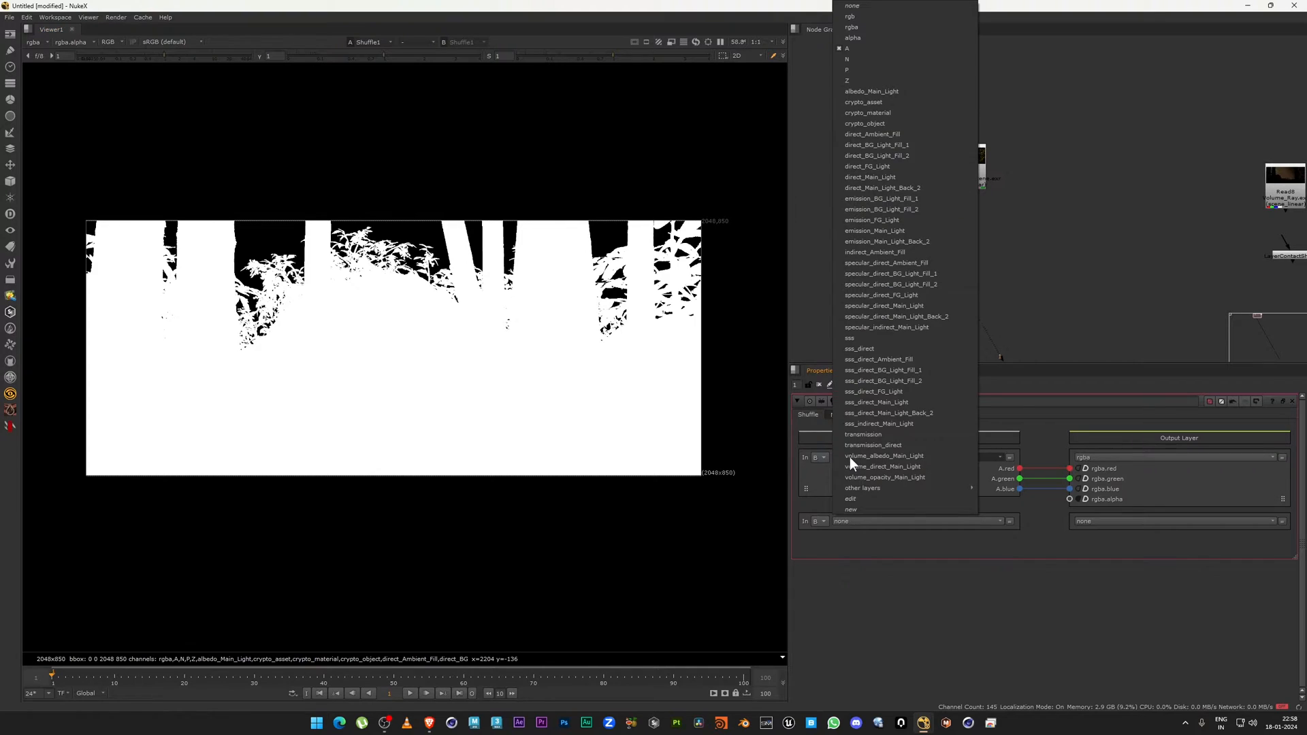
click(856, 59)
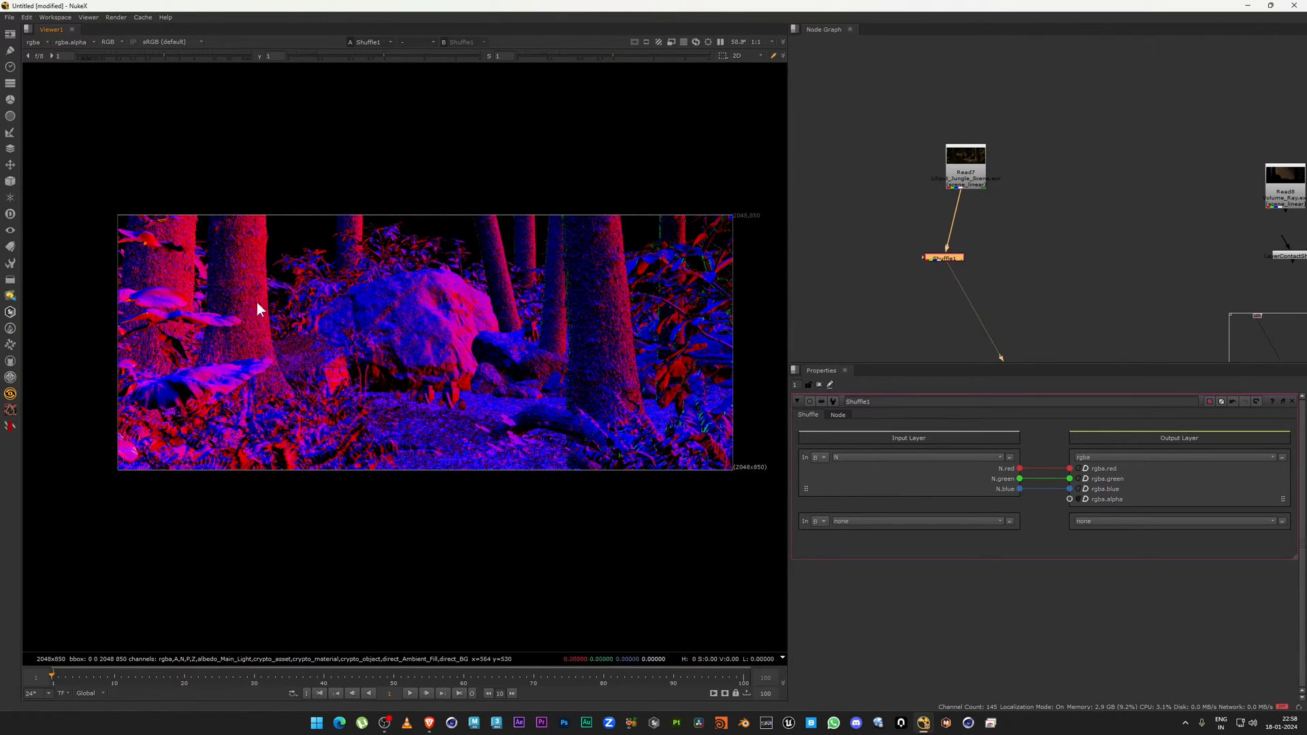
Examine the N normal pass across the whole jungle image, including the trunks, rock and foliage.
drag(148, 164, 682, 520)
drag(474, 373, 565, 241)
drag(507, 255, 584, 374)
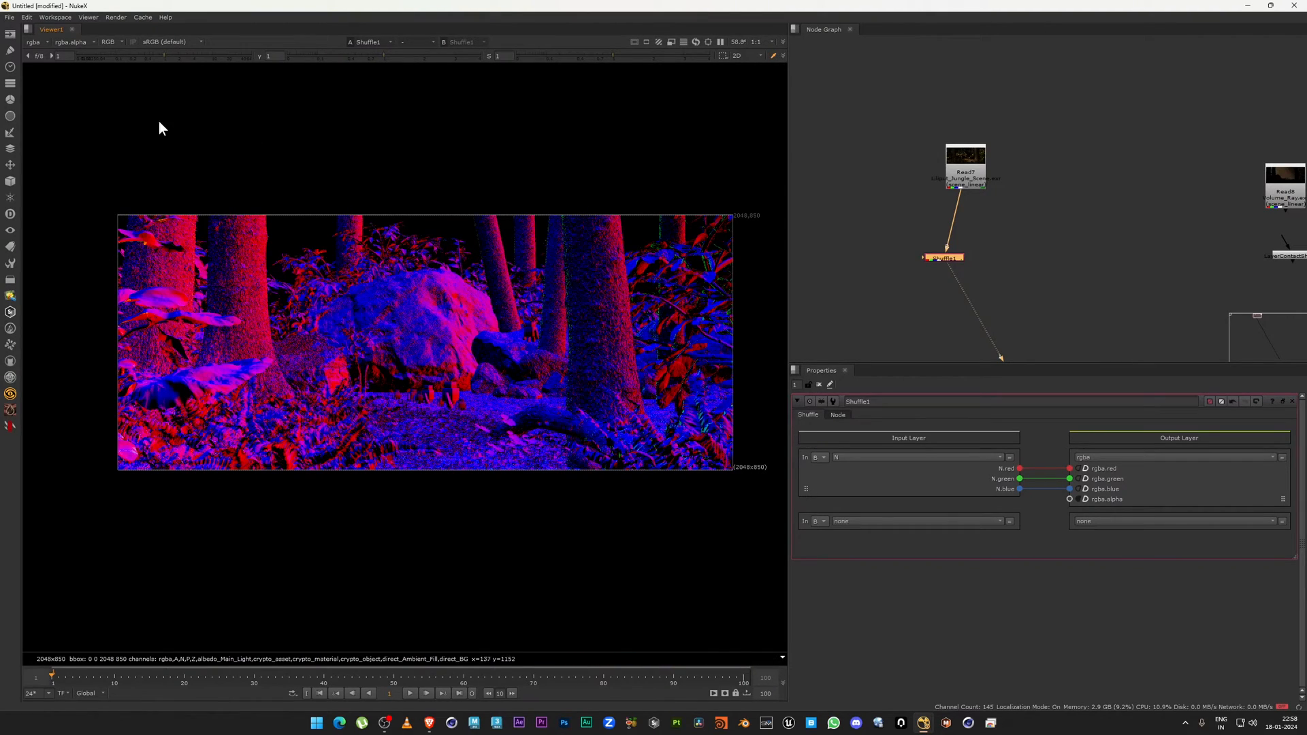
scroll(282, 276, up, 2)
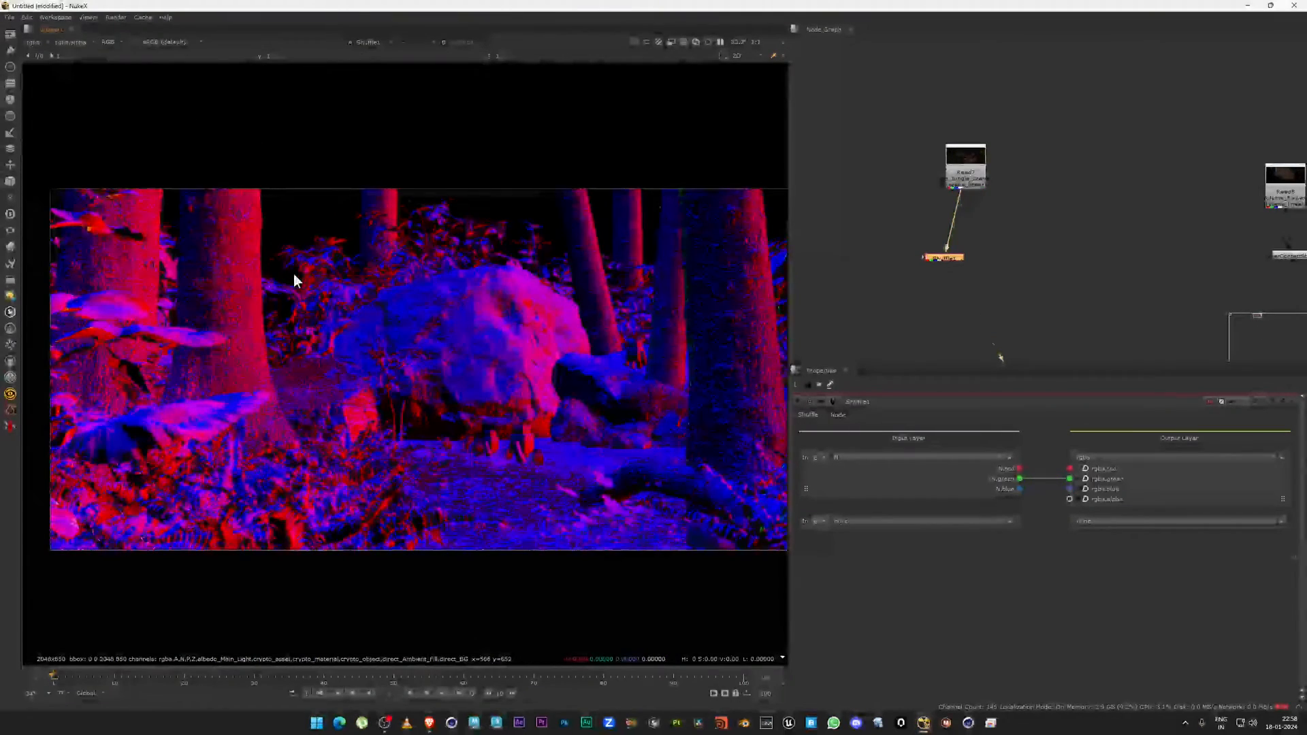
drag(213, 207, 455, 361)
drag(194, 161, 613, 437)
middle_drag(370, 268, 310, 245)
drag(137, 171, 488, 448)
scroll(329, 297, down, 3)
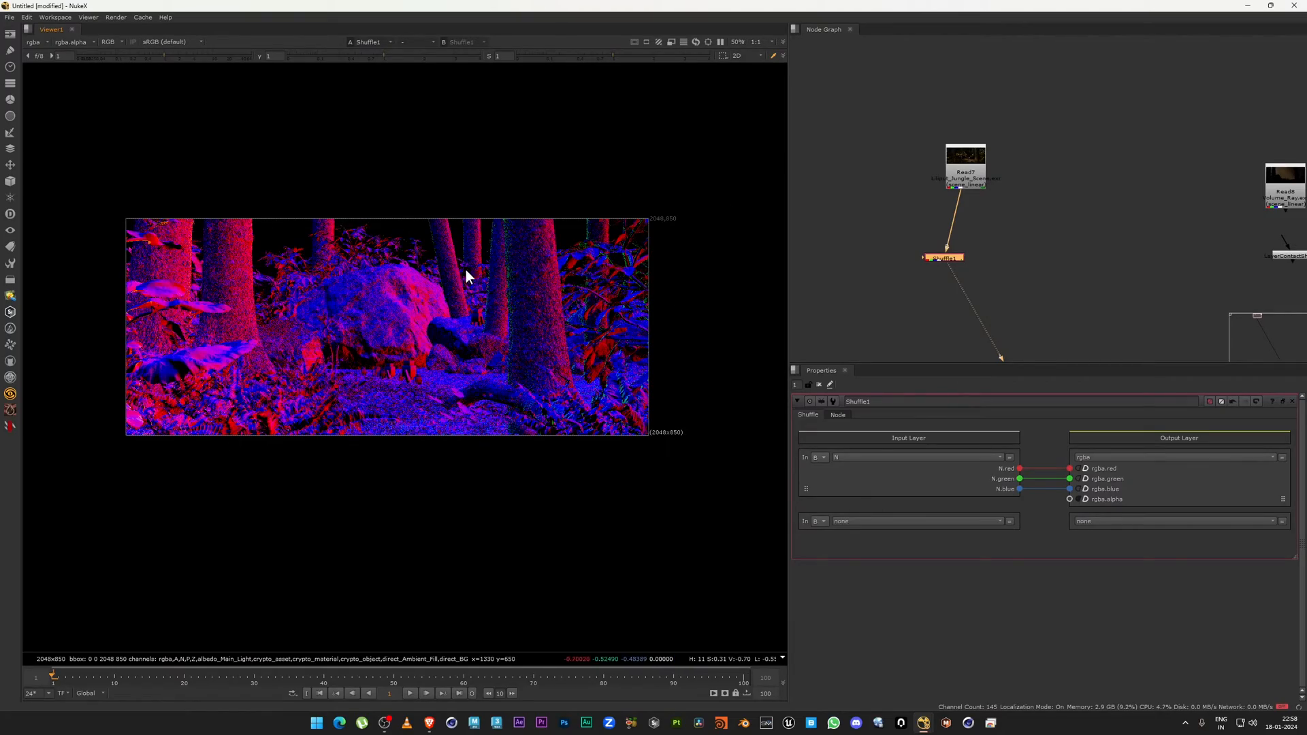
Inspect the green-facing edges of the tree trunks and leaves in the N pass up close.
scroll(525, 264, up, 2)
scroll(526, 264, up, 2)
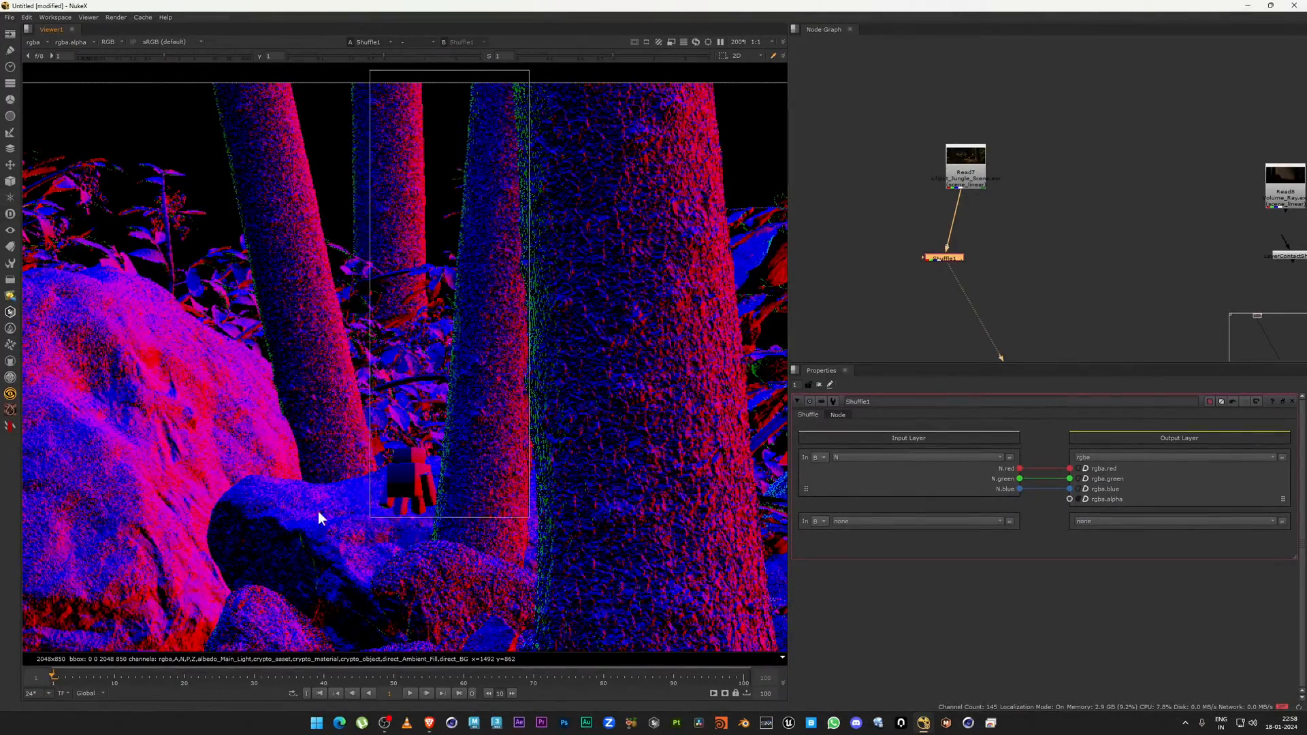
scroll(272, 373, down, 3)
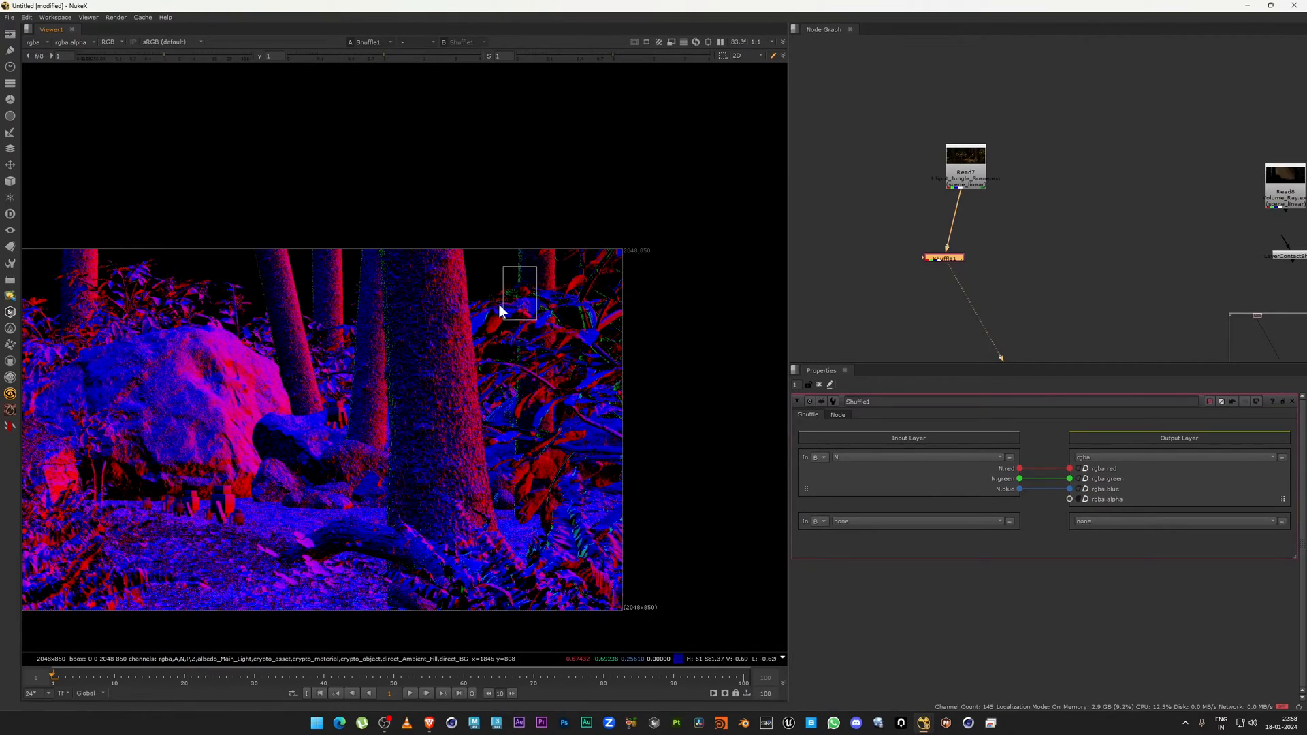
scroll(504, 273, up, 4)
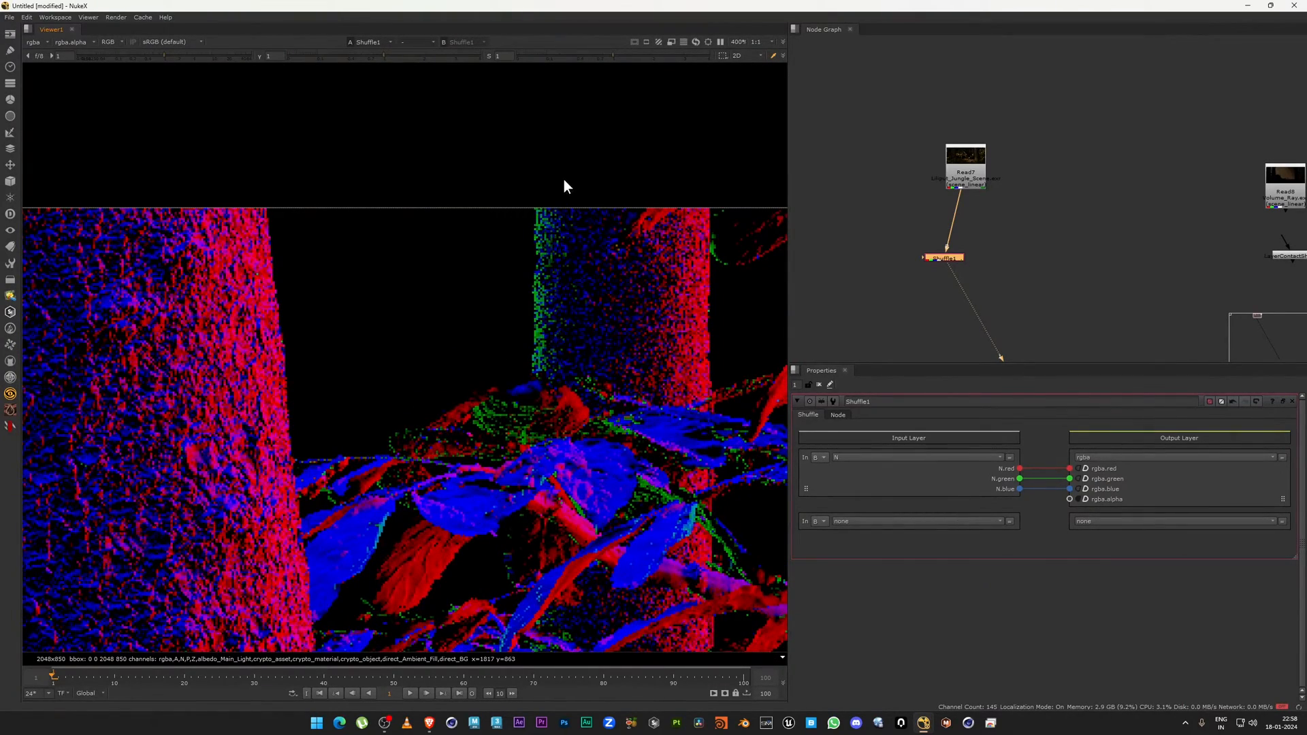
drag(446, 467, 446, 468)
drag(597, 175, 465, 483)
scroll(467, 486, down, 5)
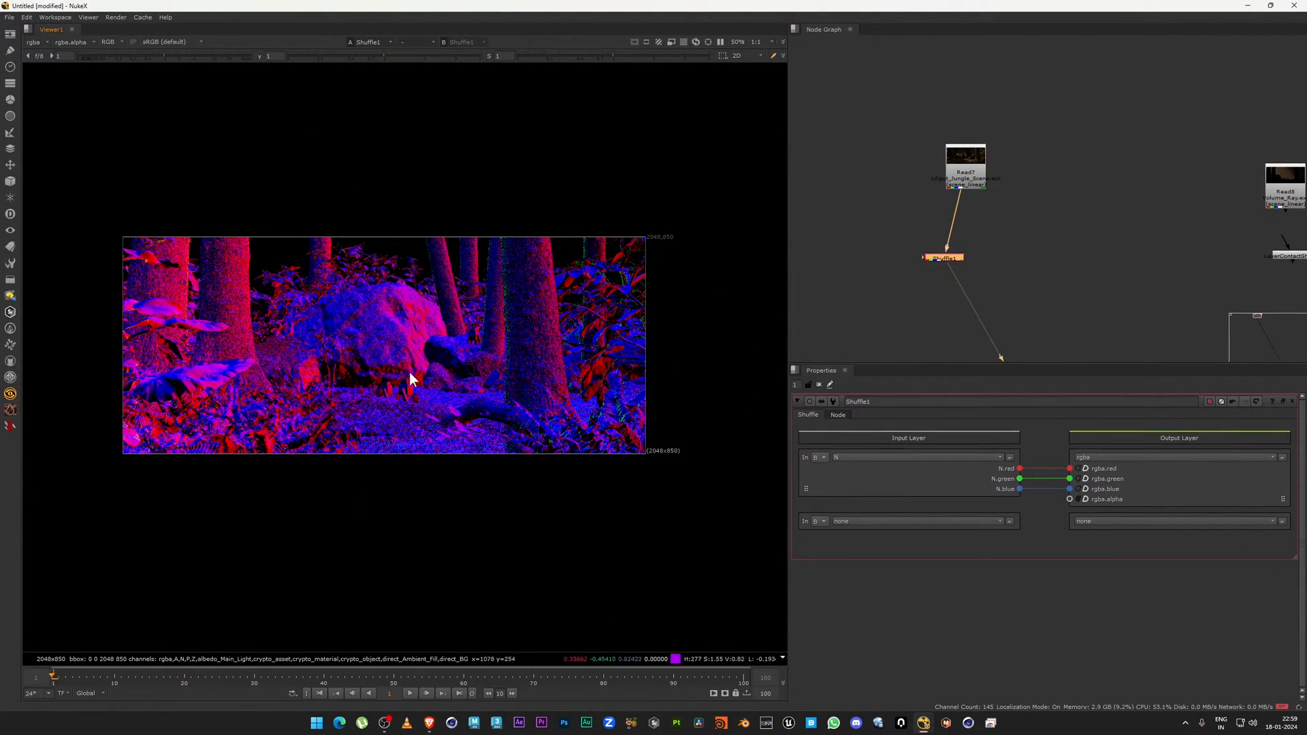
Route the Read7 connection through a dot beside it and place Shuffle1 directly below the dot.
drag(933, 257, 953, 246)
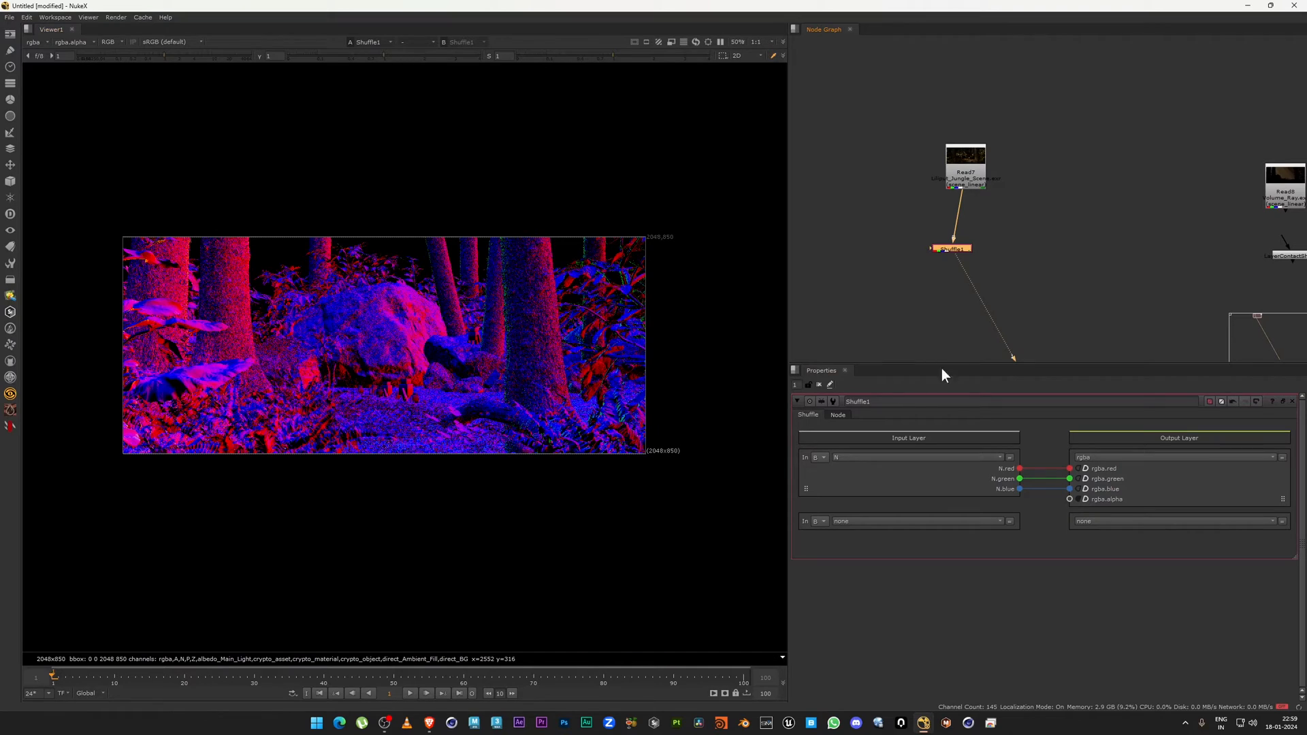
drag(891, 250, 893, 167)
drag(862, 216, 967, 306)
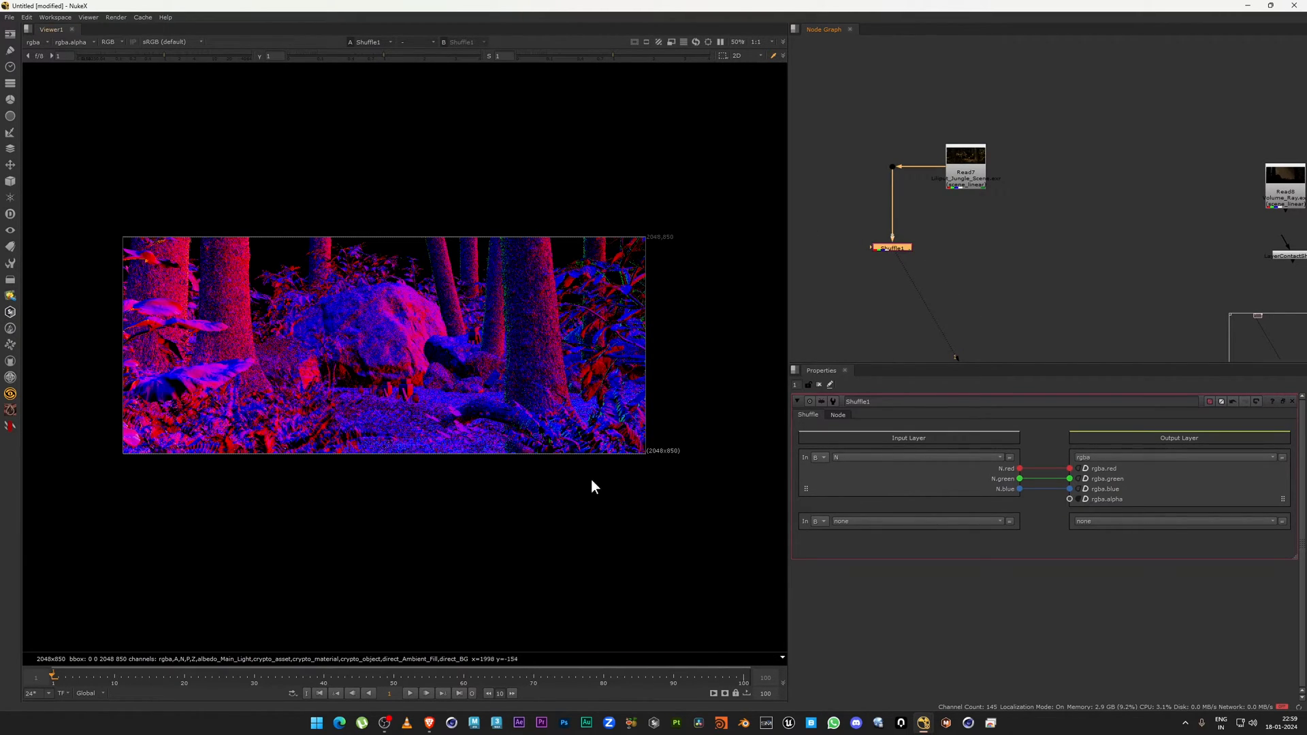
Disconnect the N channels from rgba in Shuffle1, route N.red to rgba.alpha and examine it in the viewer's alpha display.
click(1040, 478)
click(1046, 489)
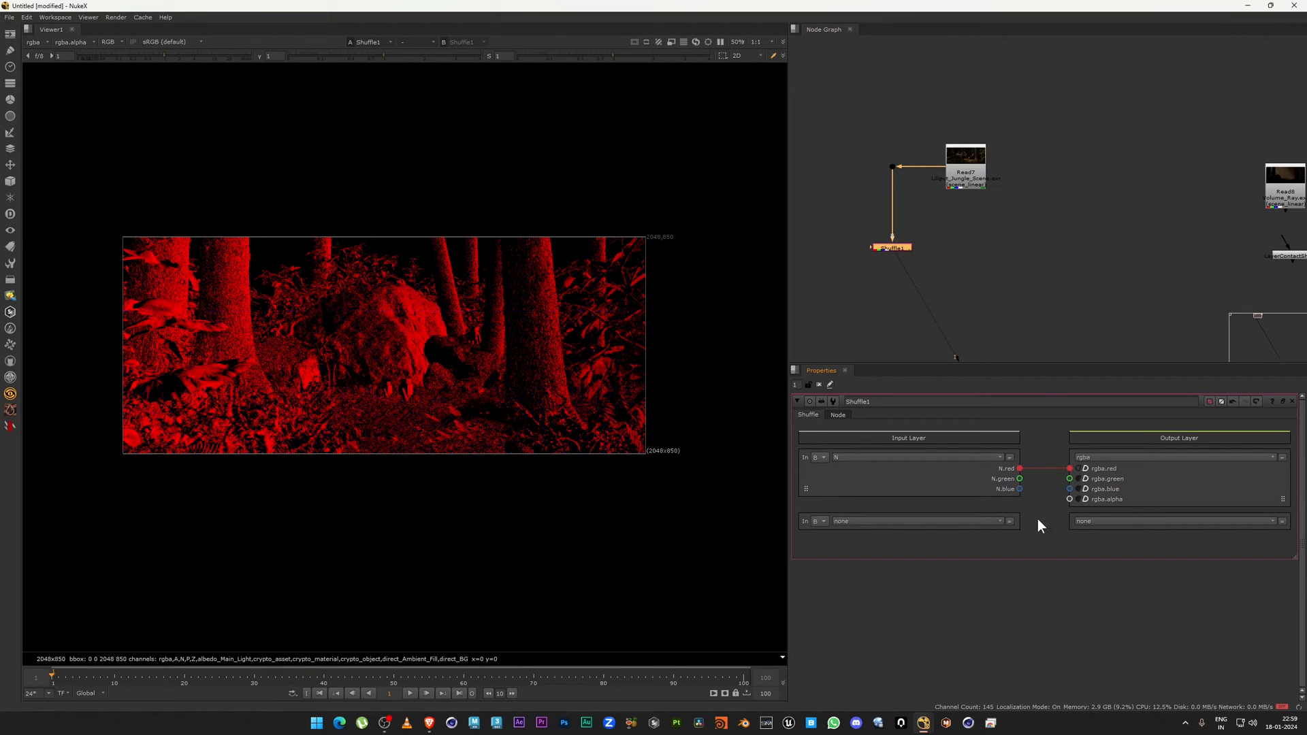
click(1046, 469)
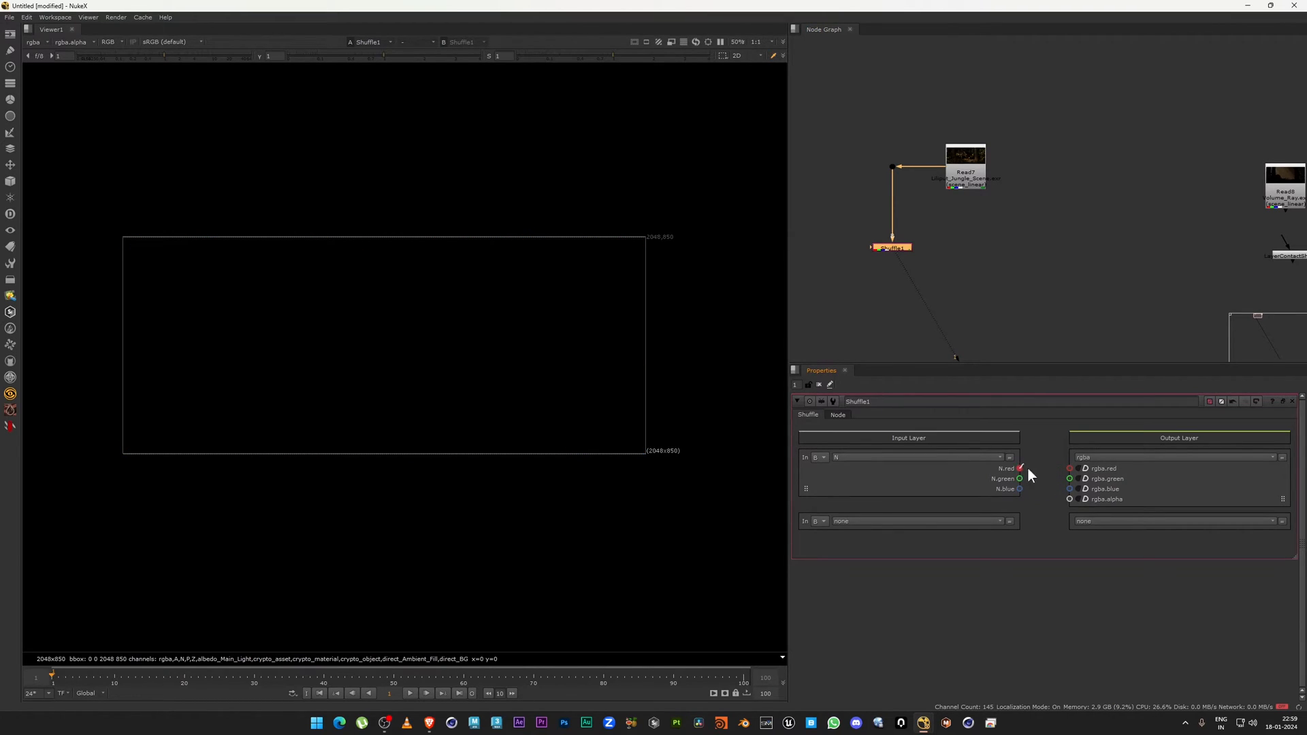
drag(1063, 498, 1070, 499)
key(a)
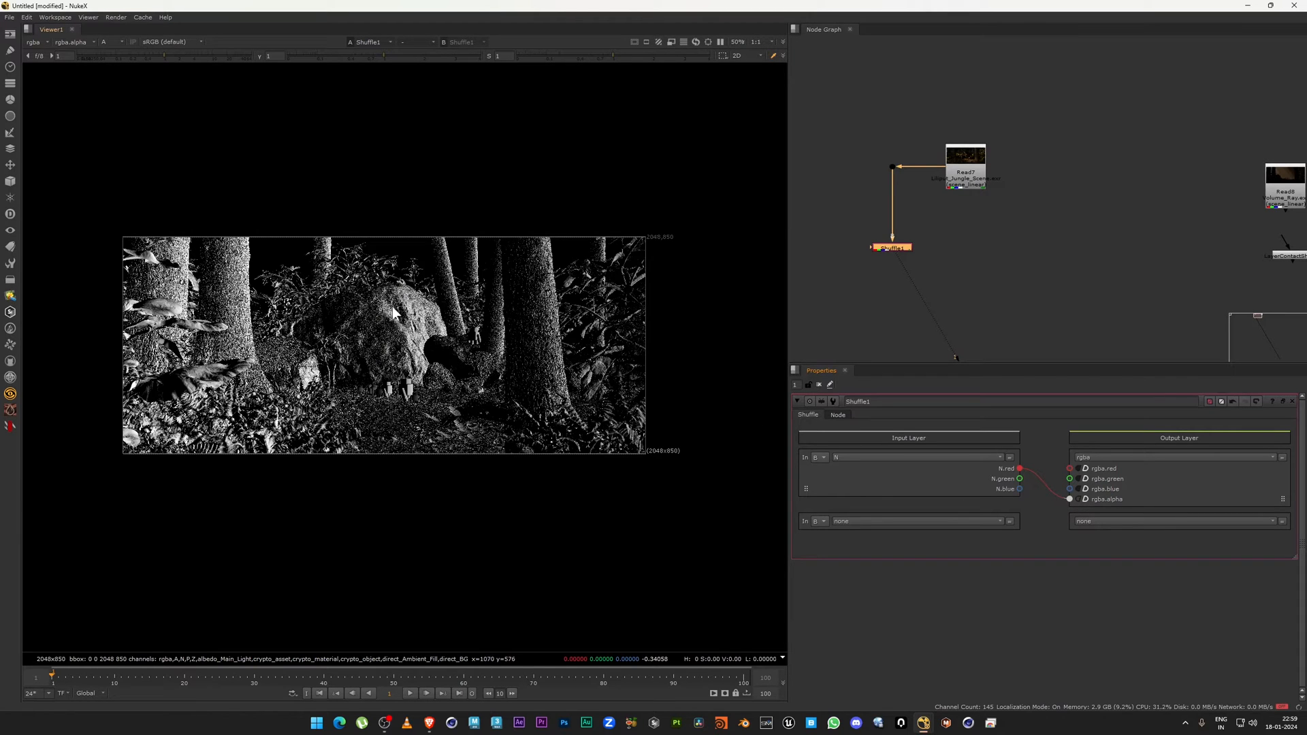
drag(719, 174, 101, 535)
drag(627, 223, 56, 438)
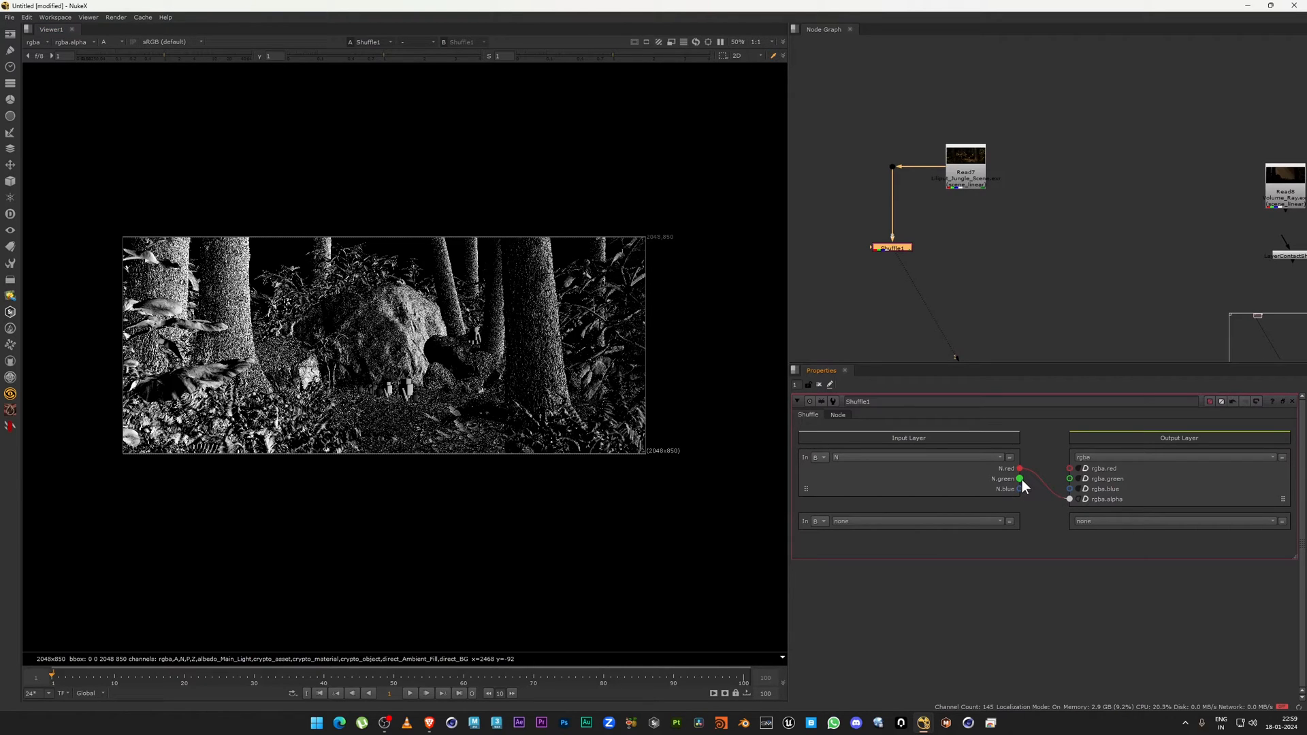
Route N.green to rgba.alpha in place of N.red and check the resulting matte.
drag(1059, 500, 1065, 503)
drag(496, 194, 627, 399)
drag(630, 279, 650, 323)
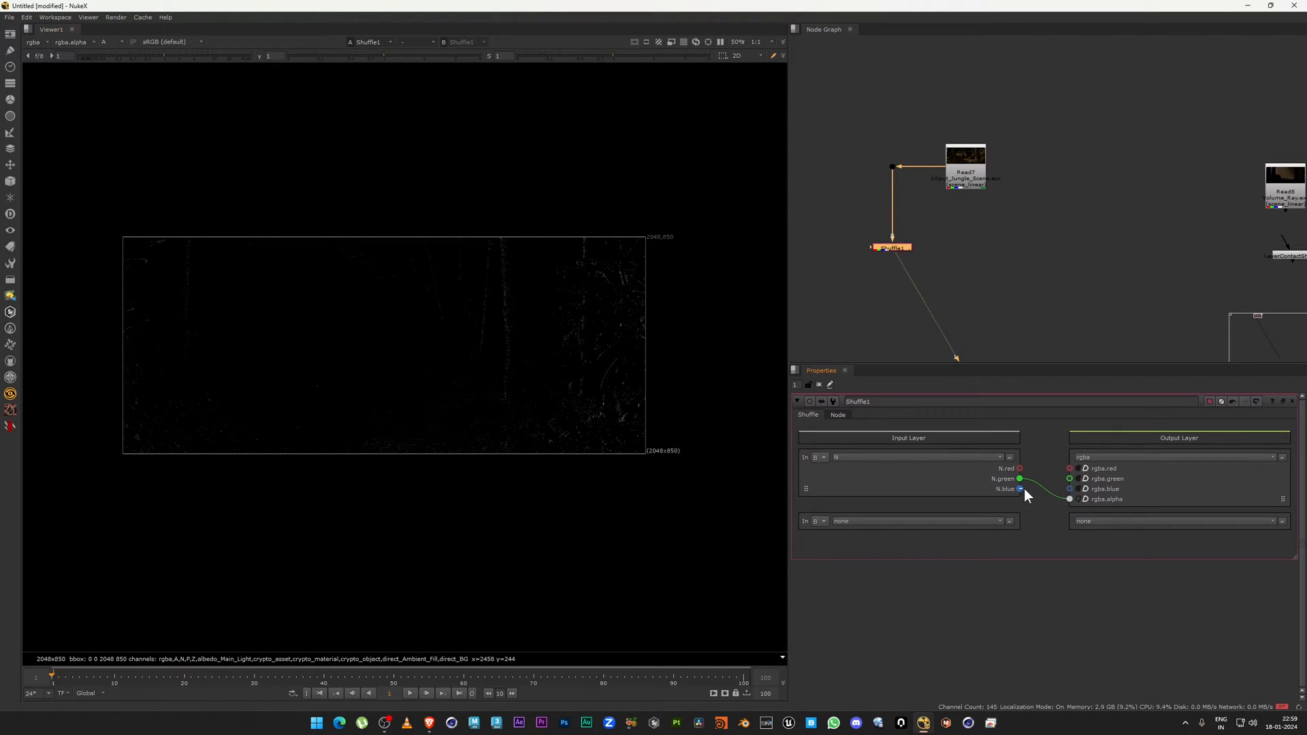
Route N.blue to rgba.alpha in place of N.green and inspect the matte on the trunks and rock.
drag(1070, 504, 1069, 500)
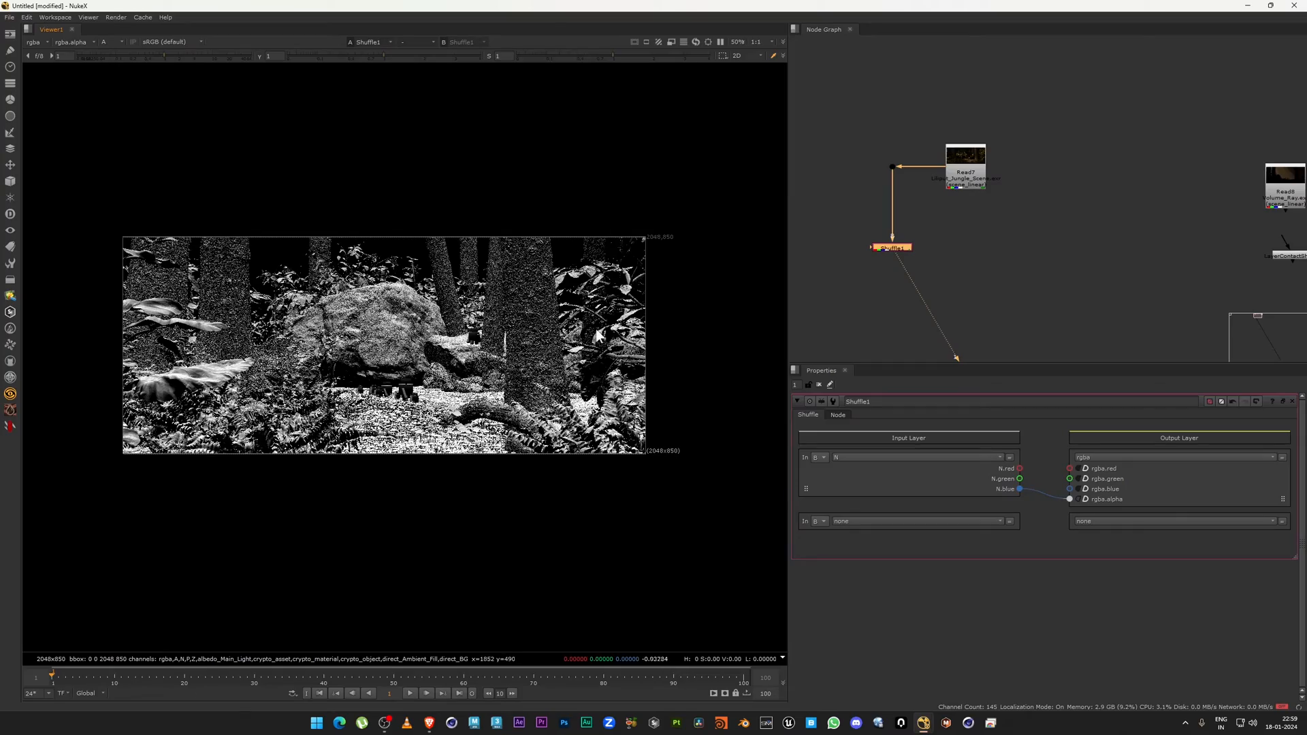
scroll(565, 253, up, 8)
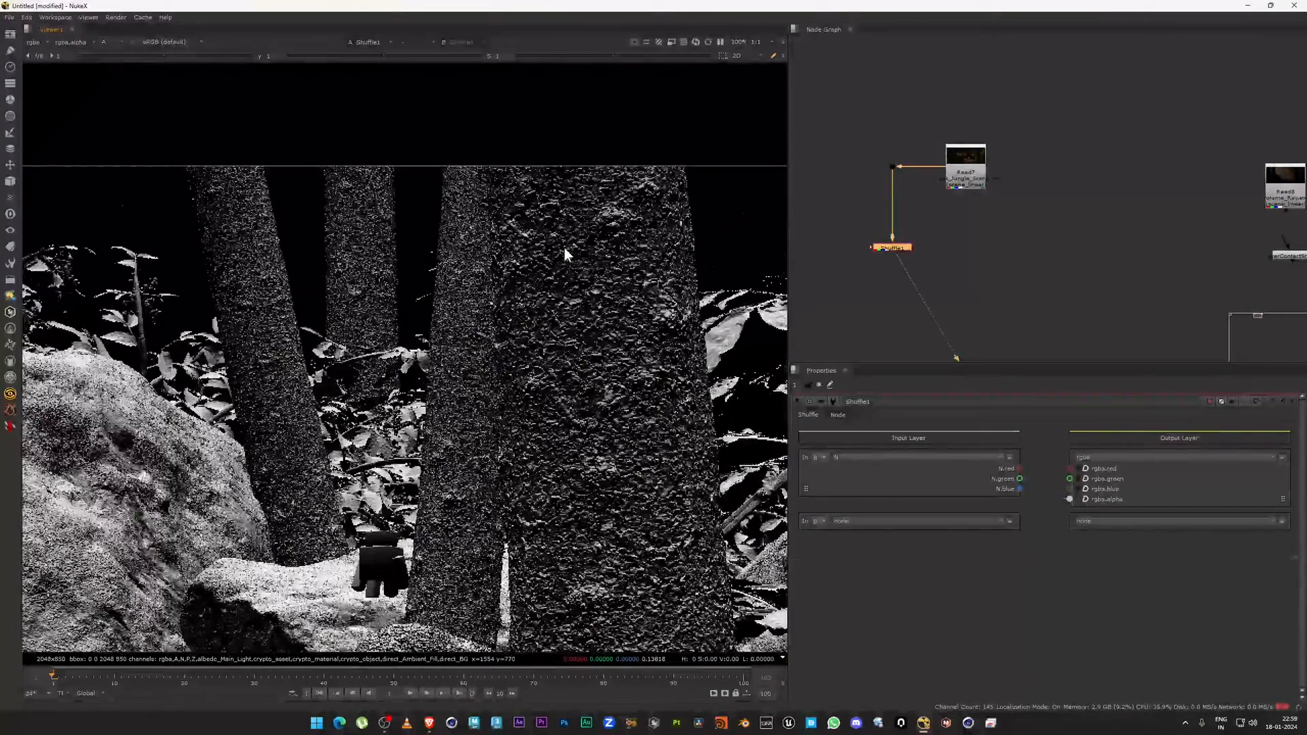
scroll(493, 273, down, 10)
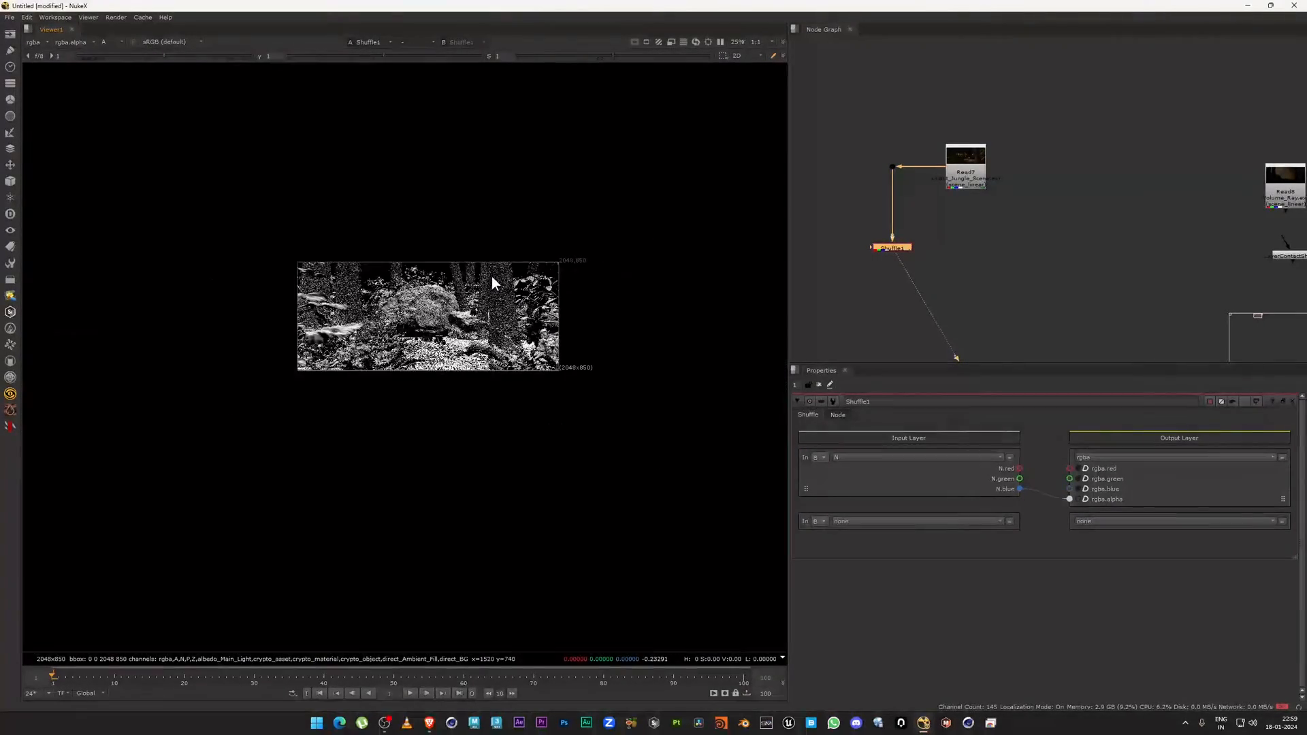
scroll(463, 303, up, 2)
scroll(437, 332, up, 1)
scroll(453, 385, down, 1)
scroll(470, 381, up, 1)
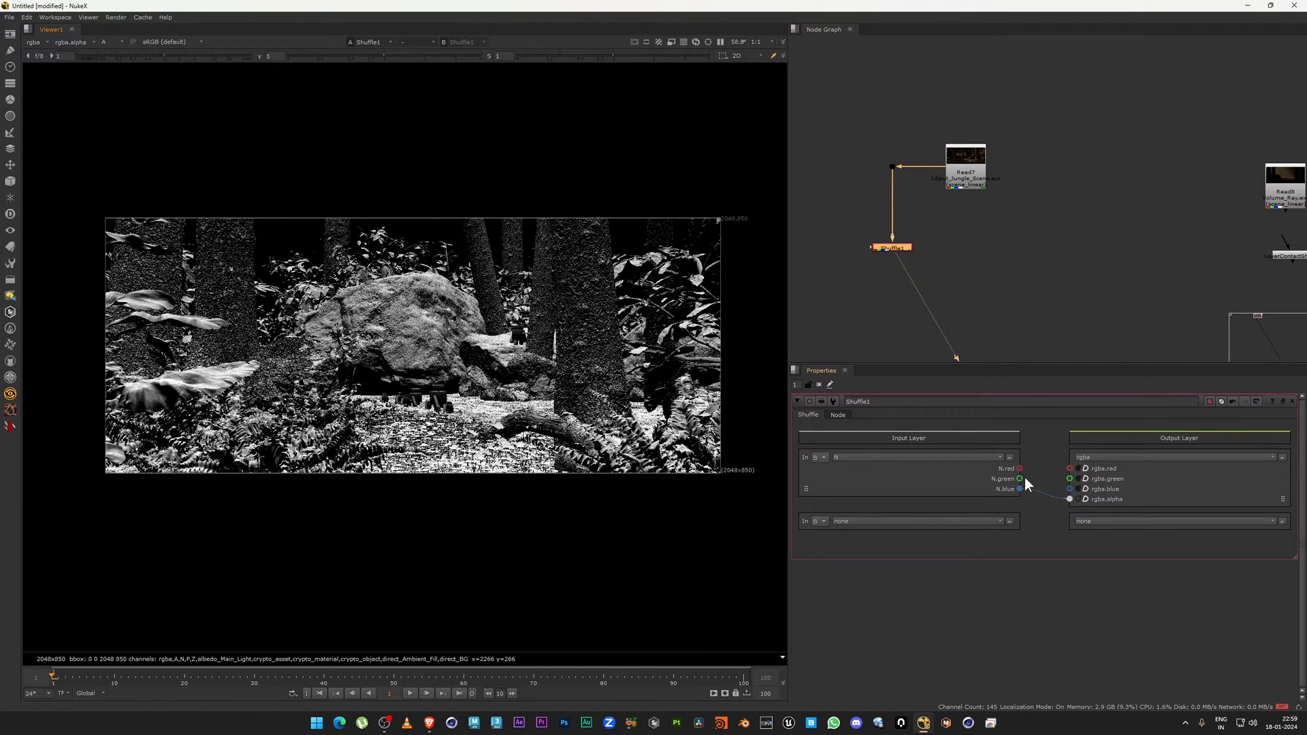
Reconnect N.red, N.green and N.blue to the matching rgba outputs, keep N as the input layer and return the viewer to RGB.
drag(1020, 478, 1065, 488)
drag(1045, 503, 1048, 486)
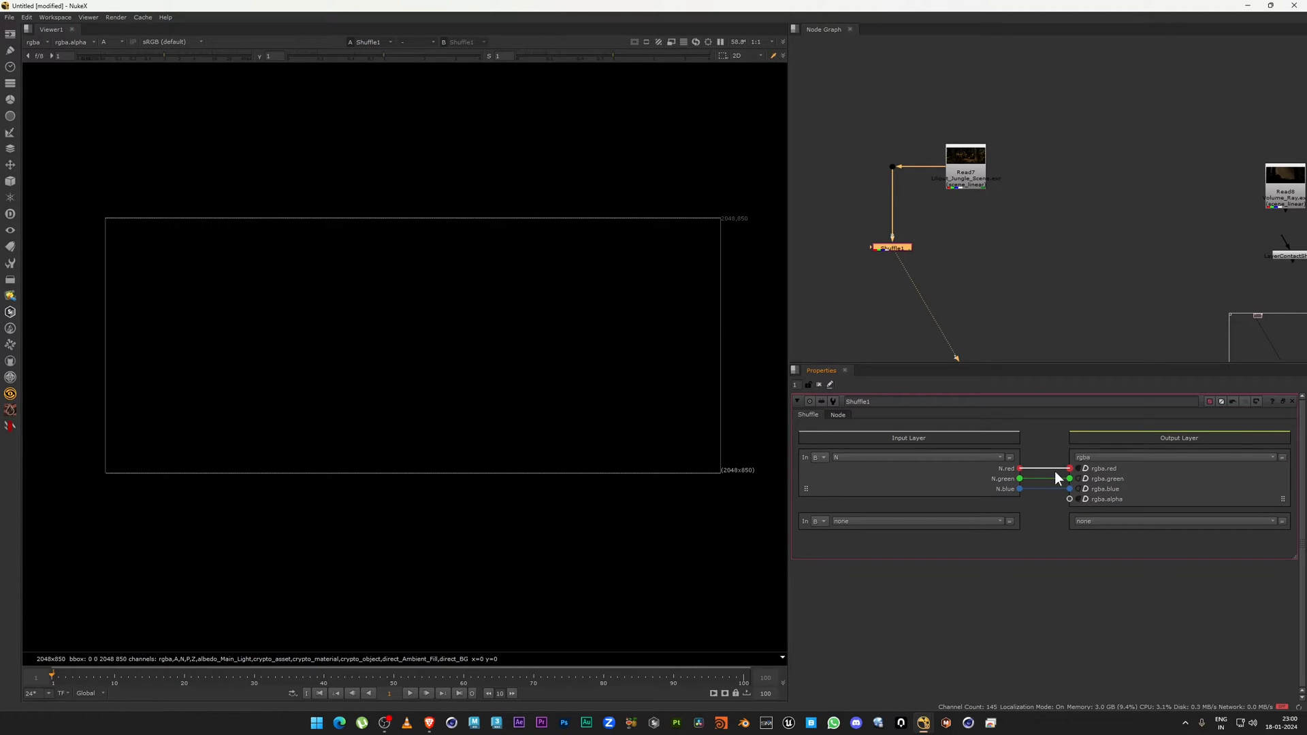
click(873, 247)
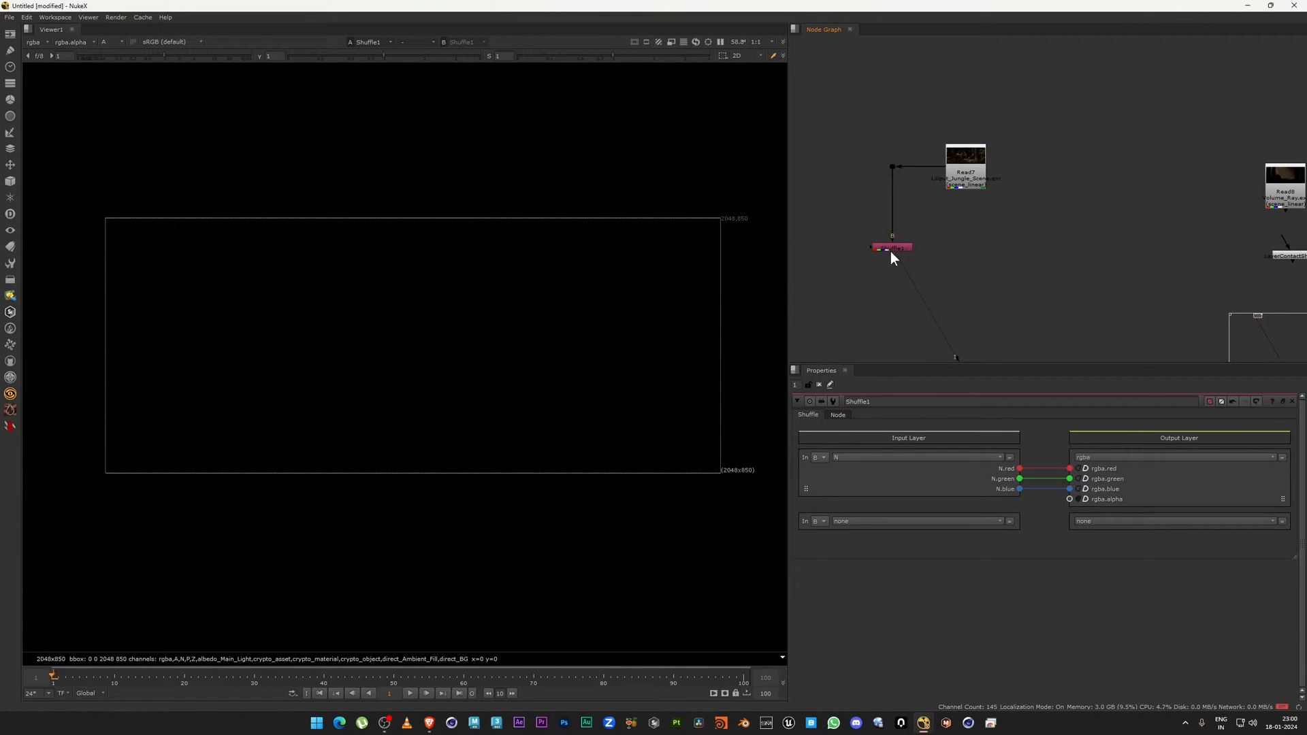
click(929, 457)
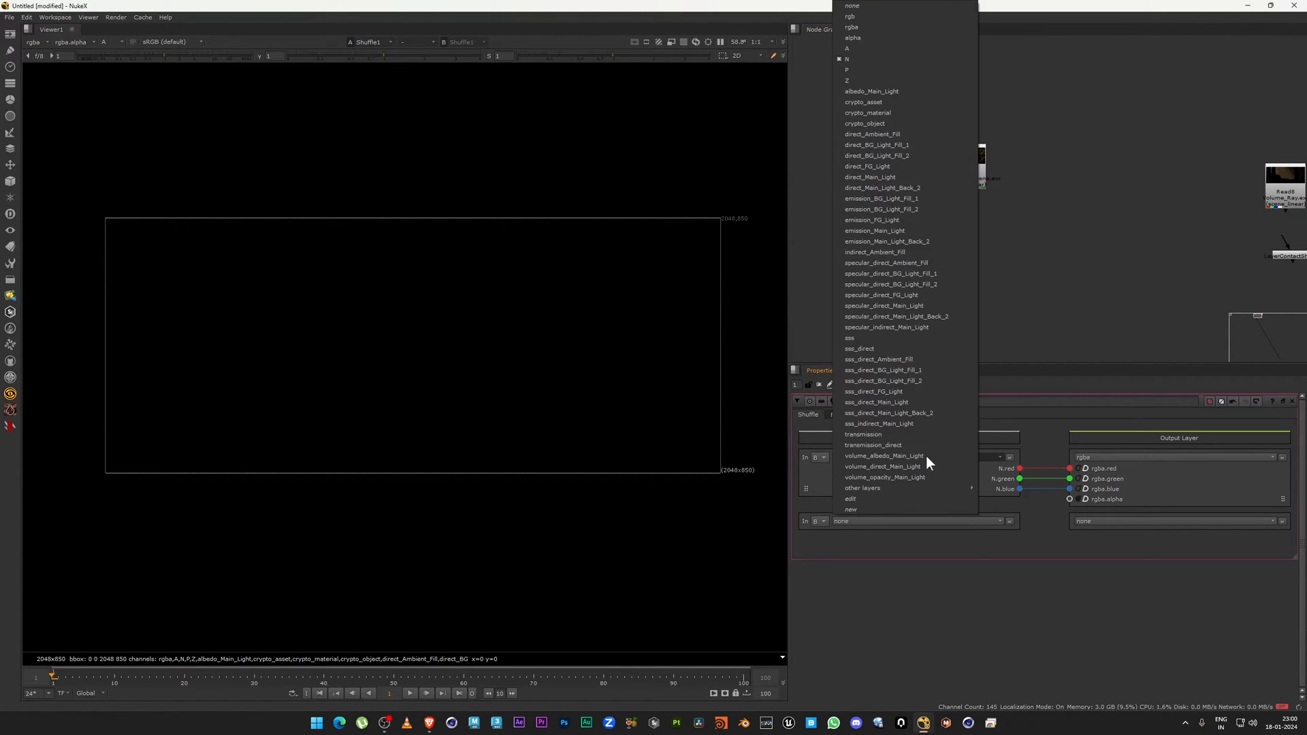
click(873, 55)
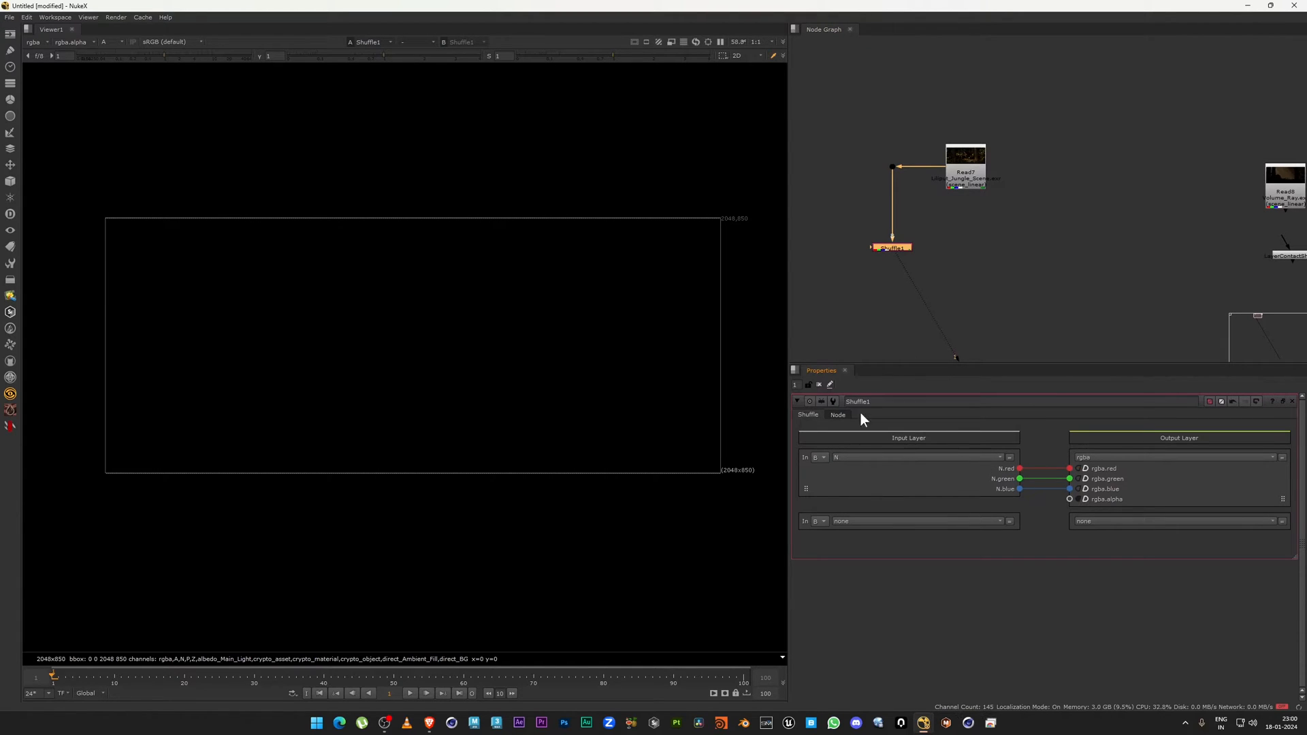
key(a)
Set Shuffle1's input layer to P and look over the position pass.
click(861, 454)
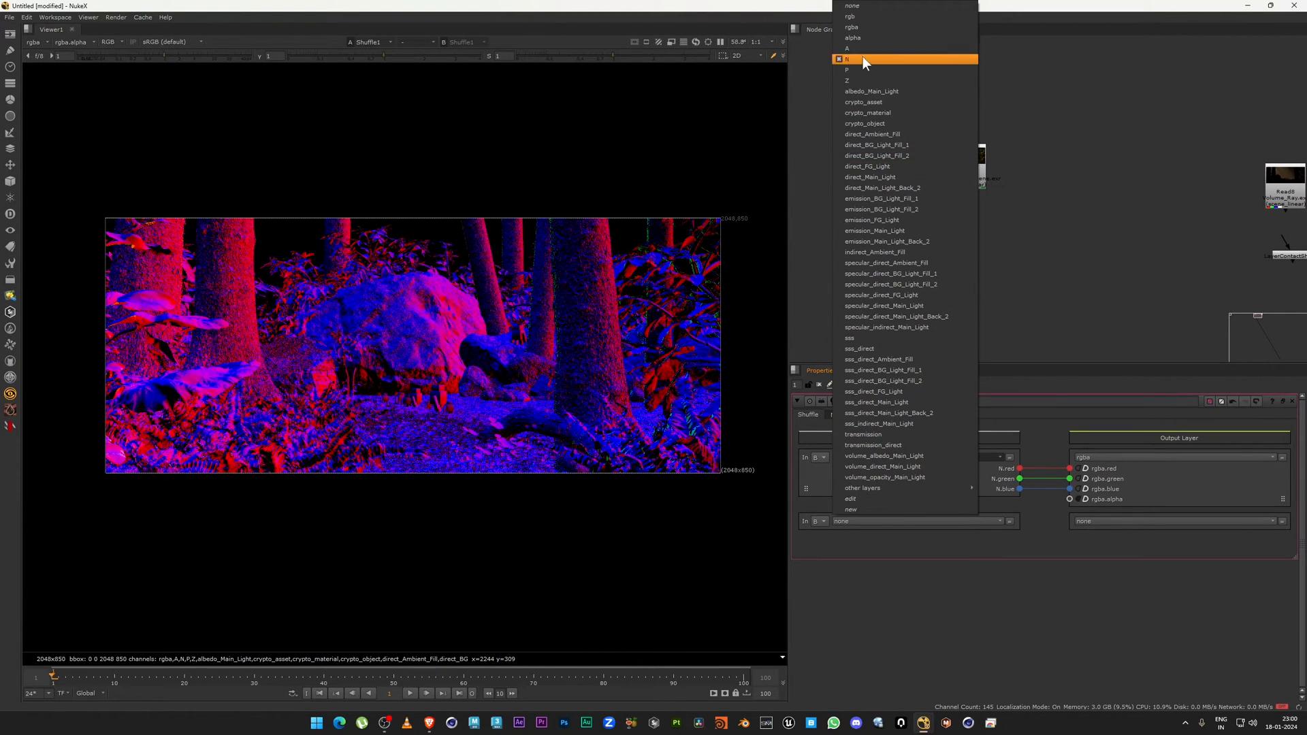
click(861, 67)
drag(627, 126, 27, 527)
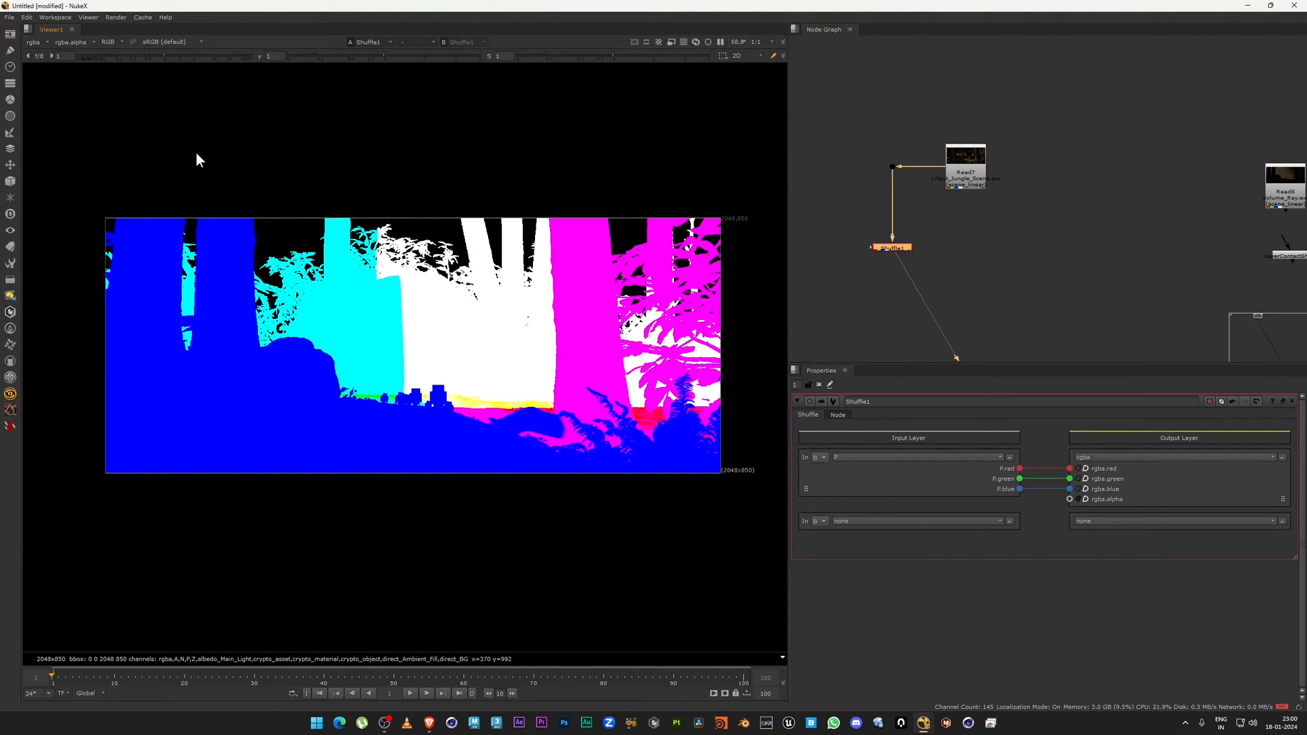
Examine the P pass with the viewer gain and gamma lowered one at a time, resetting each to 1.
click(133, 55)
drag(129, 52, 92, 57)
ctrl+click(97, 58)
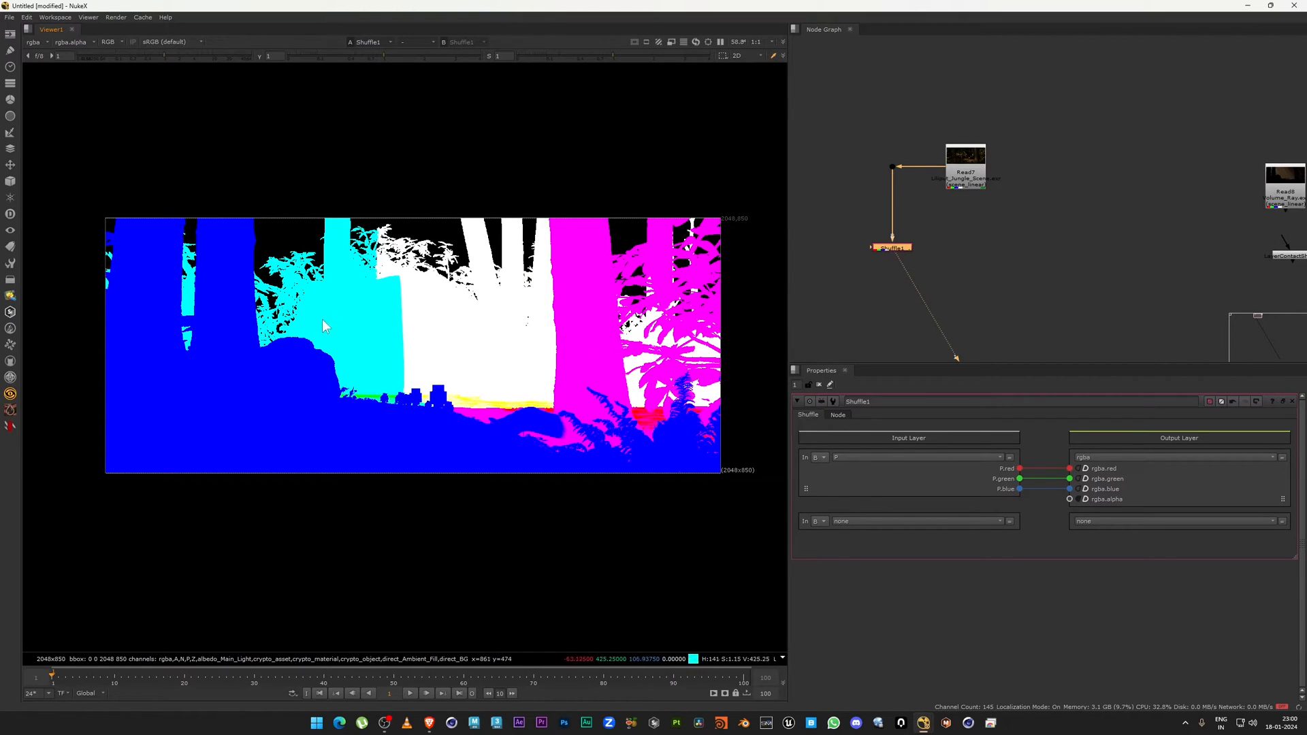
drag(80, 52, 55, 55)
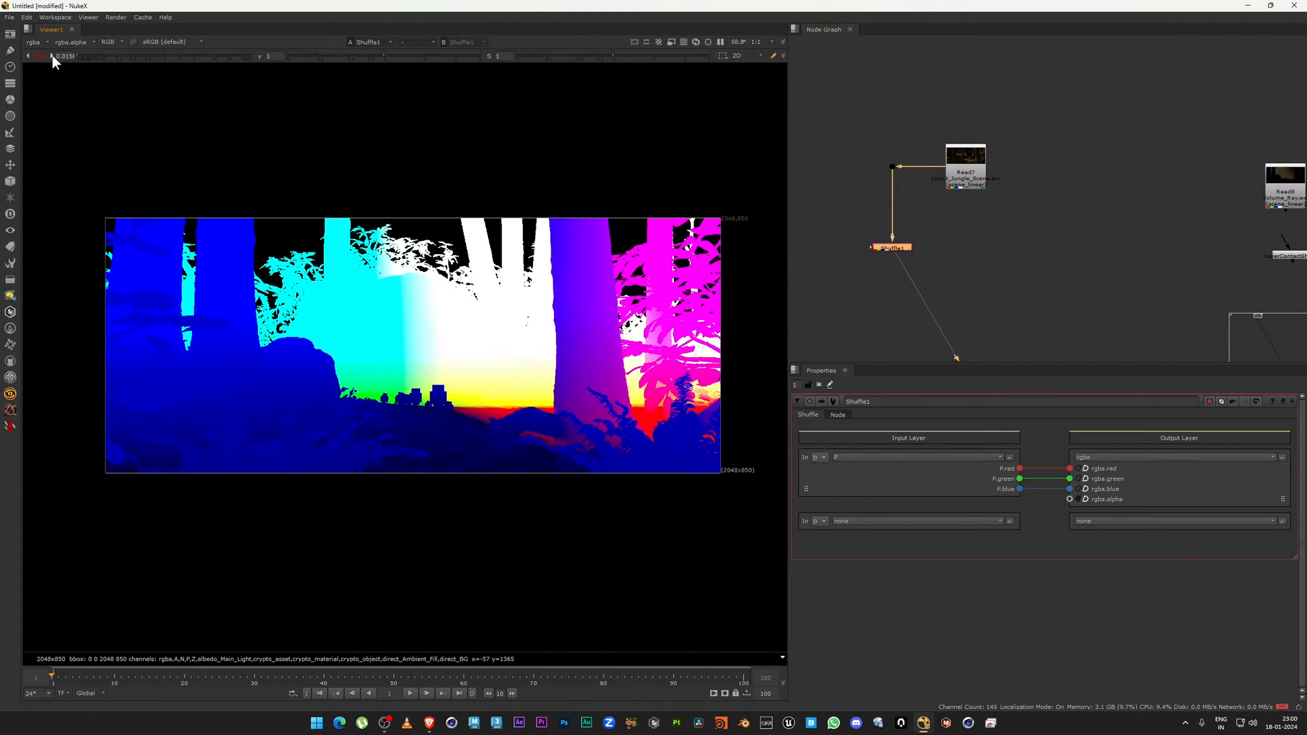
mouse_move(67, 53)
middle_down()
mouse_move(42, 55)
mouse_move(90, 60)
middle_up()
ctrl+click(124, 57)
drag(368, 55, 275, 59)
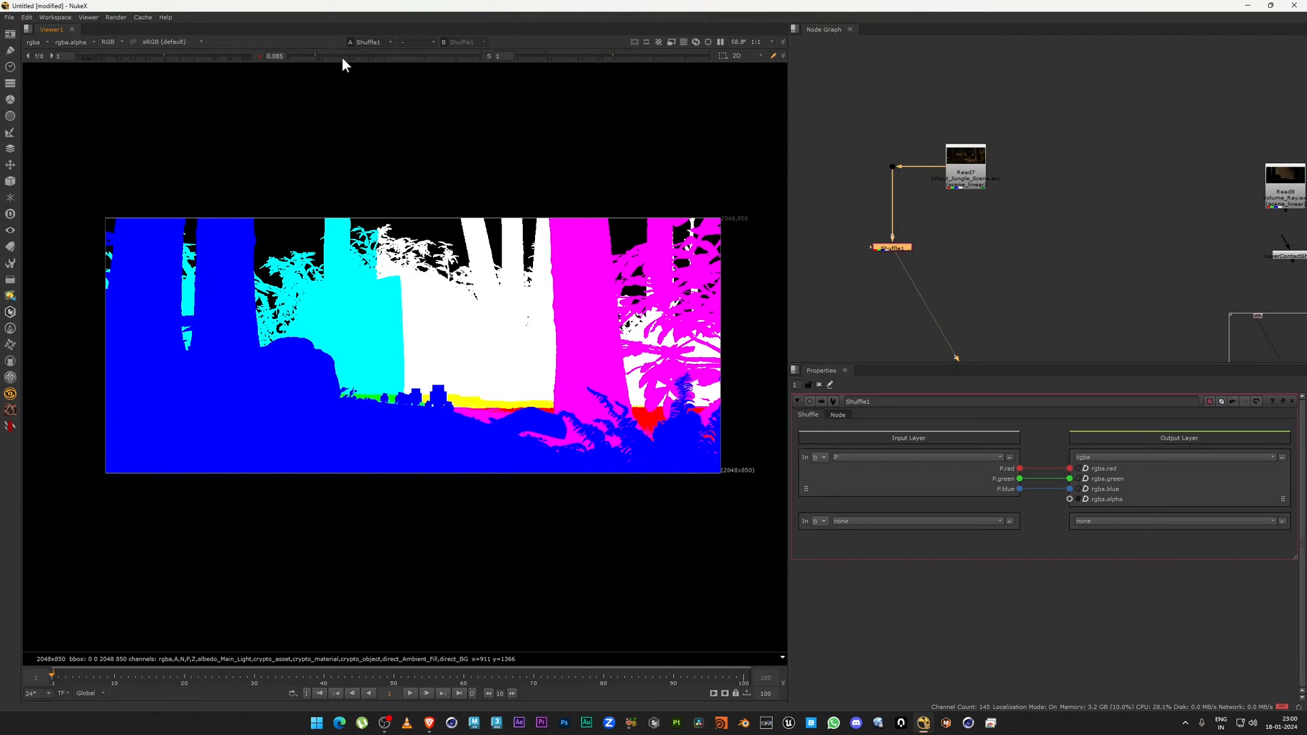
ctrl+click(381, 55)
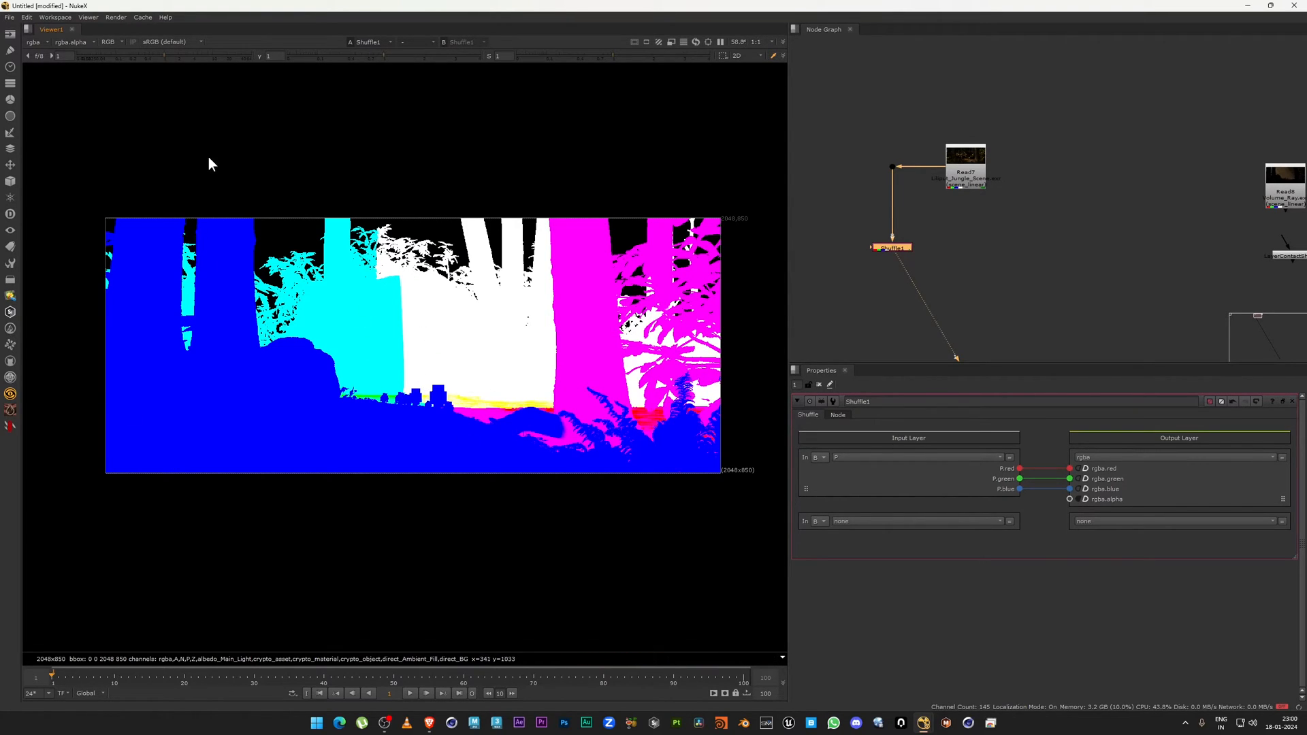
Check the P pass once more at a viewer gain of about 0.015 and restore the gain to 1.
drag(90, 57, 75, 56)
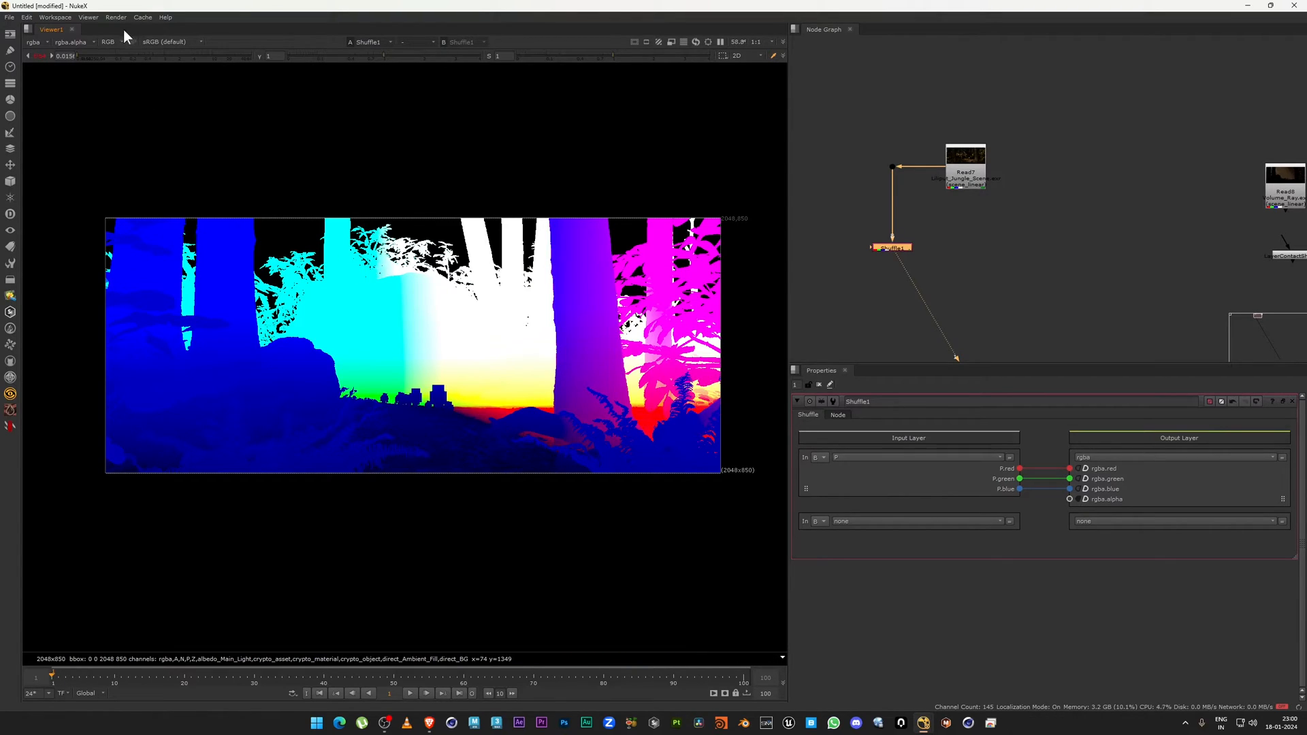
ctrl+click(215, 58)
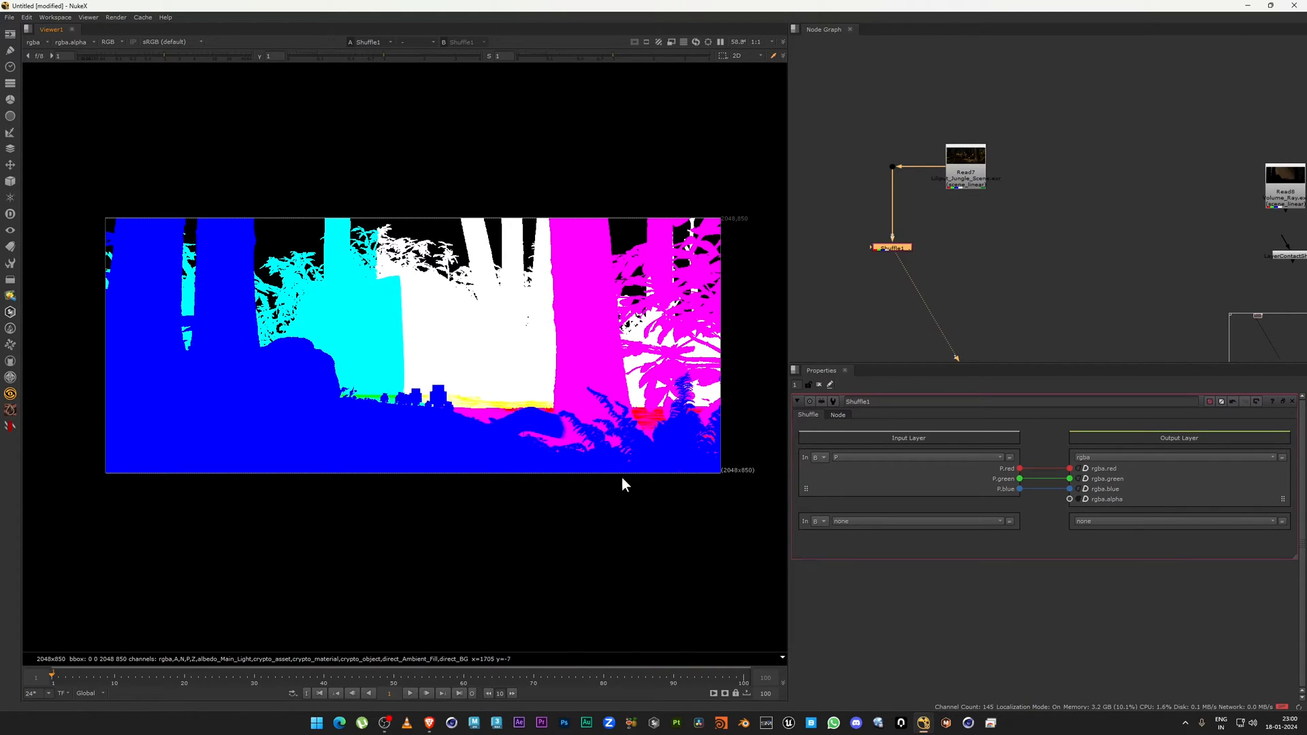
Set Shuffle1's input layer to Z and lower the viewer gain to about 0.0006 to view the depth pass.
click(865, 457)
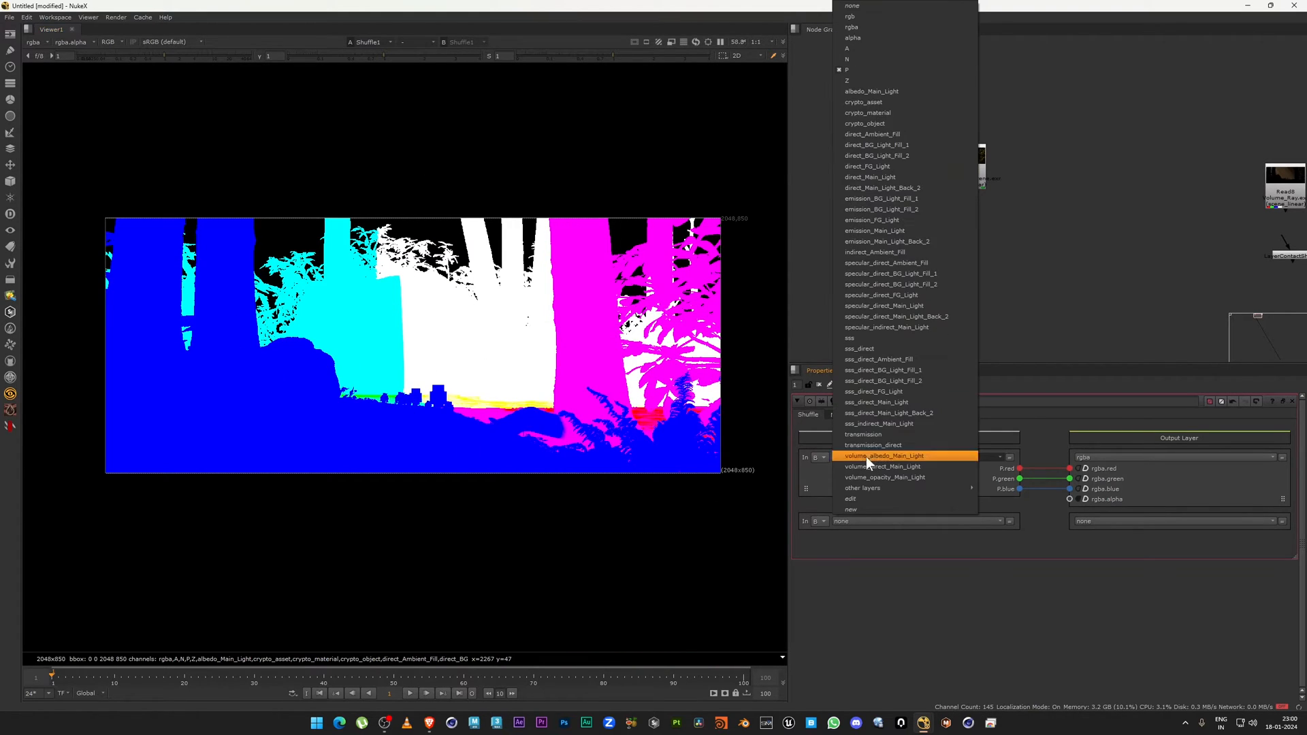
click(901, 85)
drag(95, 56, 56, 61)
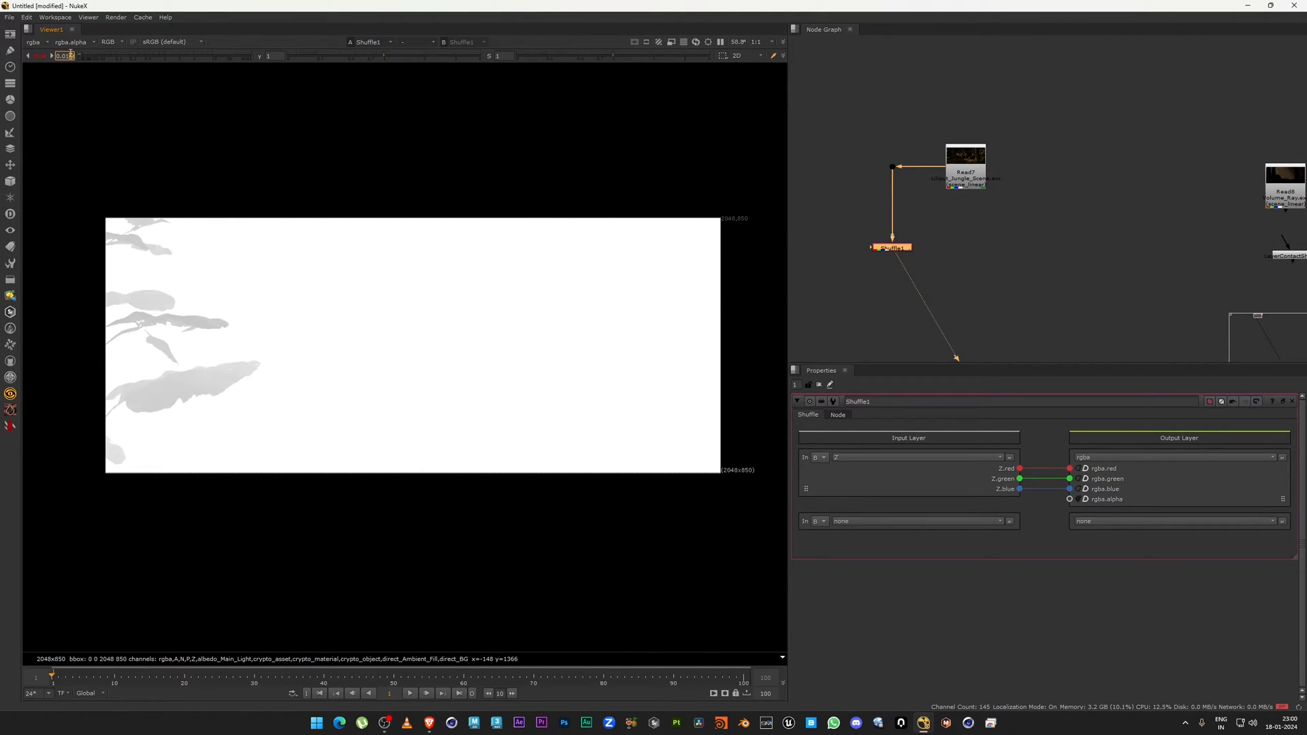
key(Down)
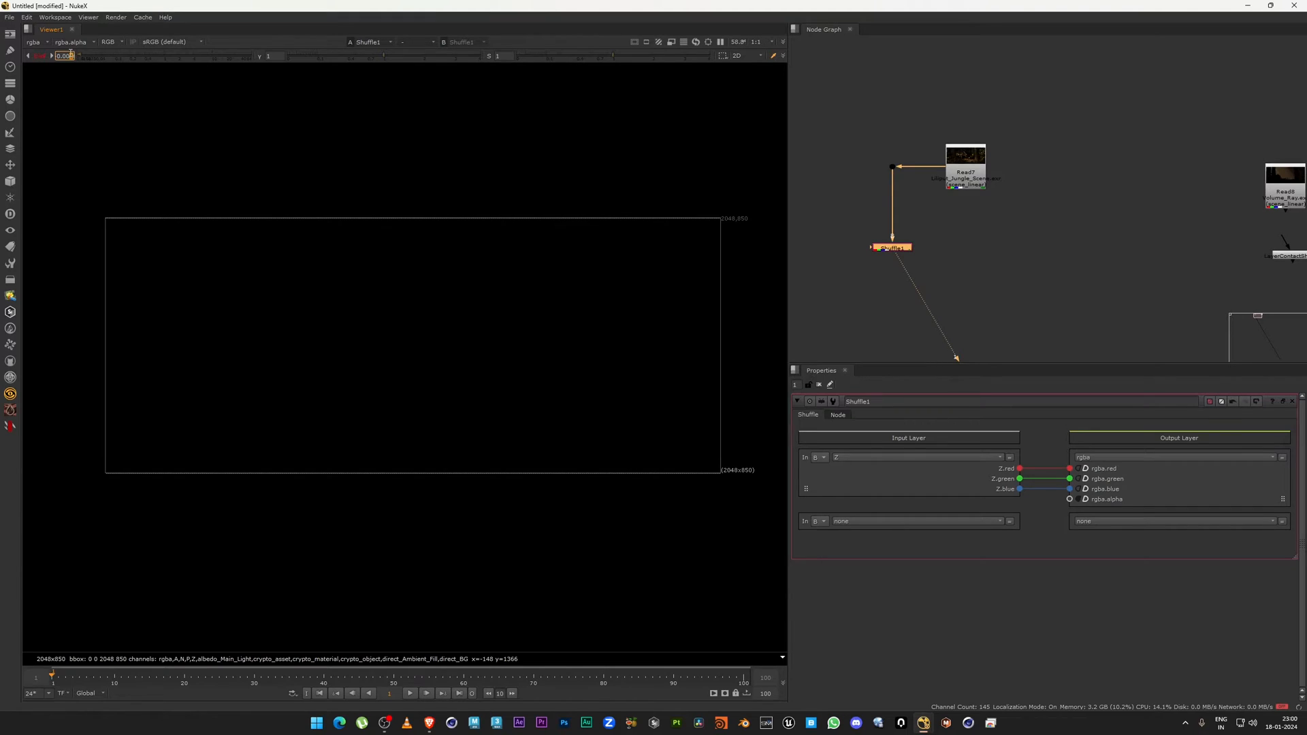
key(Up)
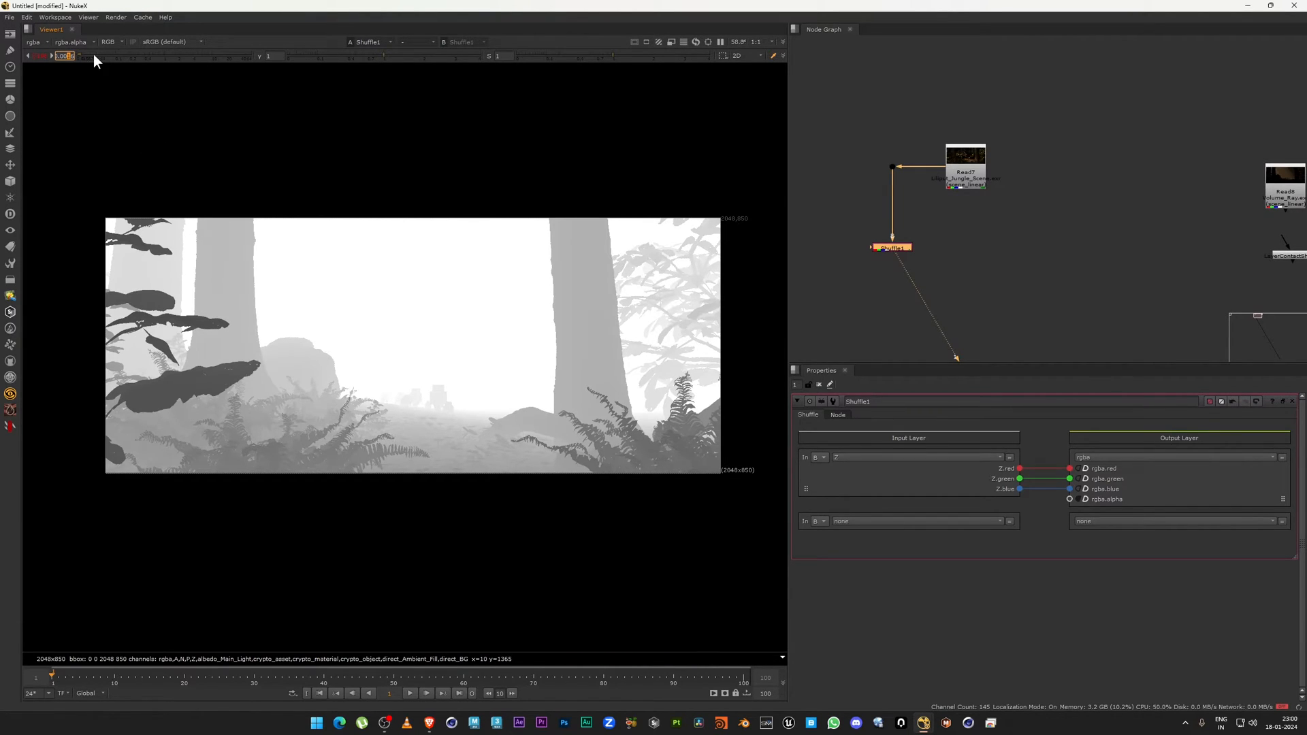
key(Down)
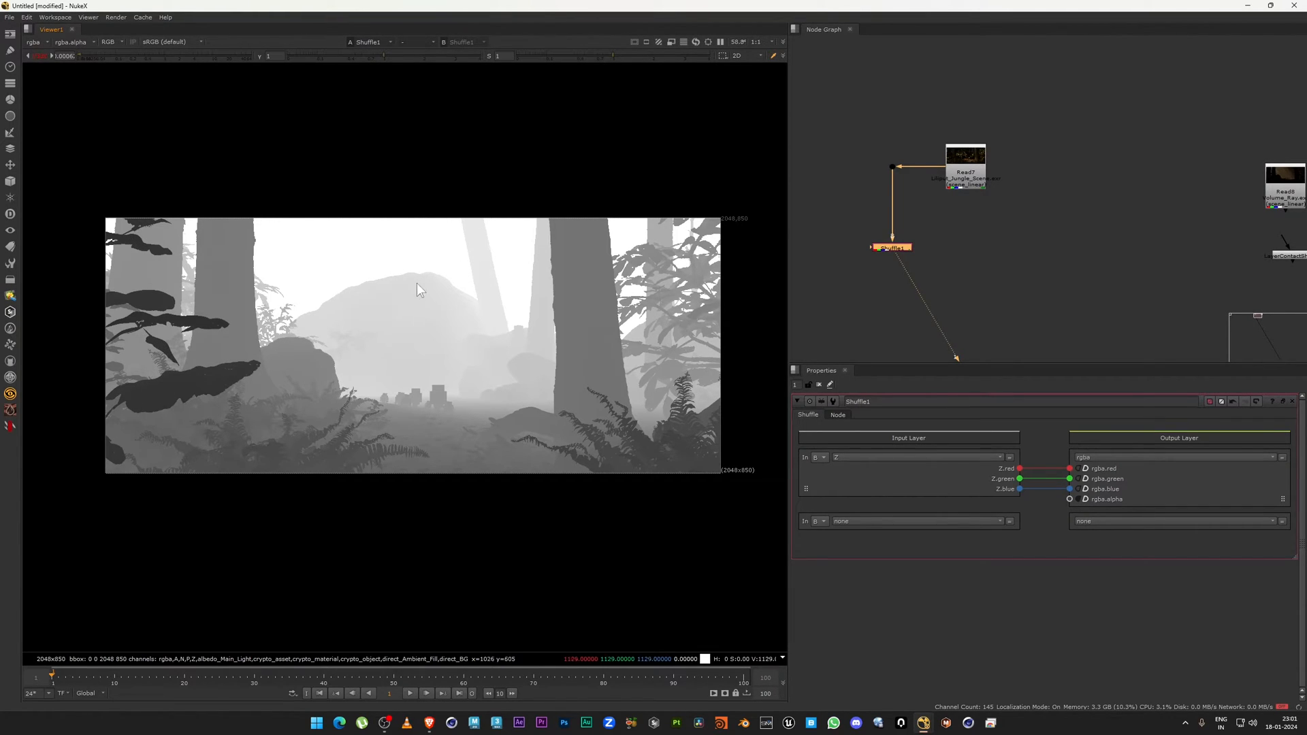
Reduce the viewer gain further in small steps to examine the distant depth, and reset it to 1.
click(68, 55)
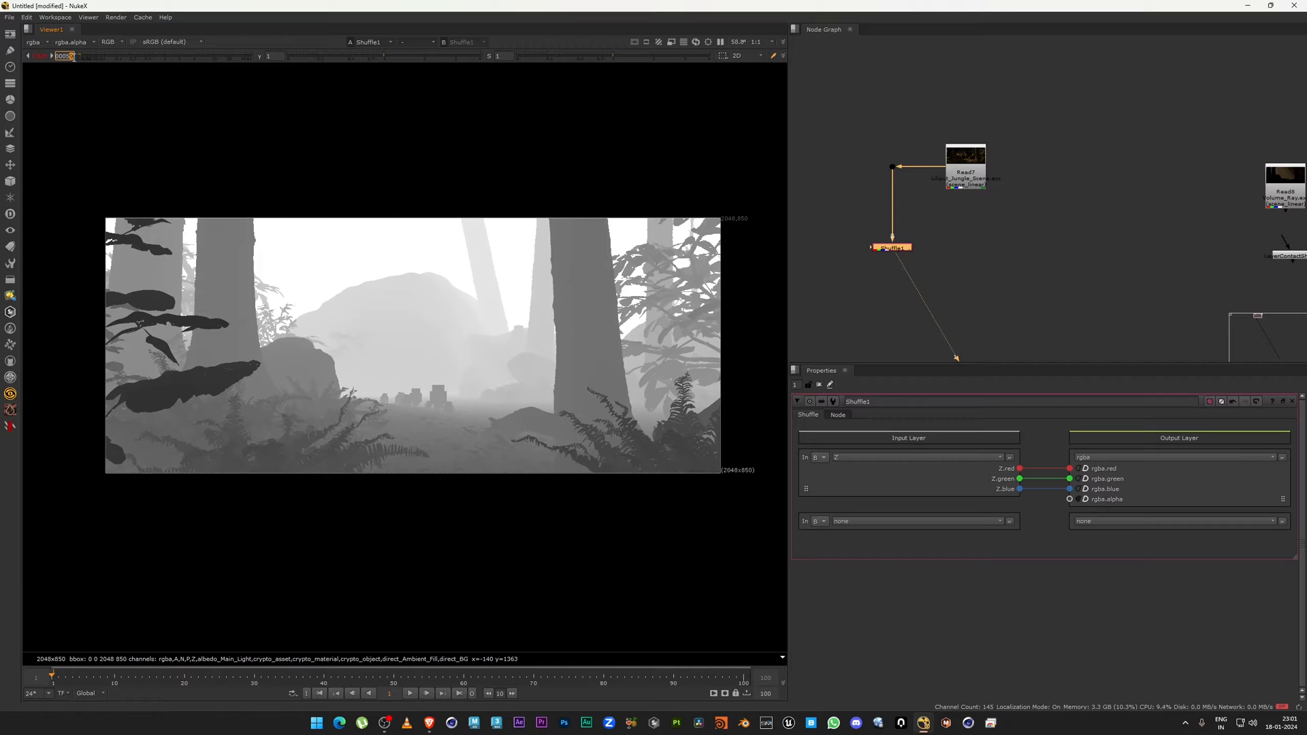
scroll(74, 57, down, 13)
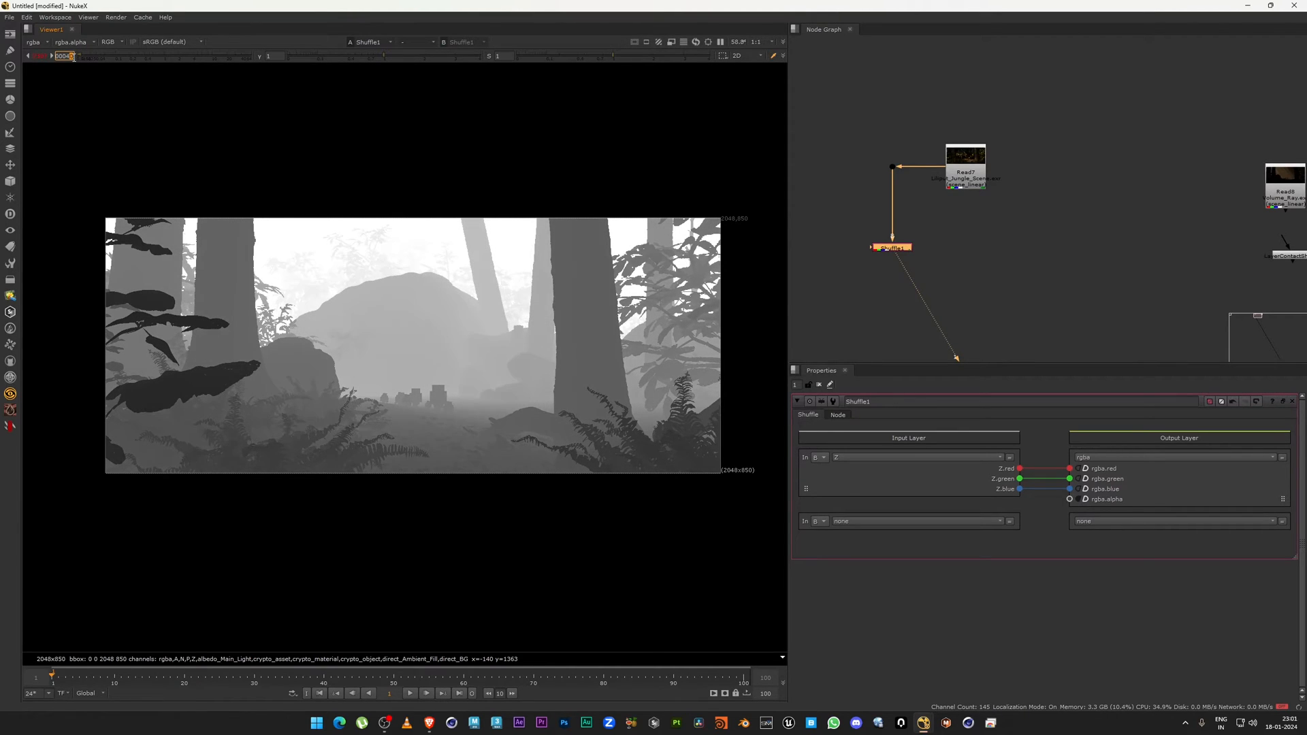
scroll(72, 57, down, 10)
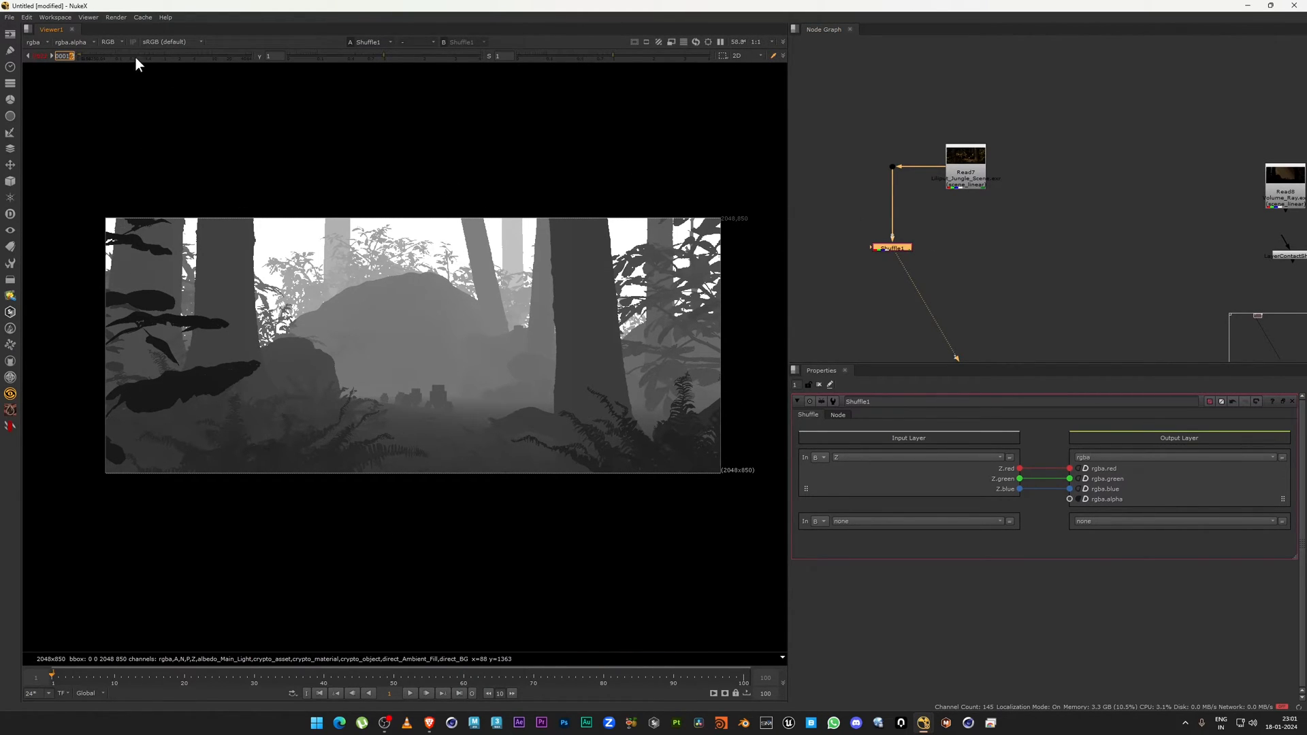
text(1)
key(Return)
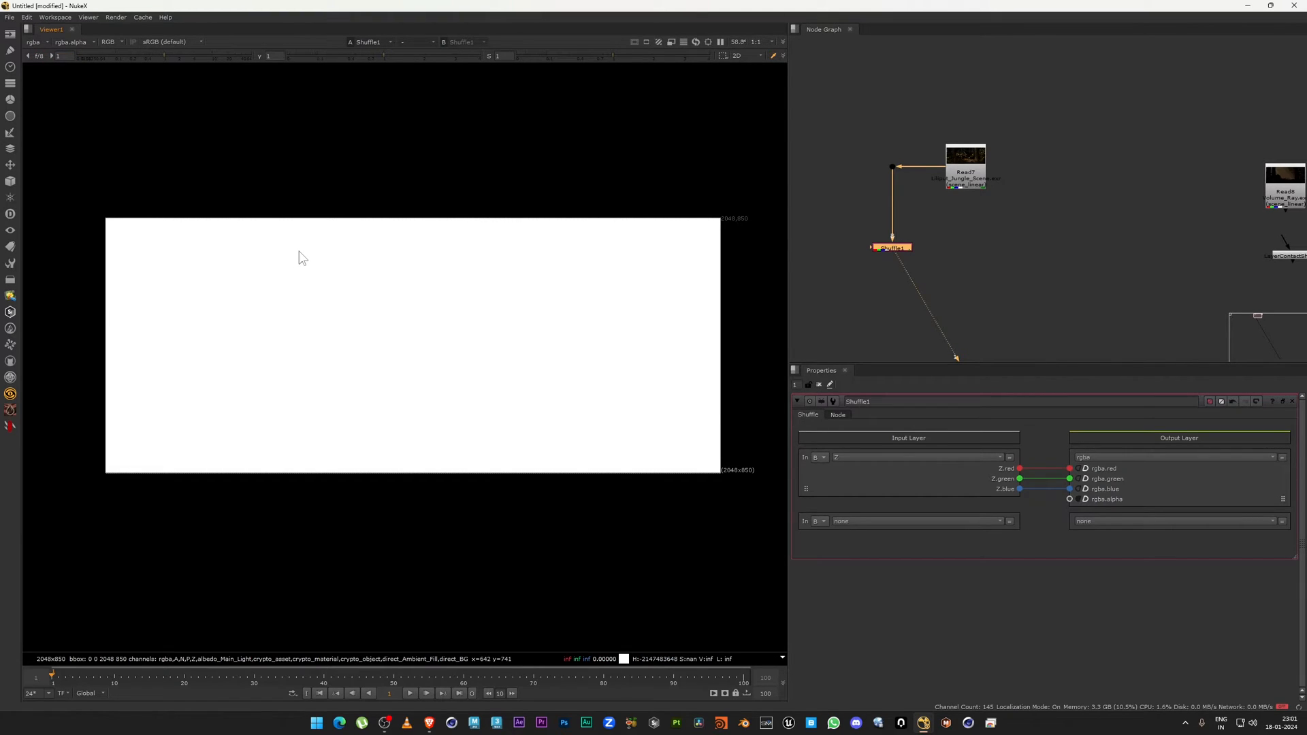
Set Shuffle1's input layer to albedo_Main_Light and look over the whole albedo pass.
click(859, 457)
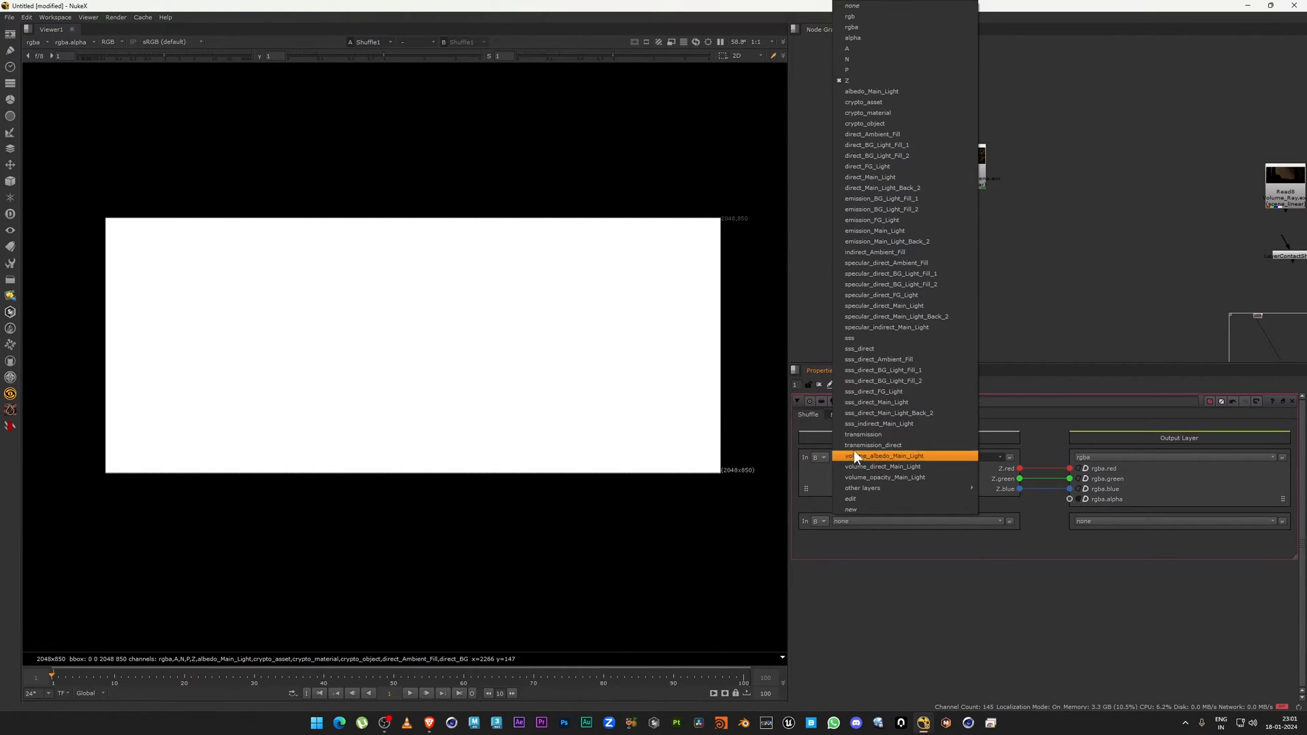
click(888, 91)
click(888, 89)
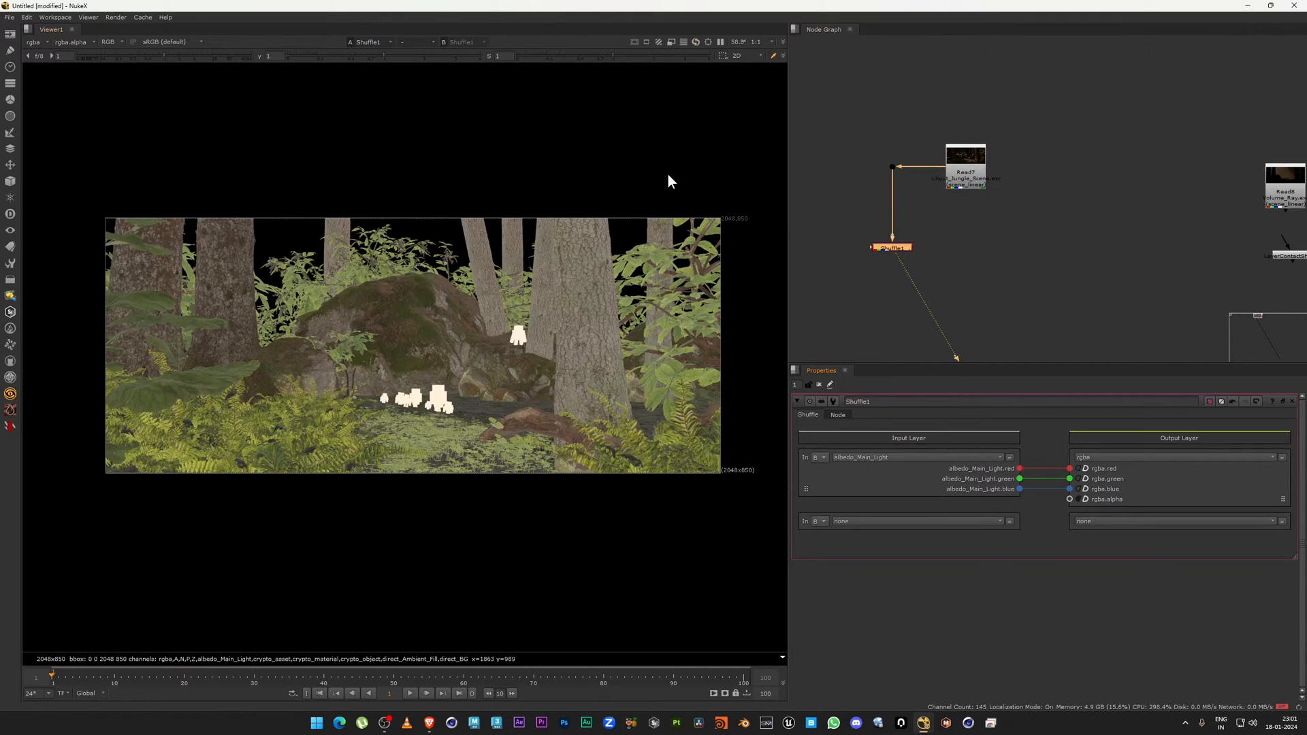
drag(739, 176, 97, 521)
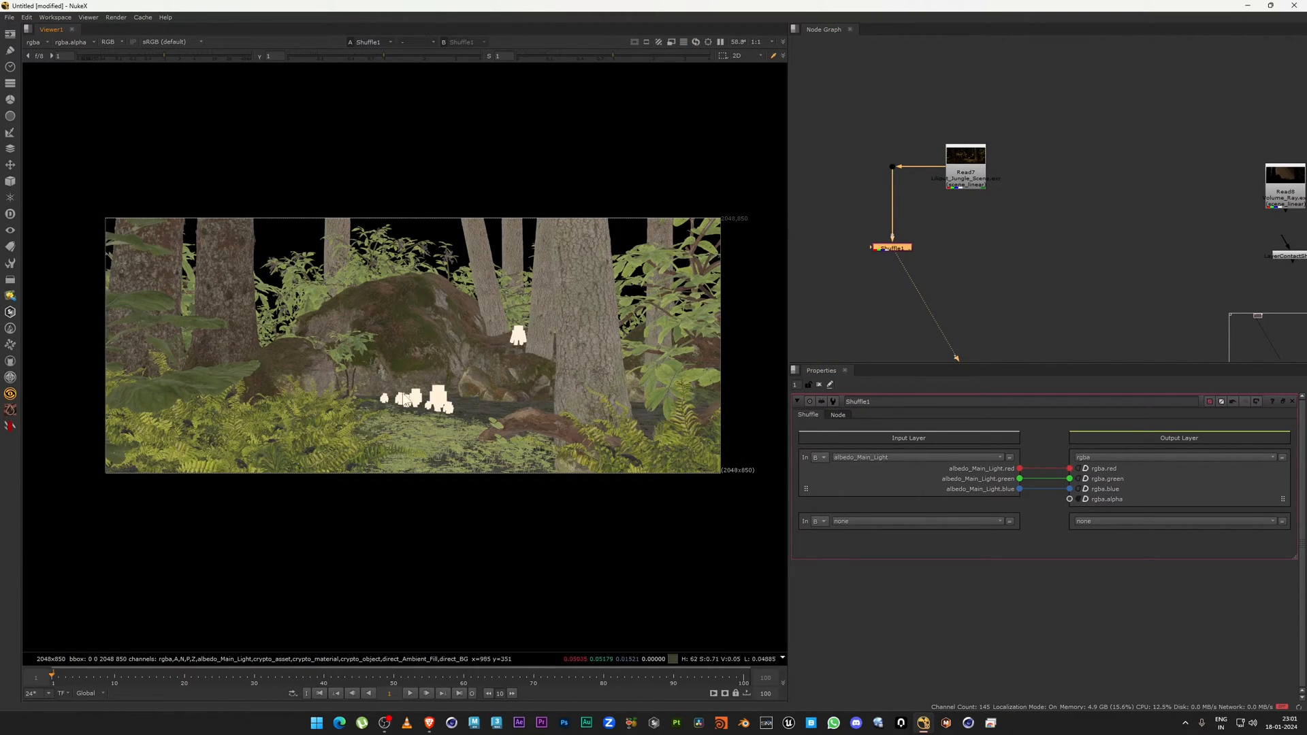
Examine the albedo pass up close on the tree trunks, rocks, small white figures, fallen log and ferns.
scroll(554, 354, up, 8)
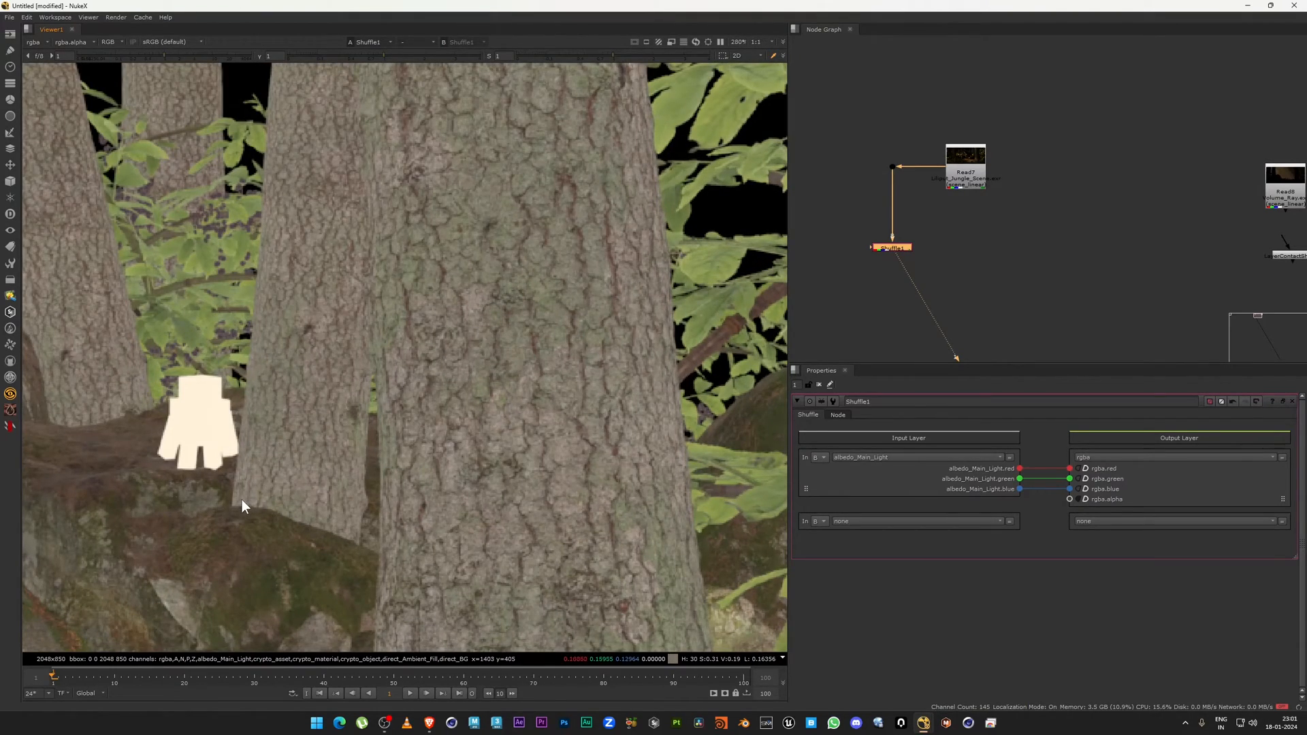
middle_drag(232, 364, 482, 207)
middle_drag(278, 341, 452, 287)
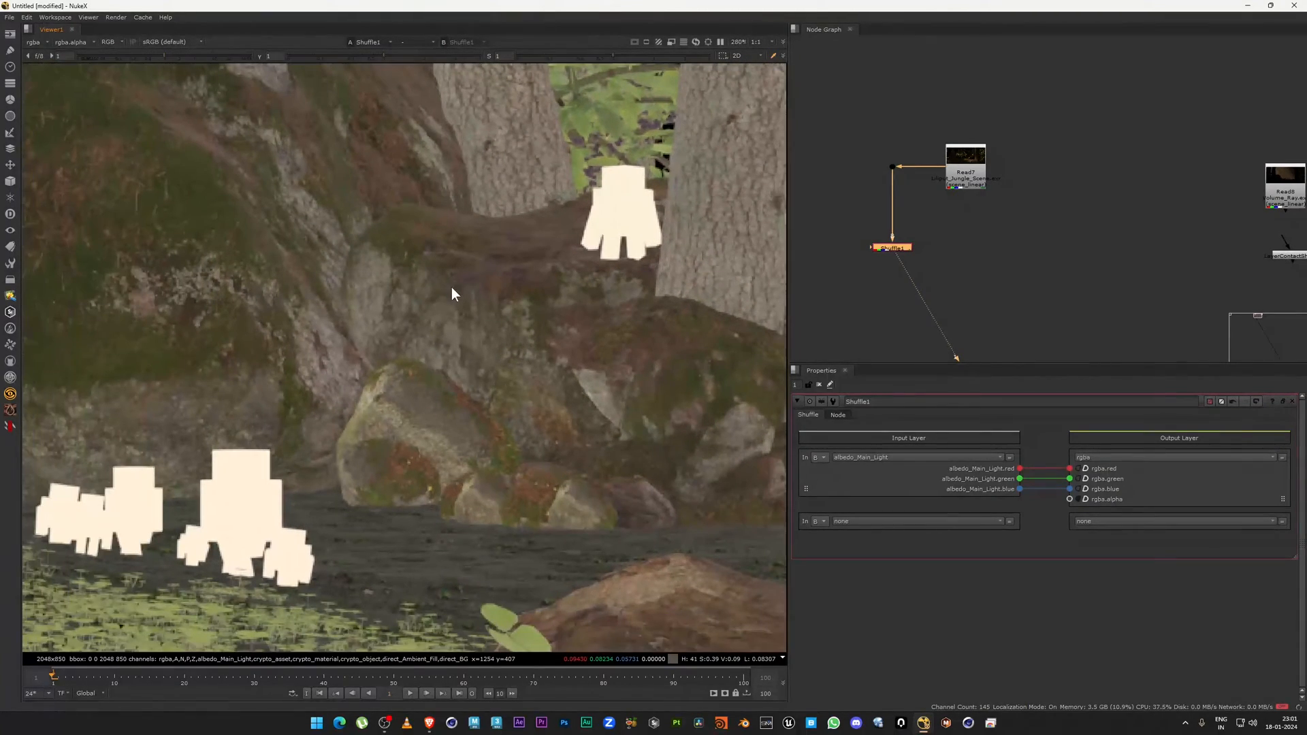
middle_drag(328, 300, 410, 250)
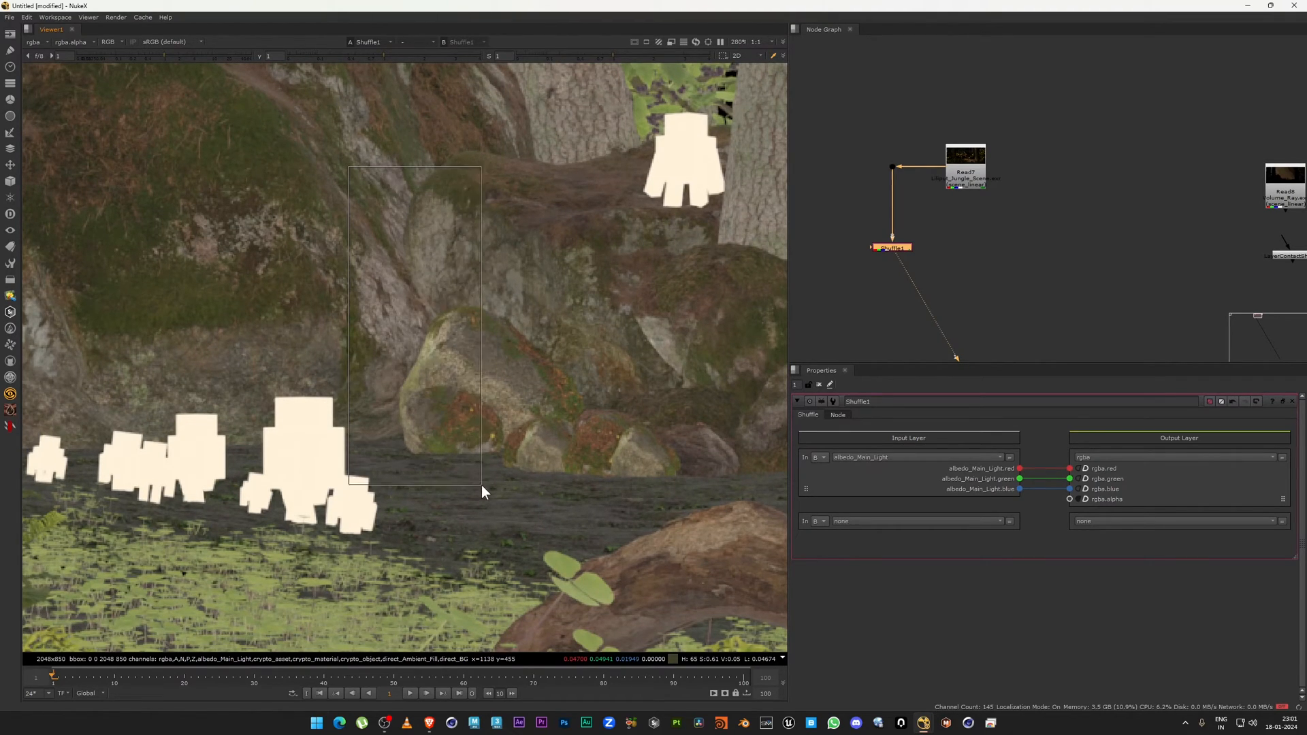
scroll(470, 484, down, 5)
scroll(404, 355, down, 1)
middle_drag(405, 355, 488, 355)
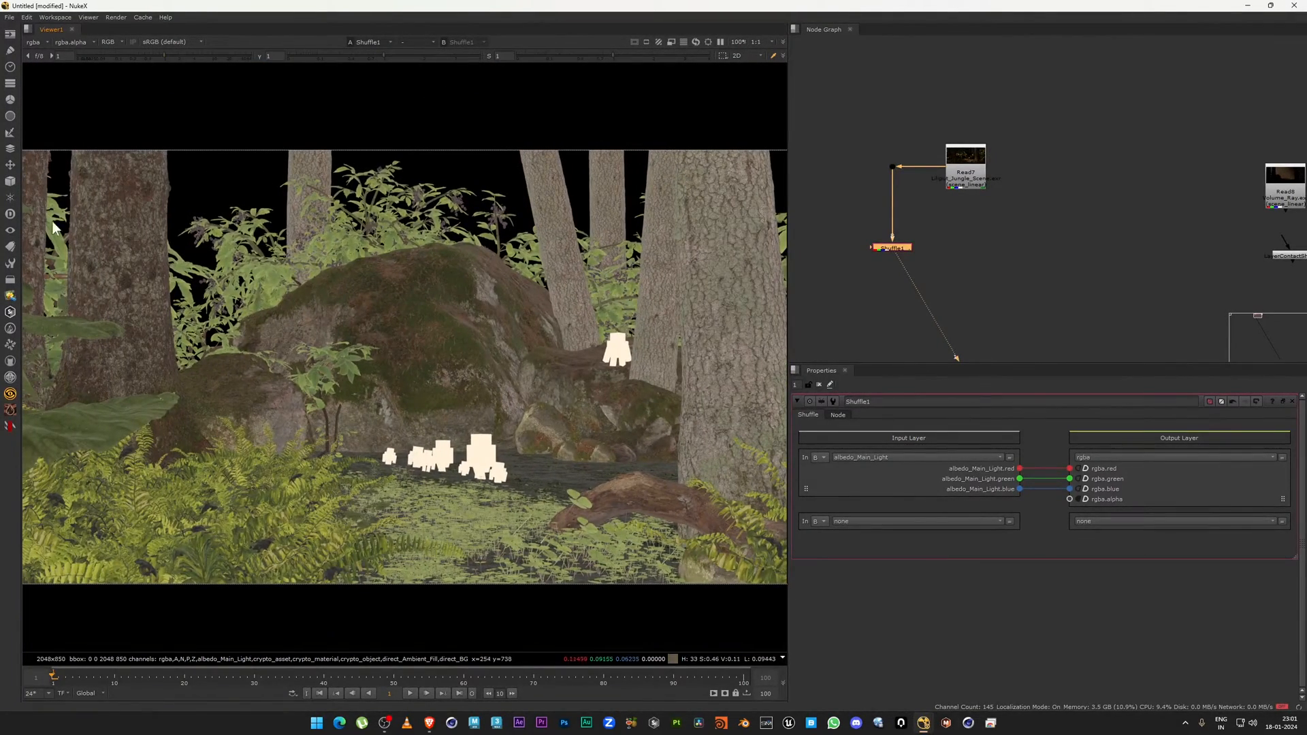
middle_drag(228, 369, 290, 374)
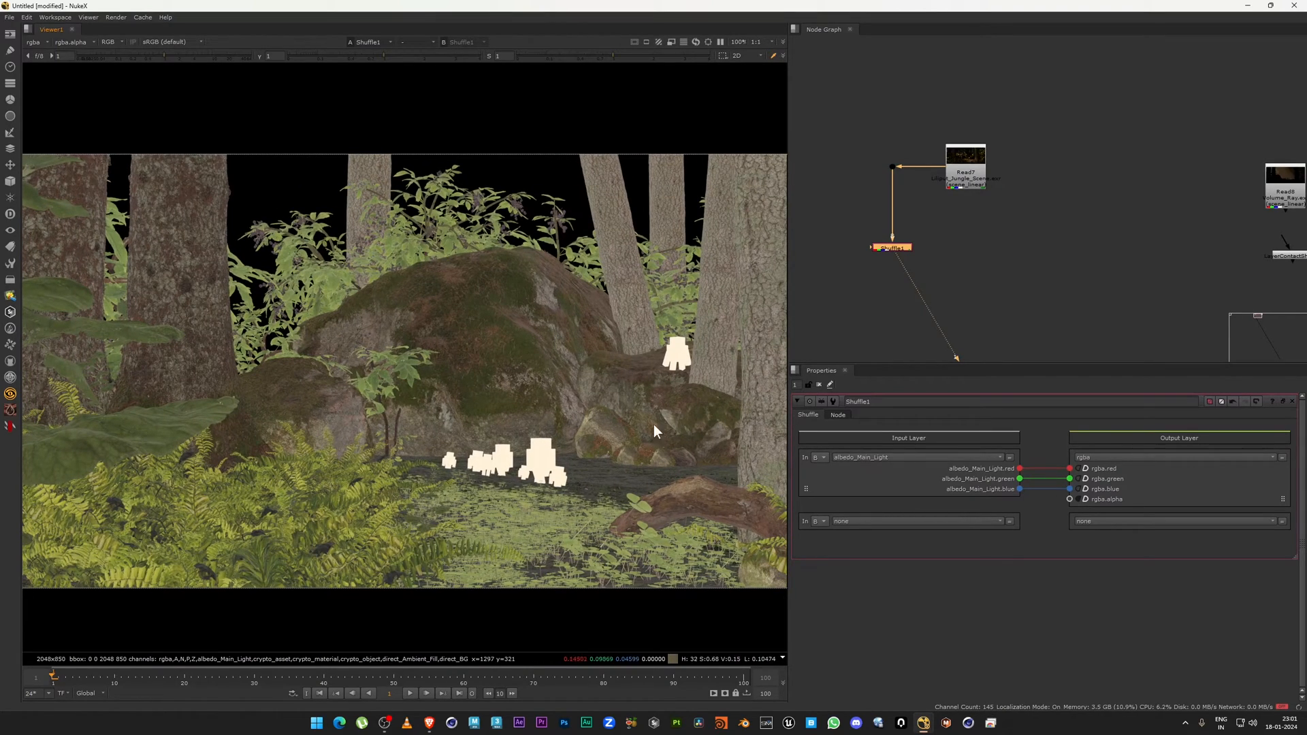
middle_drag(619, 406, 579, 397)
scroll(578, 397, down, 2)
scroll(598, 402, up, 6)
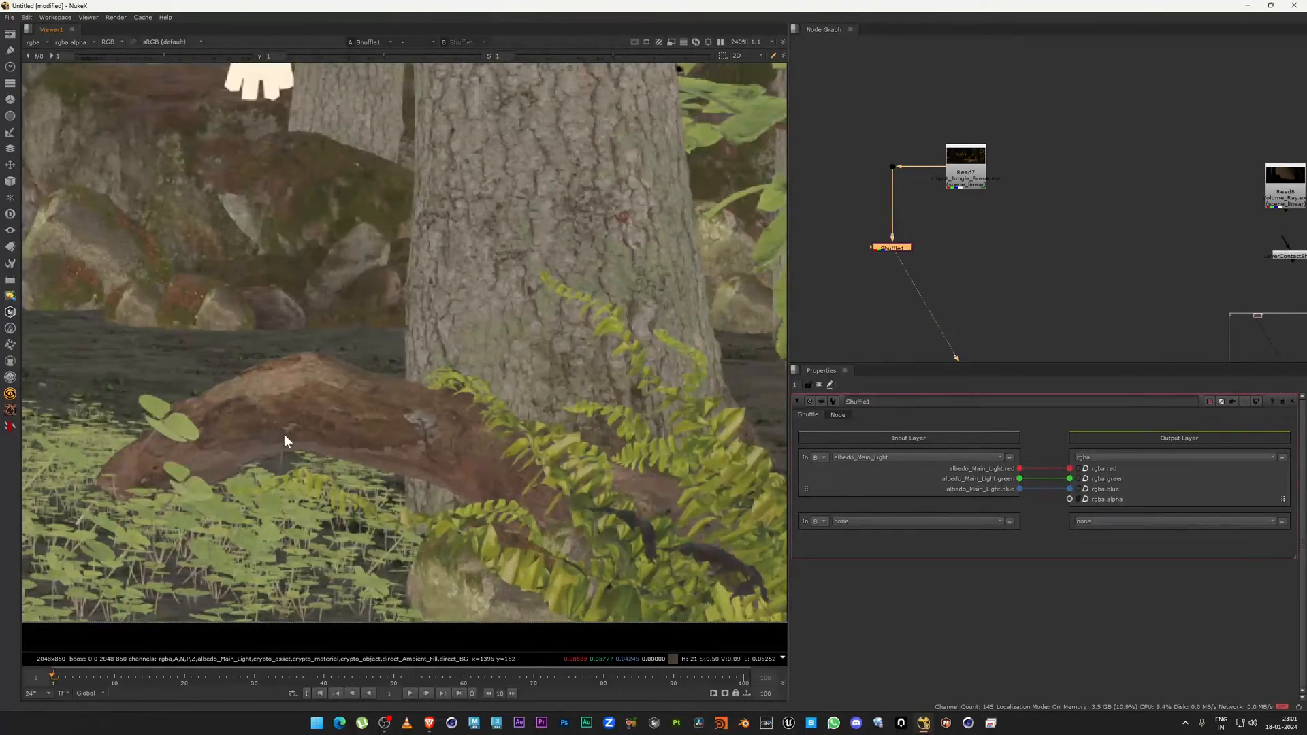
scroll(271, 407, up, 3)
scroll(375, 401, down, 6)
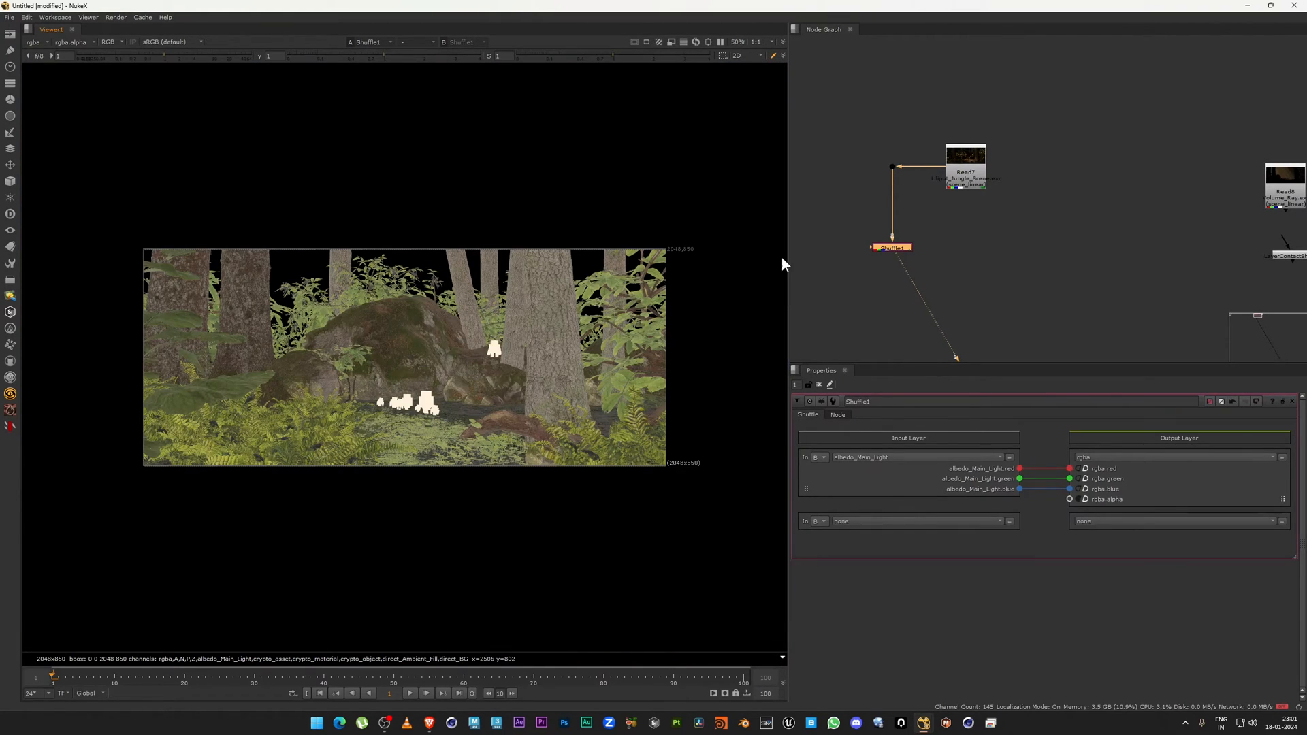
click(878, 458)
click(614, 419)
drag(282, 215, 512, 386)
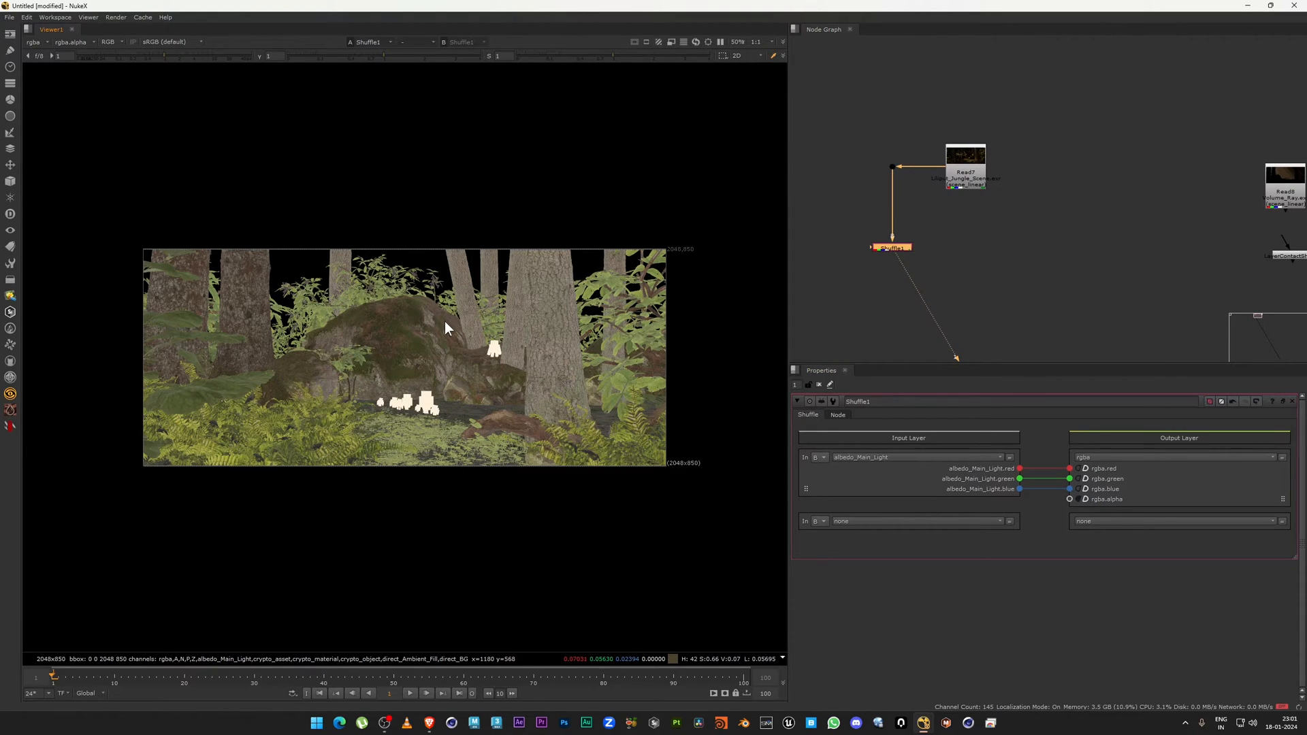
scroll(444, 322, up, 2)
click(900, 457)
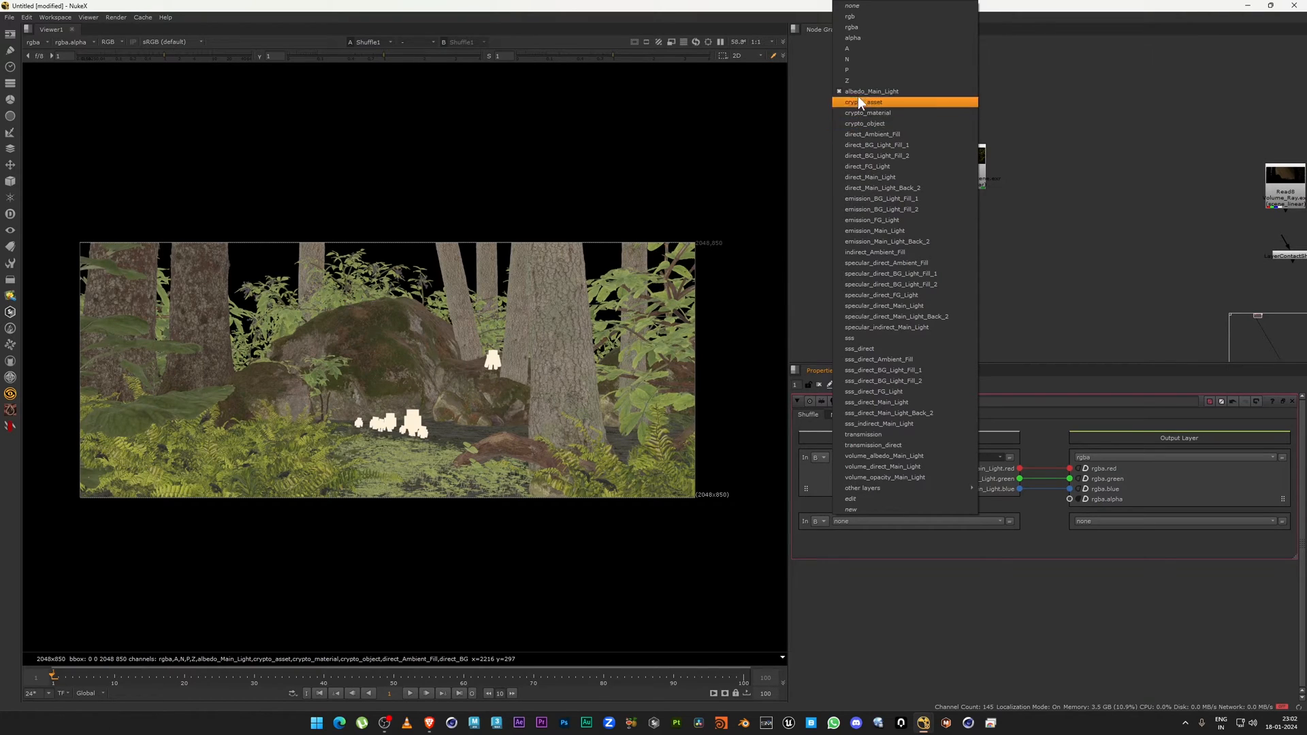
click(1076, 191)
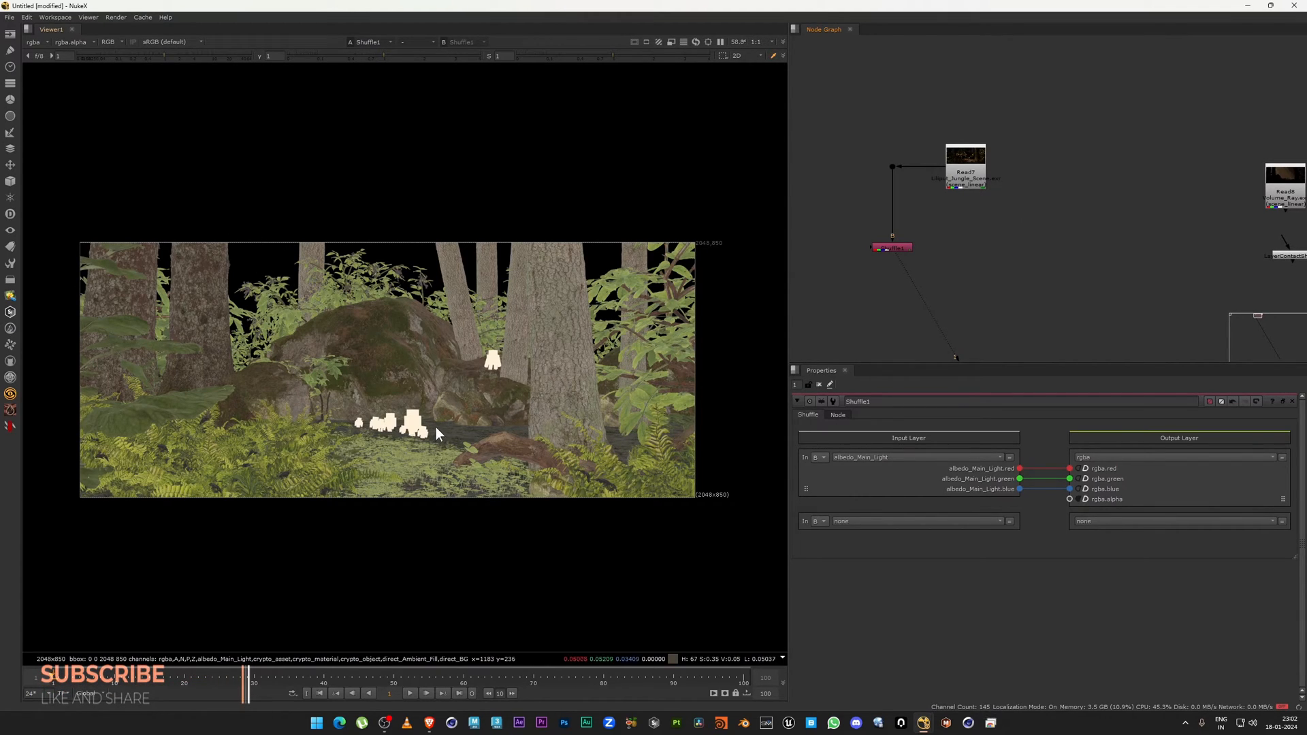
Set Shuffle1's input layer to direct_Ambient_Fill and look over the ambient fill pass.
click(905, 459)
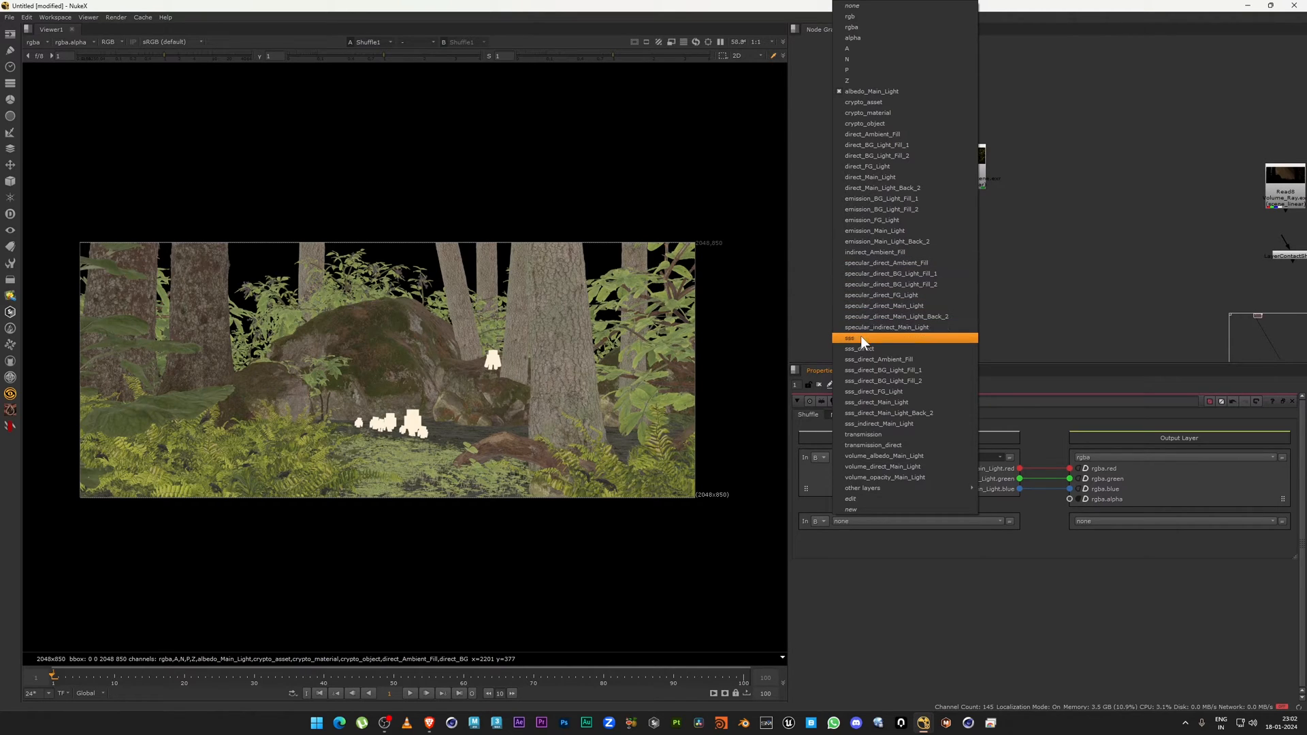
mouse_move(863, 488)
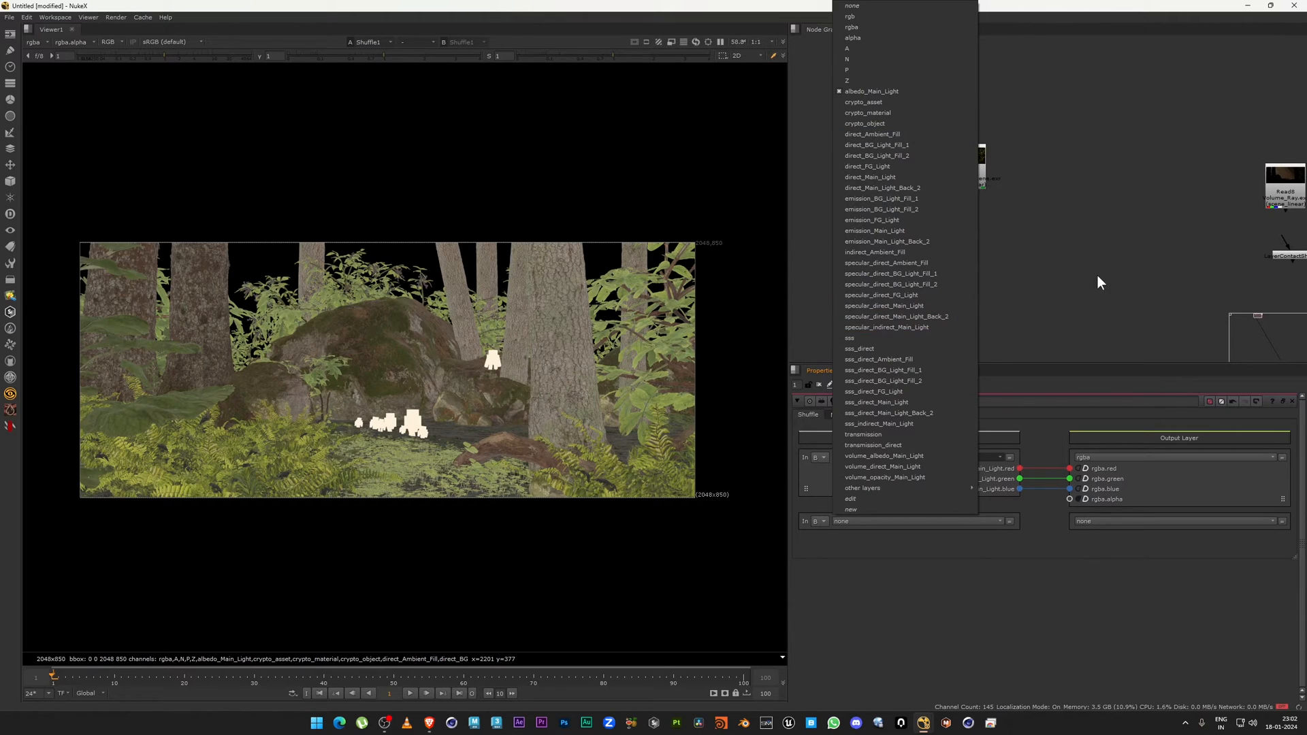
click(934, 136)
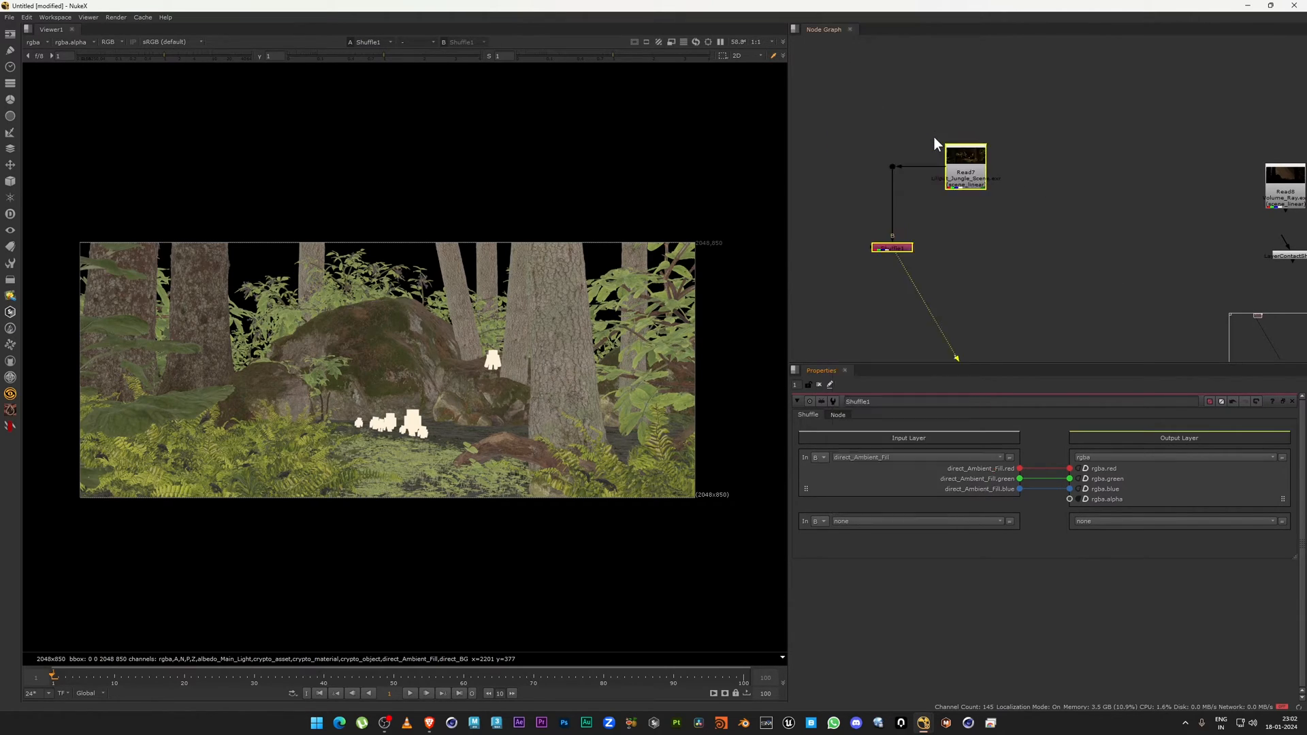
middle_drag(261, 223, 248, 220)
drag(163, 188, 662, 564)
click(892, 249)
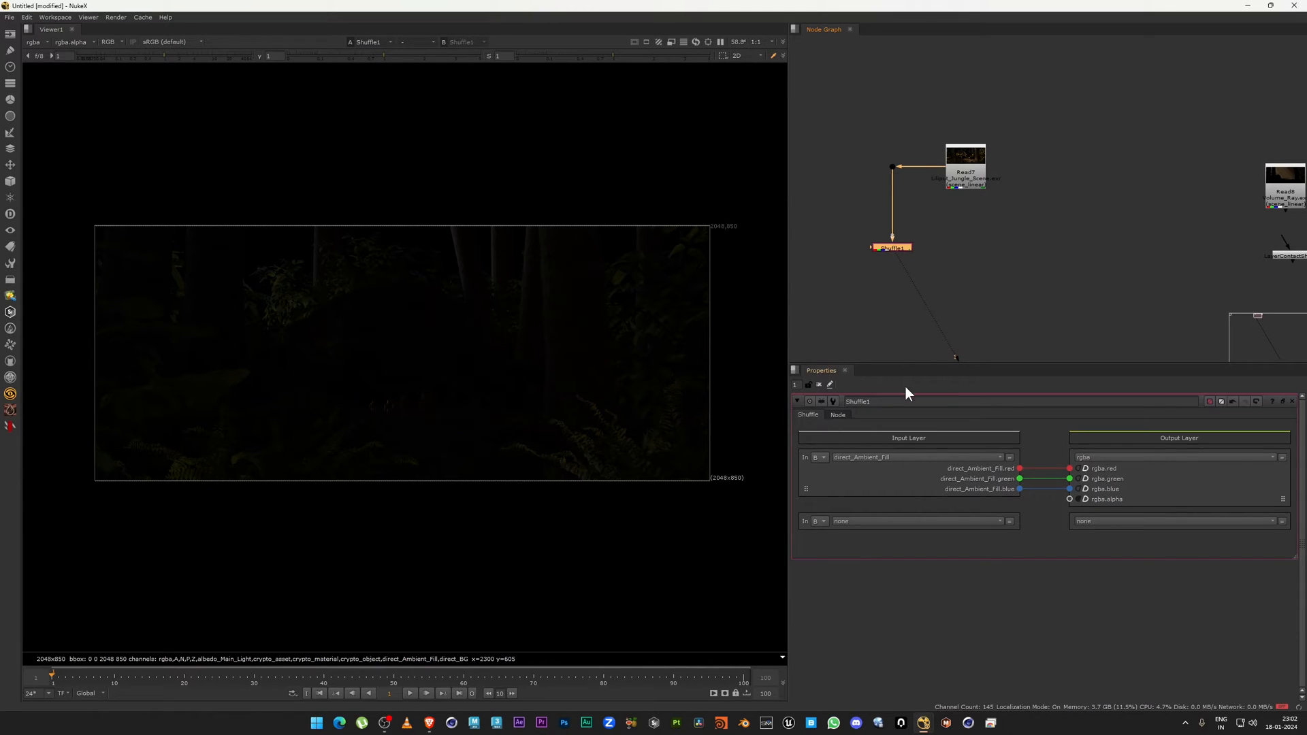
middle_drag(255, 198, 250, 197)
drag(65, 133, 211, 220)
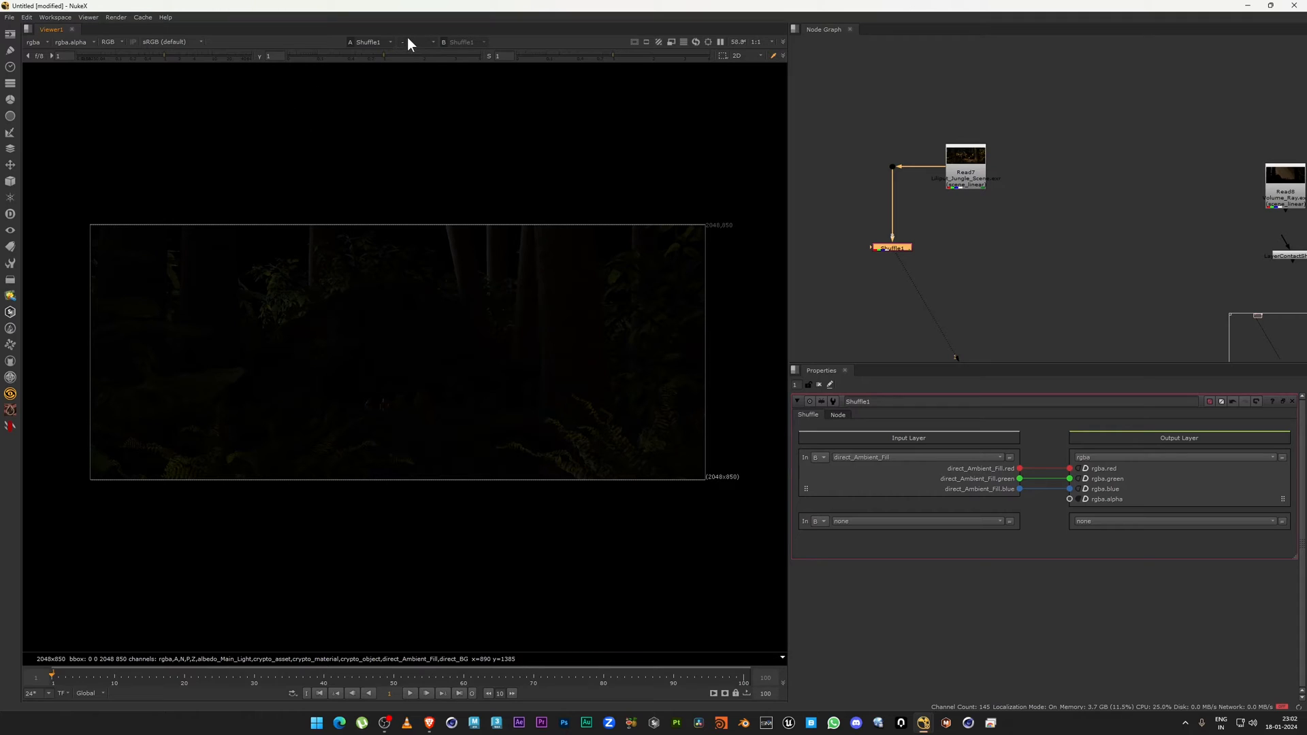
Inspect the ambient fill pass at a viewer gamma of 1.7 and reset the gamma to 1.
drag(402, 57, 413, 54)
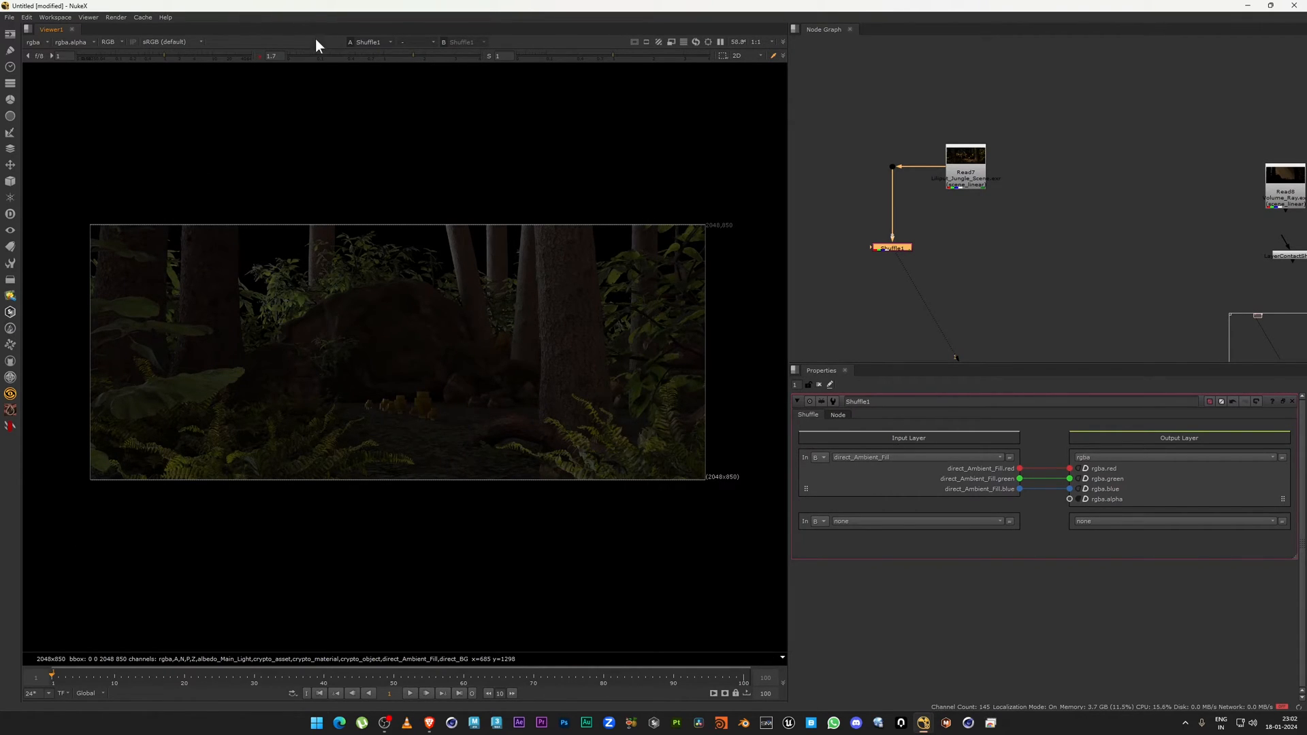
ctrl+click(322, 56)
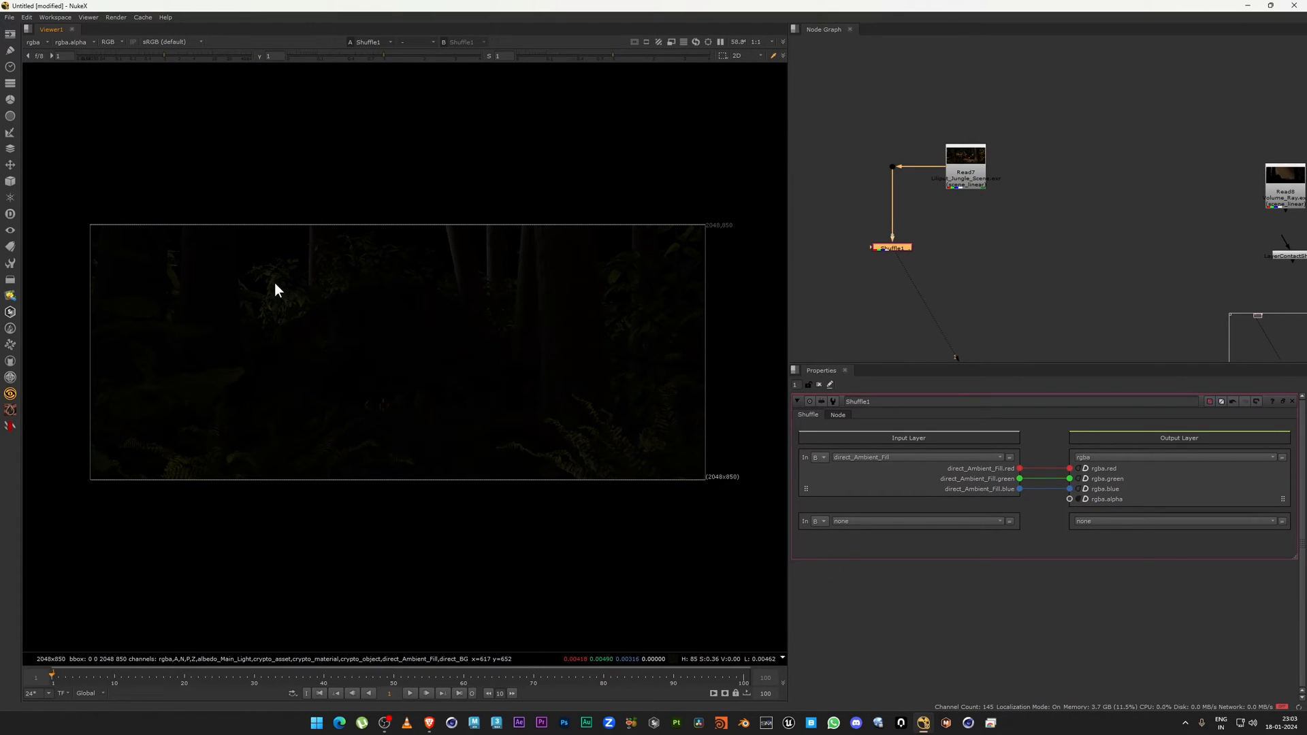
drag(187, 188, 708, 463)
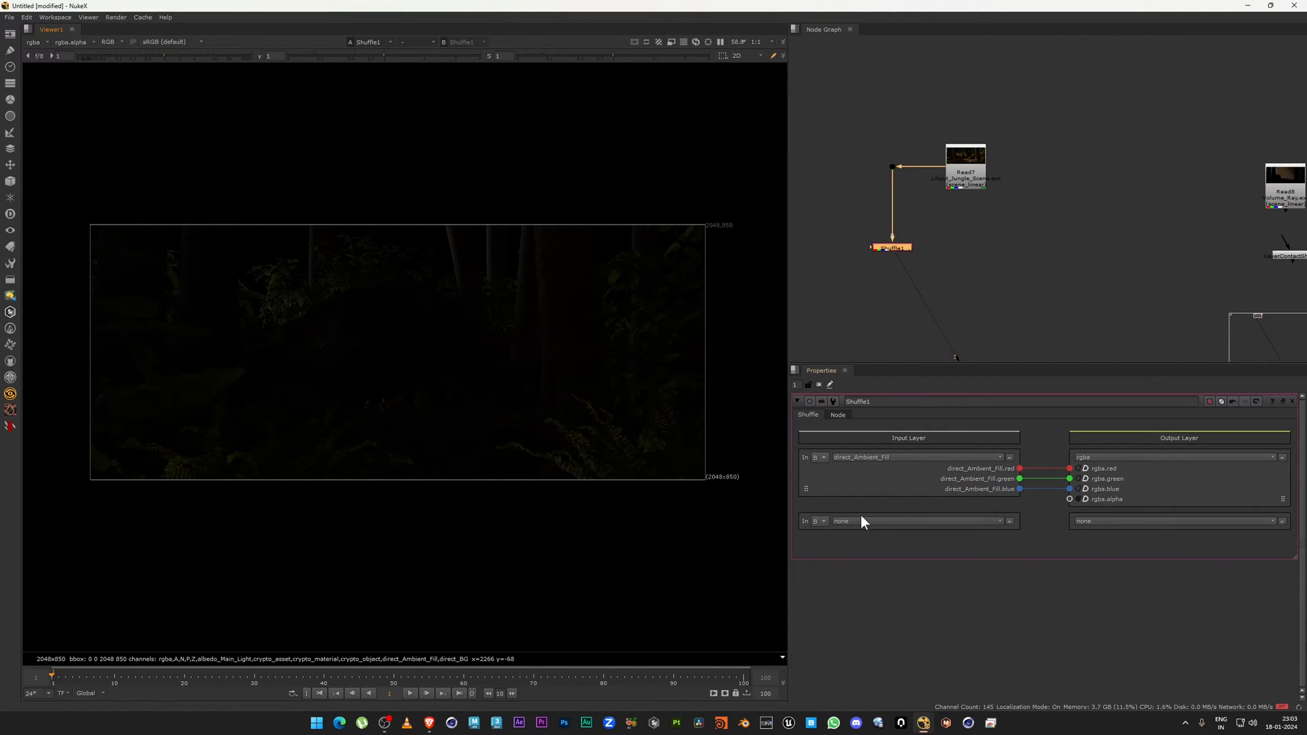
Set Shuffle1's input layer to direct_BG_Light_Fill_1 and raise the viewer gamma to about 1.88 to inspect it.
click(863, 457)
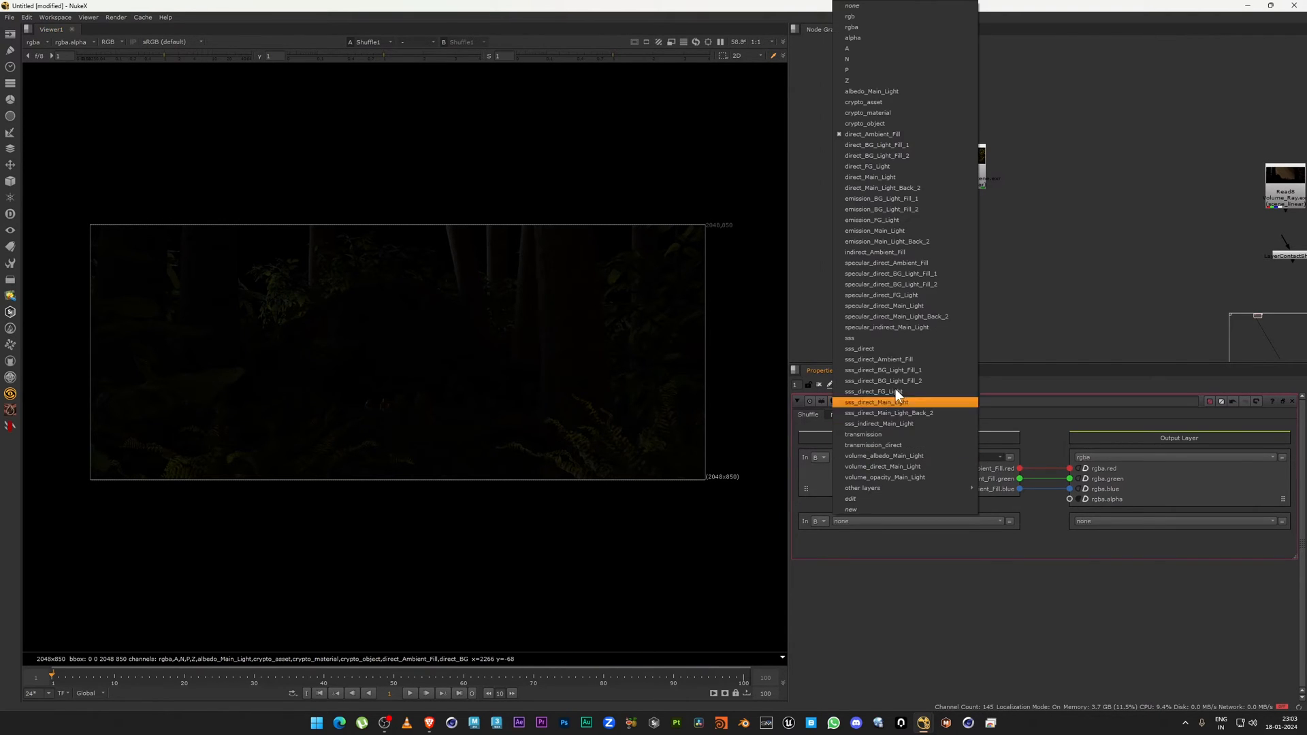
click(900, 146)
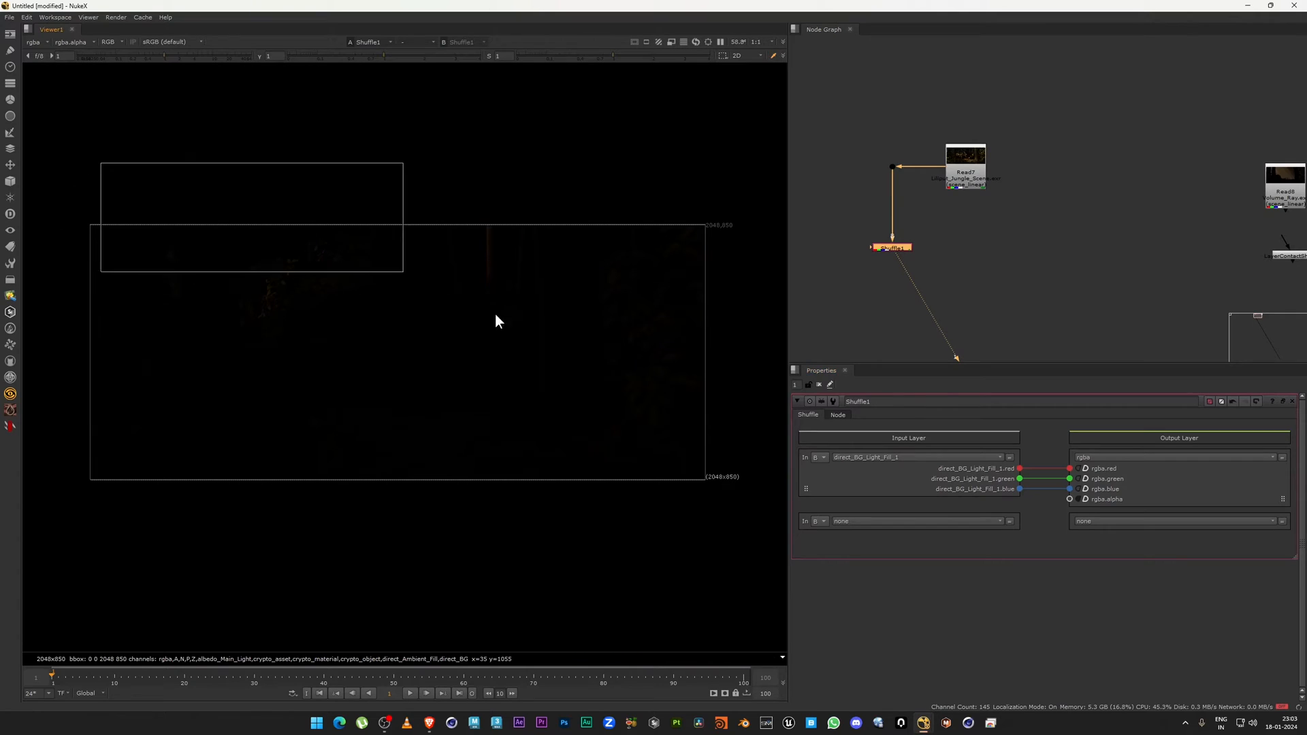
drag(407, 57, 428, 57)
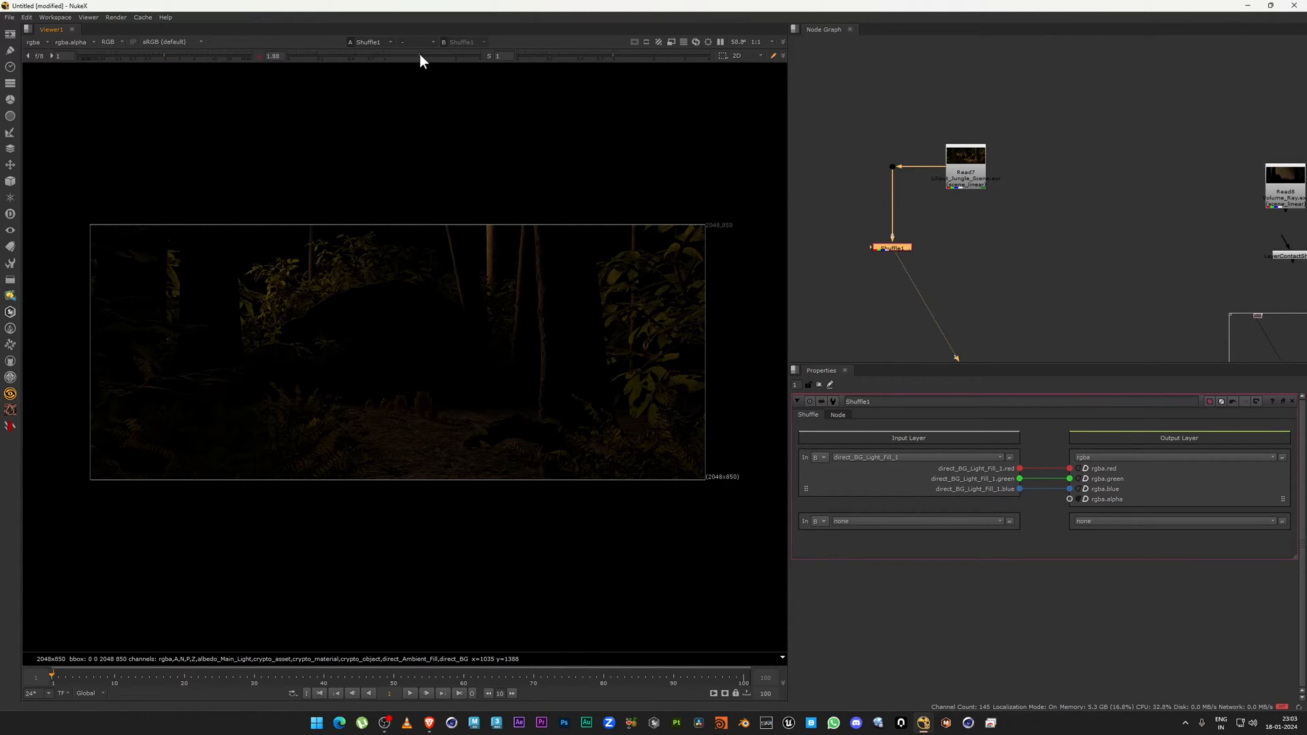
Reset the viewer gamma to 1, set Shuffle1's input layer to direct_BG_Light_Fill_2 and look over that pass.
ctrl+click(306, 58)
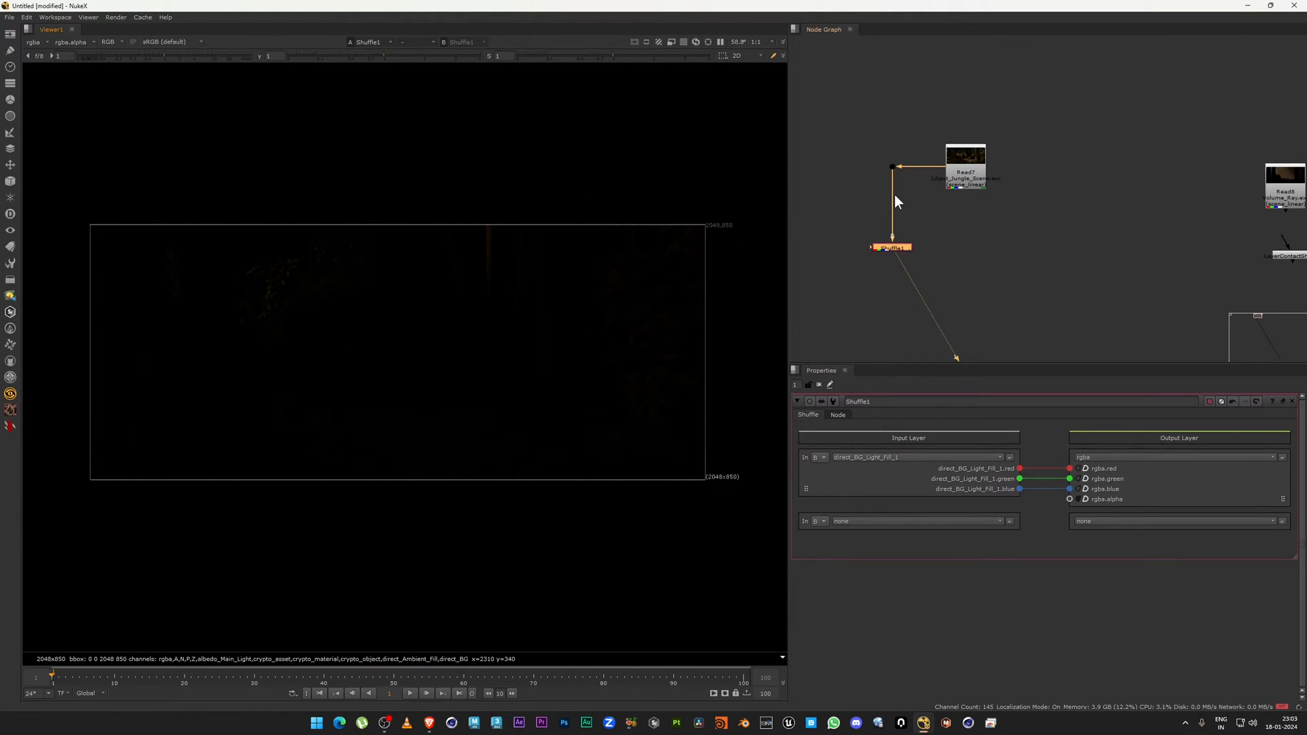
middle_drag(921, 246, 919, 225)
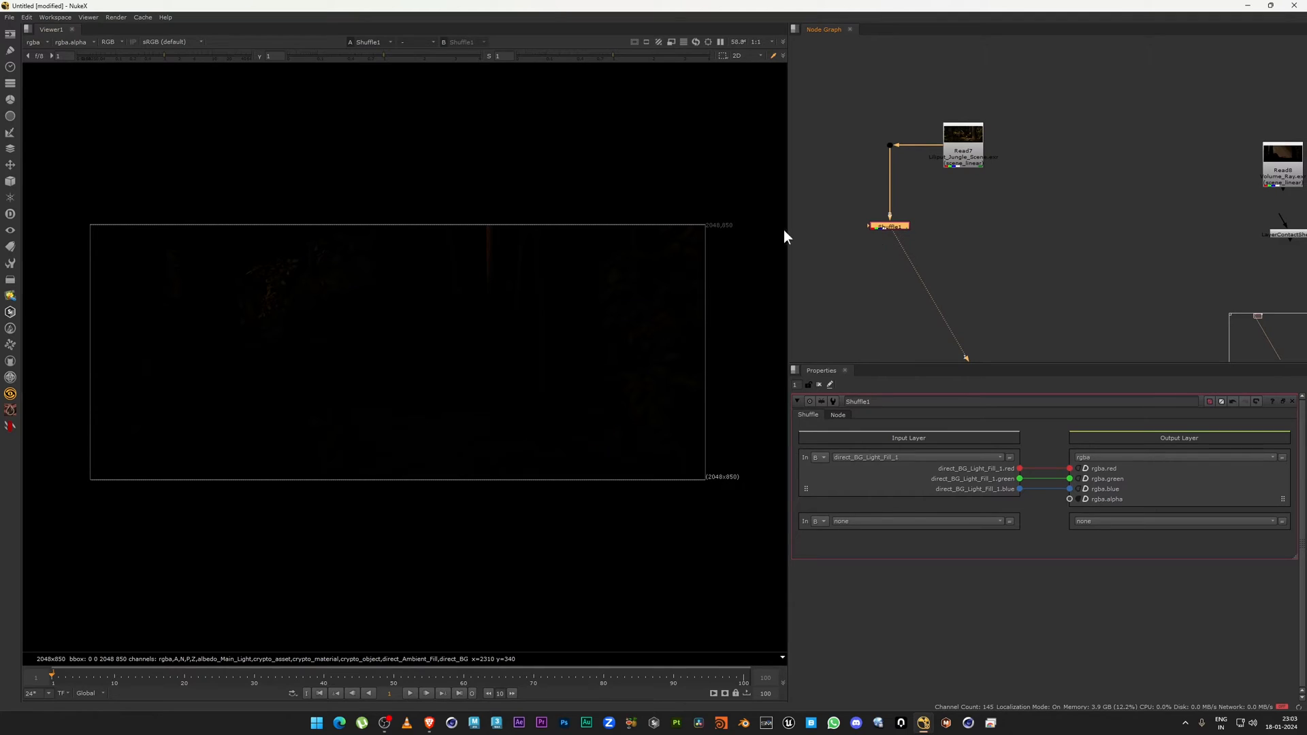
click(864, 457)
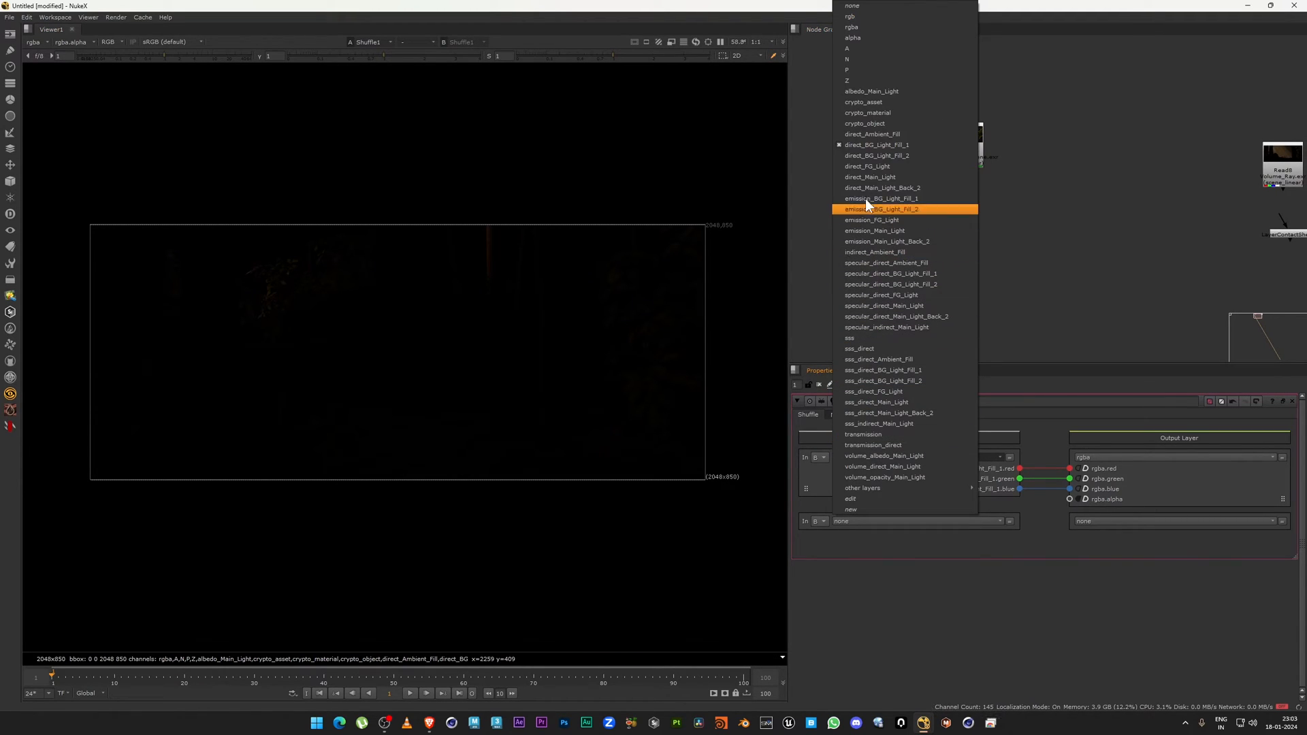
click(892, 155)
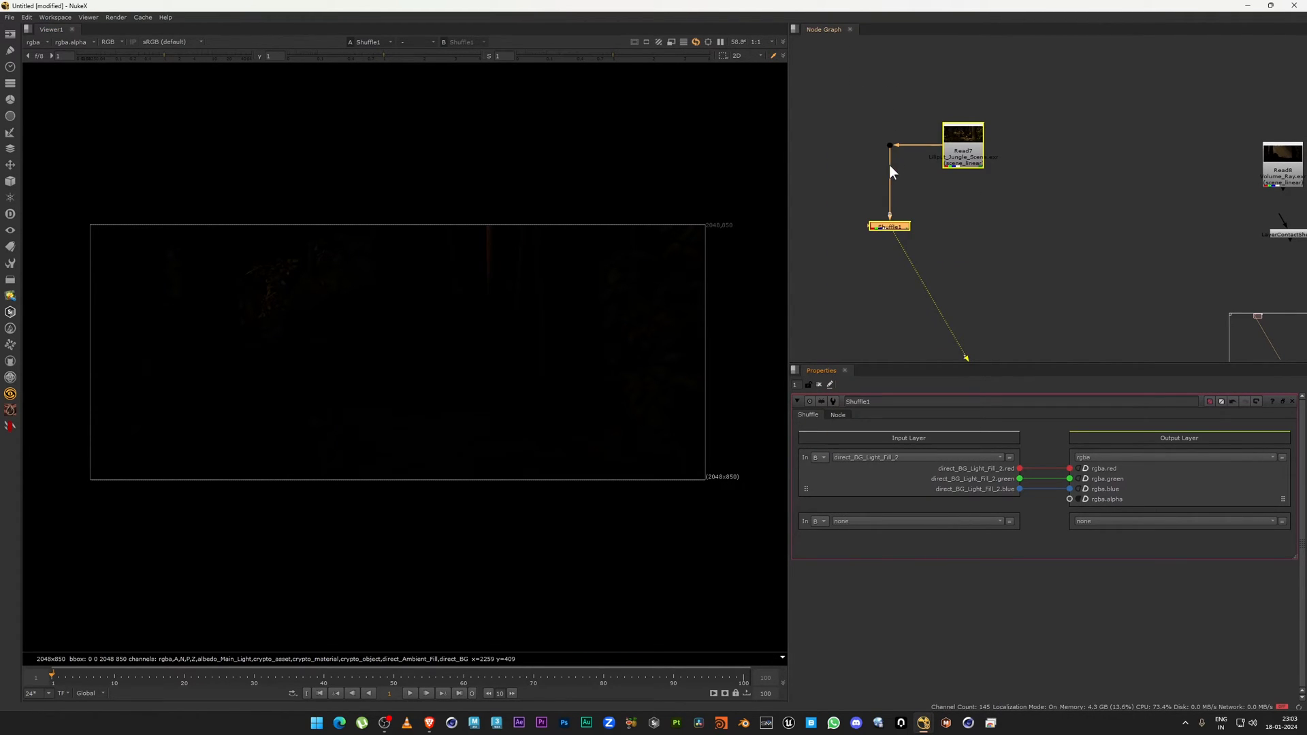
drag(416, 356, 143, 494)
drag(703, 128, 151, 583)
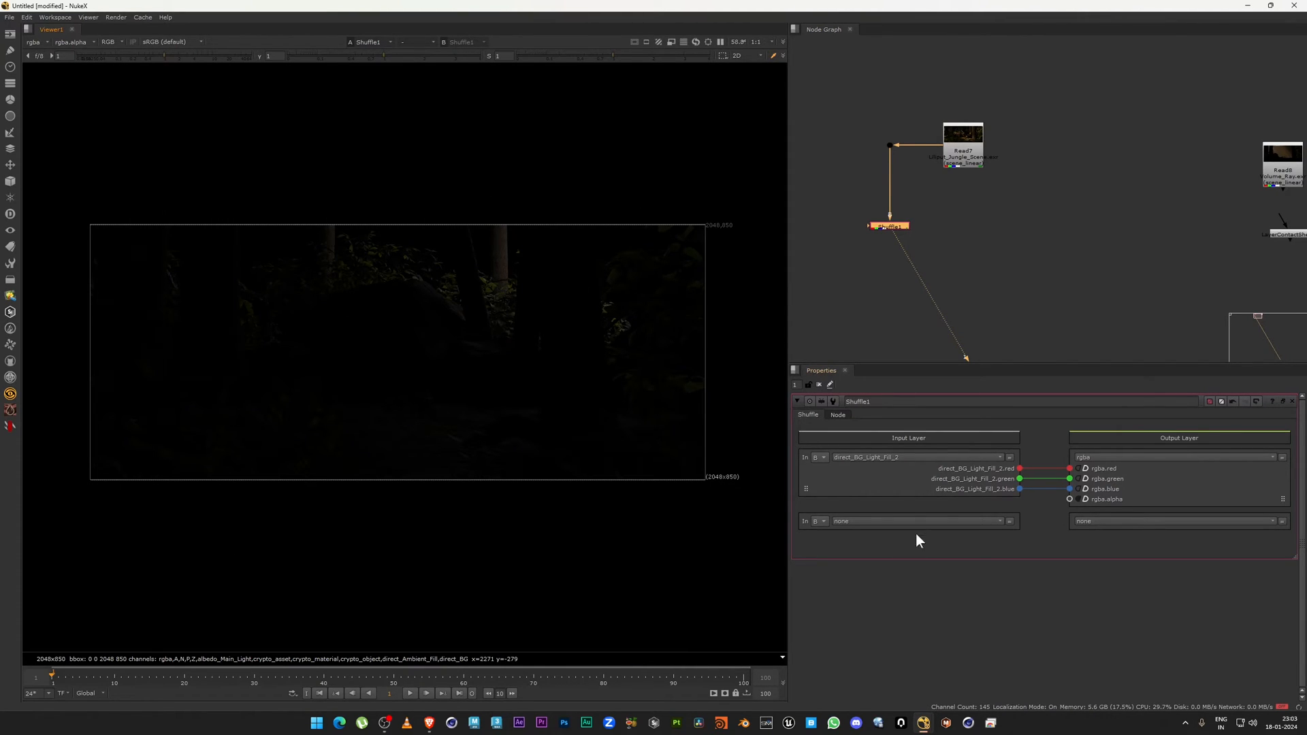
Set Shuffle1's input layer to direct_FG_Light and look over the foreground light pass.
click(856, 460)
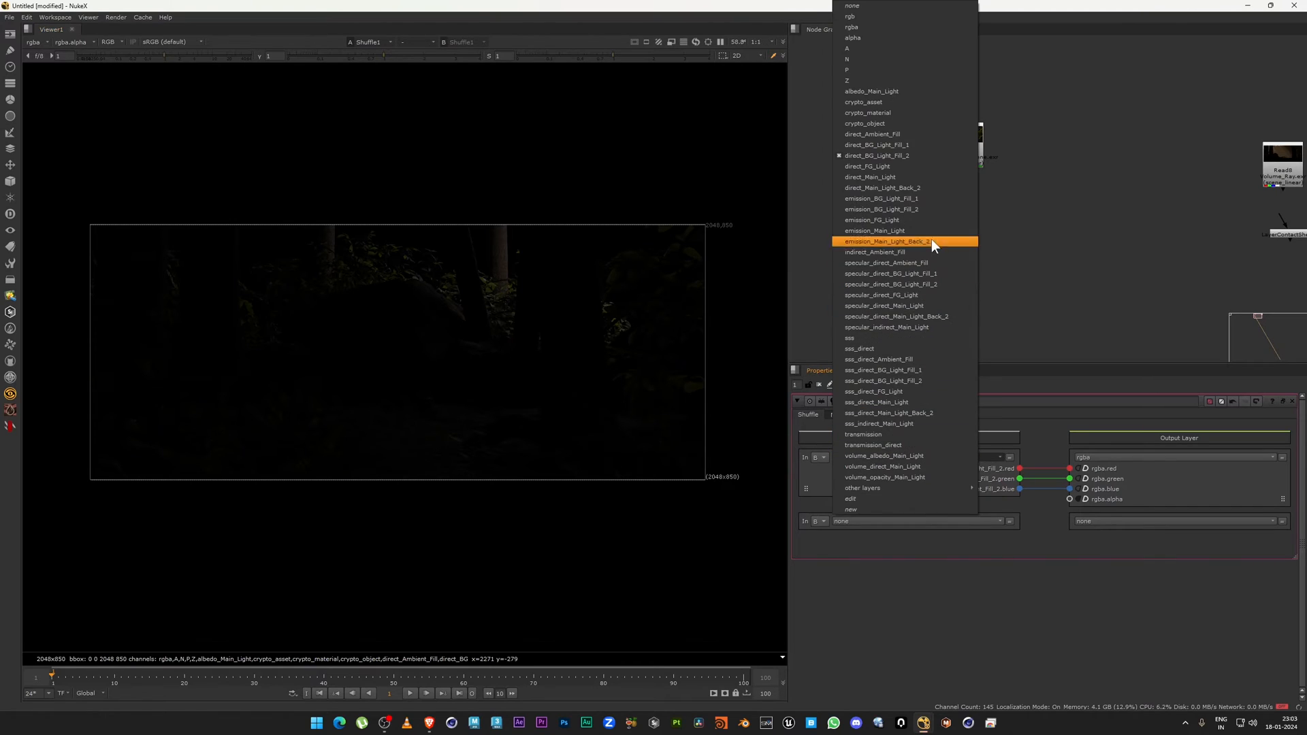
click(867, 167)
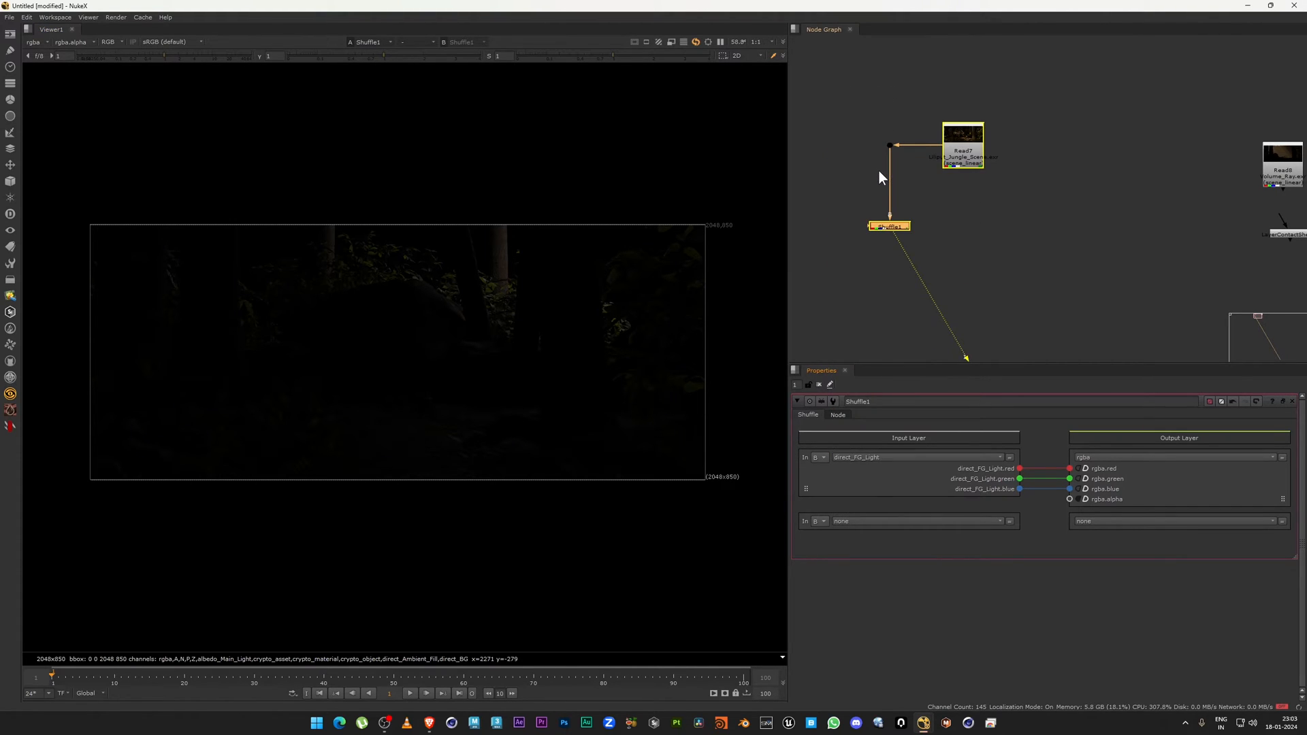
drag(63, 232, 776, 594)
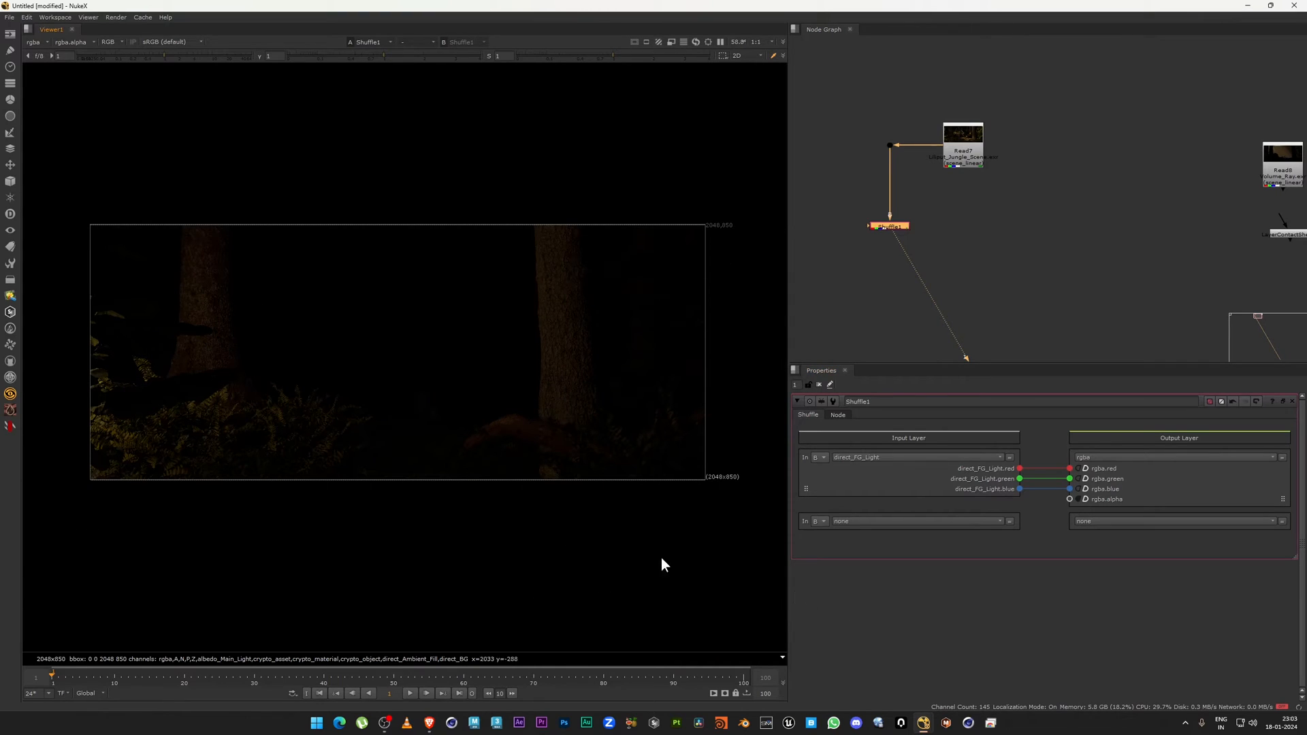
drag(64, 262, 700, 624)
Set Shuffle1's input layer to direct_Main_Light and look over the main light pass across the whole frame.
click(868, 457)
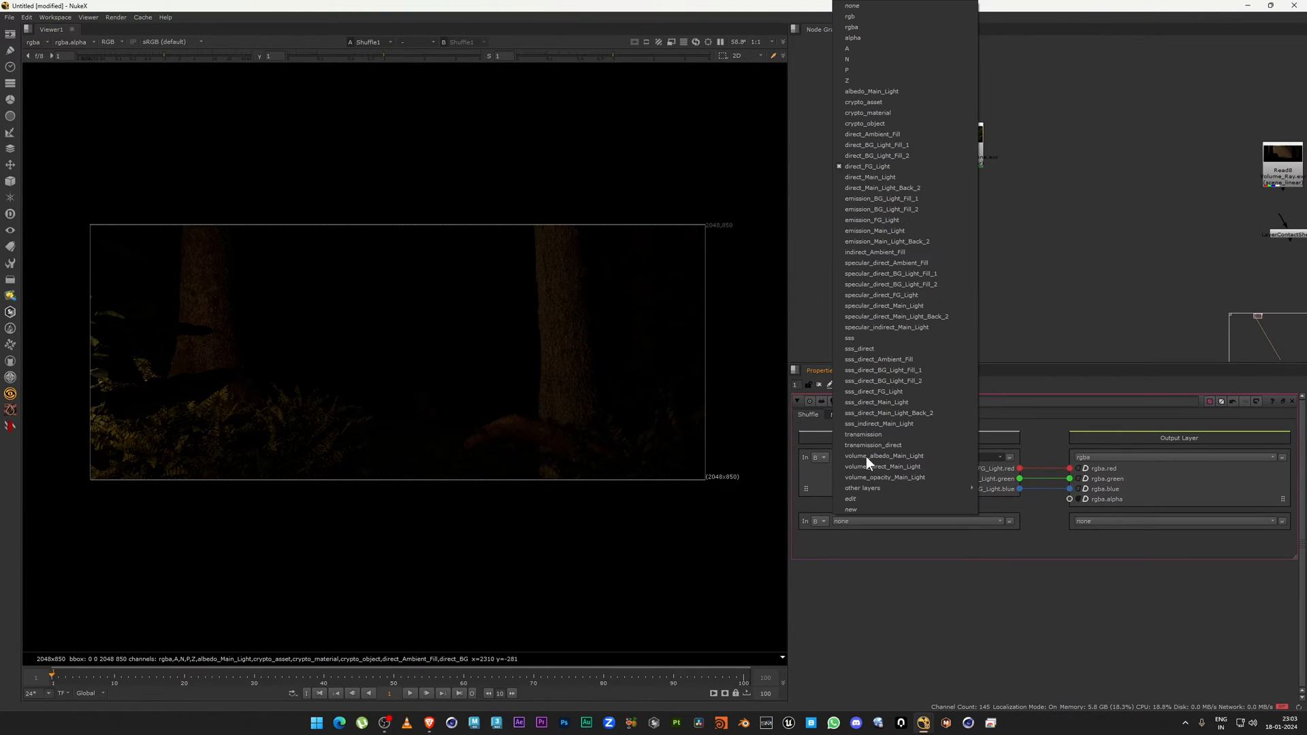
click(875, 181)
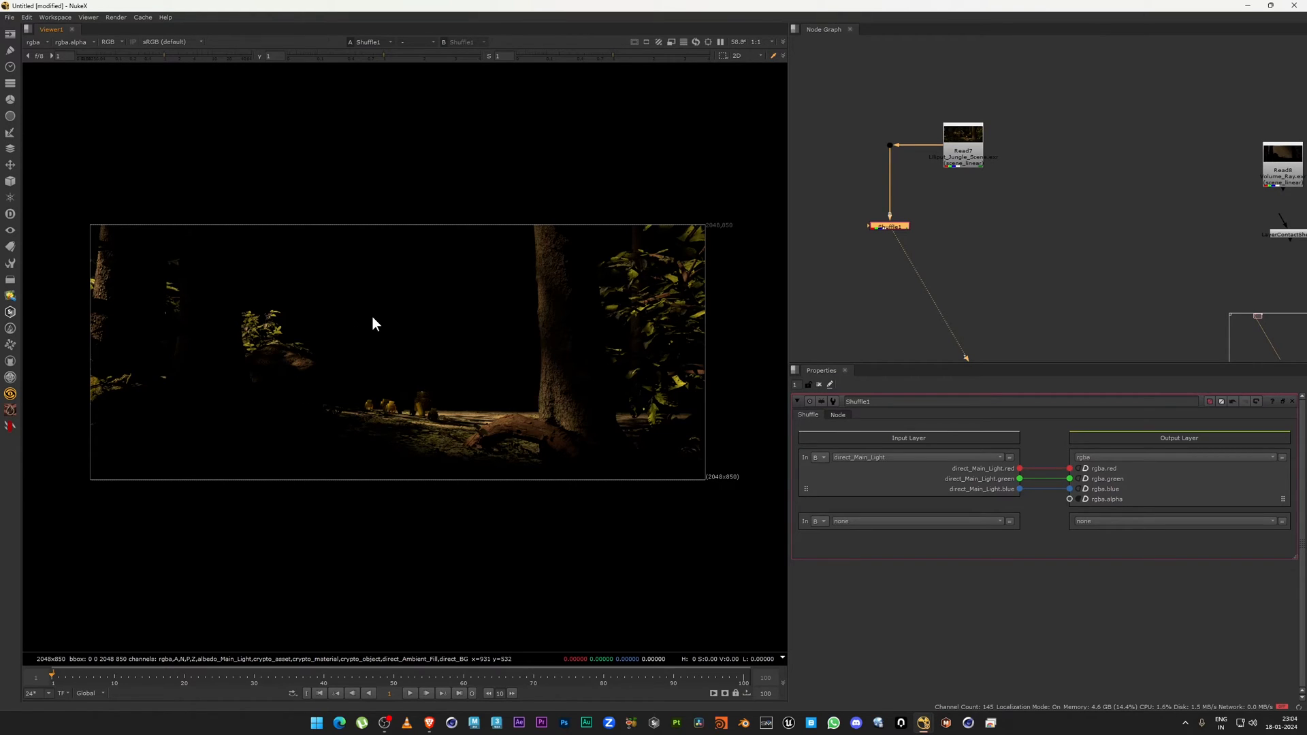
drag(47, 157, 810, 454)
drag(136, 165, 738, 500)
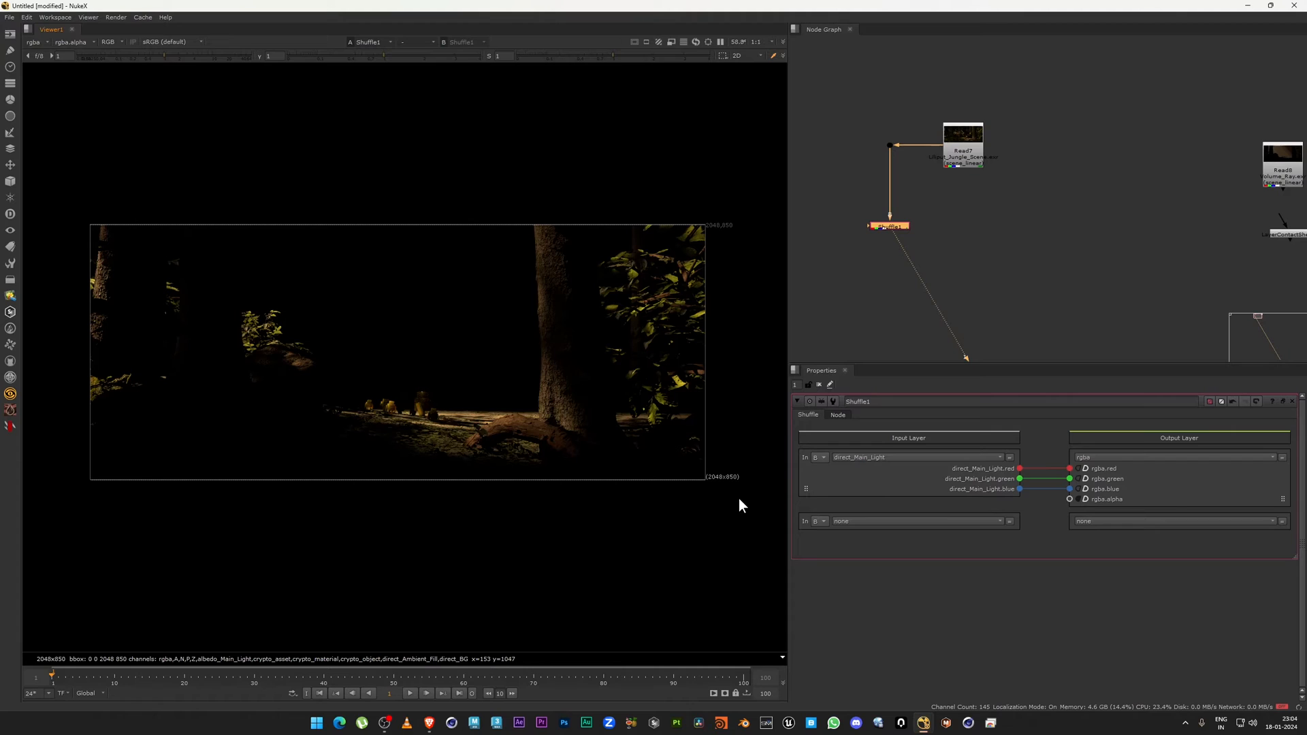
View the direct_Main_Light_Back_2 and emission_BG_Light_Fill_1 layers in turn through Shuffle1's input layer.
click(889, 459)
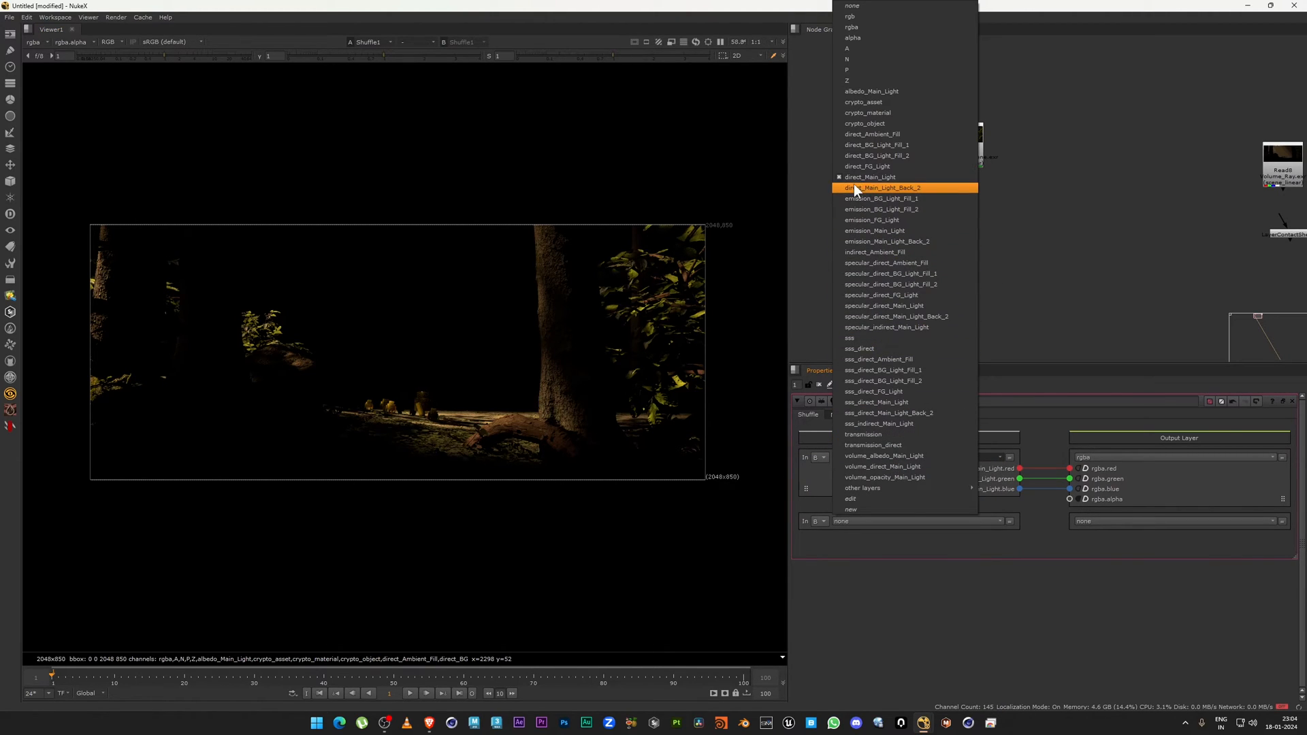
click(904, 187)
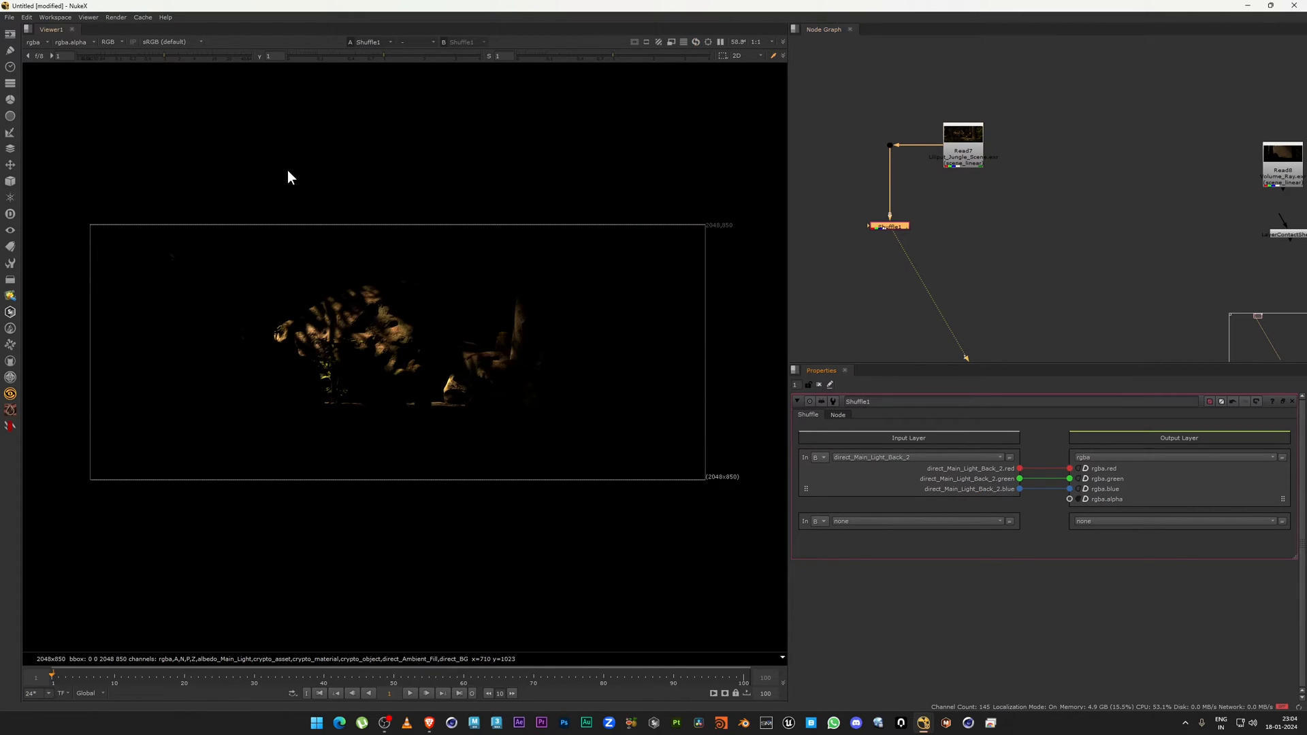
click(911, 459)
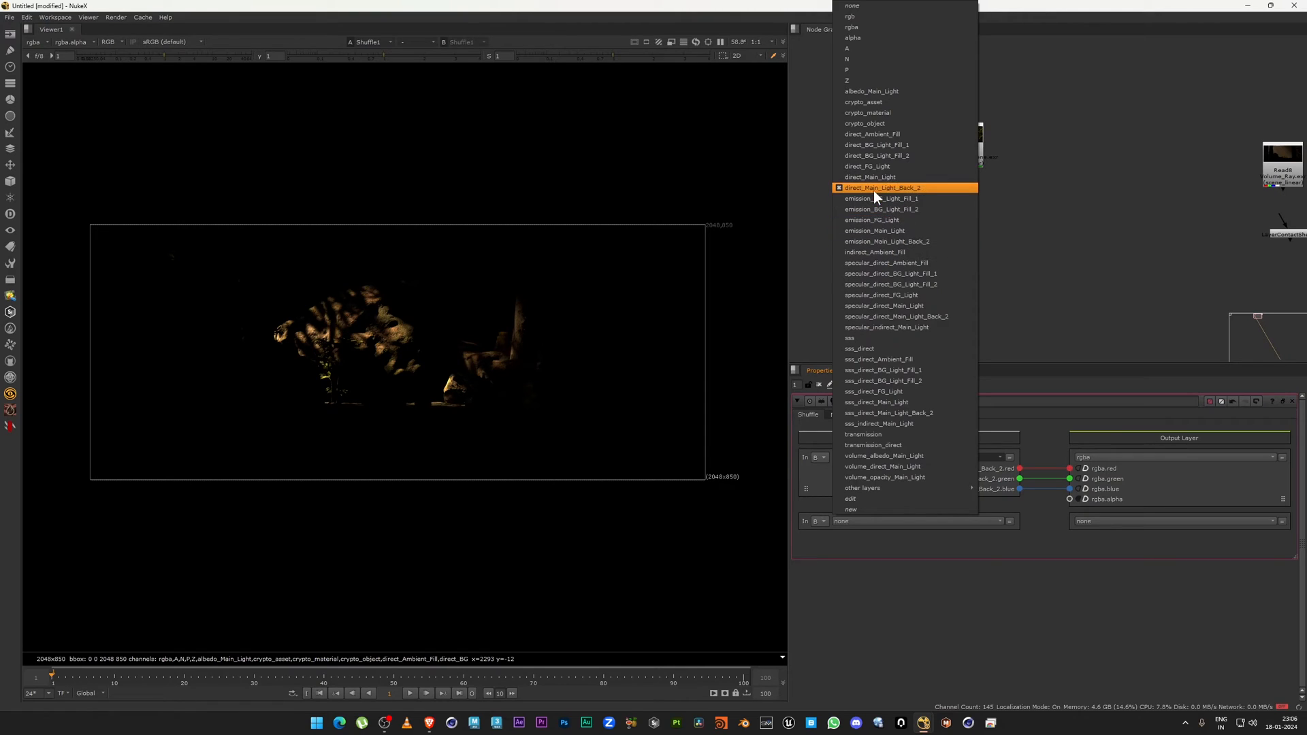
click(866, 201)
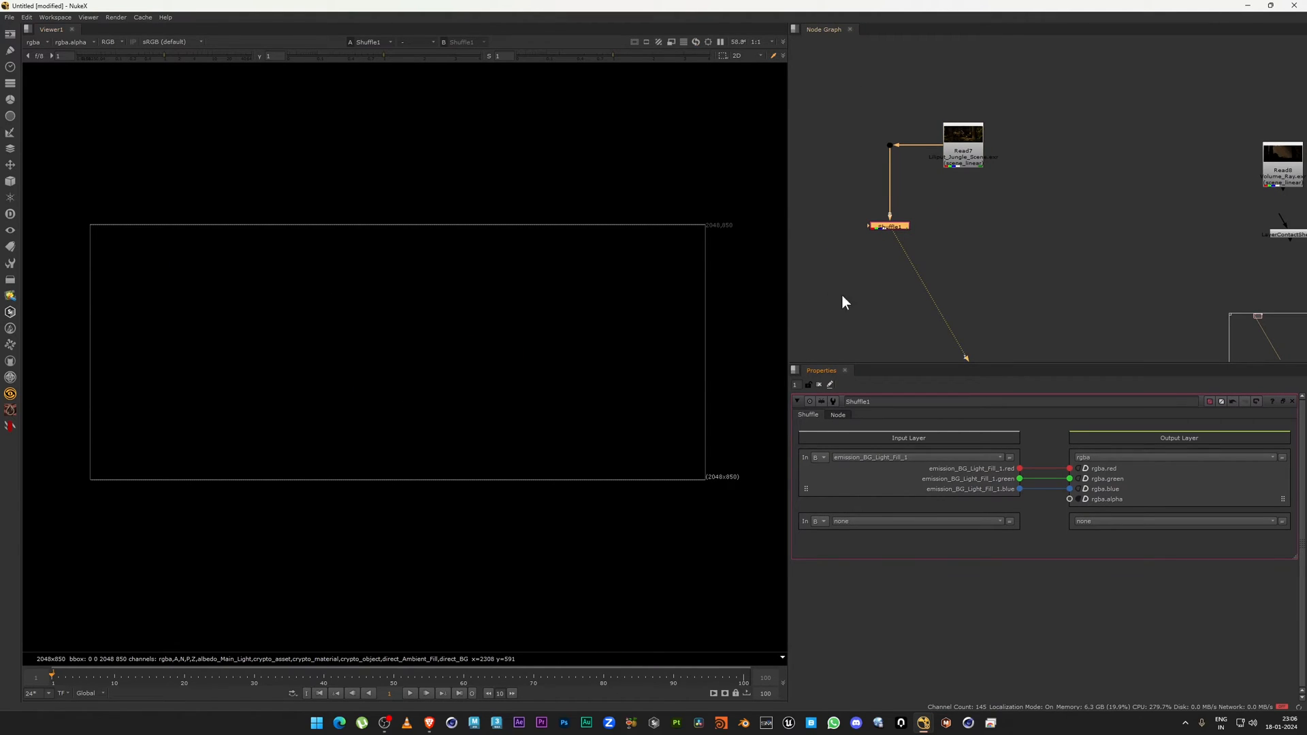
Compare the indirect and direct ambient fill passes by switching Shuffle1's input layer between them, ending on indirect_Ambient_Fill.
click(901, 457)
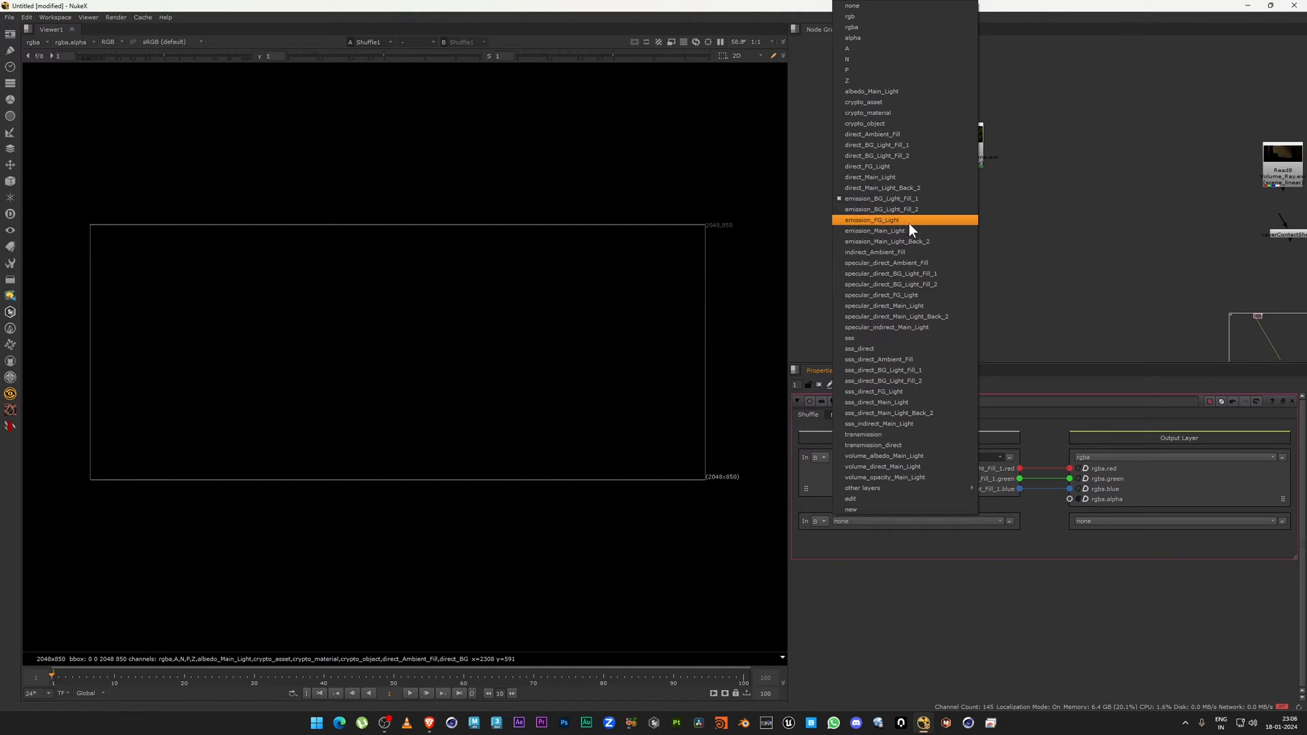
click(873, 253)
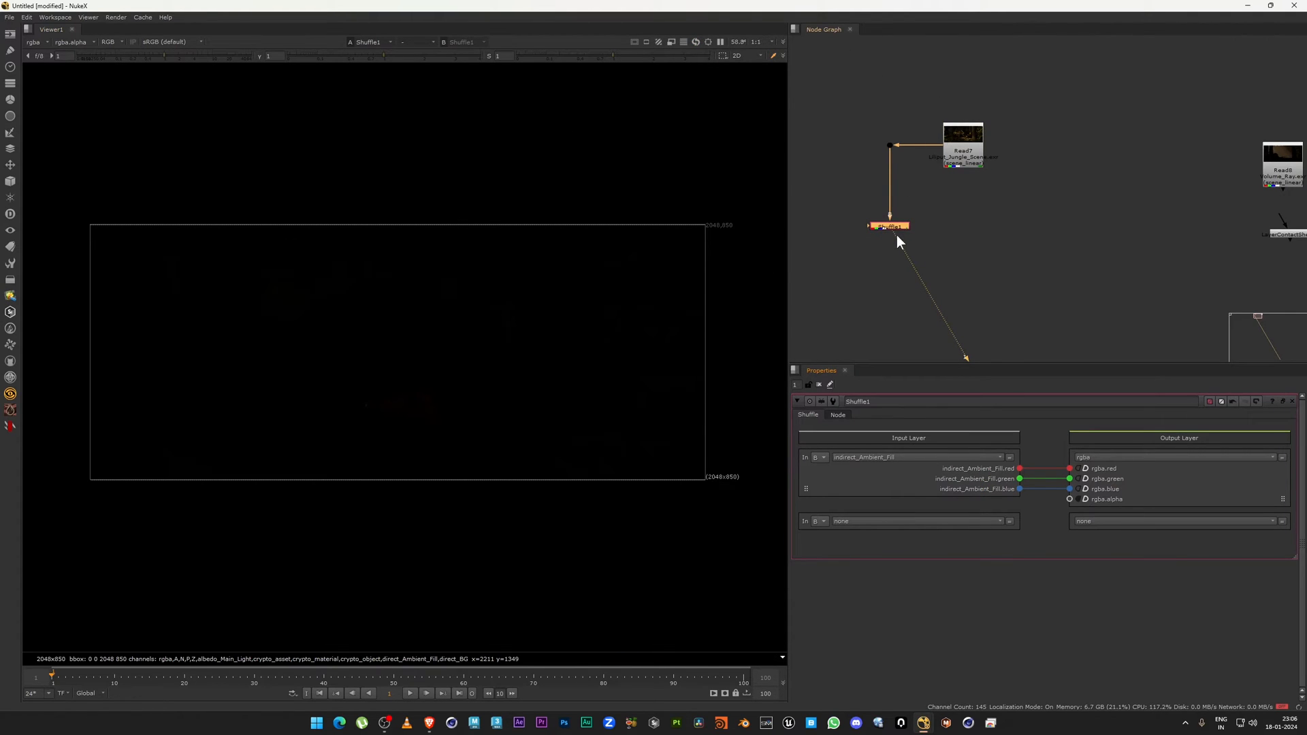
click(901, 459)
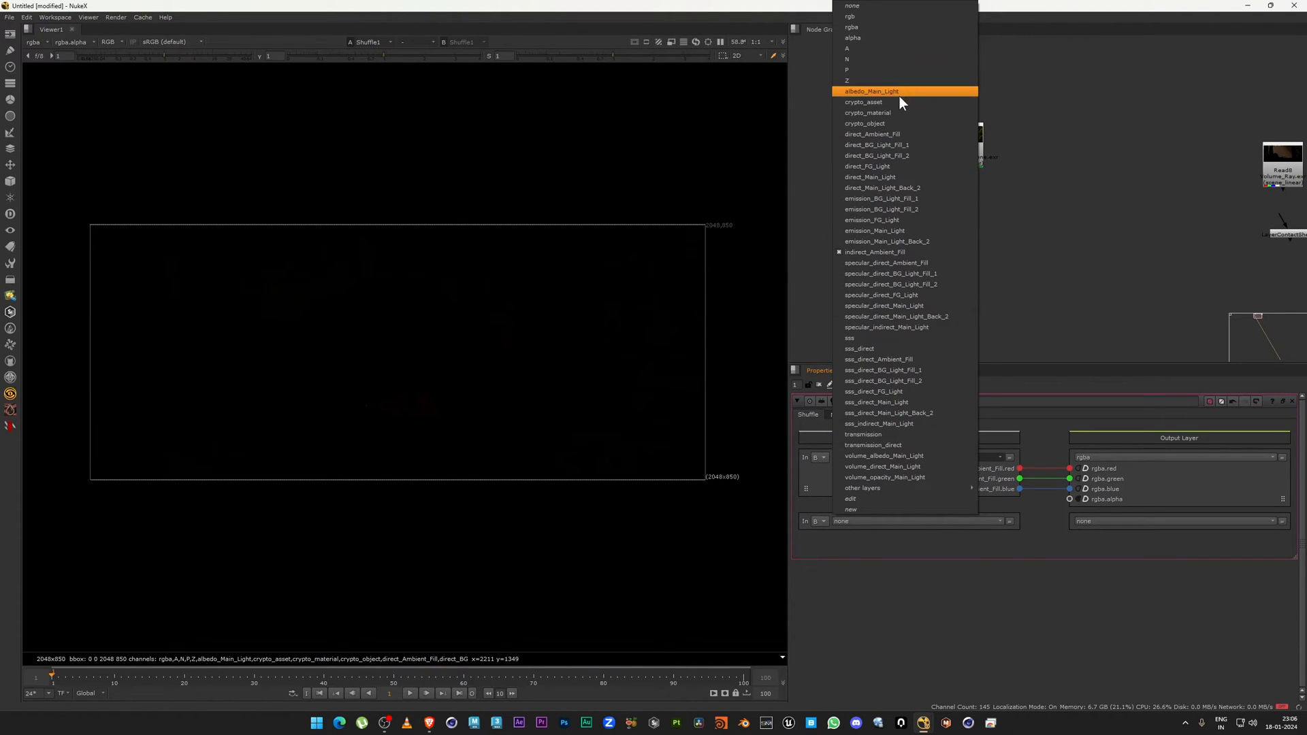
click(897, 137)
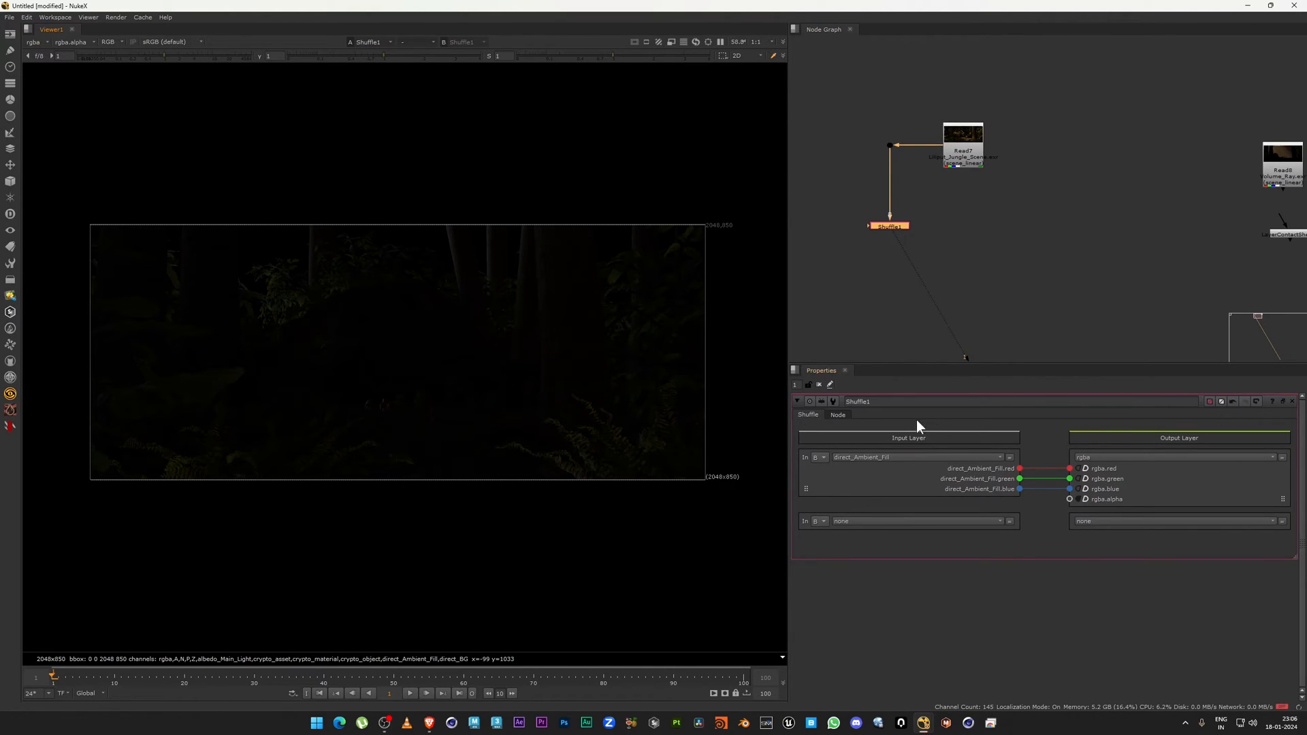
click(871, 458)
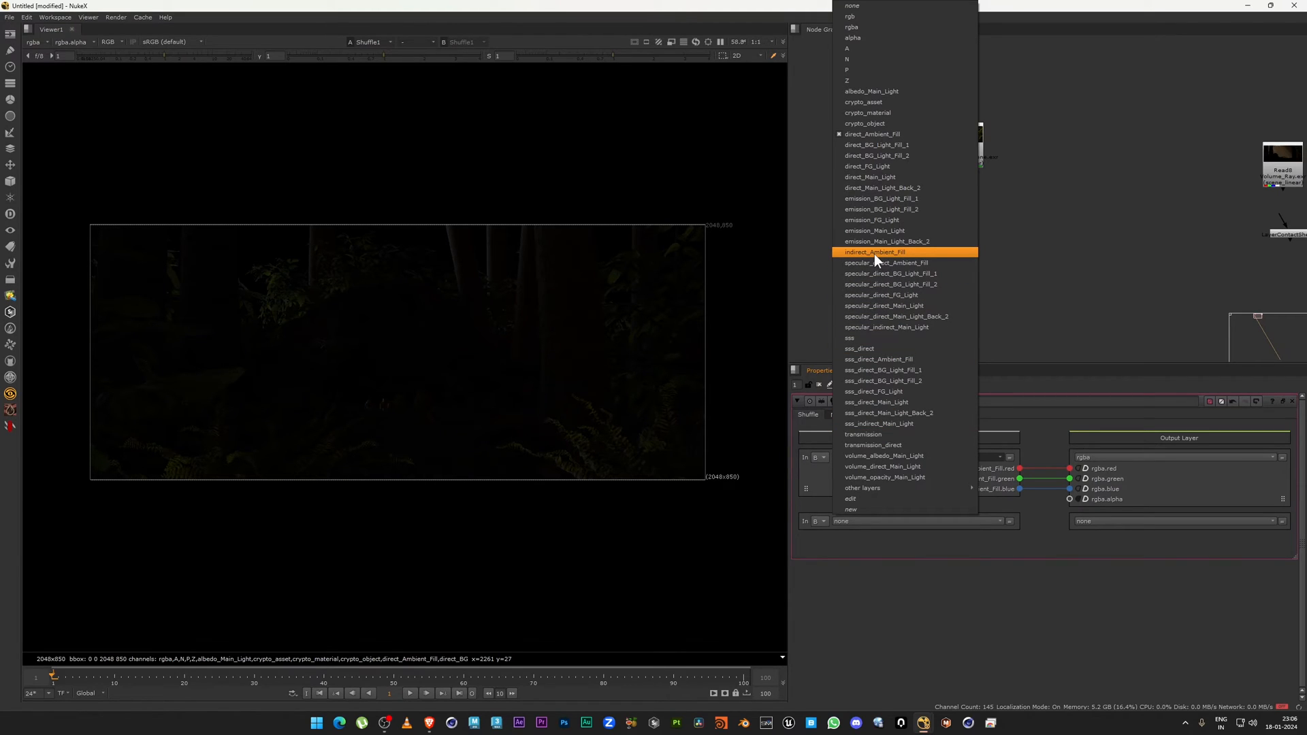
click(875, 255)
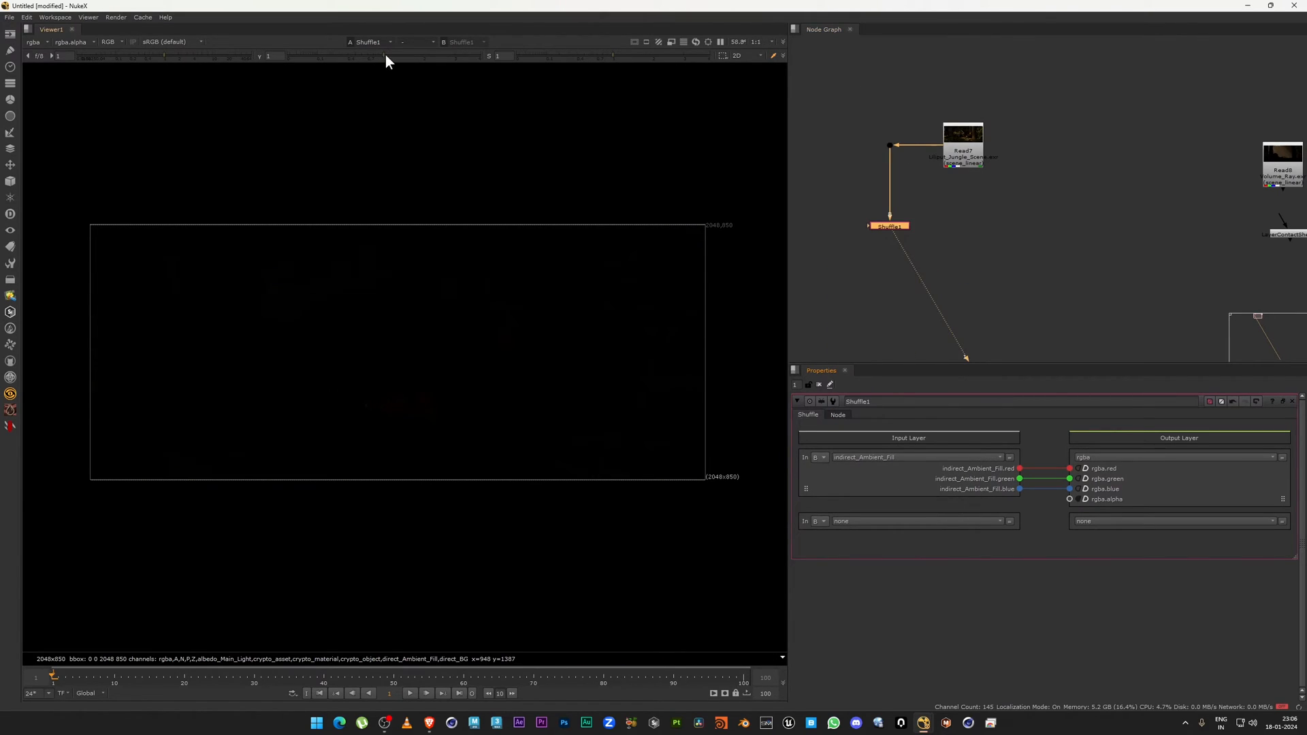
Inspect the whole indirect ambient fill pass at a viewer gamma of about 2.2 and reset the gamma to 1.
drag(446, 67, 429, 67)
drag(754, 193, 245, 497)
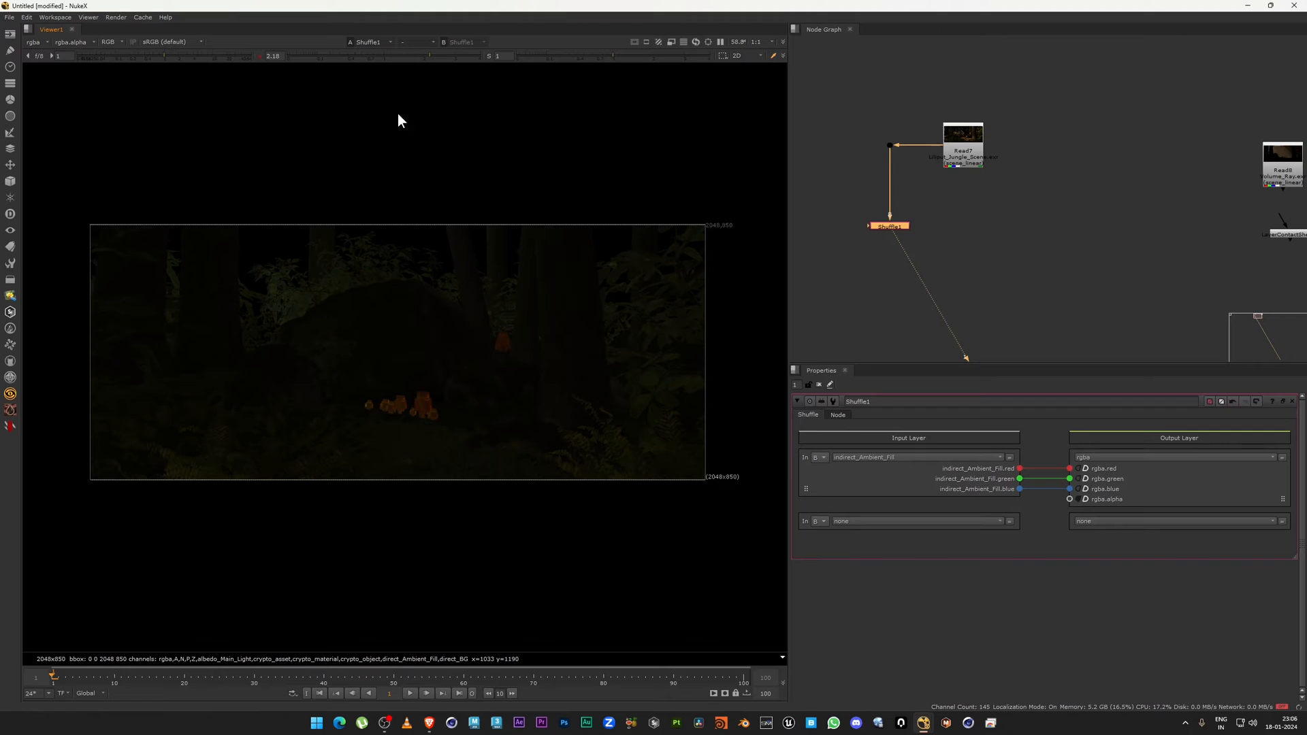
click(390, 54)
Examine the indirect ambient fill pass up close, briefly raising the viewer gamma and resetting it to 1.
scroll(331, 143, up, 1)
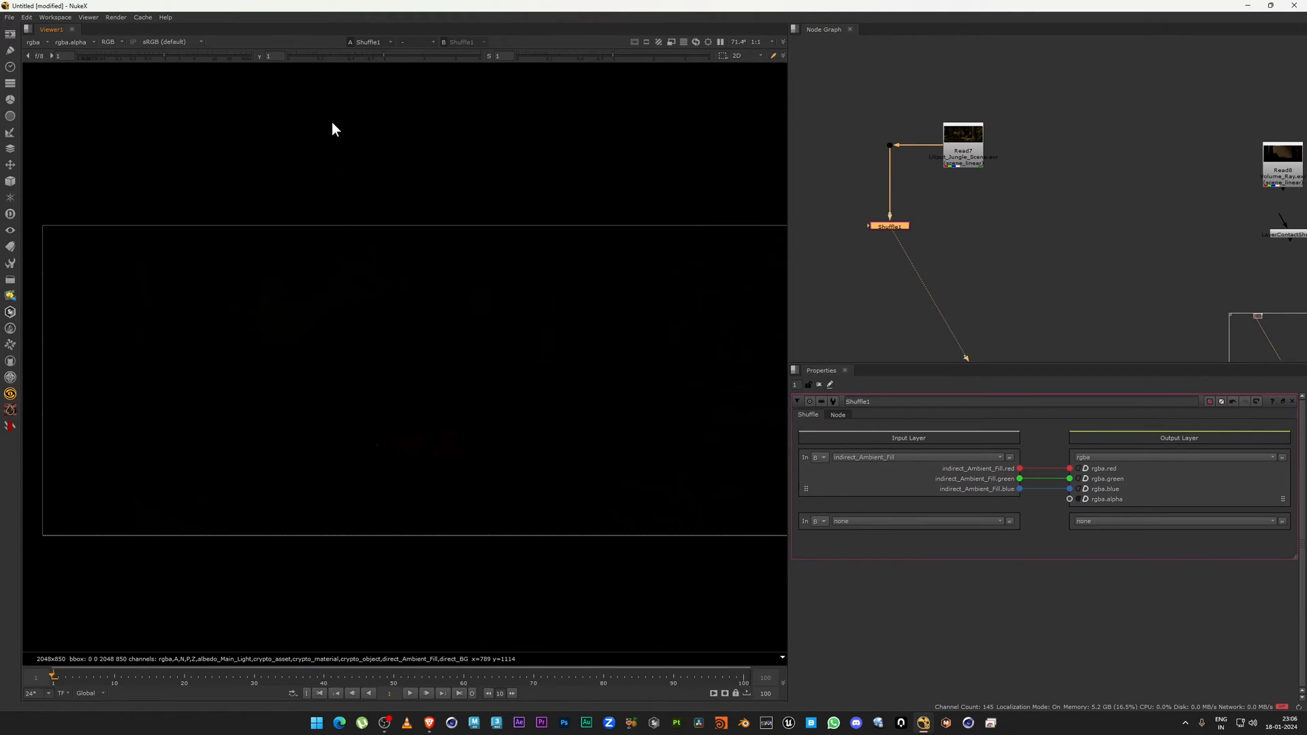
middle_drag(434, 402, 220, 390)
scroll(265, 265, up, 1)
middle_drag(266, 265, 438, 227)
scroll(374, 445, up, 6)
mouse_move(242, 300)
mouse_down()
mouse_move(503, 458)
mouse_move(350, 336)
mouse_up()
scroll(480, 386, down, 12)
scroll(260, 251, up, 15)
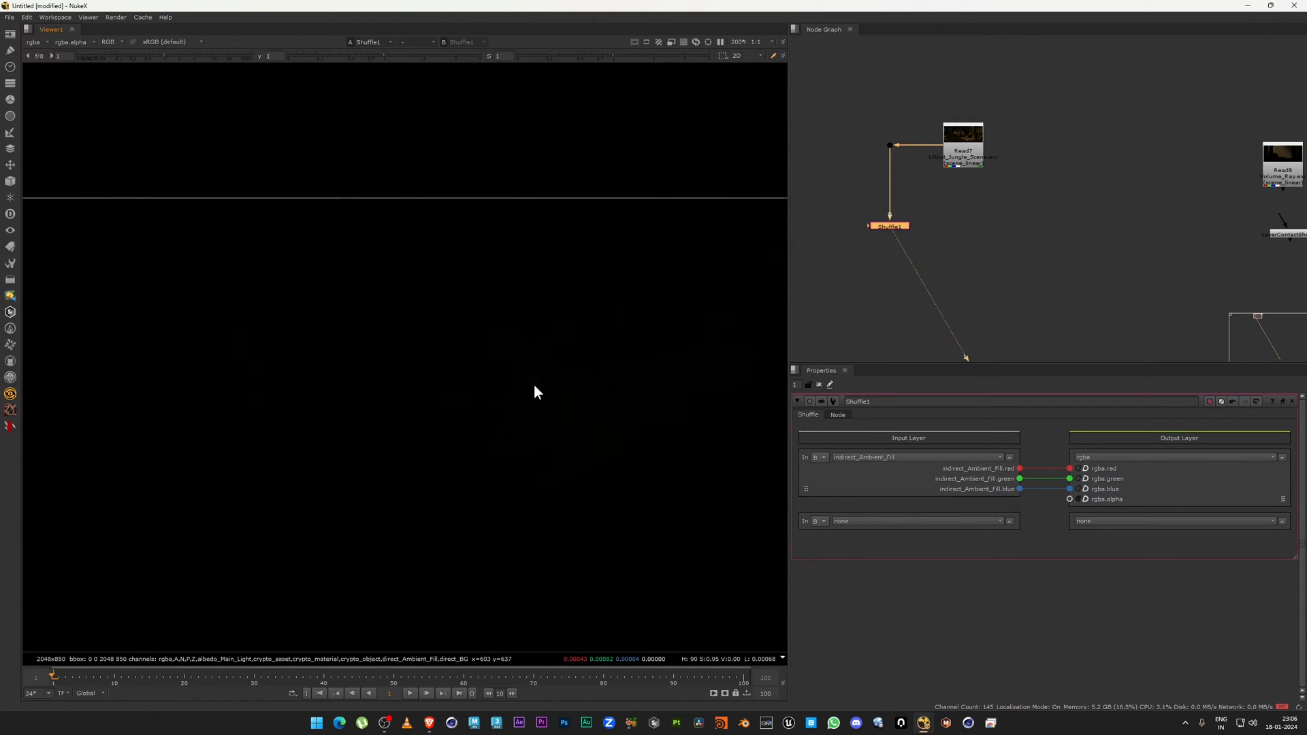
scroll(589, 294, up, 3)
drag(394, 55, 404, 55)
ctrl+click(351, 60)
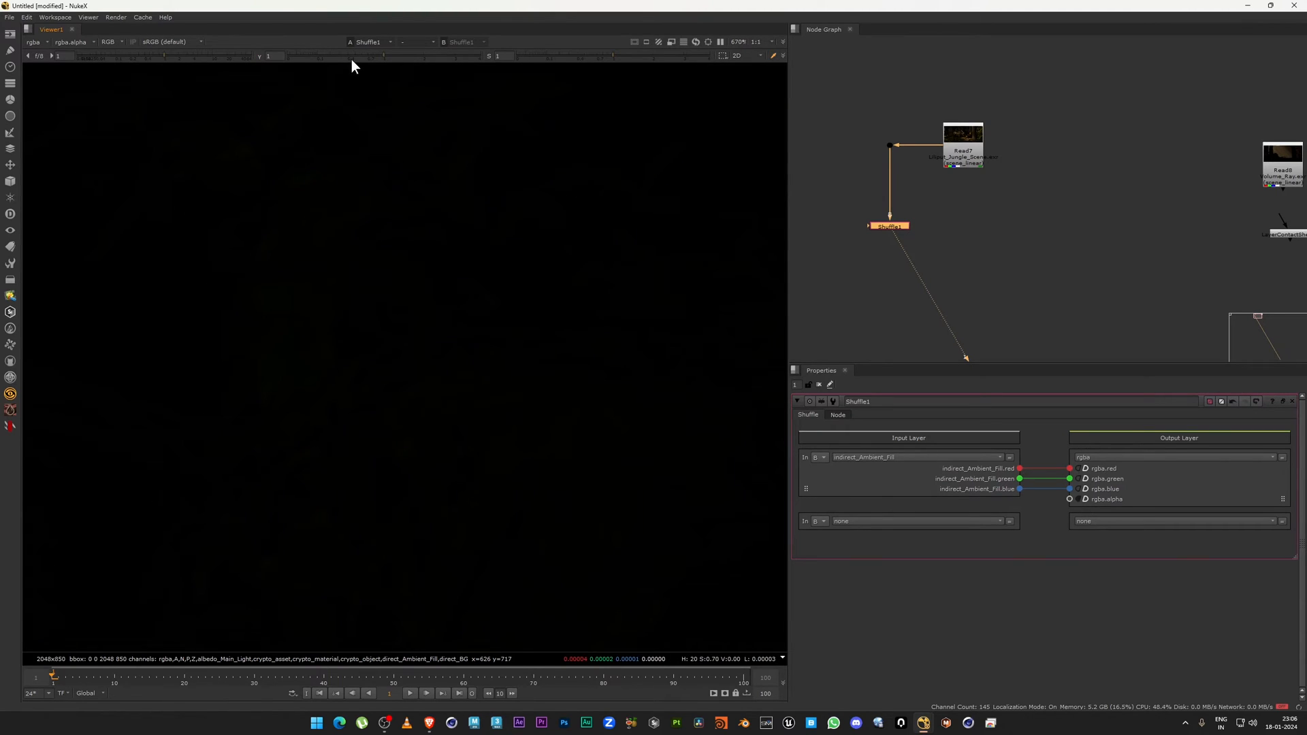
Examine the indirect ambient fill on the tree trunks and leaves at viewer gammas of 3.36 and 4.
drag(339, 222, 544, 378)
scroll(418, 358, down, 2)
scroll(524, 398, down, 13)
middle_drag(527, 408, 109, 327)
scroll(402, 264, up, 4)
middle_drag(402, 263, 524, 166)
scroll(521, 295, up, 2)
middle_drag(470, 222, 475, 304)
scroll(475, 304, up, 2)
drag(384, 56, 640, 391)
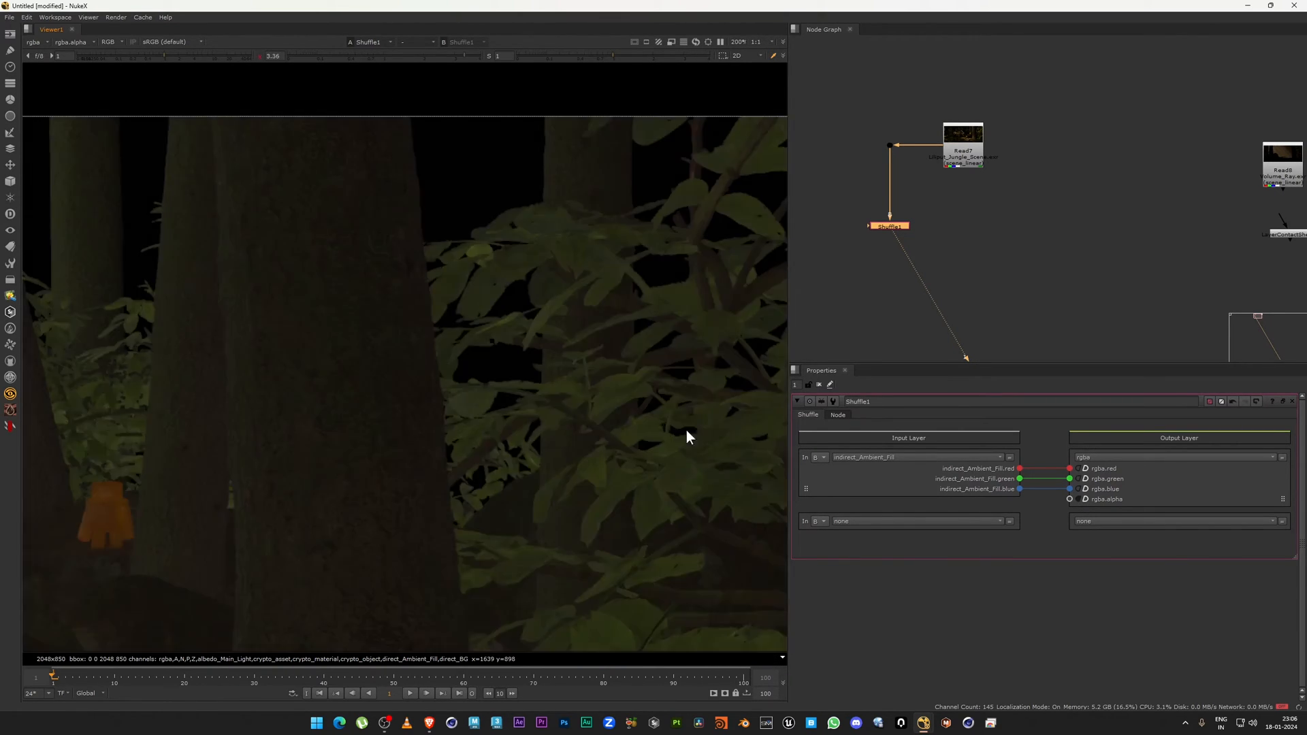
drag(503, 274, 644, 361)
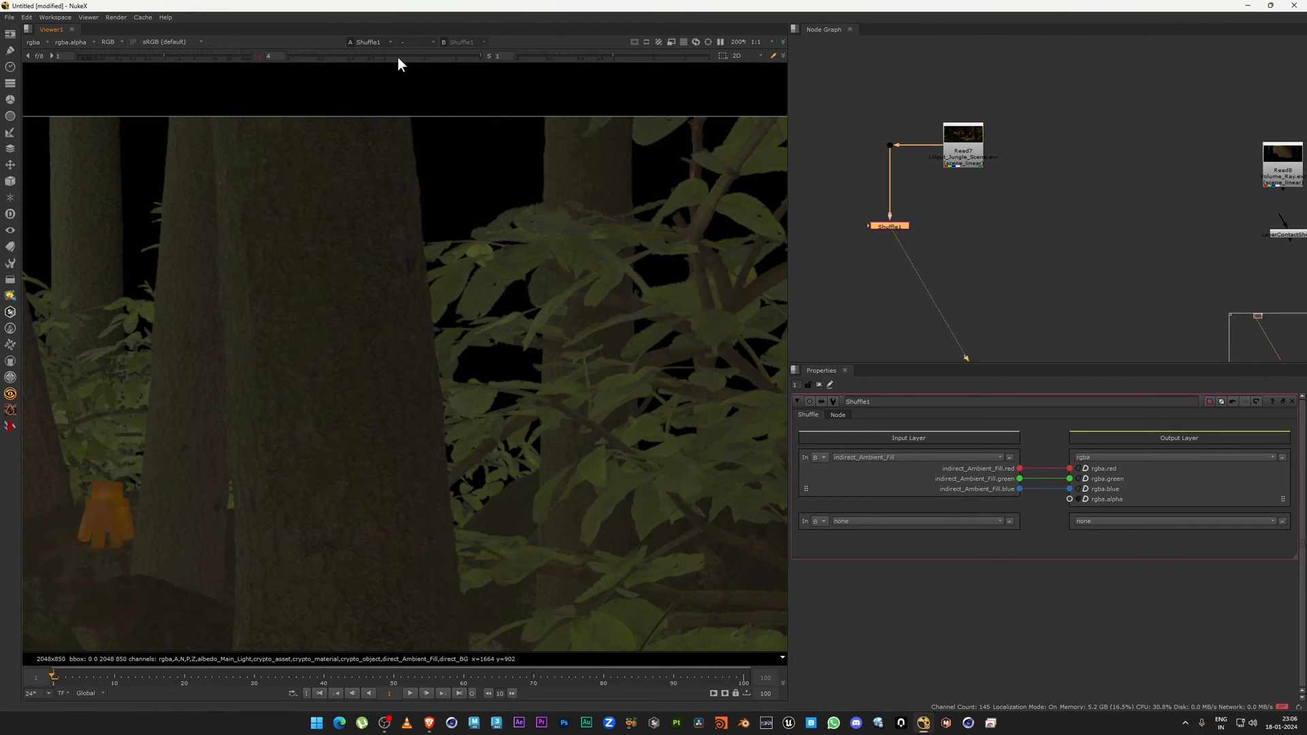
click(398, 56)
Check the full frame of the indirect ambient fill pass at a viewer gamma of 1.84 and reset the gamma to 1.
drag(447, 165, 815, 550)
scroll(541, 432, down, 4)
middle_click(539, 431)
scroll(455, 313, up, 1)
click(422, 57)
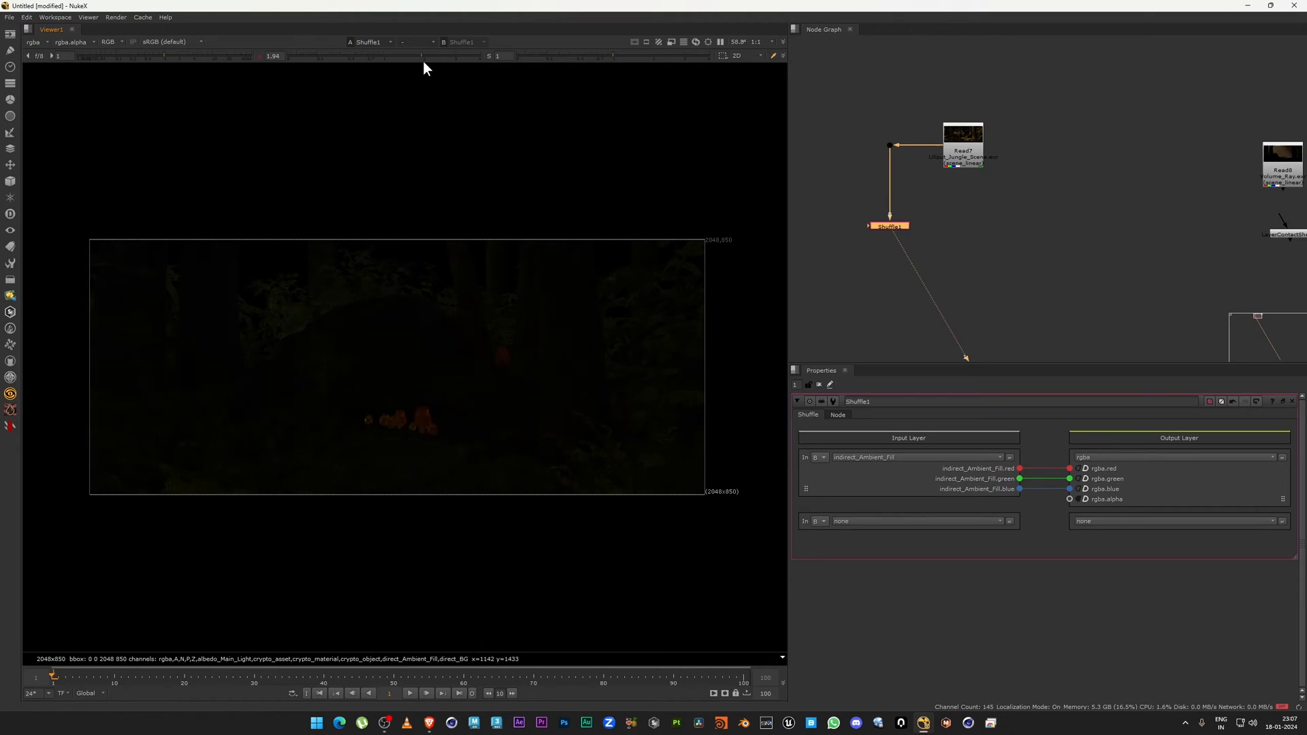
ctrl+click(426, 60)
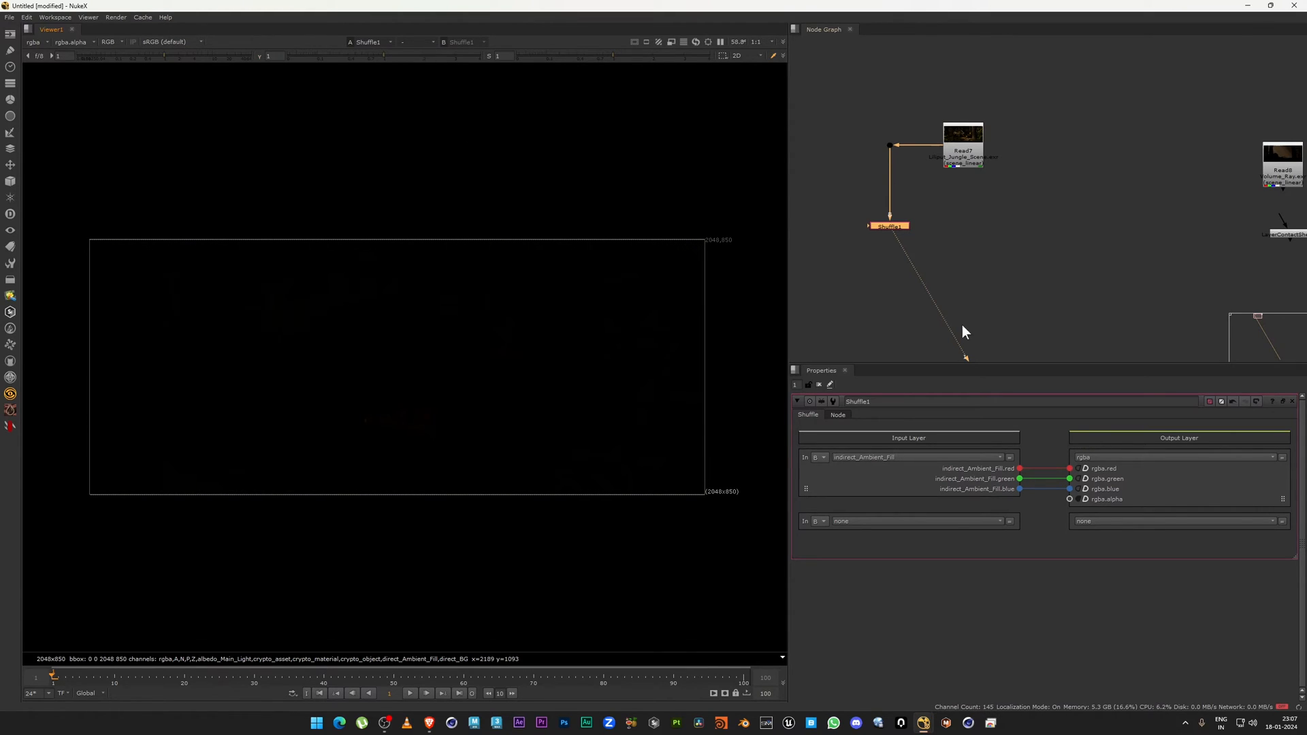
View the specular_direct_Ambient_Fill, specular_direct_BG_Light_Fill_1 and specular_direct_BG_Light_Fill_2 layers in turn through Shuffle1's input layer.
click(913, 457)
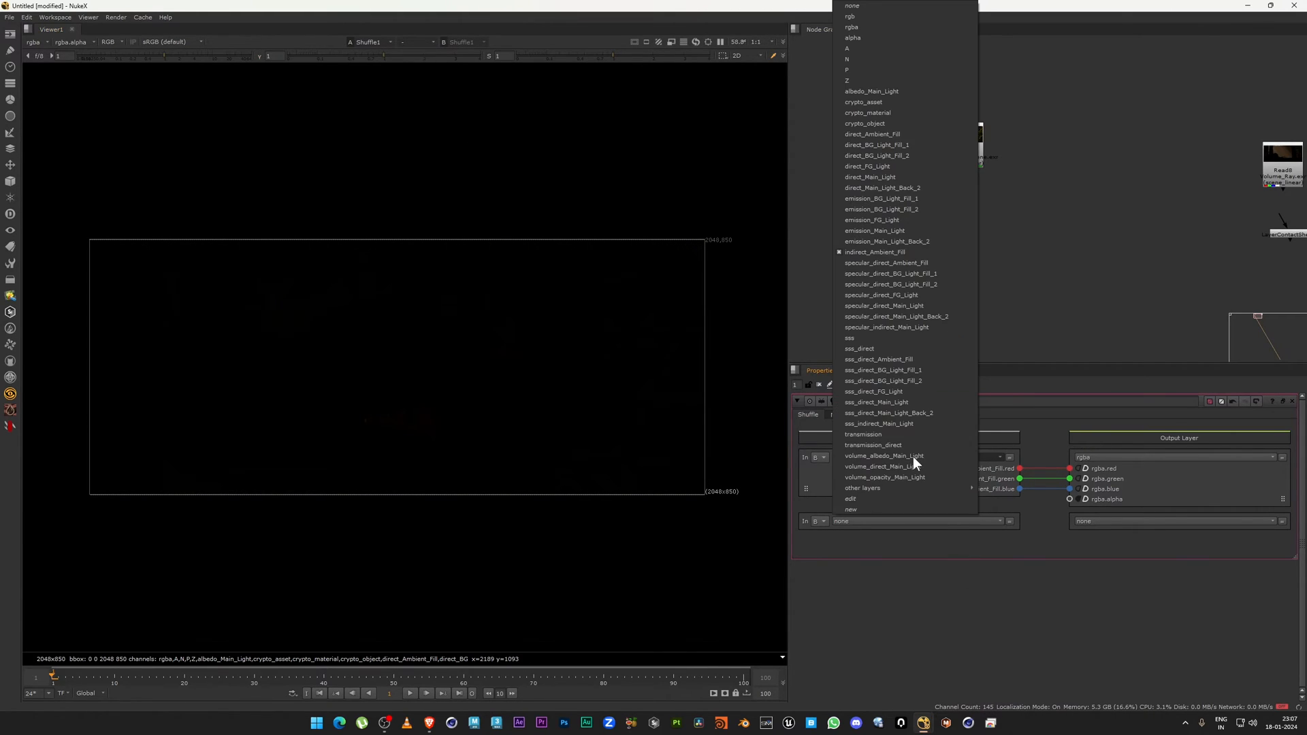
click(908, 267)
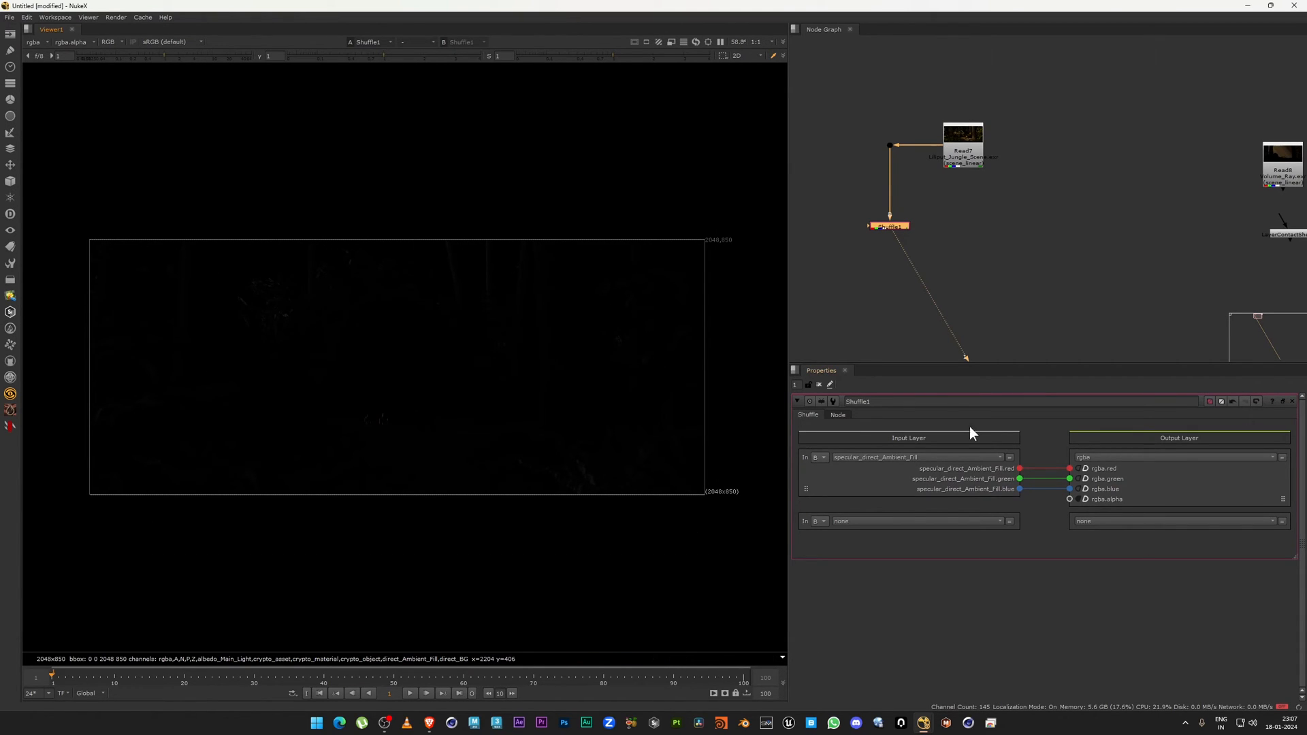
click(925, 456)
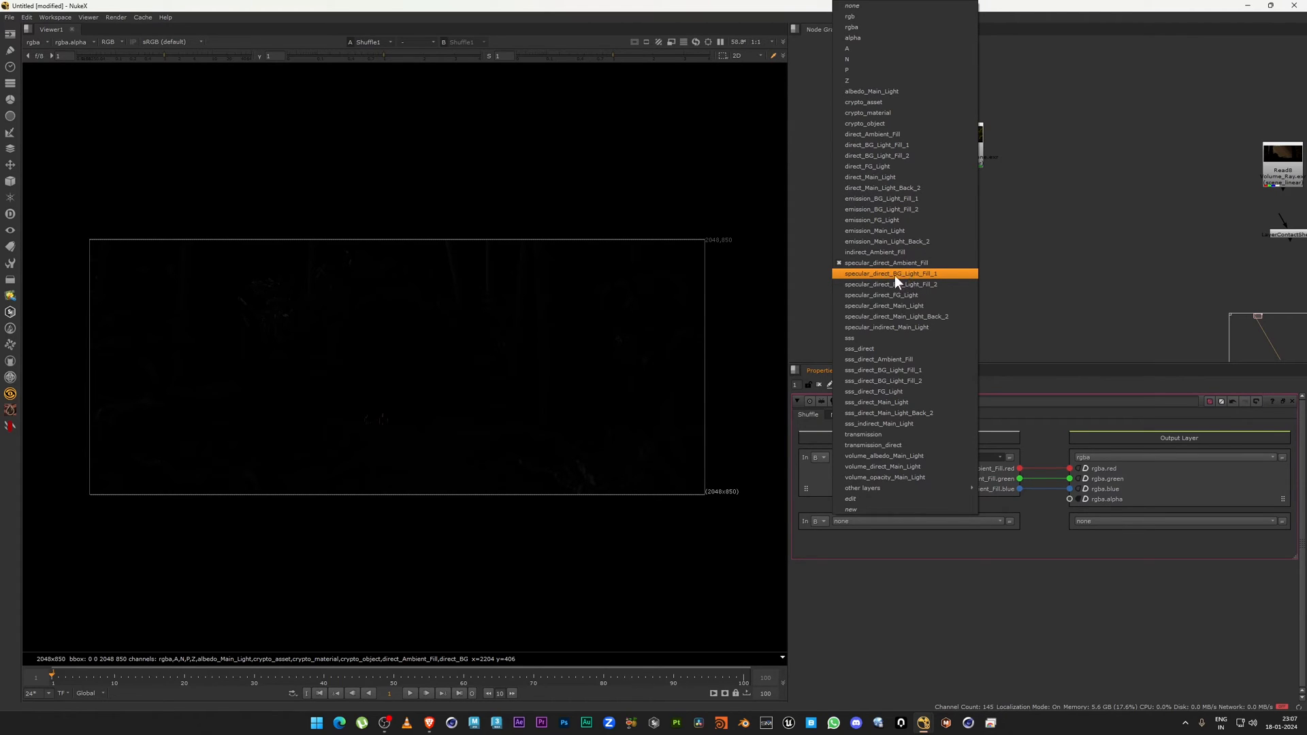
click(930, 271)
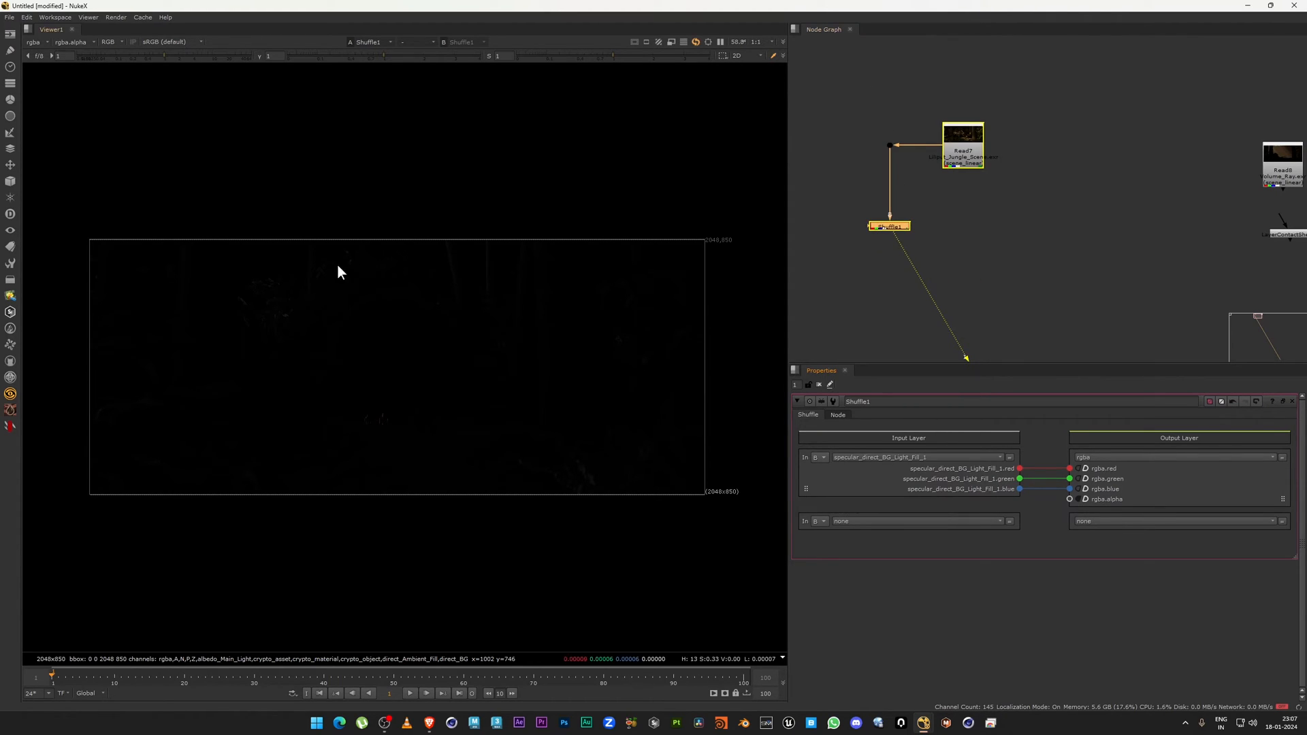
click(884, 459)
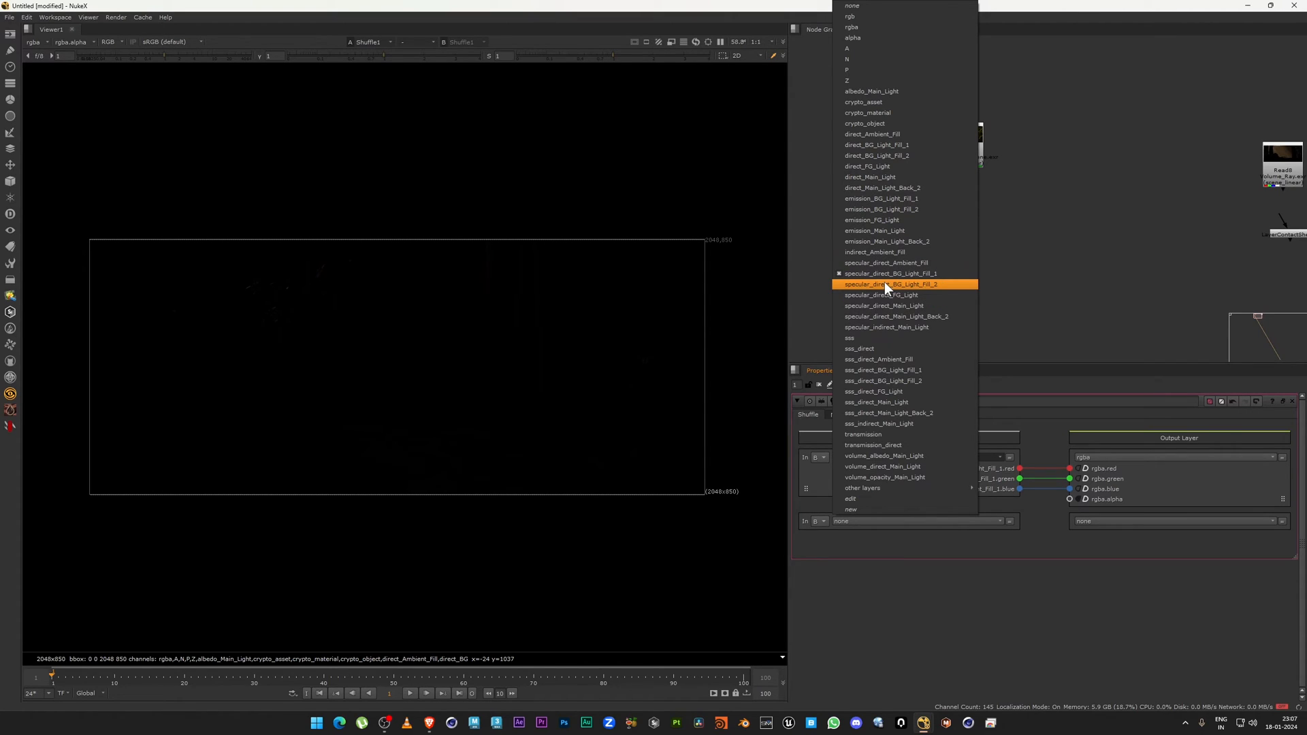
click(884, 285)
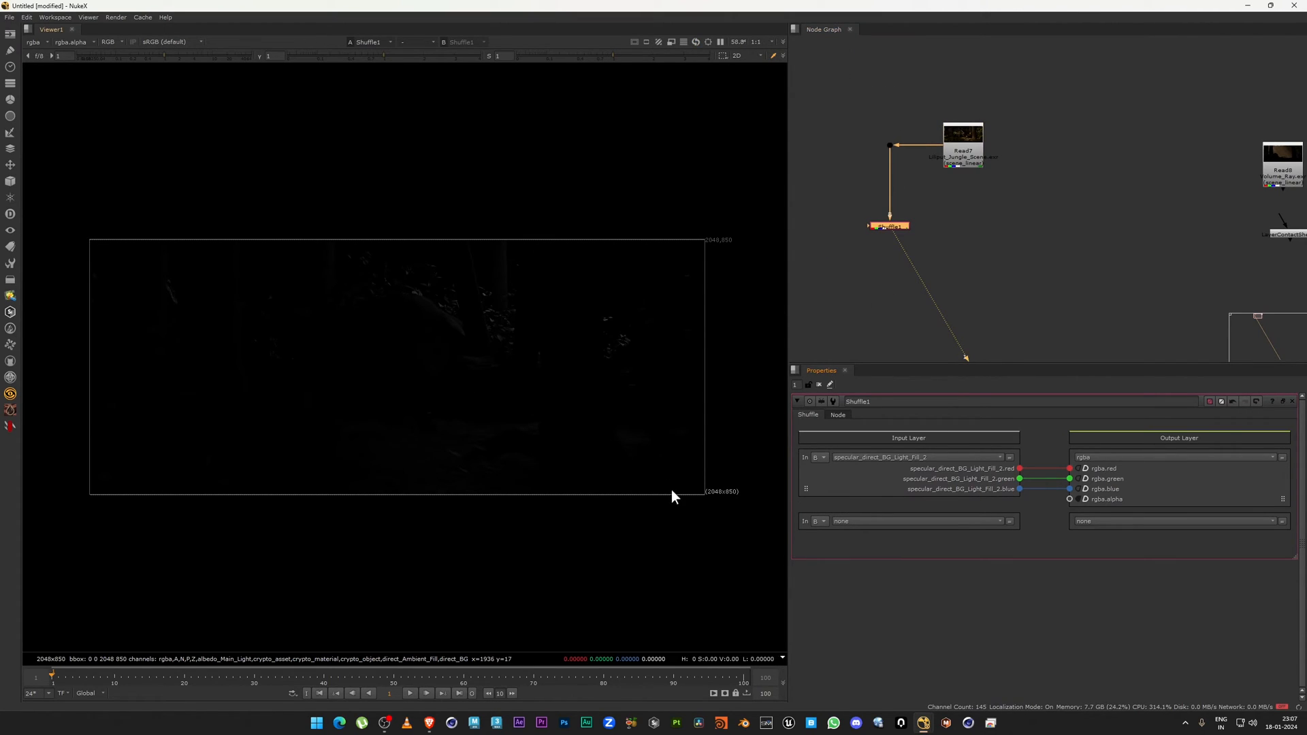
View the specular_direct_FG_Light layer through Shuffle1's input layer and check the full frame.
click(951, 457)
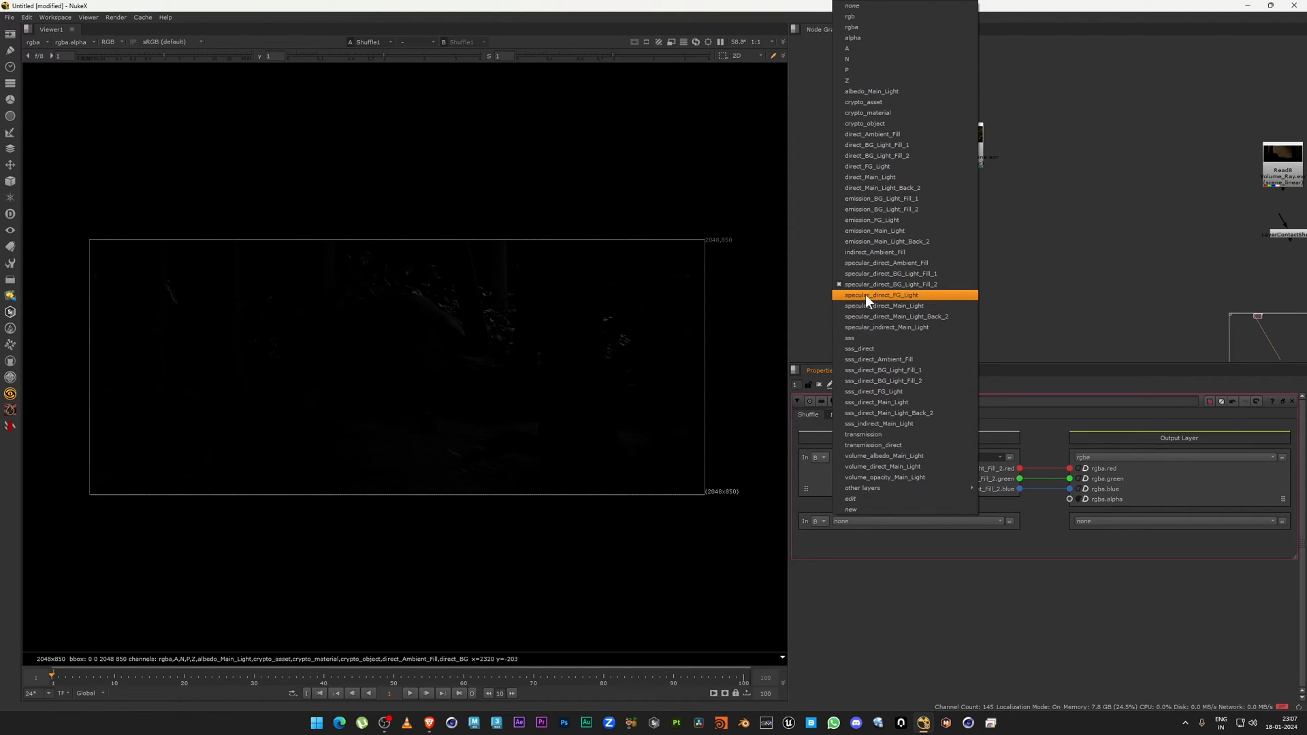
click(884, 297)
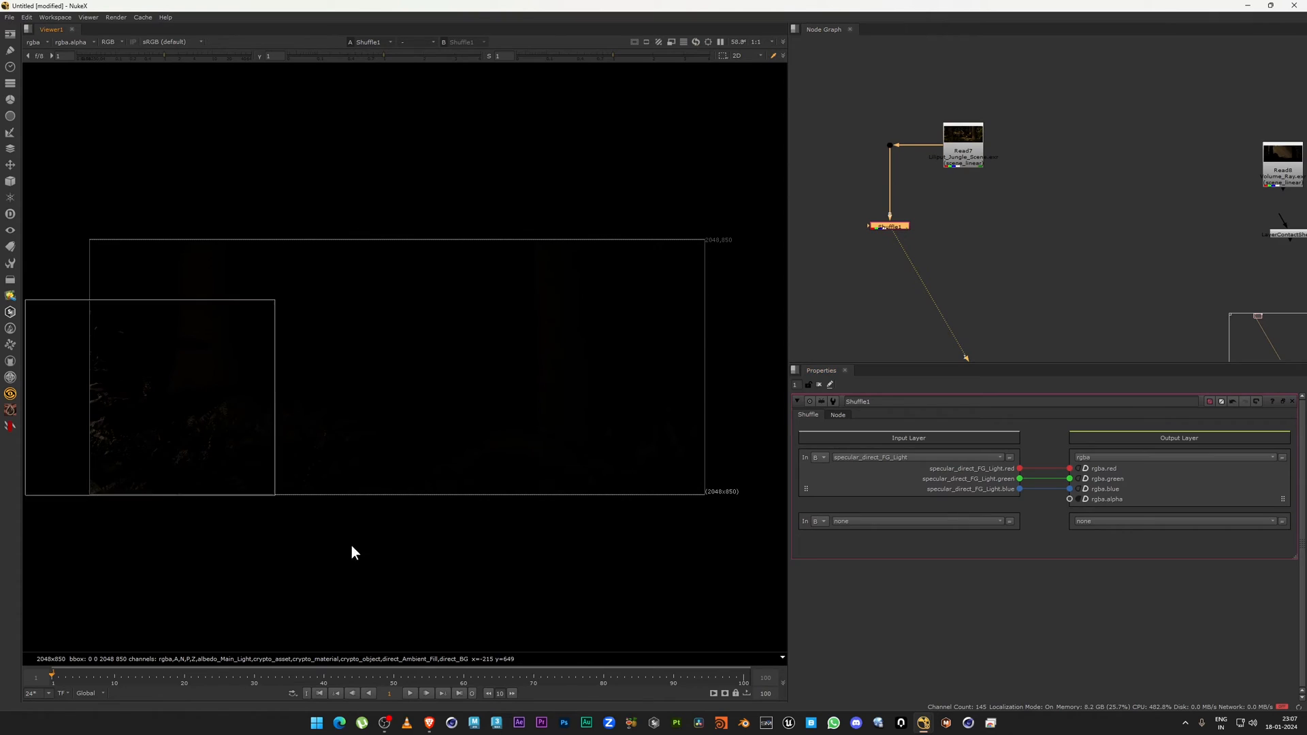
scroll(125, 409, up, 2)
key(minus)
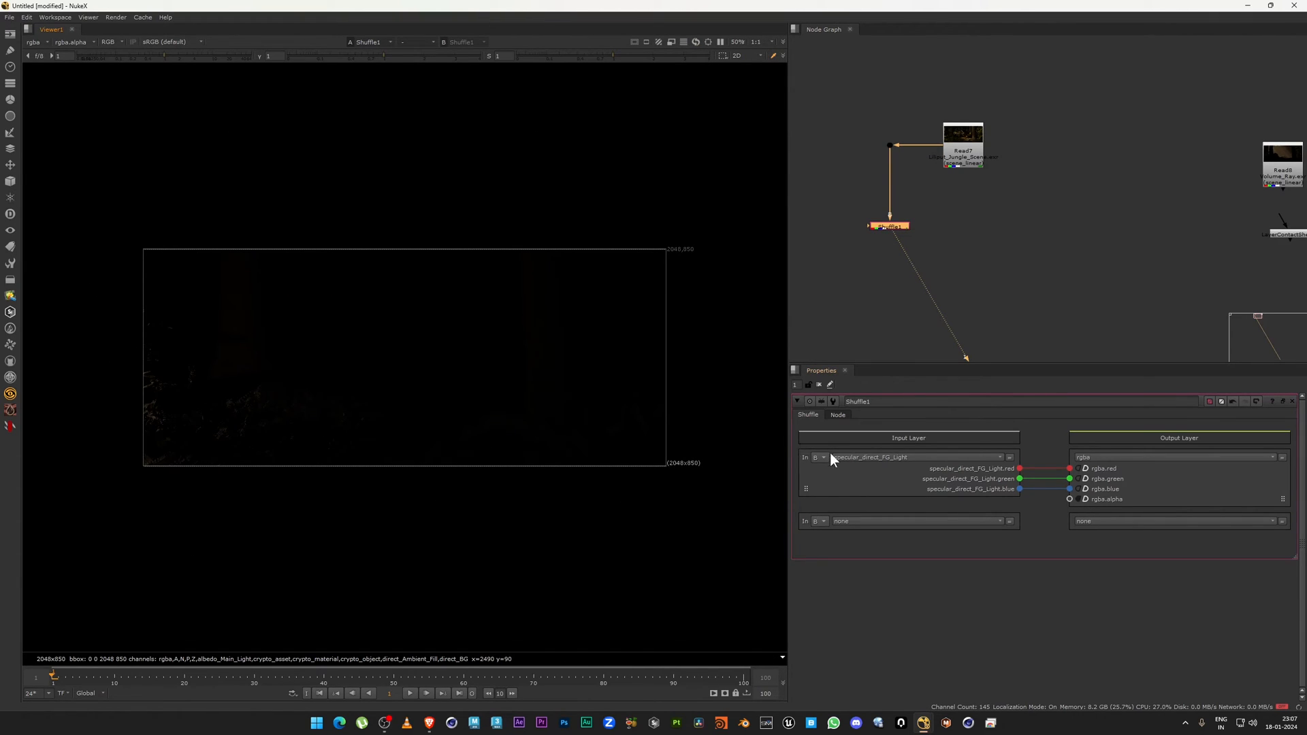
Switch Shuffle1's input layer to specular_direct_Main_Light and examine the highlights on the ground, trunks and leaves.
click(873, 458)
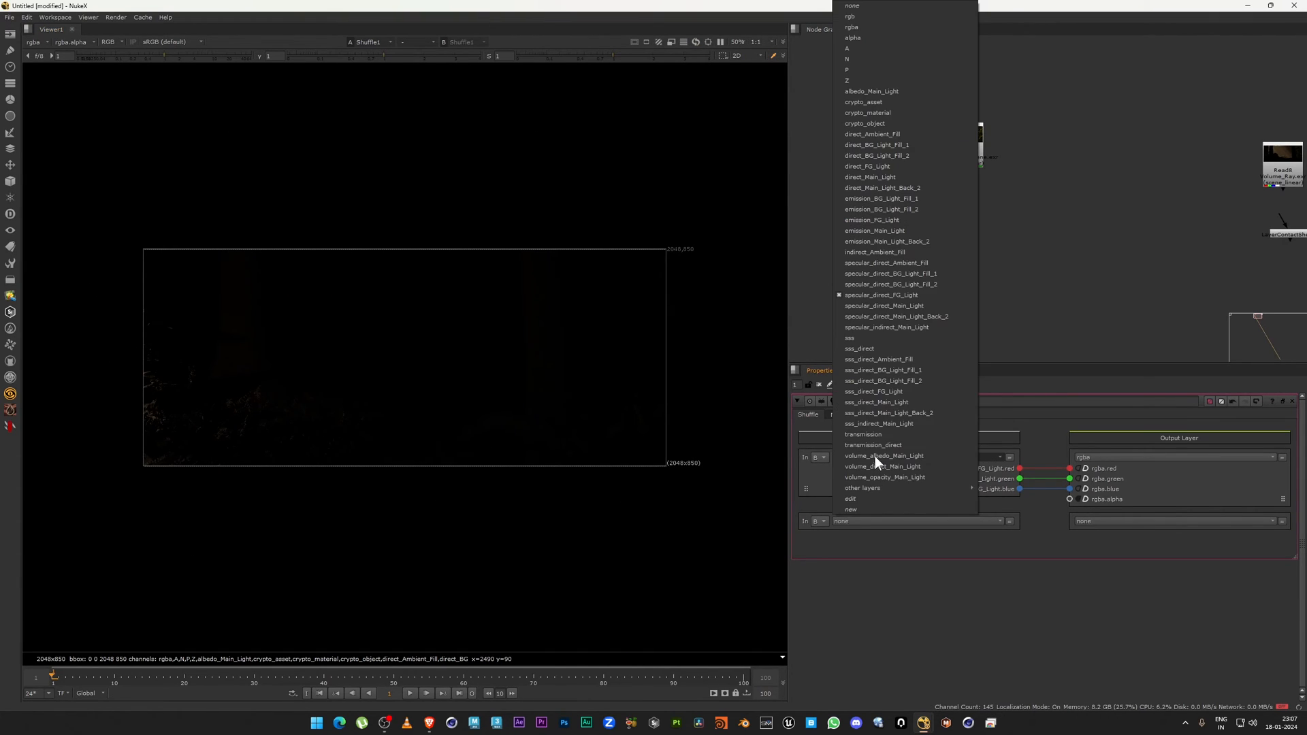
click(860, 305)
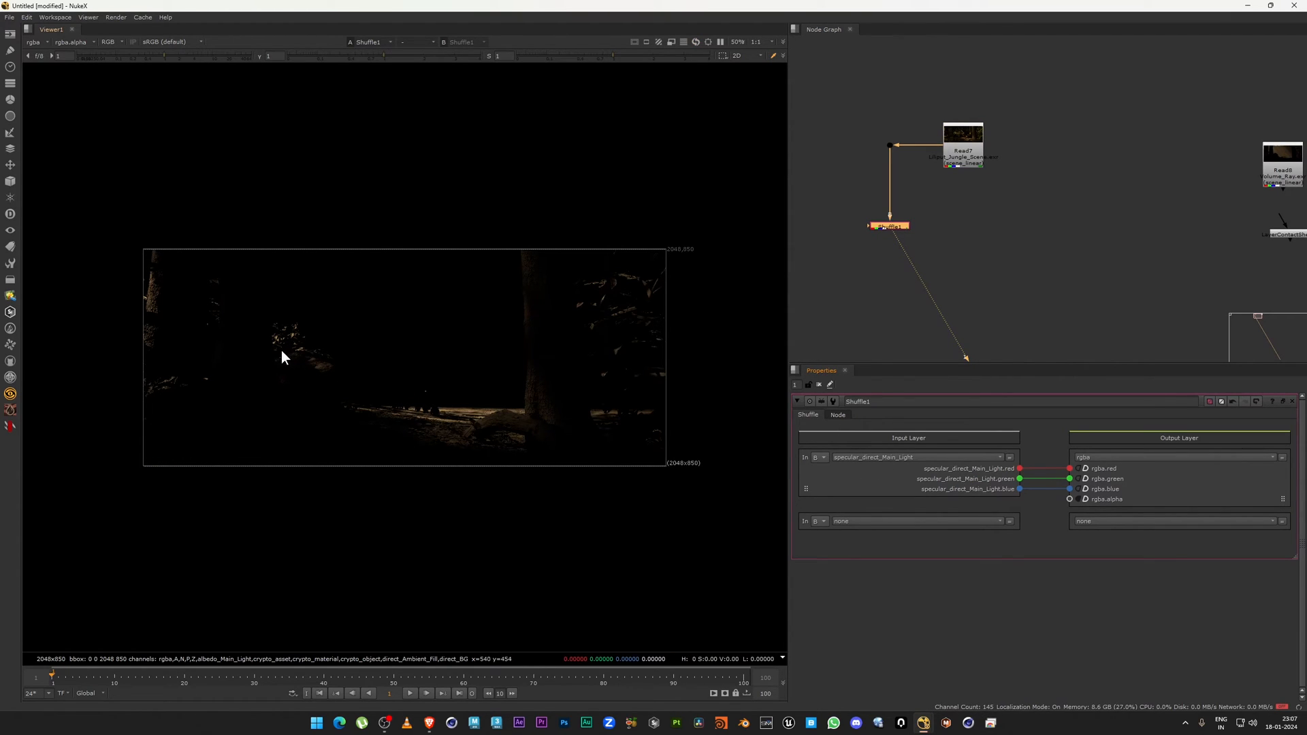
scroll(465, 373, up, 3)
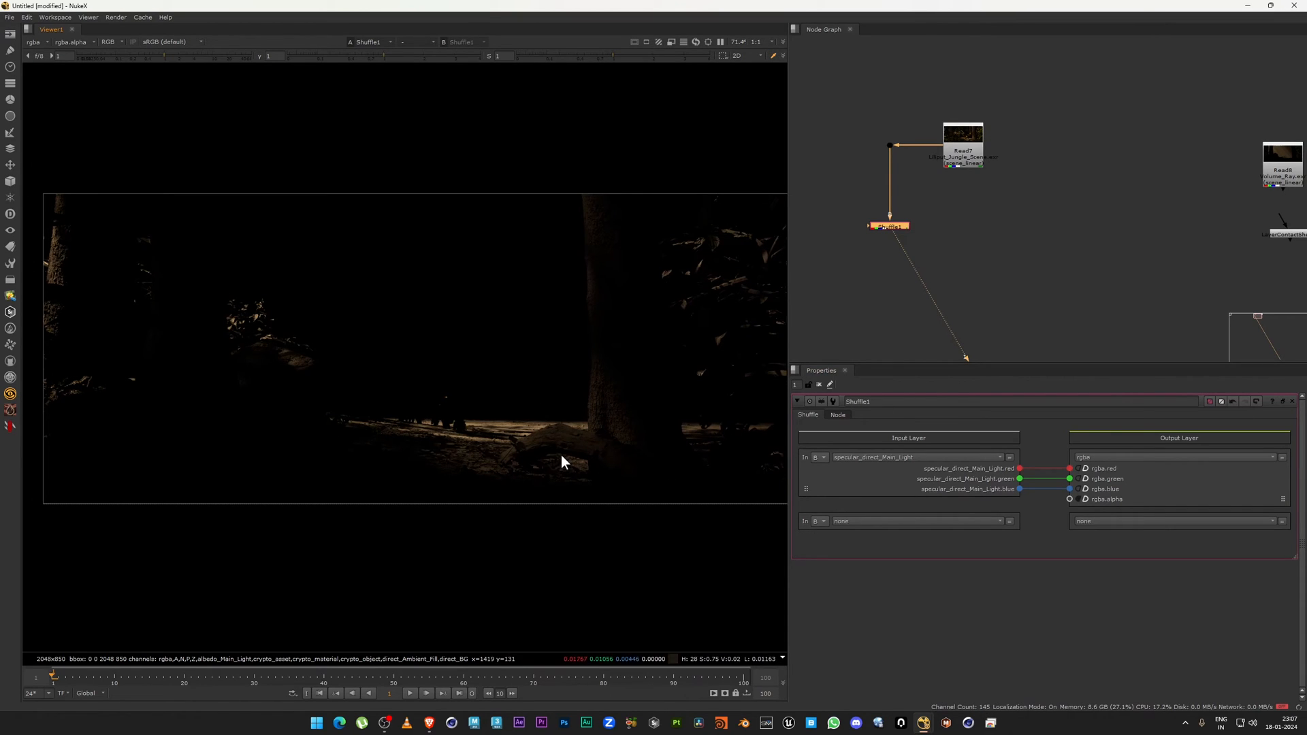
scroll(513, 444, up, 5)
scroll(513, 437, down, 5)
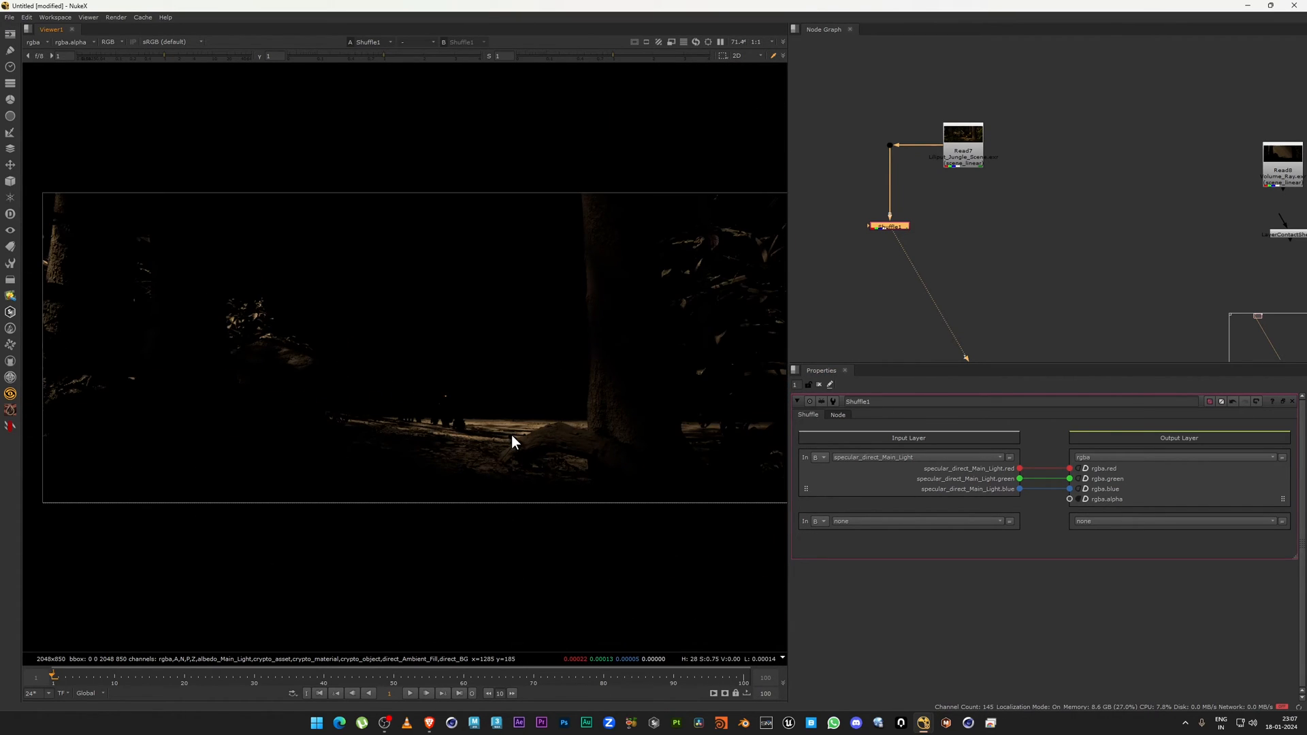
scroll(512, 435, down, 2)
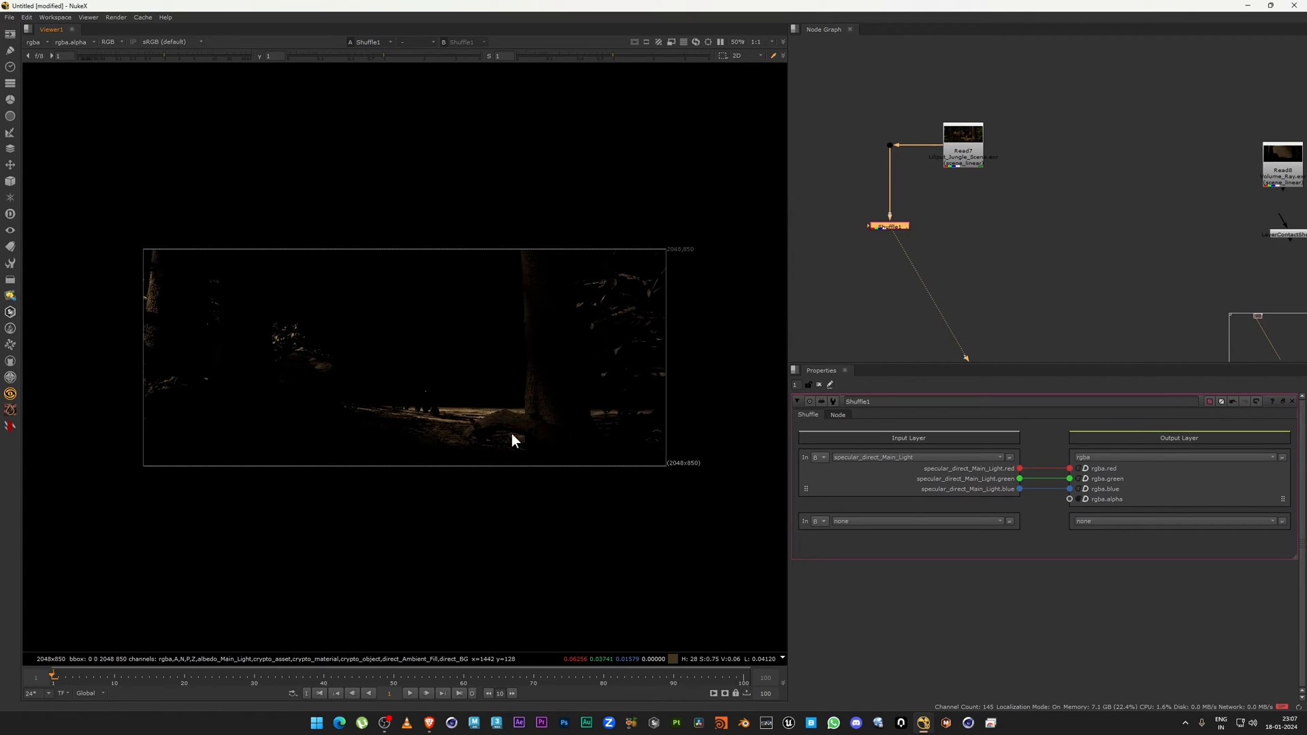
scroll(416, 388, up, 1)
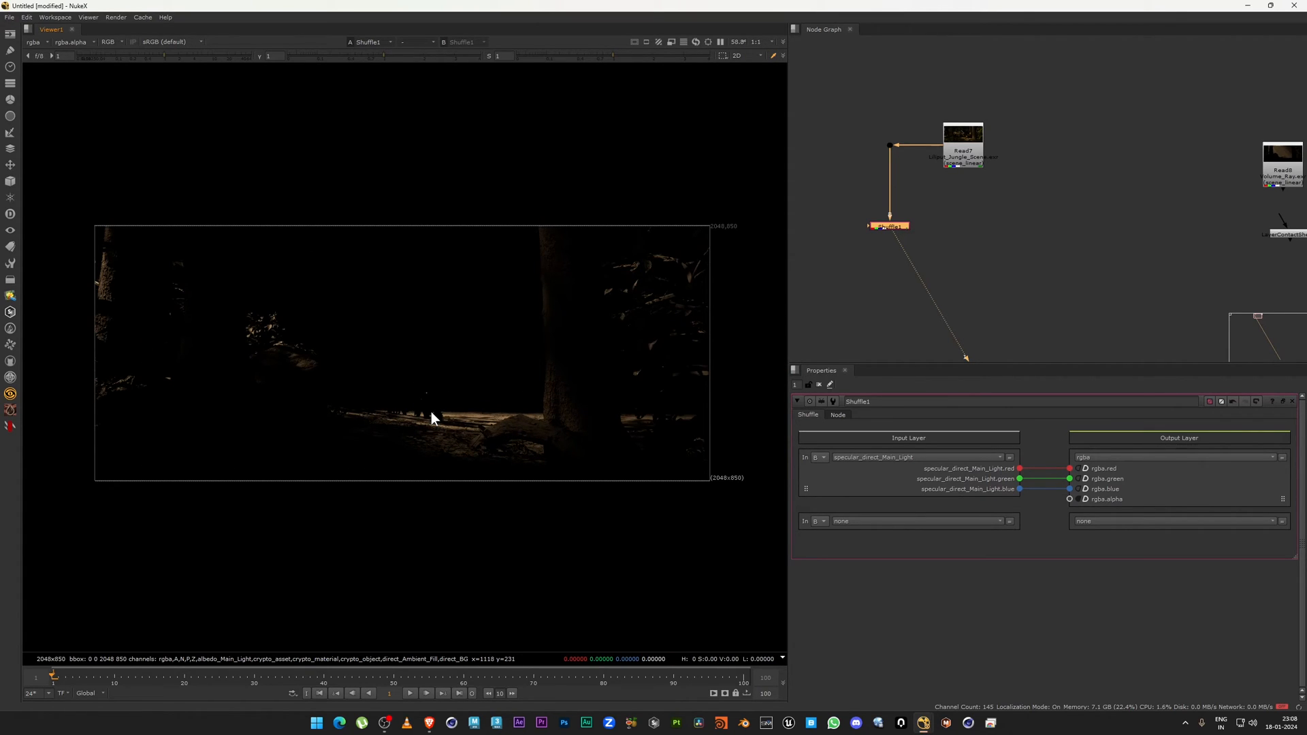
scroll(431, 411, up, 1)
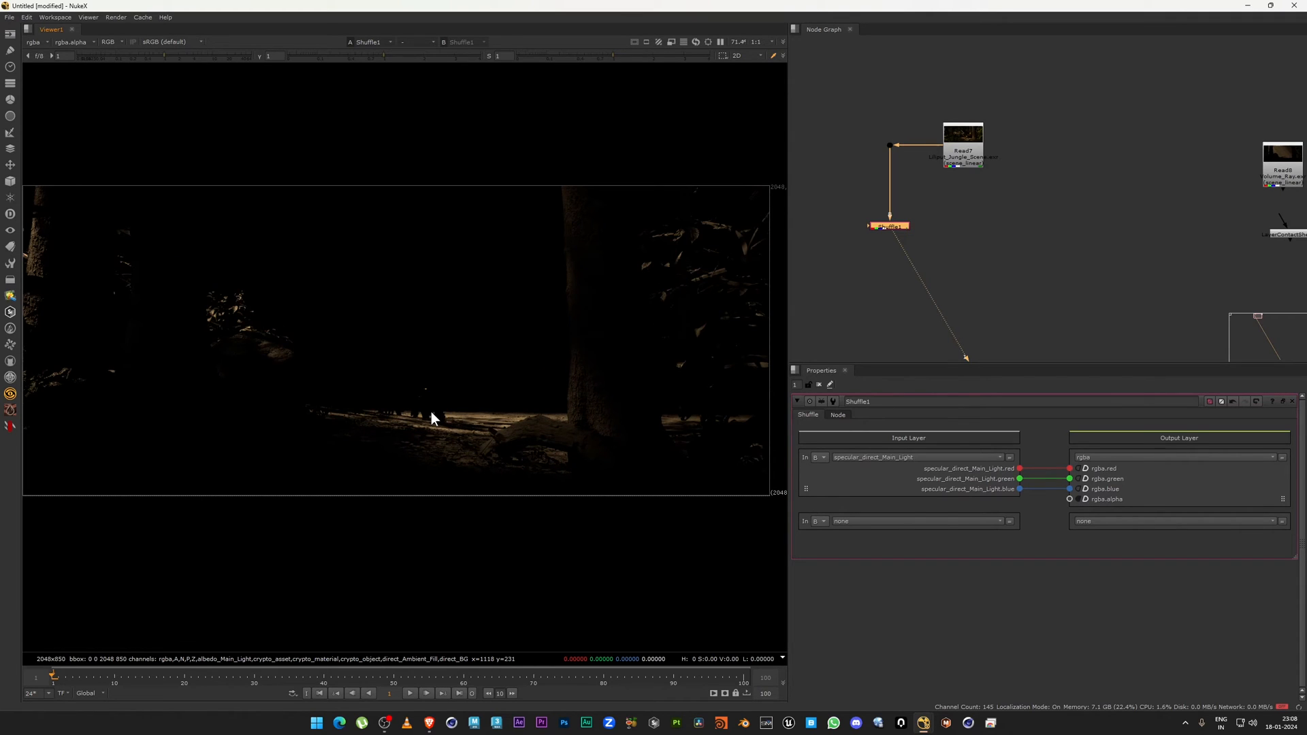
middle_drag(470, 419, 469, 418)
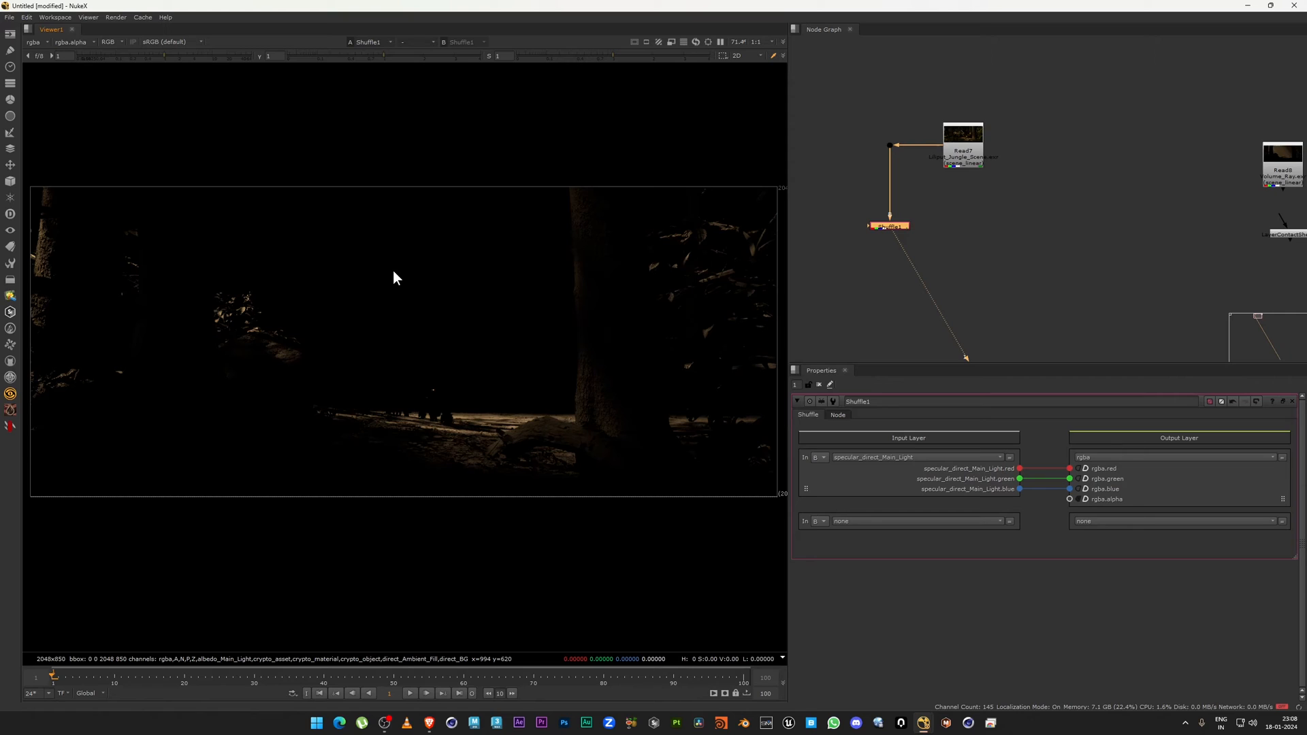
click(905, 457)
drag(166, 250, 613, 472)
click(852, 457)
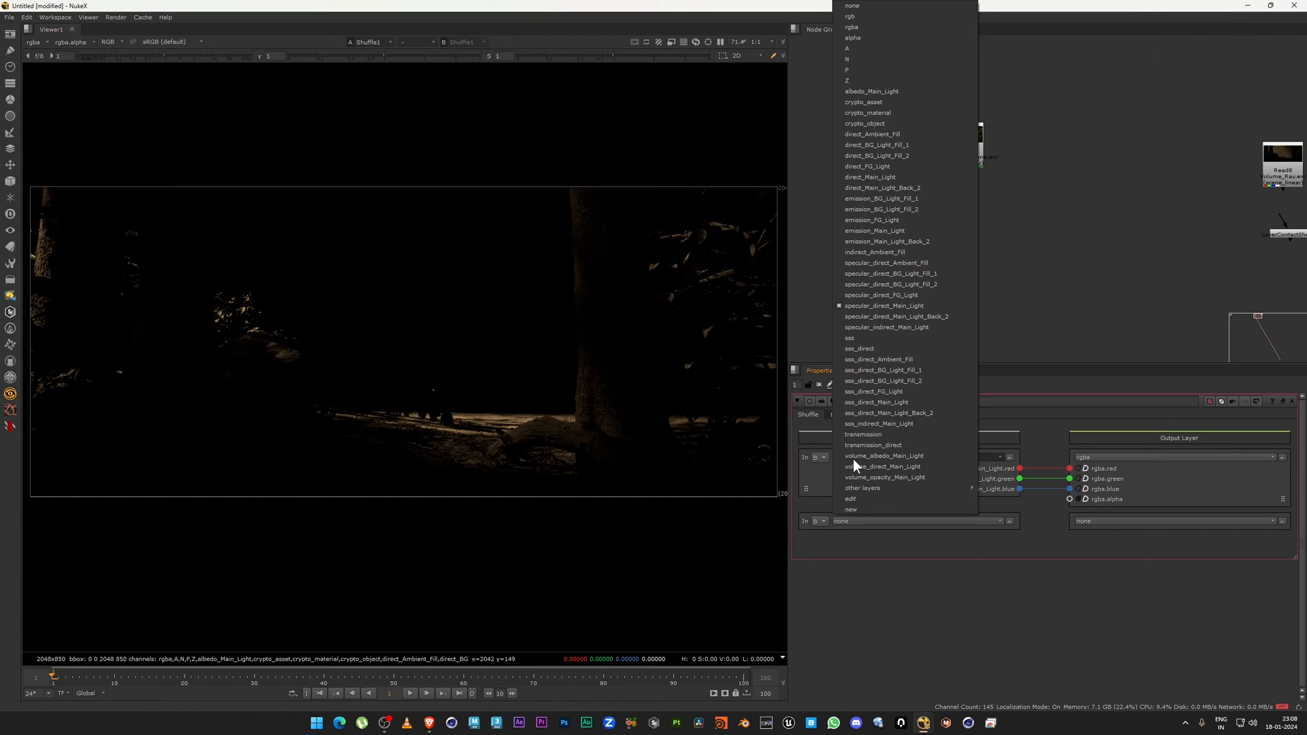
click(500, 437)
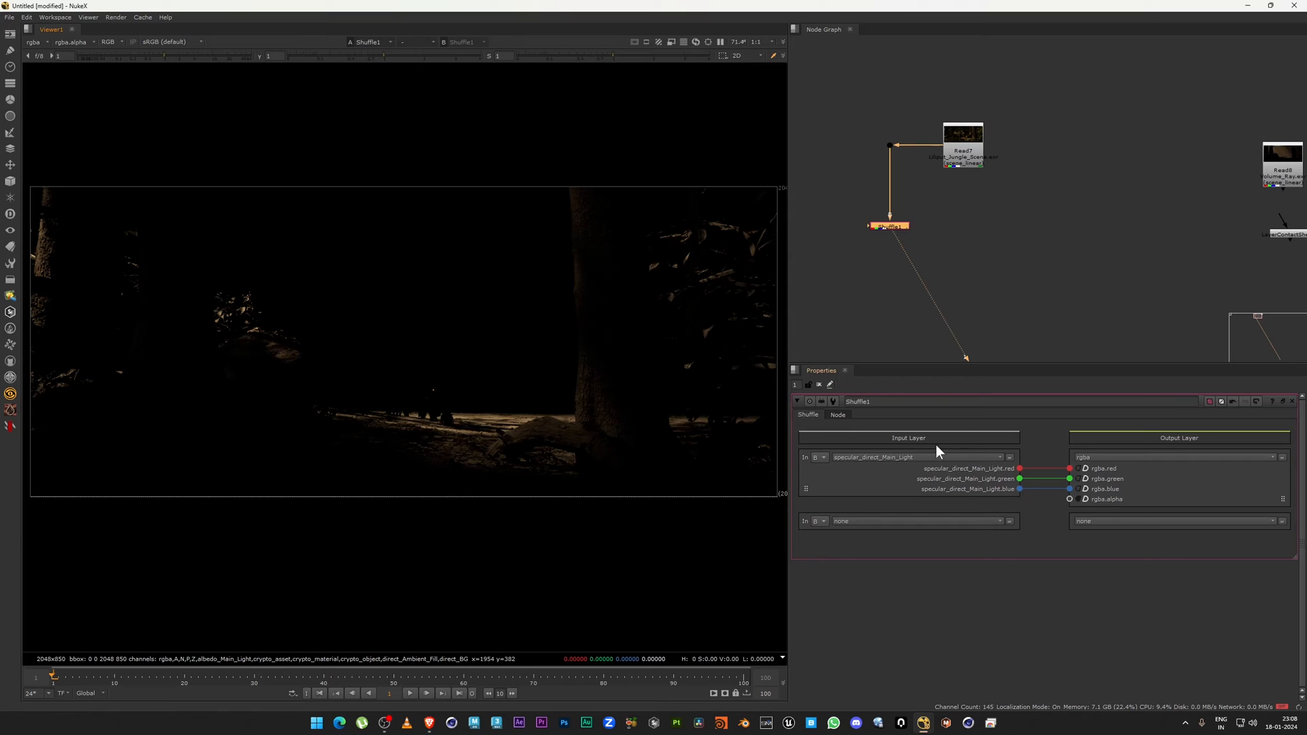
View the specular_direct_Main_Light_Back_2 and specular_indirect_Main_Light layers in turn through Shuffle1's input layer.
click(917, 457)
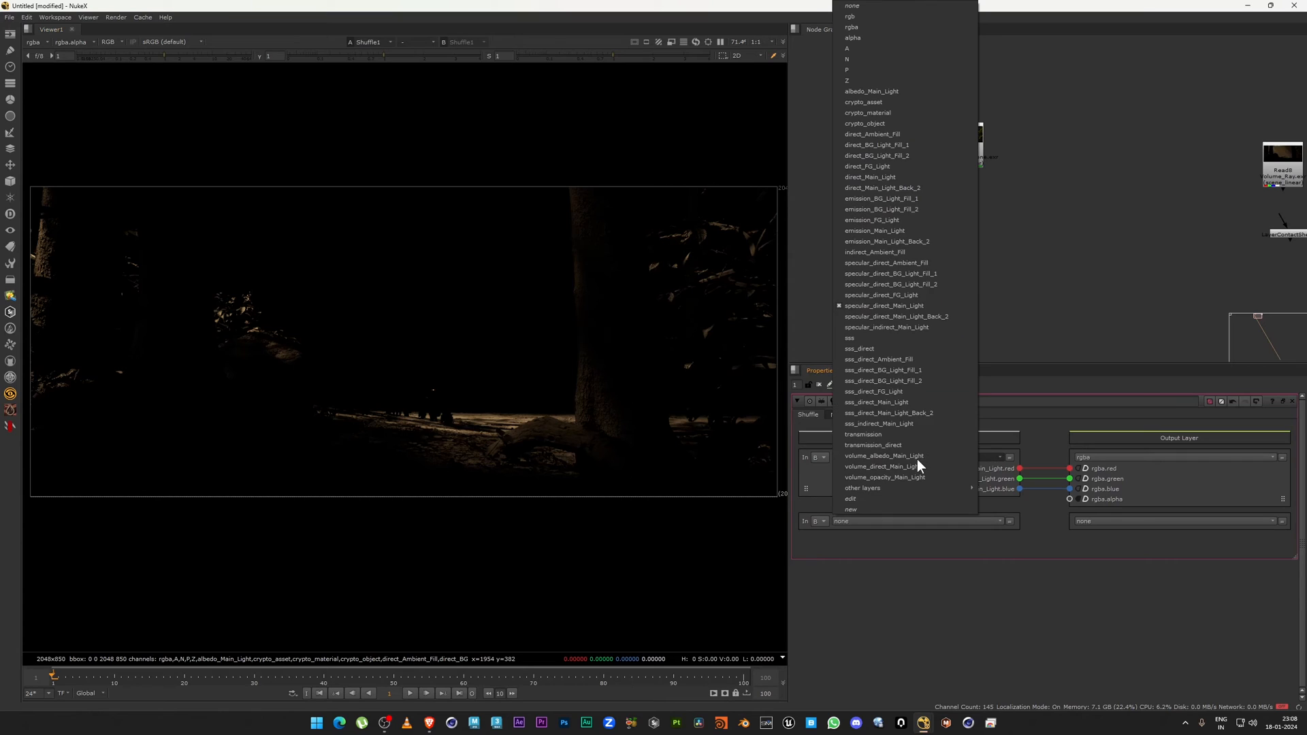
click(934, 320)
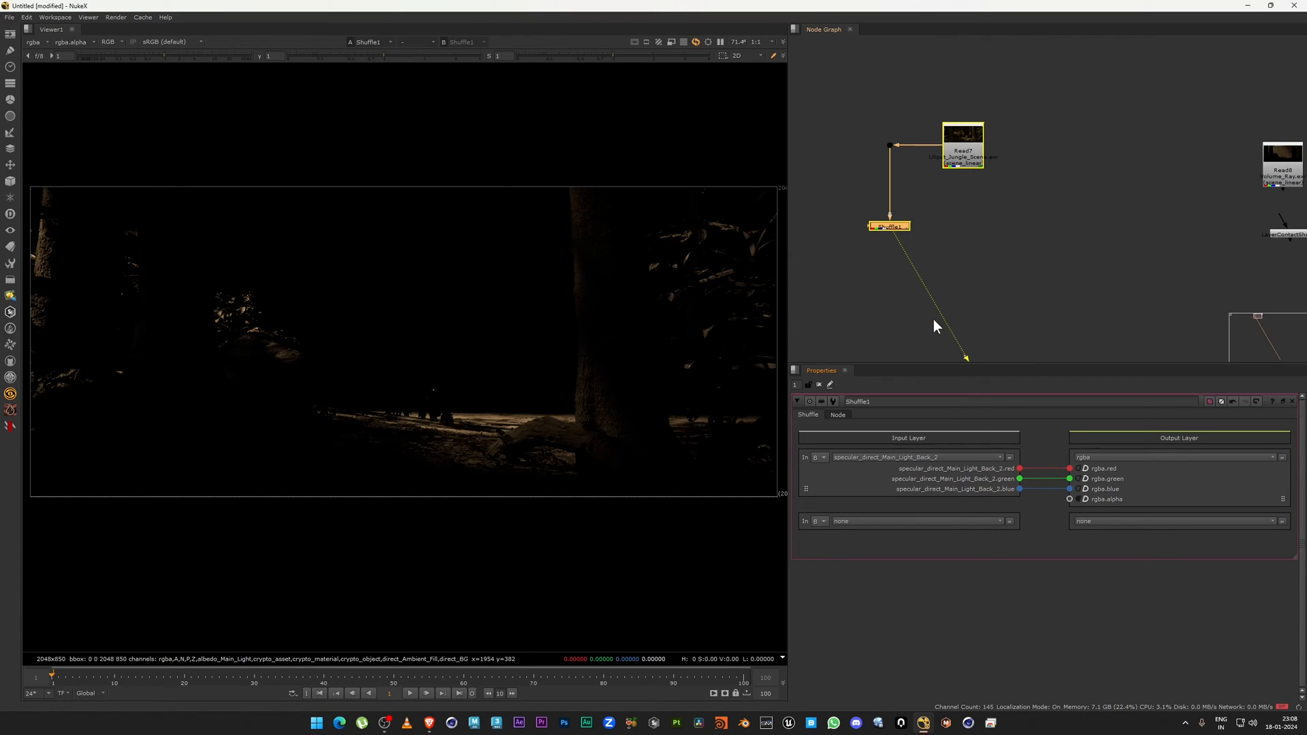
click(925, 458)
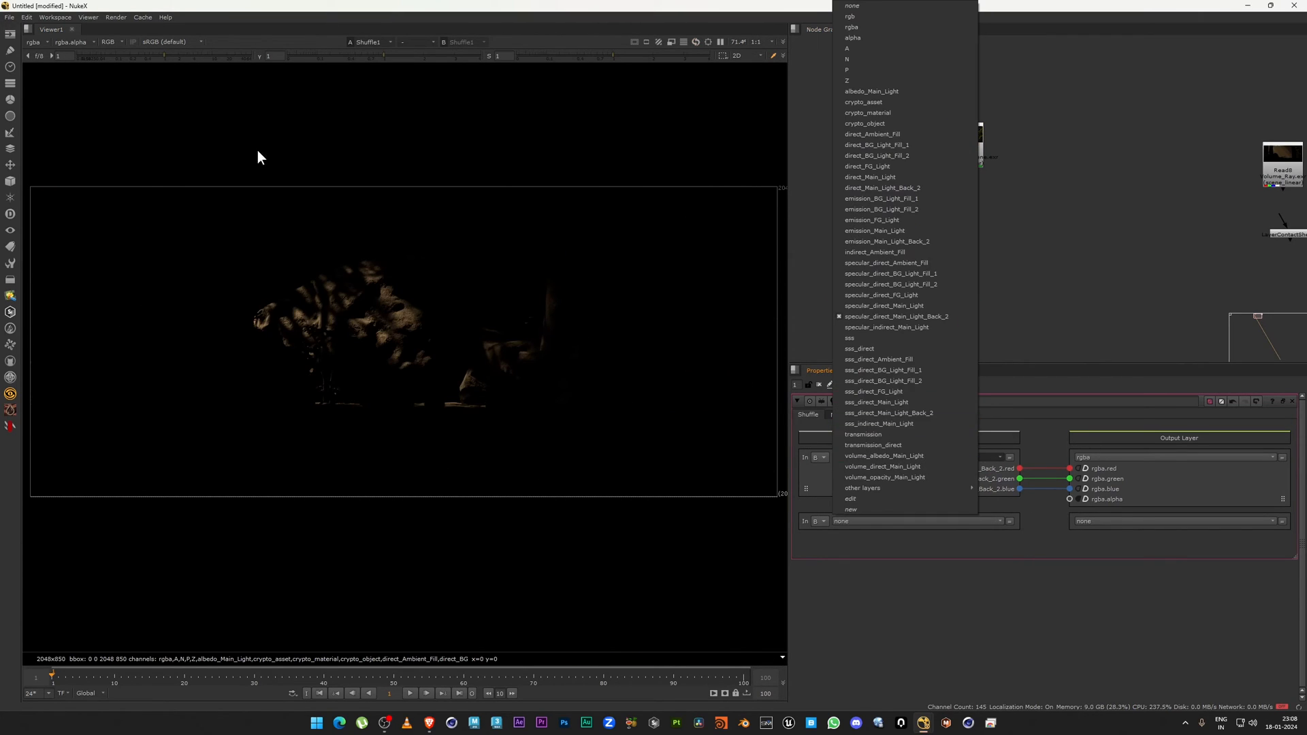
click(912, 328)
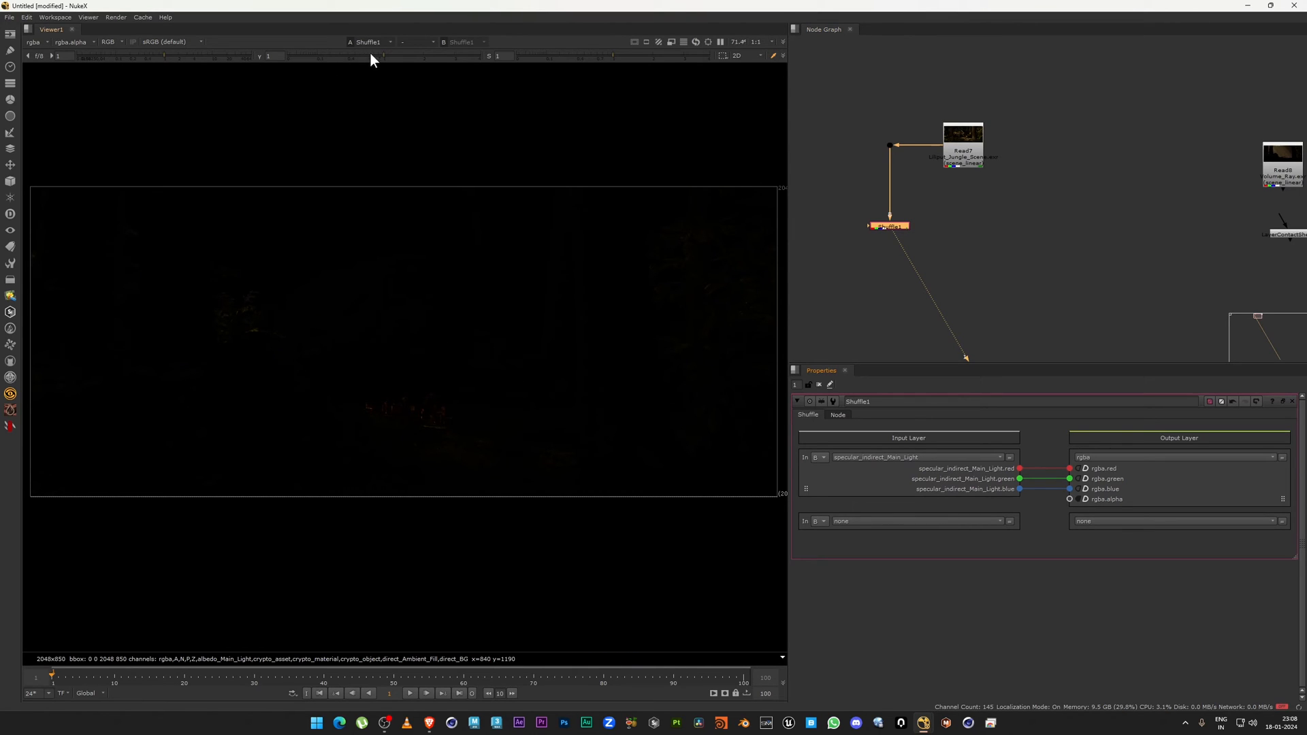
Examine the indirect specular main light on the foliage at a viewer gamma of 1.66 and reset the gamma to 1.
drag(367, 55, 411, 57)
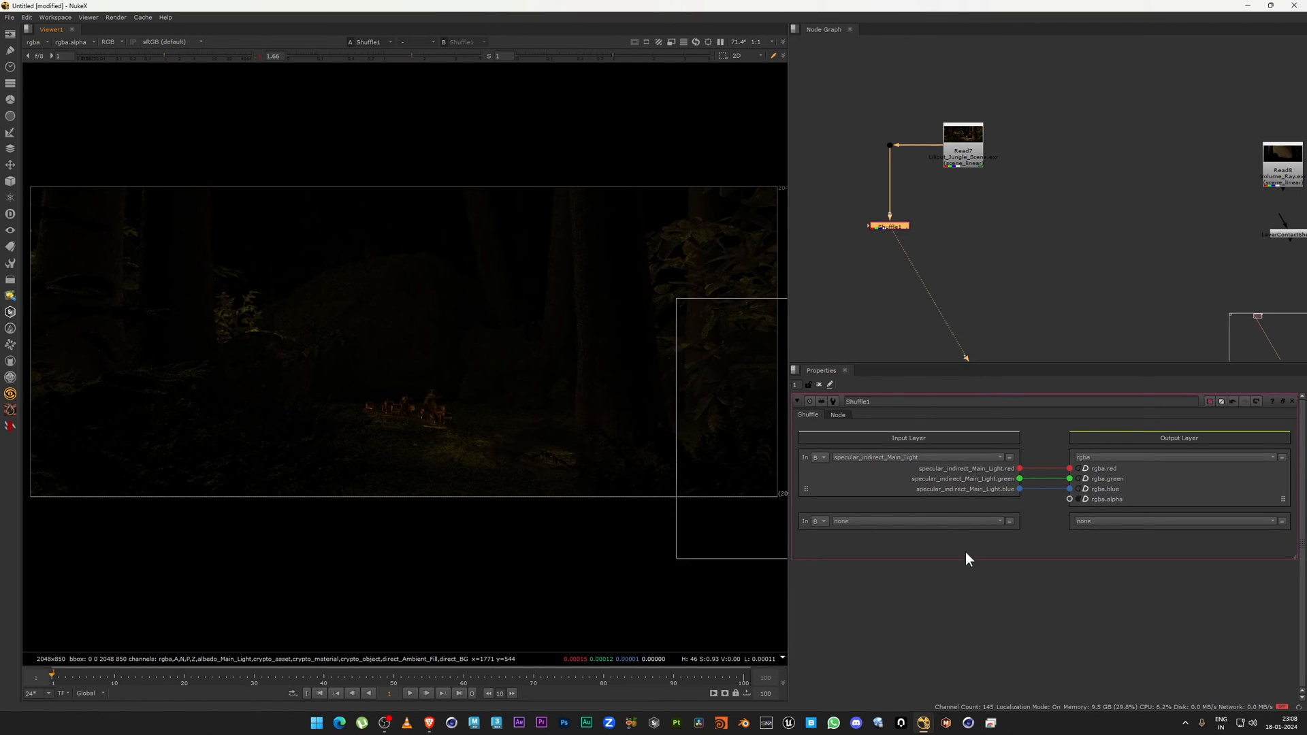
scroll(703, 211, up, 3)
middle_drag(703, 211, 362, 199)
scroll(508, 199, up, 2)
scroll(528, 228, down, 1)
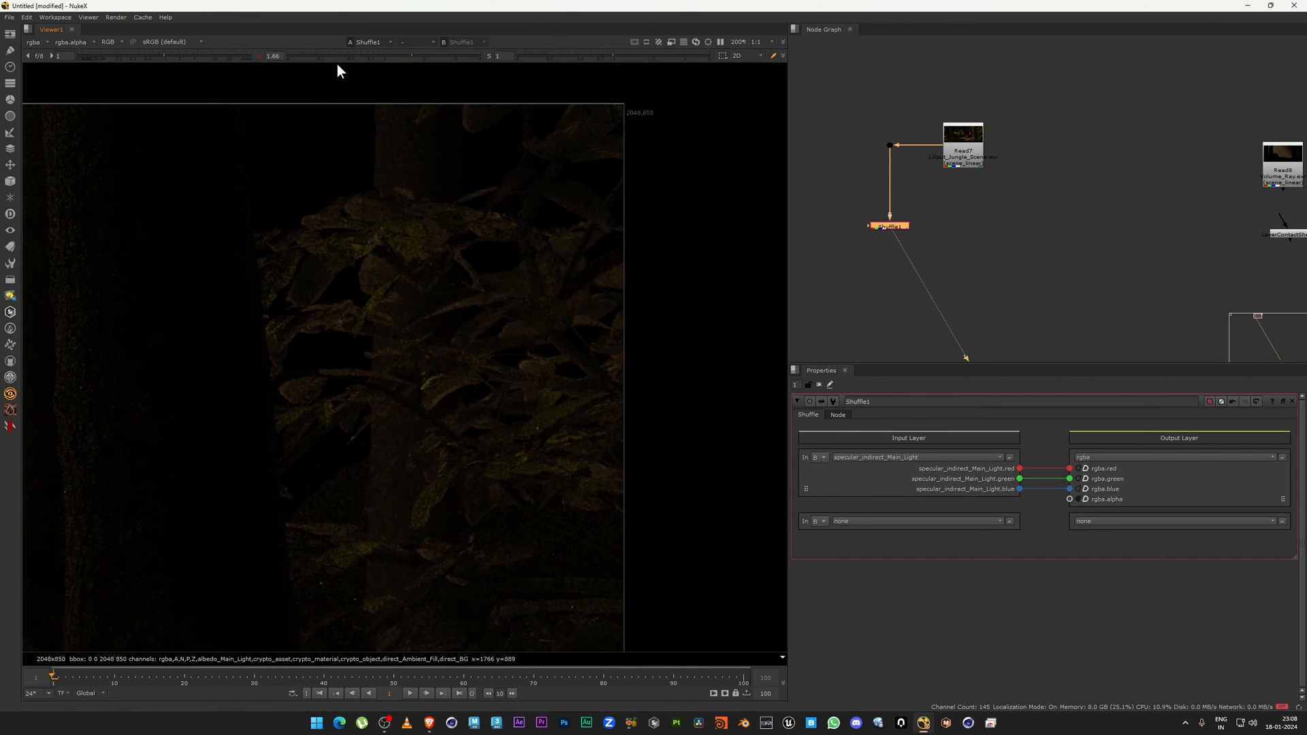
ctrl+click(346, 56)
scroll(472, 400, down, 7)
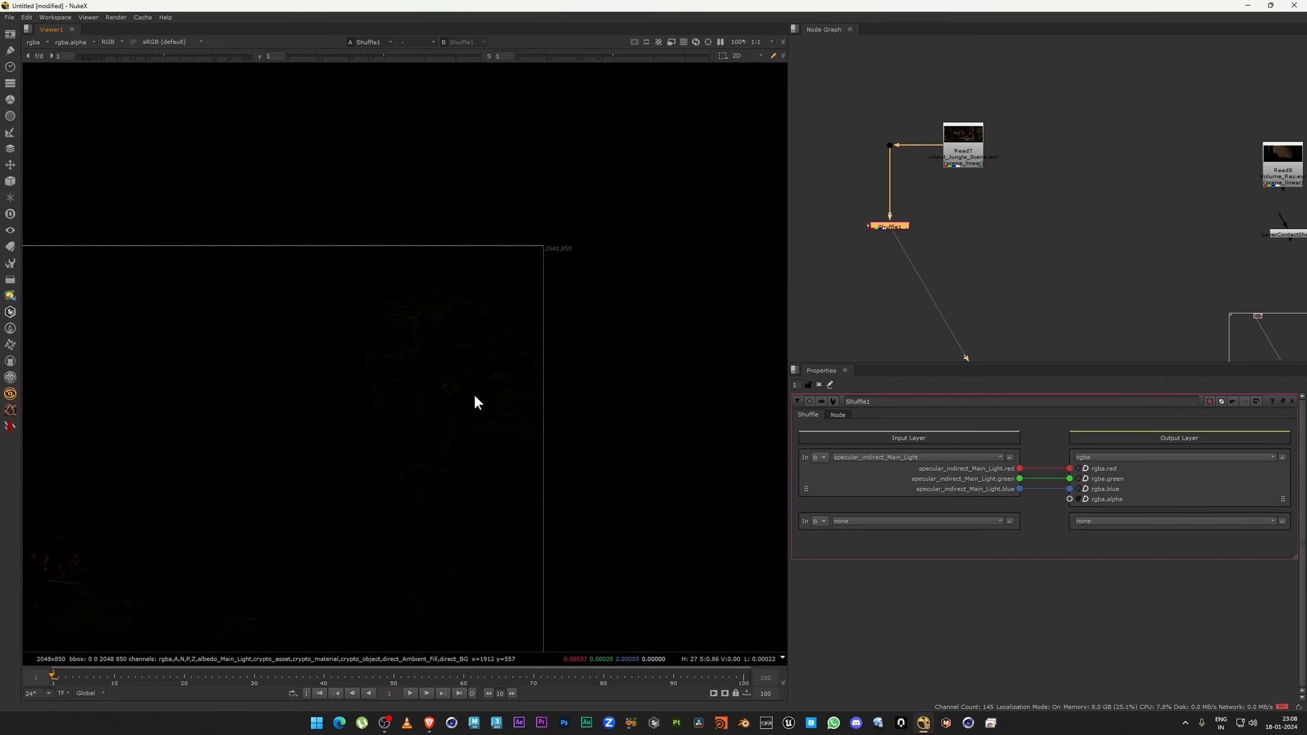
View the combined sss layer and the sss_direct layer in turn through Shuffle1's input layer.
click(900, 460)
click(874, 338)
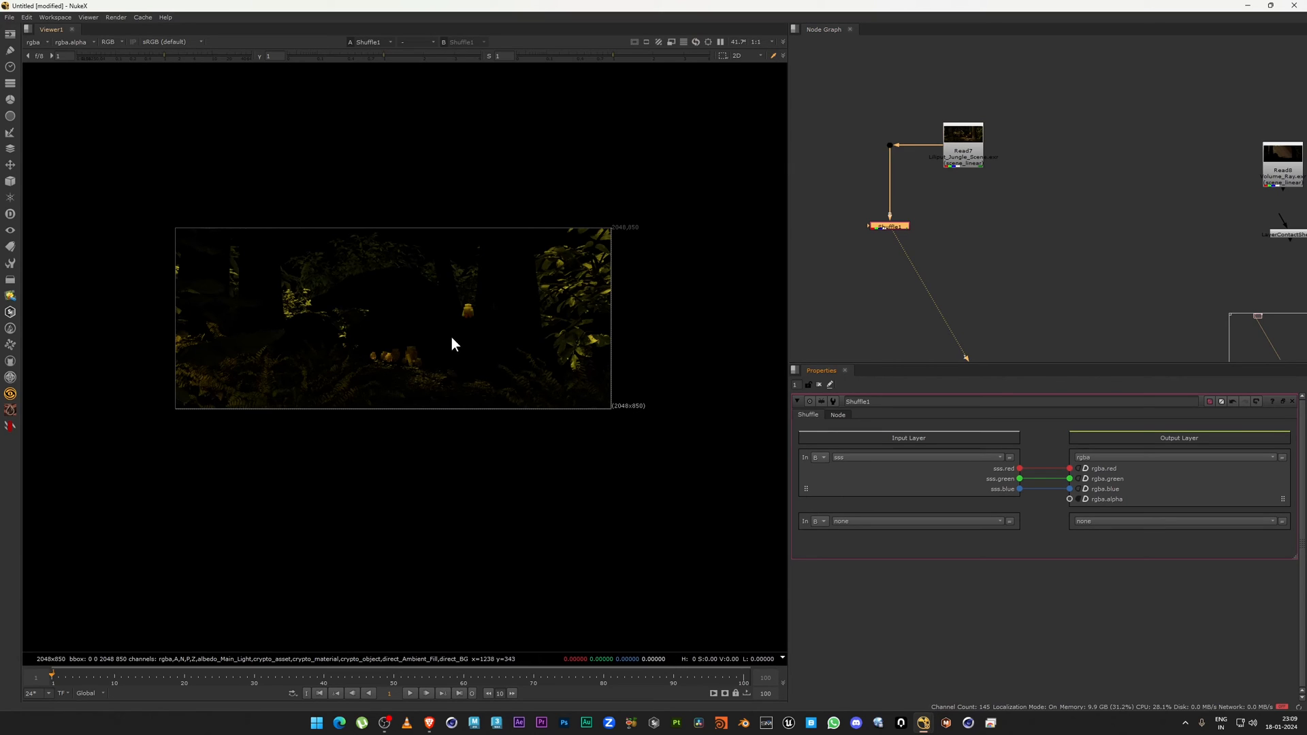
scroll(406, 346, up, 1)
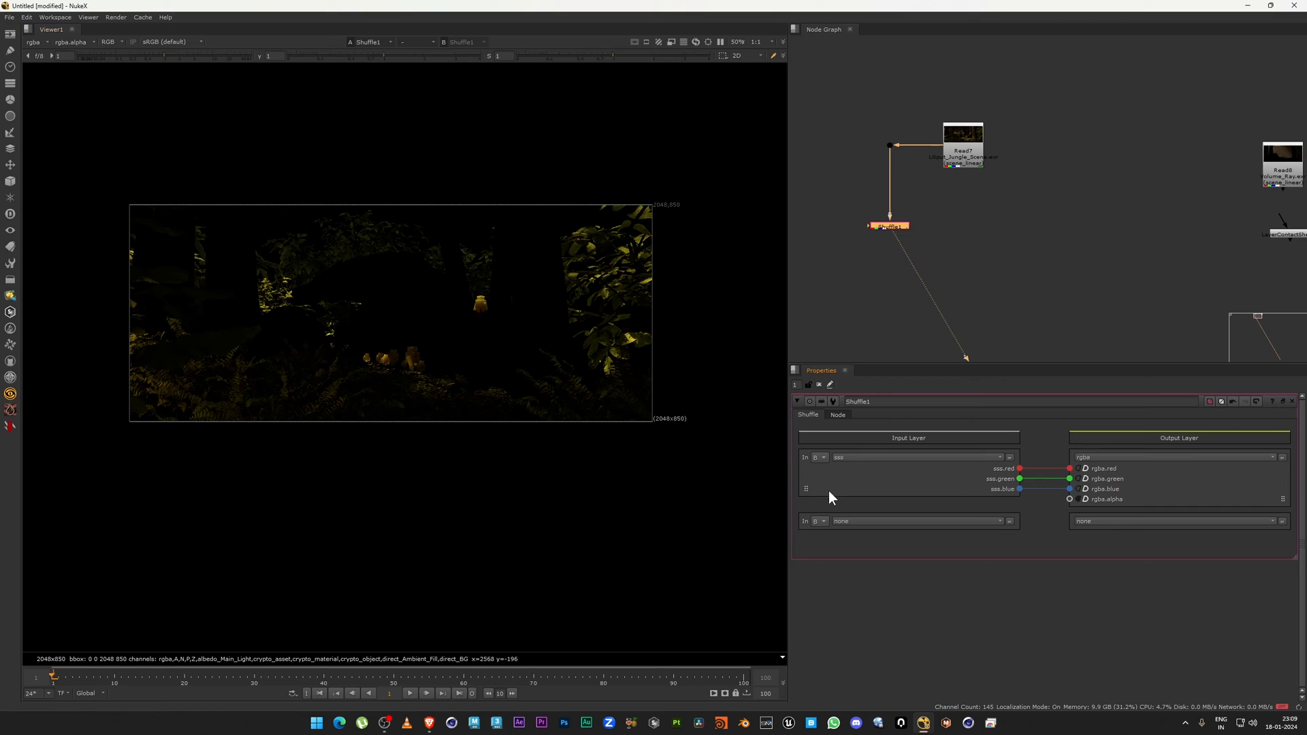
click(836, 458)
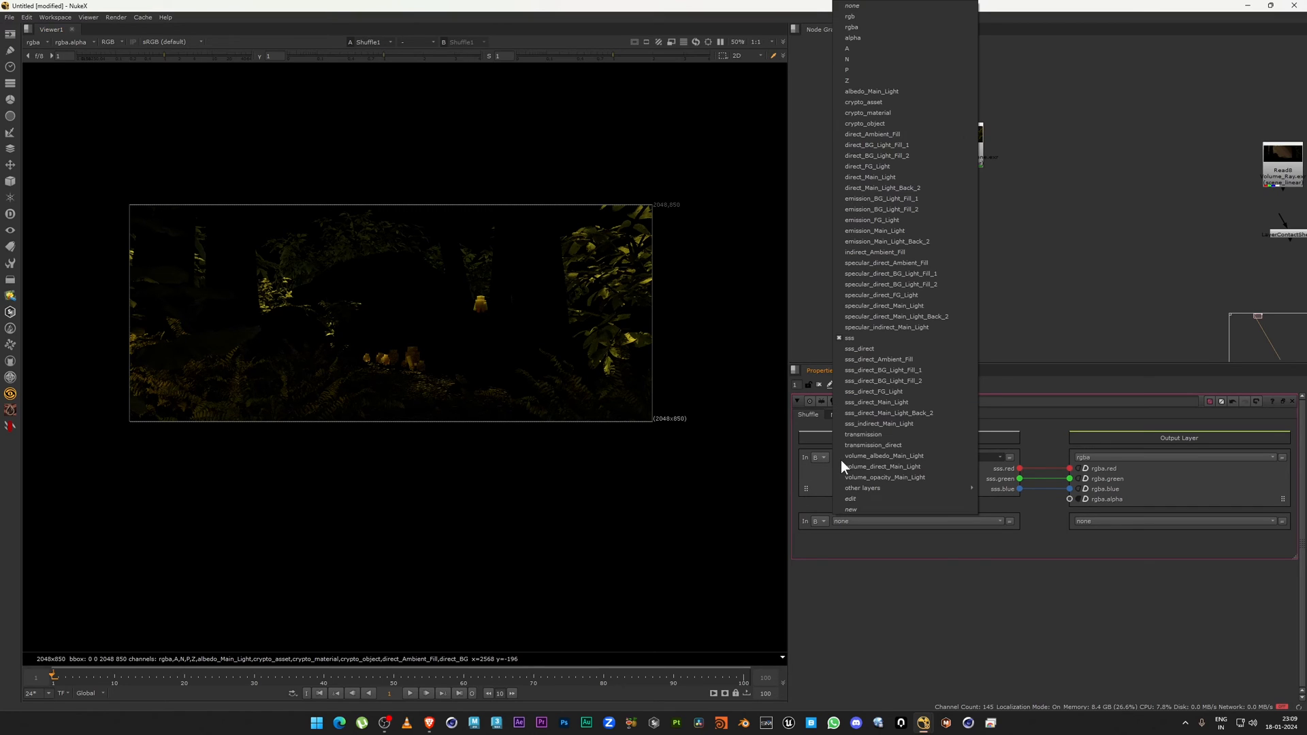
click(884, 349)
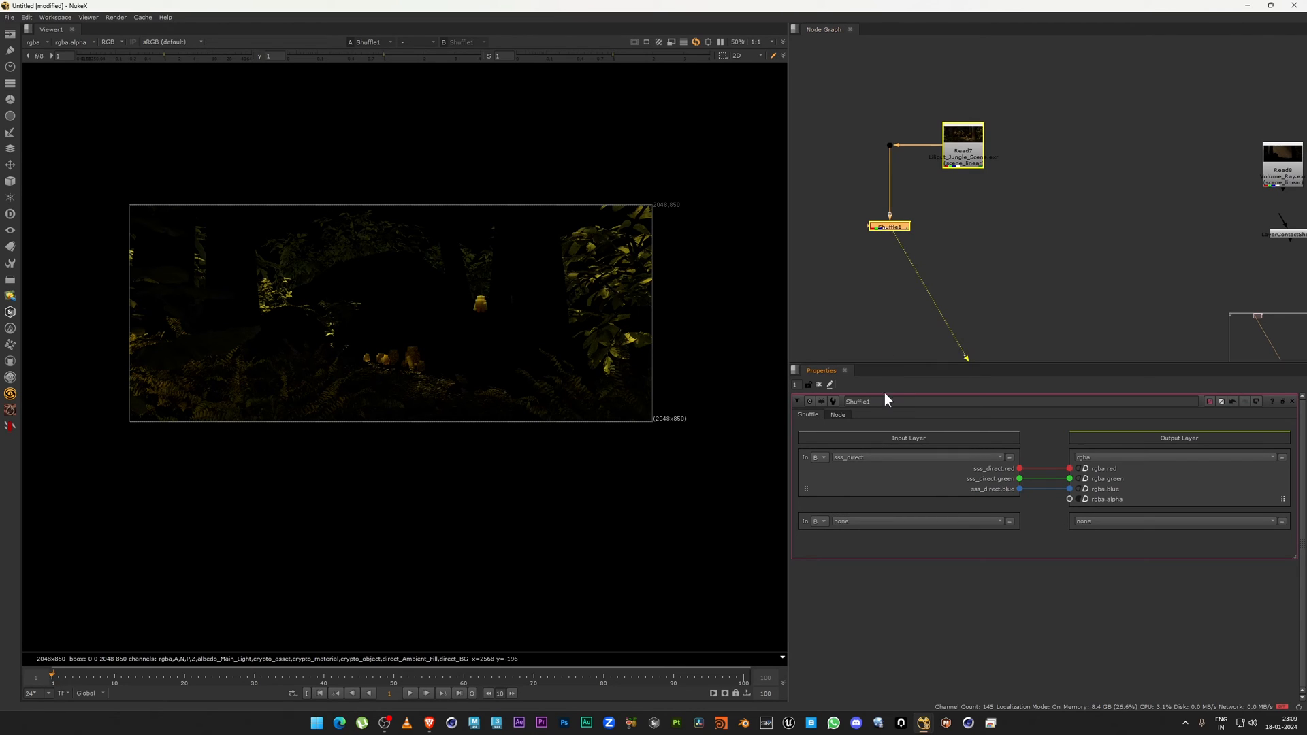
View sss_direct_Ambient_Fill, sss_direct_BG_Light_Fill_1, sss_direct_BG_Light_Fill_2 and sss_direct_FG_Light in turn through Shuffle1's input layer.
click(863, 459)
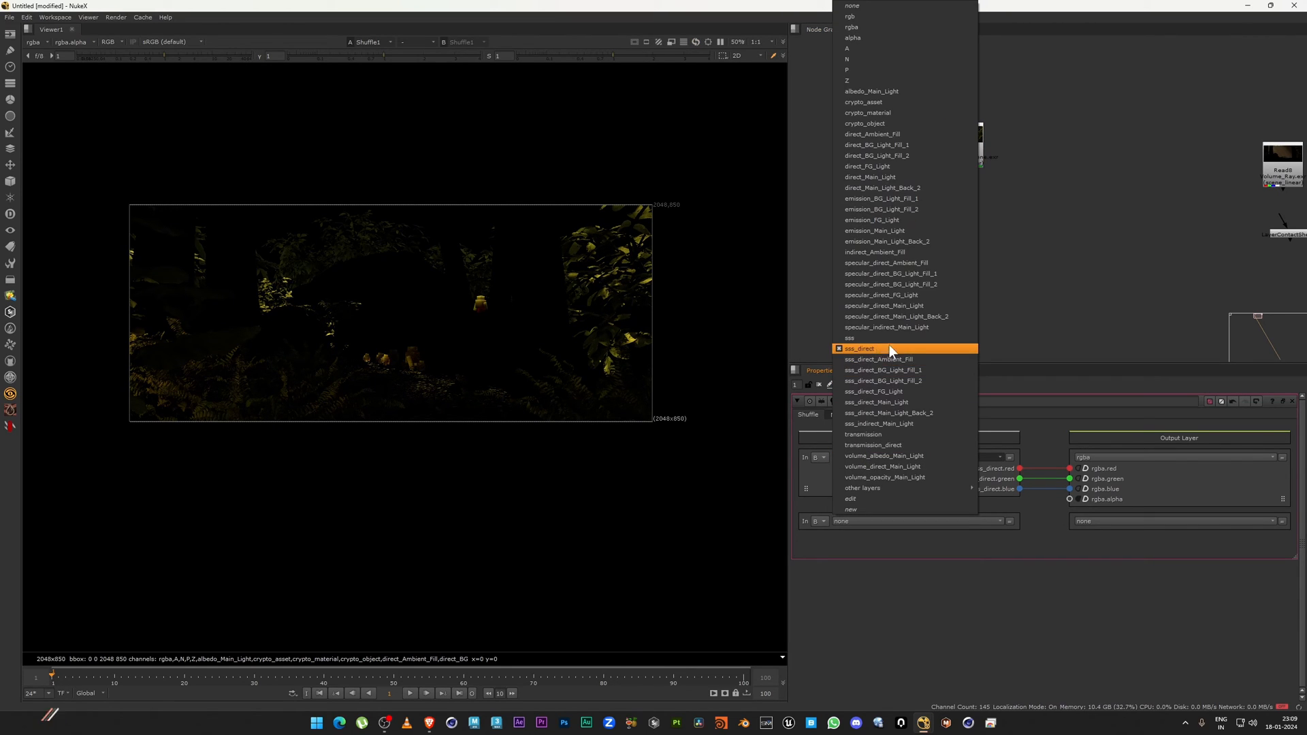
click(911, 360)
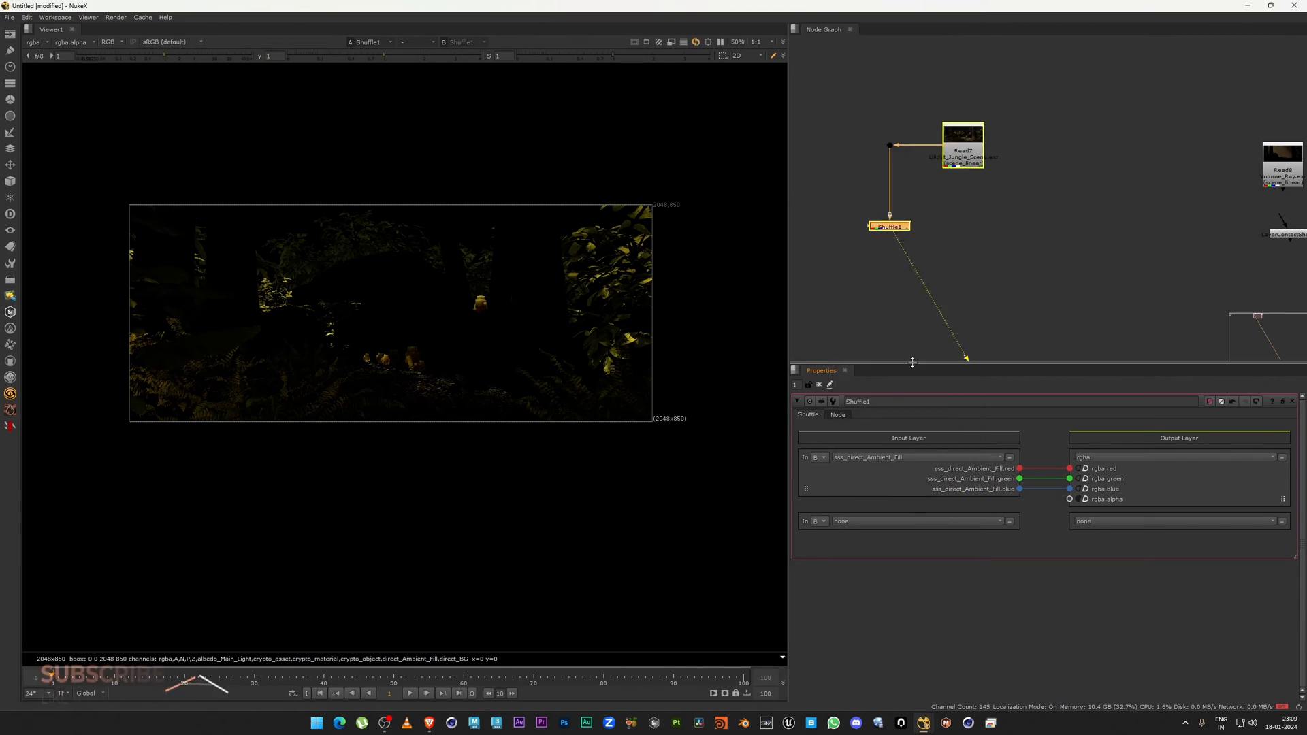
click(901, 455)
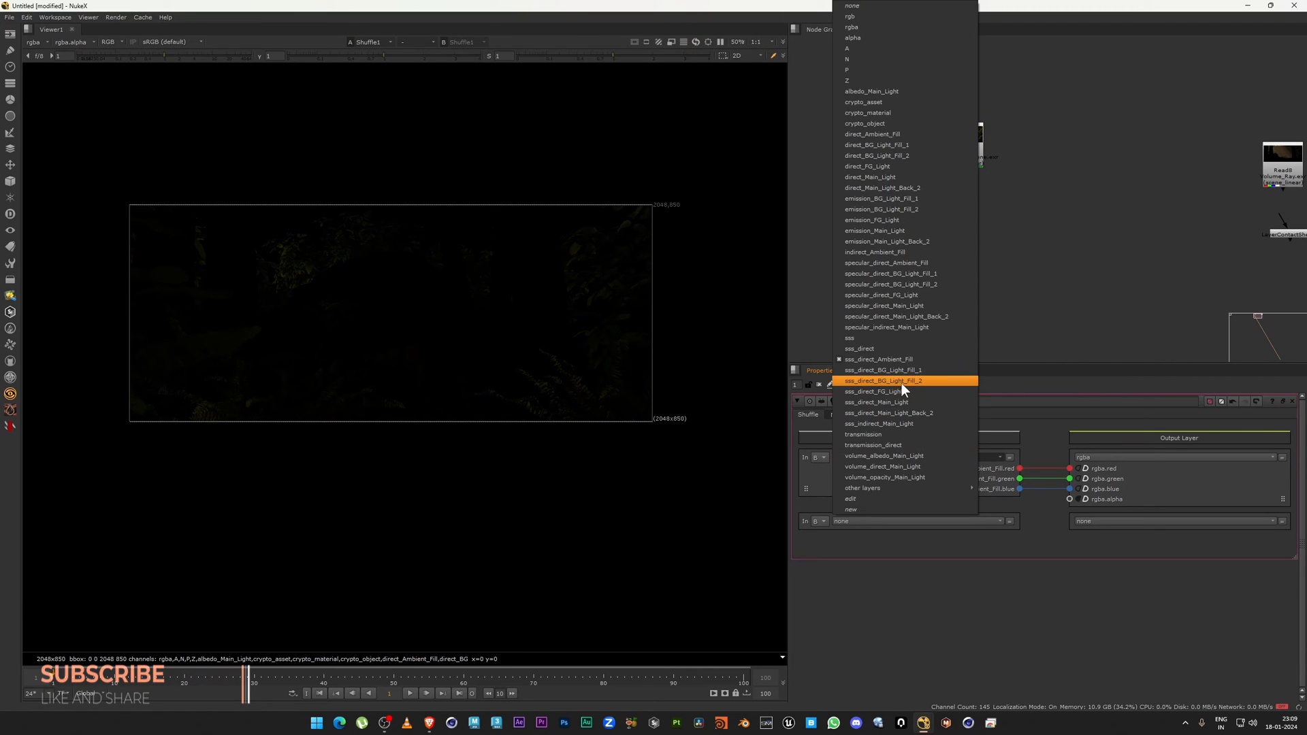
click(901, 372)
click(892, 455)
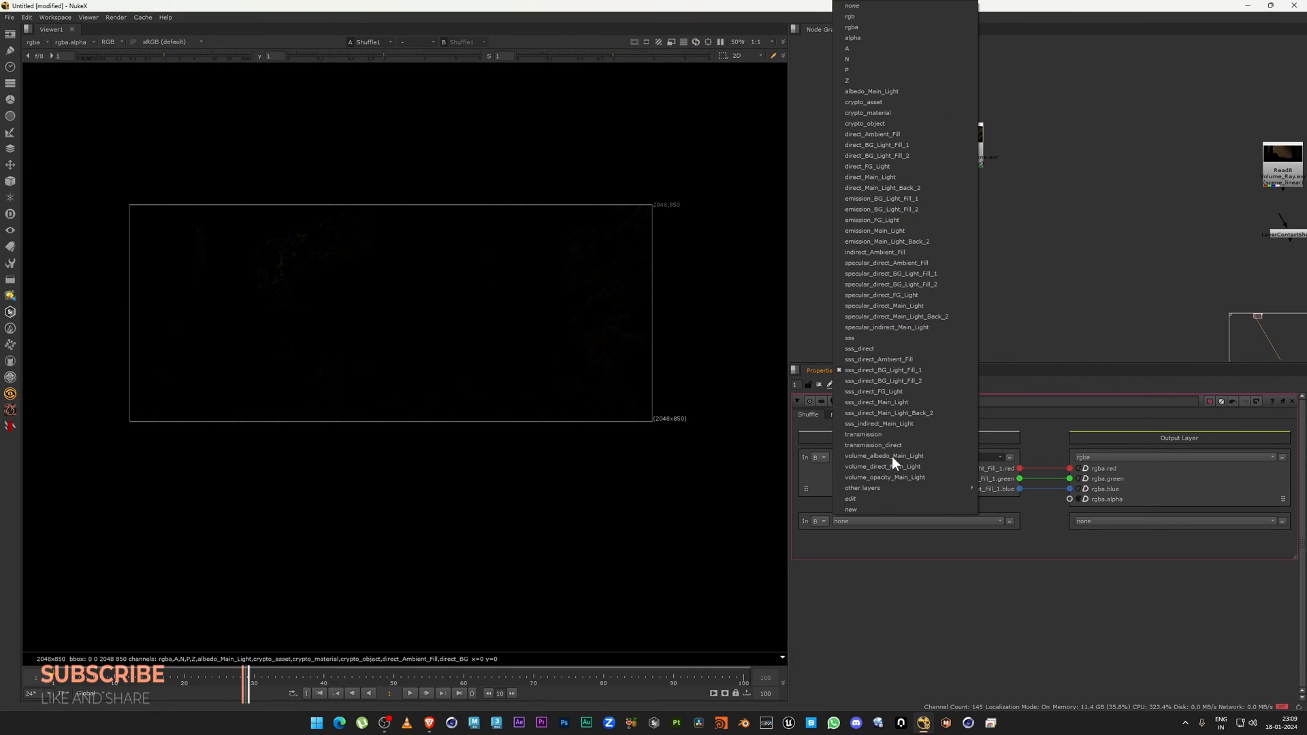
click(892, 381)
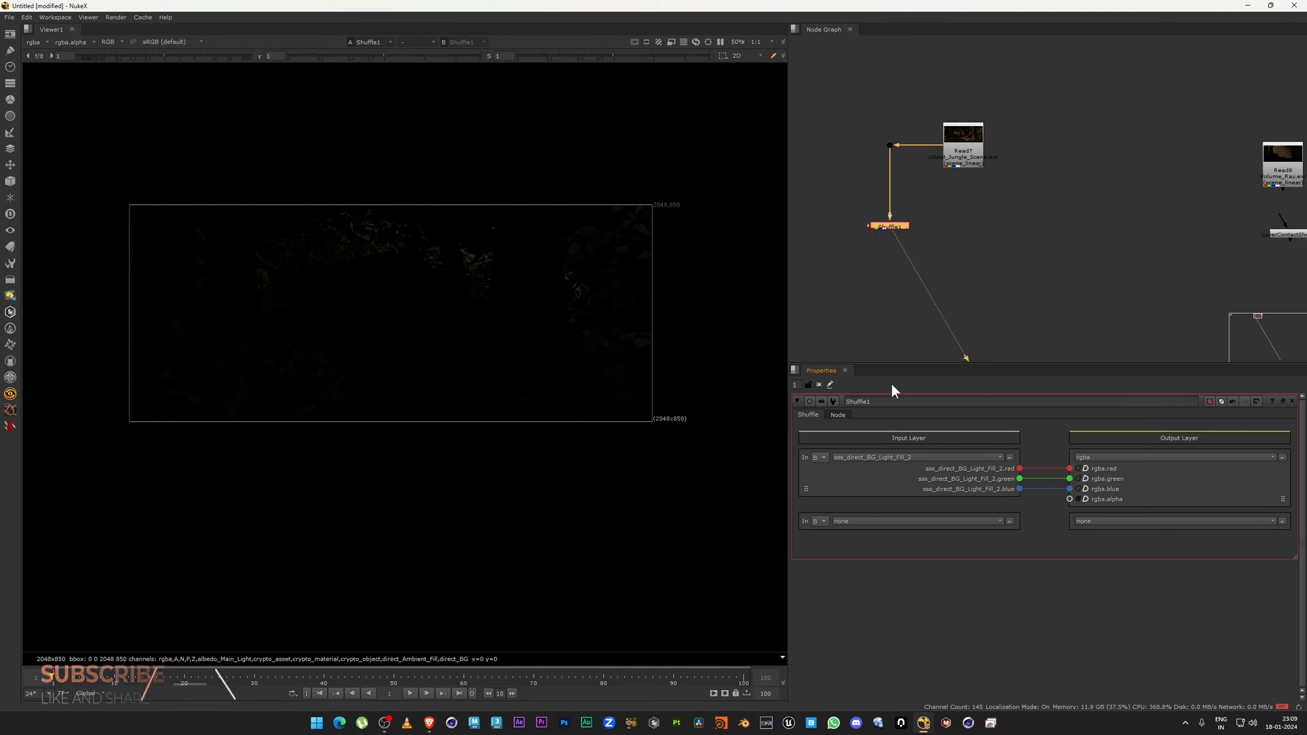
click(889, 456)
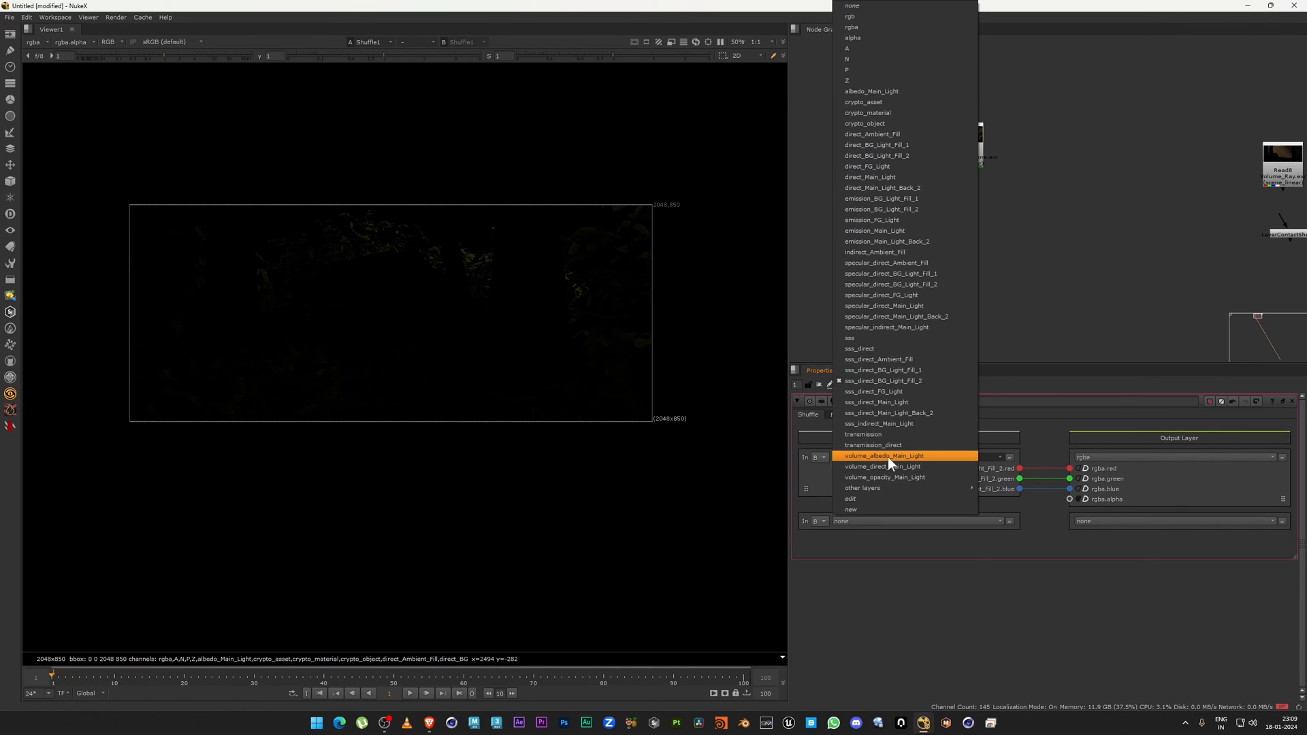
click(888, 391)
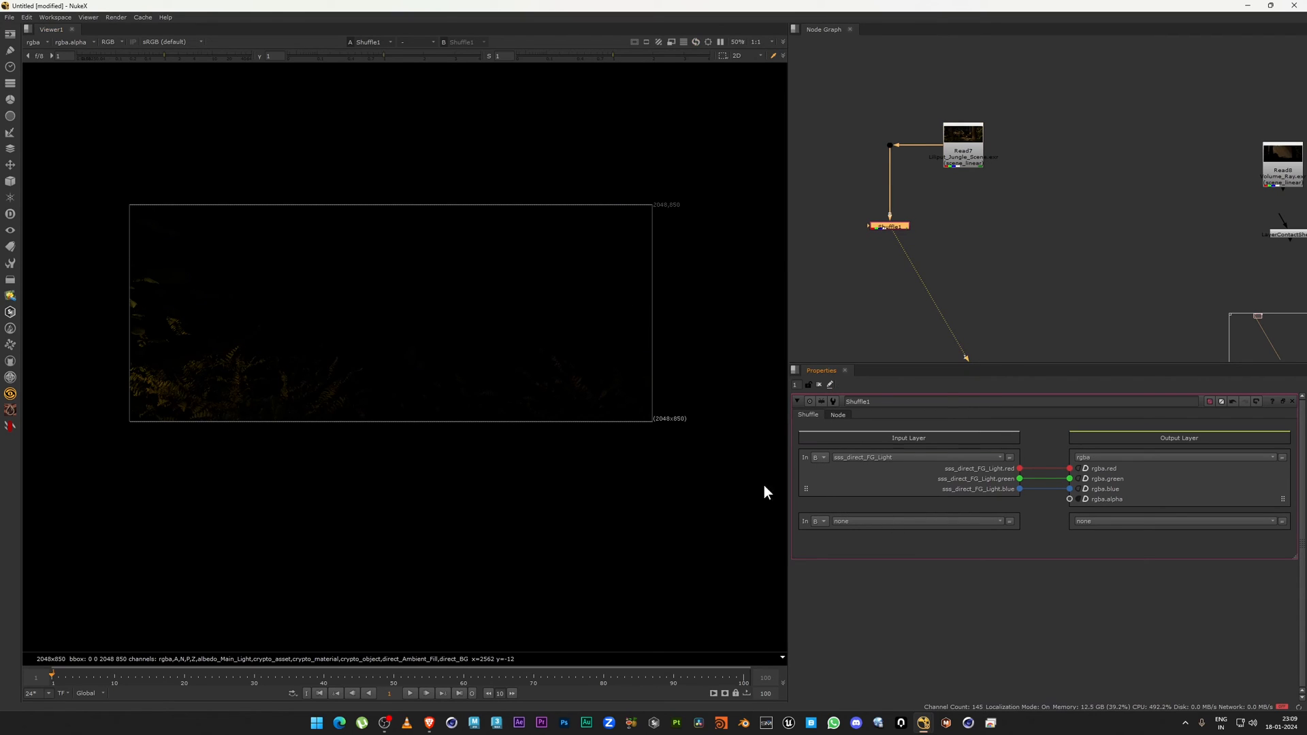
Switch Shuffle1's input layer to transmission and examine the small lit objects up close.
click(909, 457)
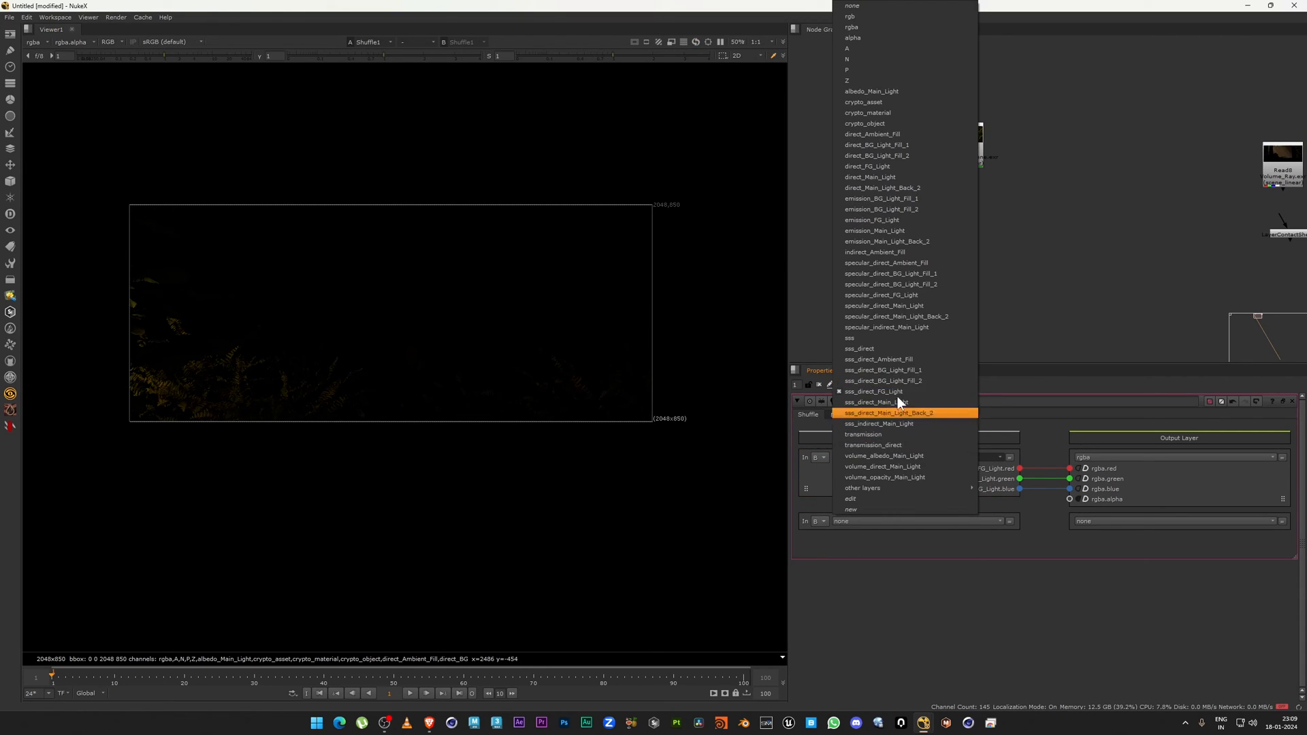
click(883, 435)
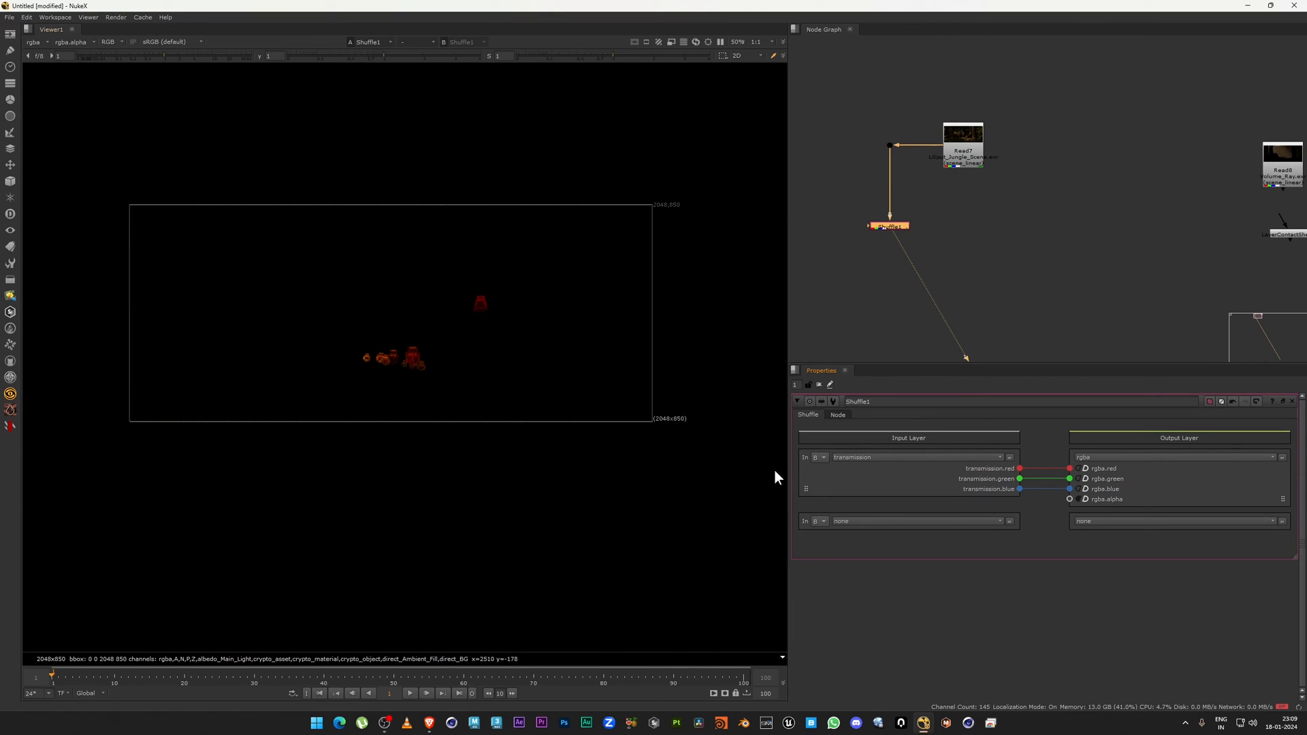
scroll(471, 340, up, 4)
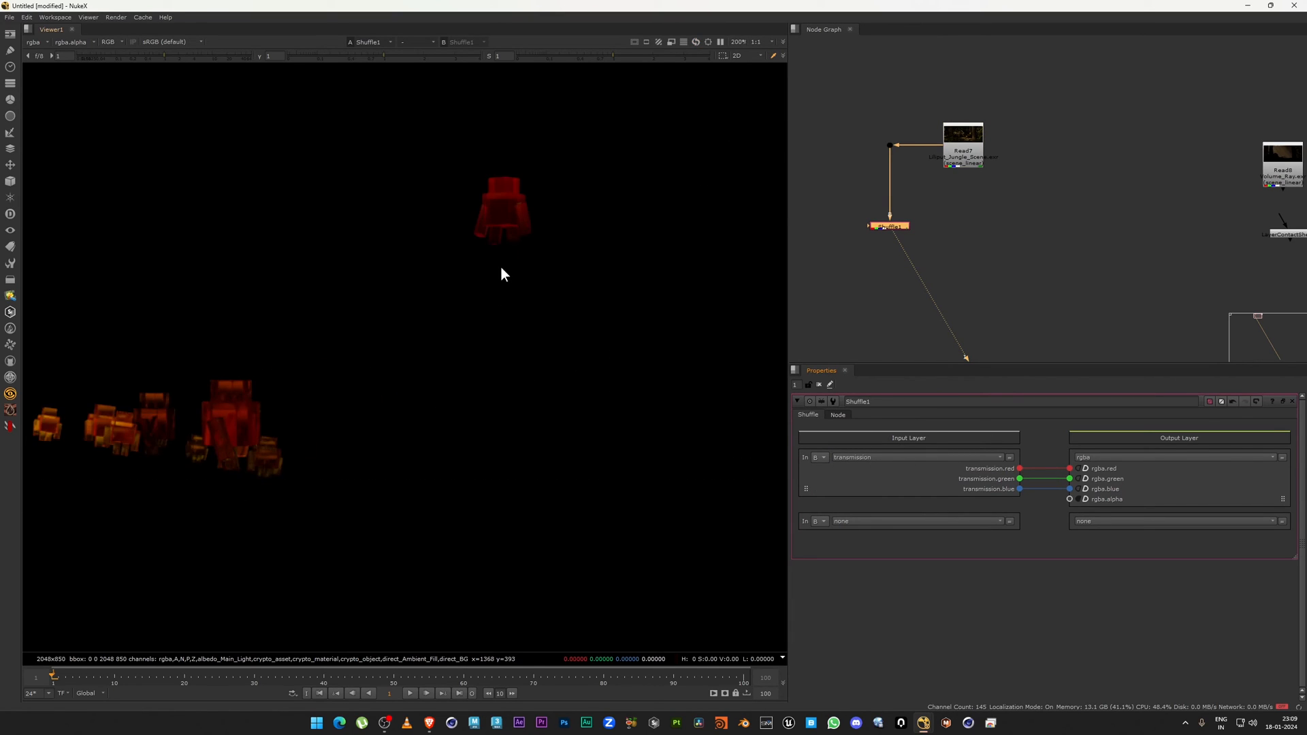
drag(578, 141, 1, 603)
middle_drag(197, 512, 306, 512)
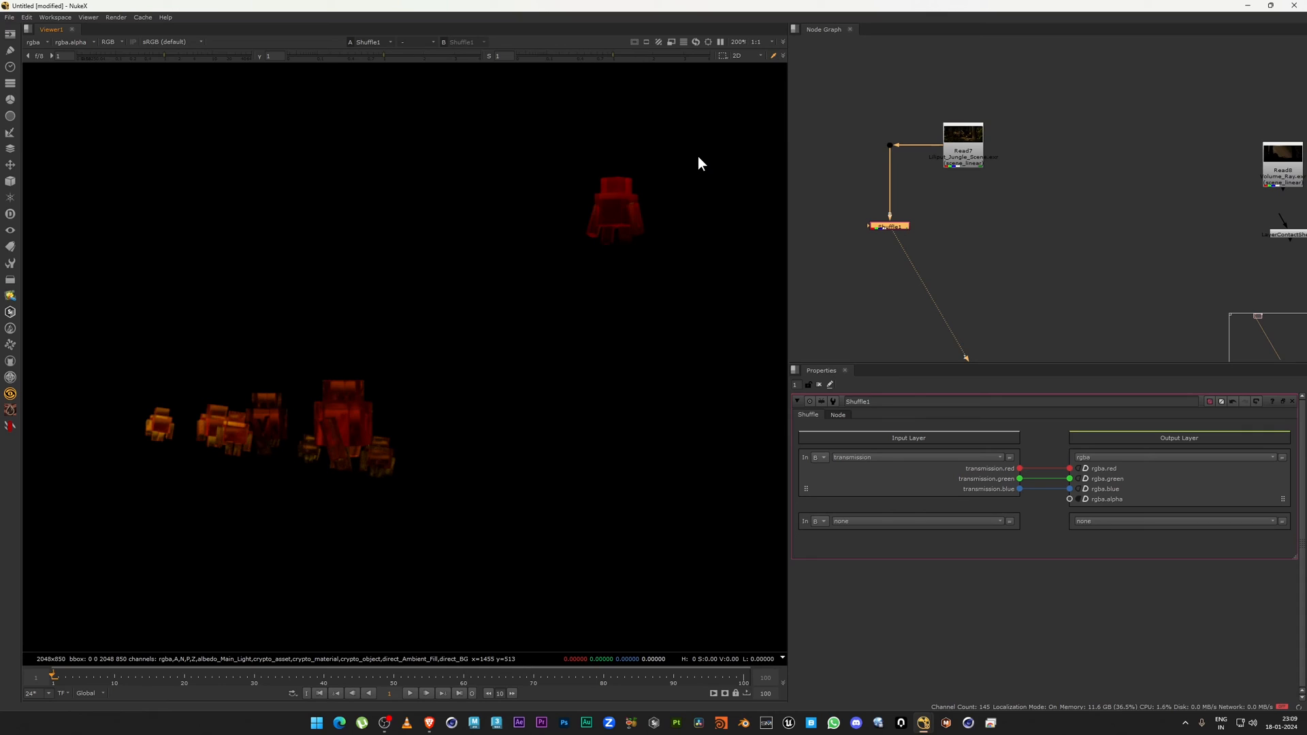
drag(697, 157, 110, 512)
drag(90, 470, 1041, 5)
drag(760, 145, 920, 604)
Switch Shuffle1's input layer to transmission_direct and check the frame.
click(869, 458)
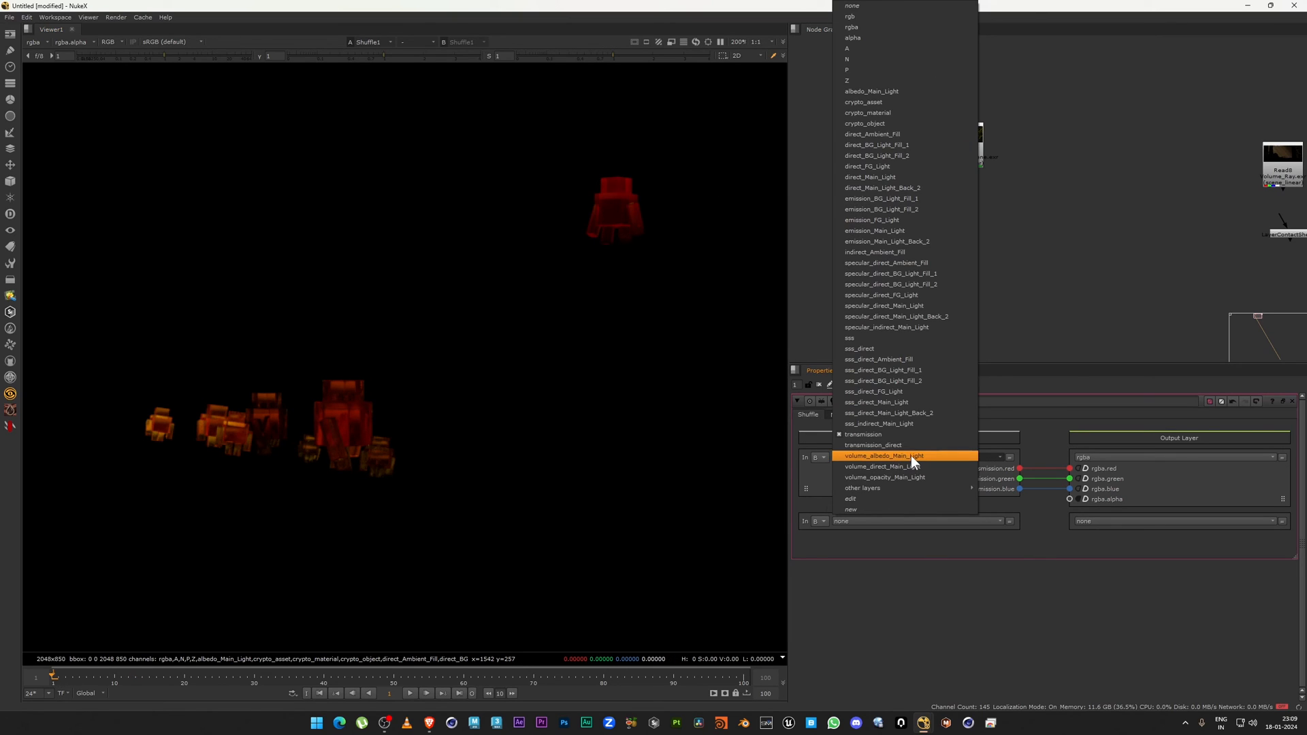
click(912, 445)
scroll(554, 421, down, 4)
drag(437, 281, 396, 169)
middle_drag(505, 338, 336, 389)
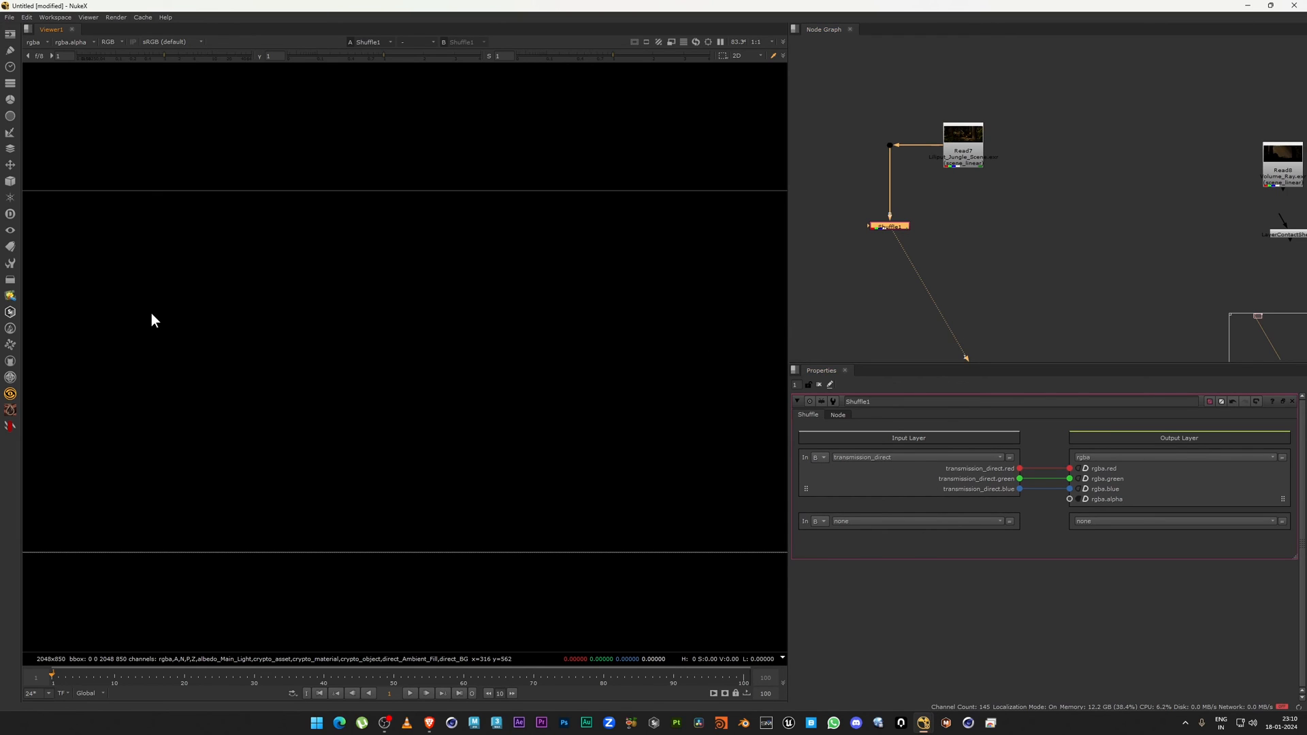
Look over Shuffle1's remaining layer choices without changing the layer and display the Volume_Ray read node in the viewer.
click(848, 455)
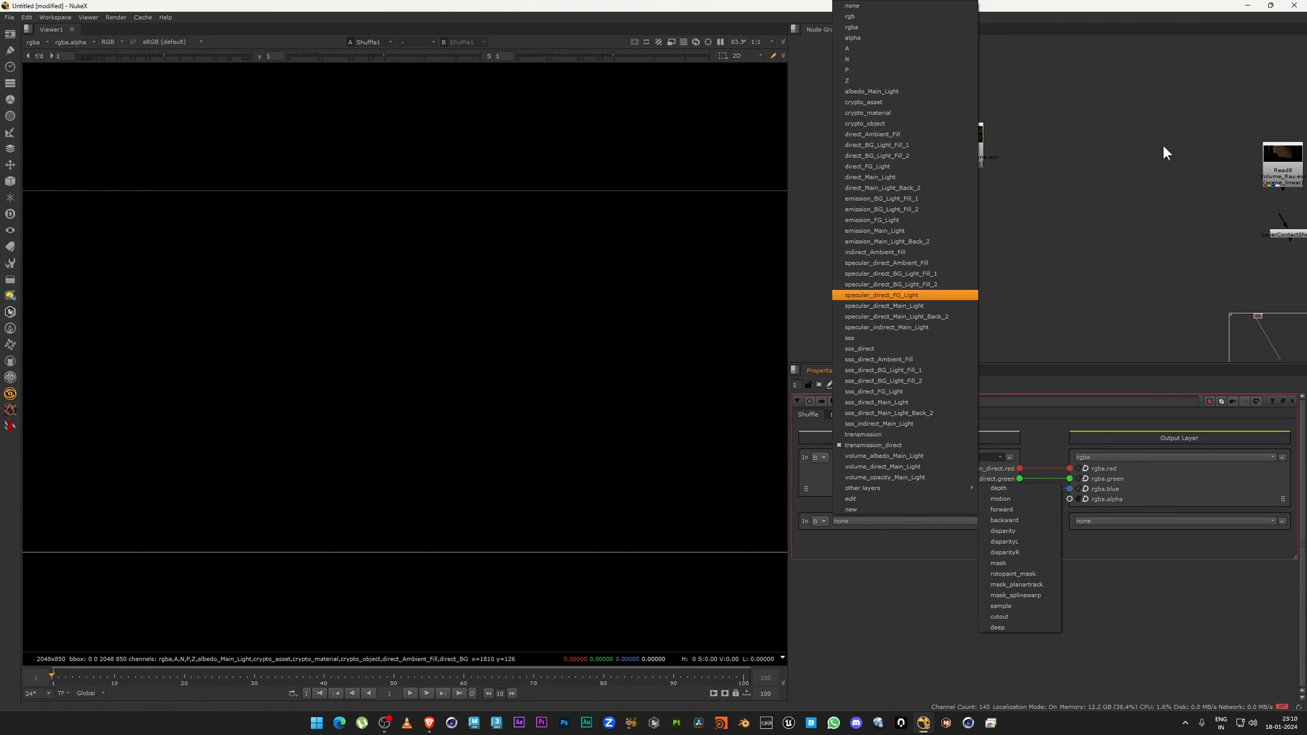
click(1116, 177)
middle_drag(1116, 177, 849, 184)
scroll(602, 204, down, 2)
click(1011, 182)
key(1)
middle_drag(1021, 188, 1111, 263)
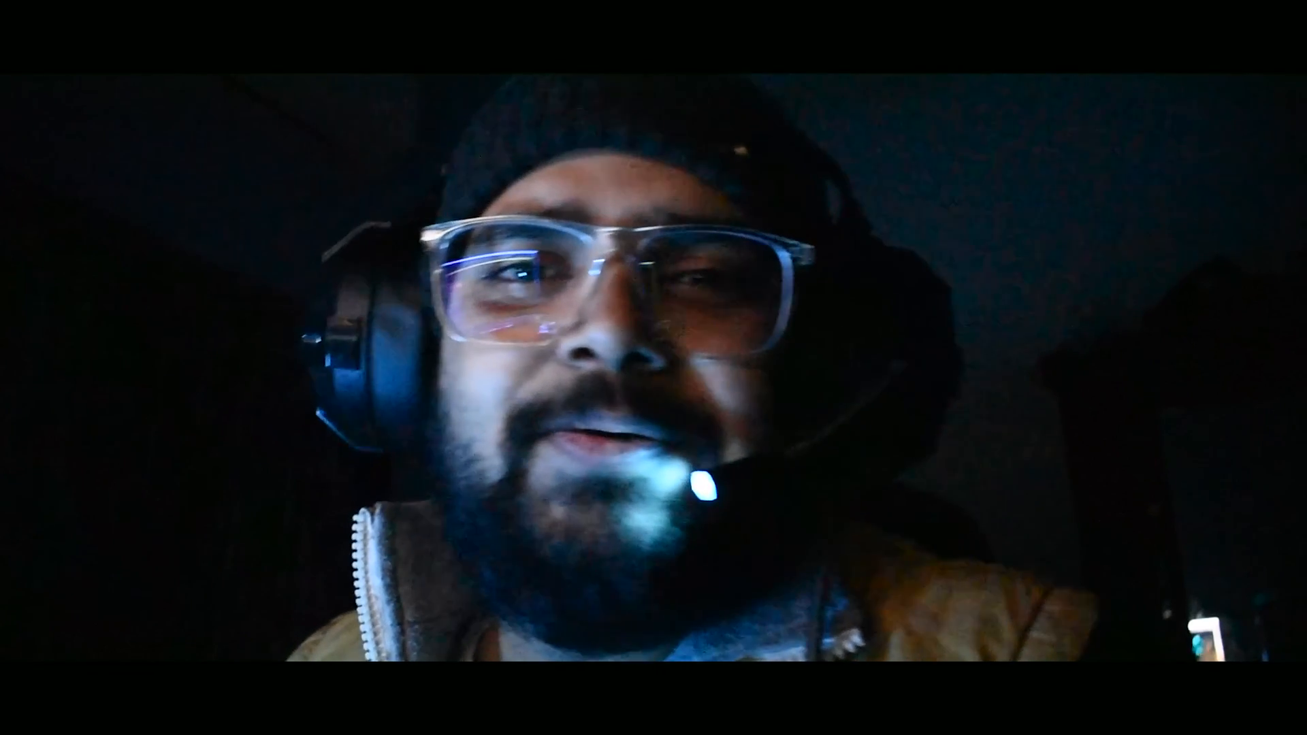